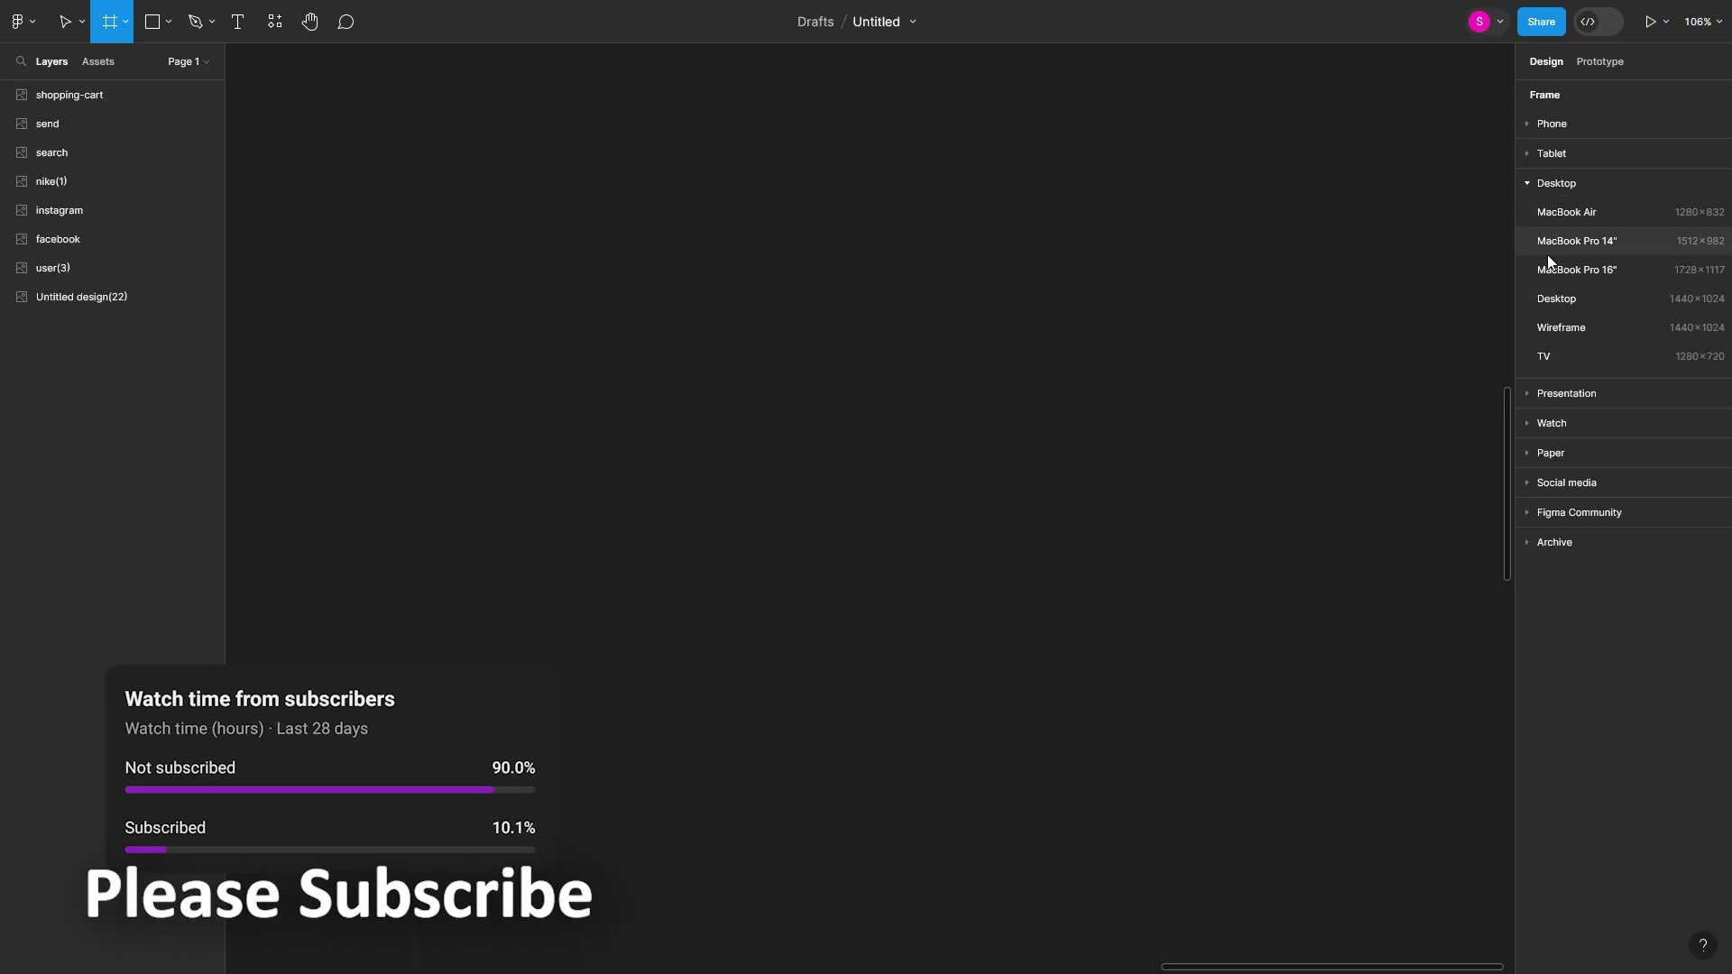
# - Place the shoe image in the MacBook Pro 16-inch frame, scaled down and centred
pyautogui.click(1548, 270)
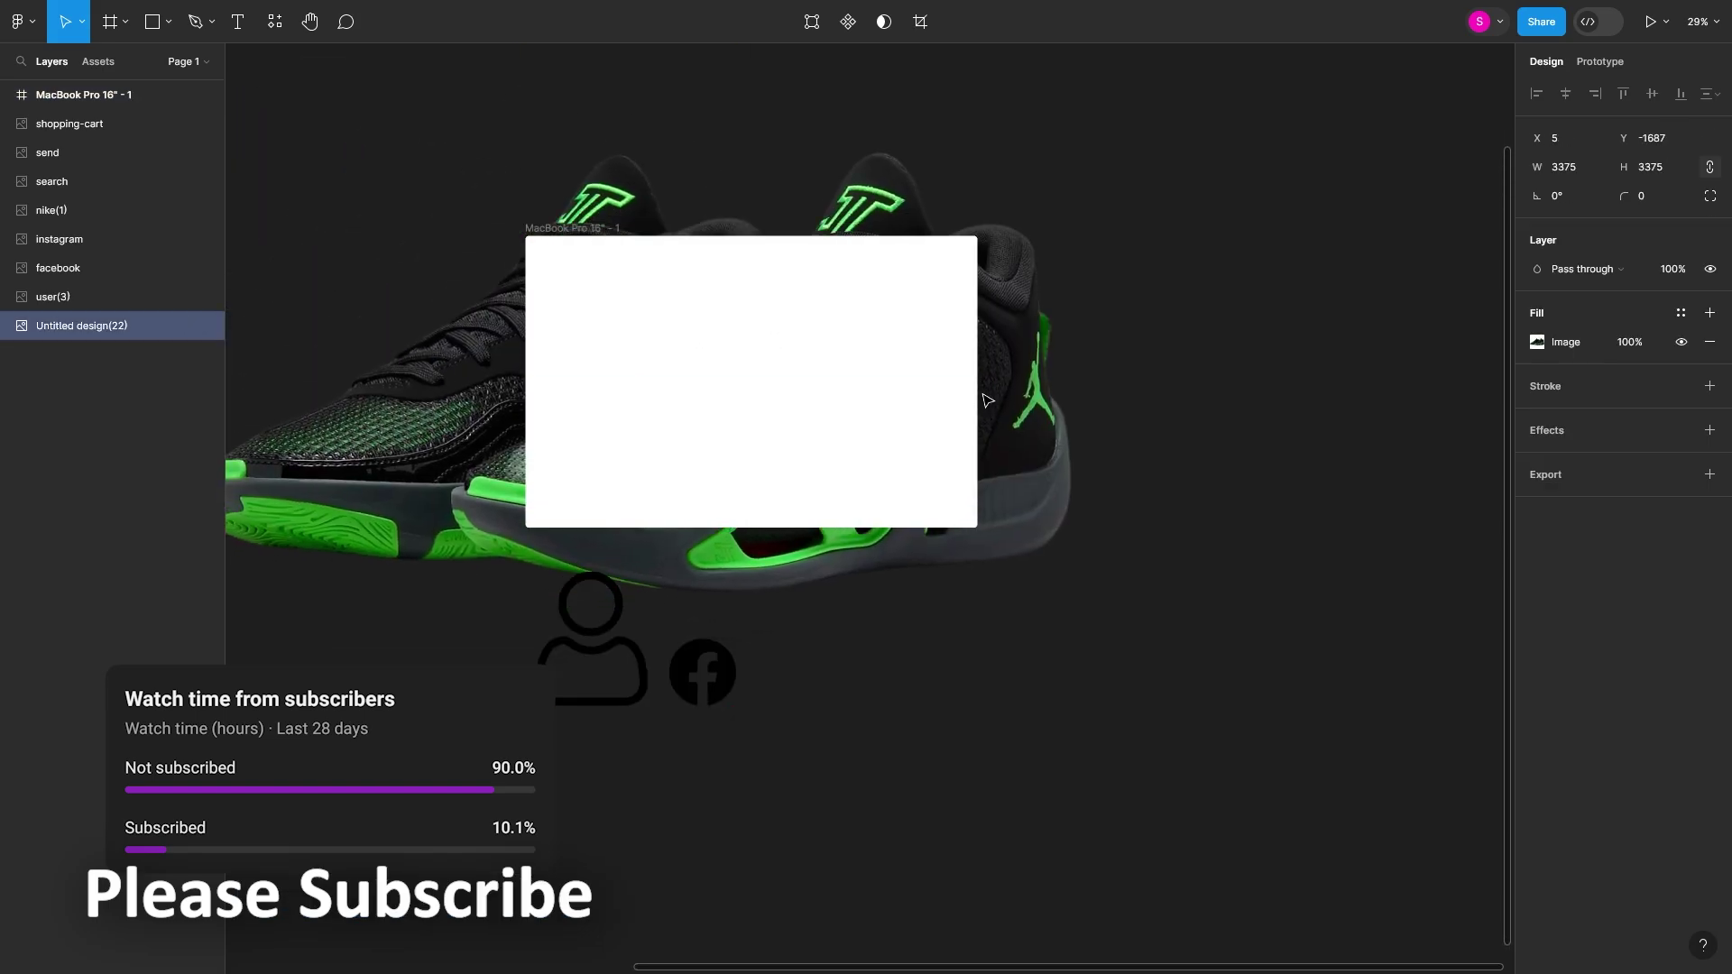
pyautogui.moveTo(986, 400); pyautogui.dragTo(886, 337)
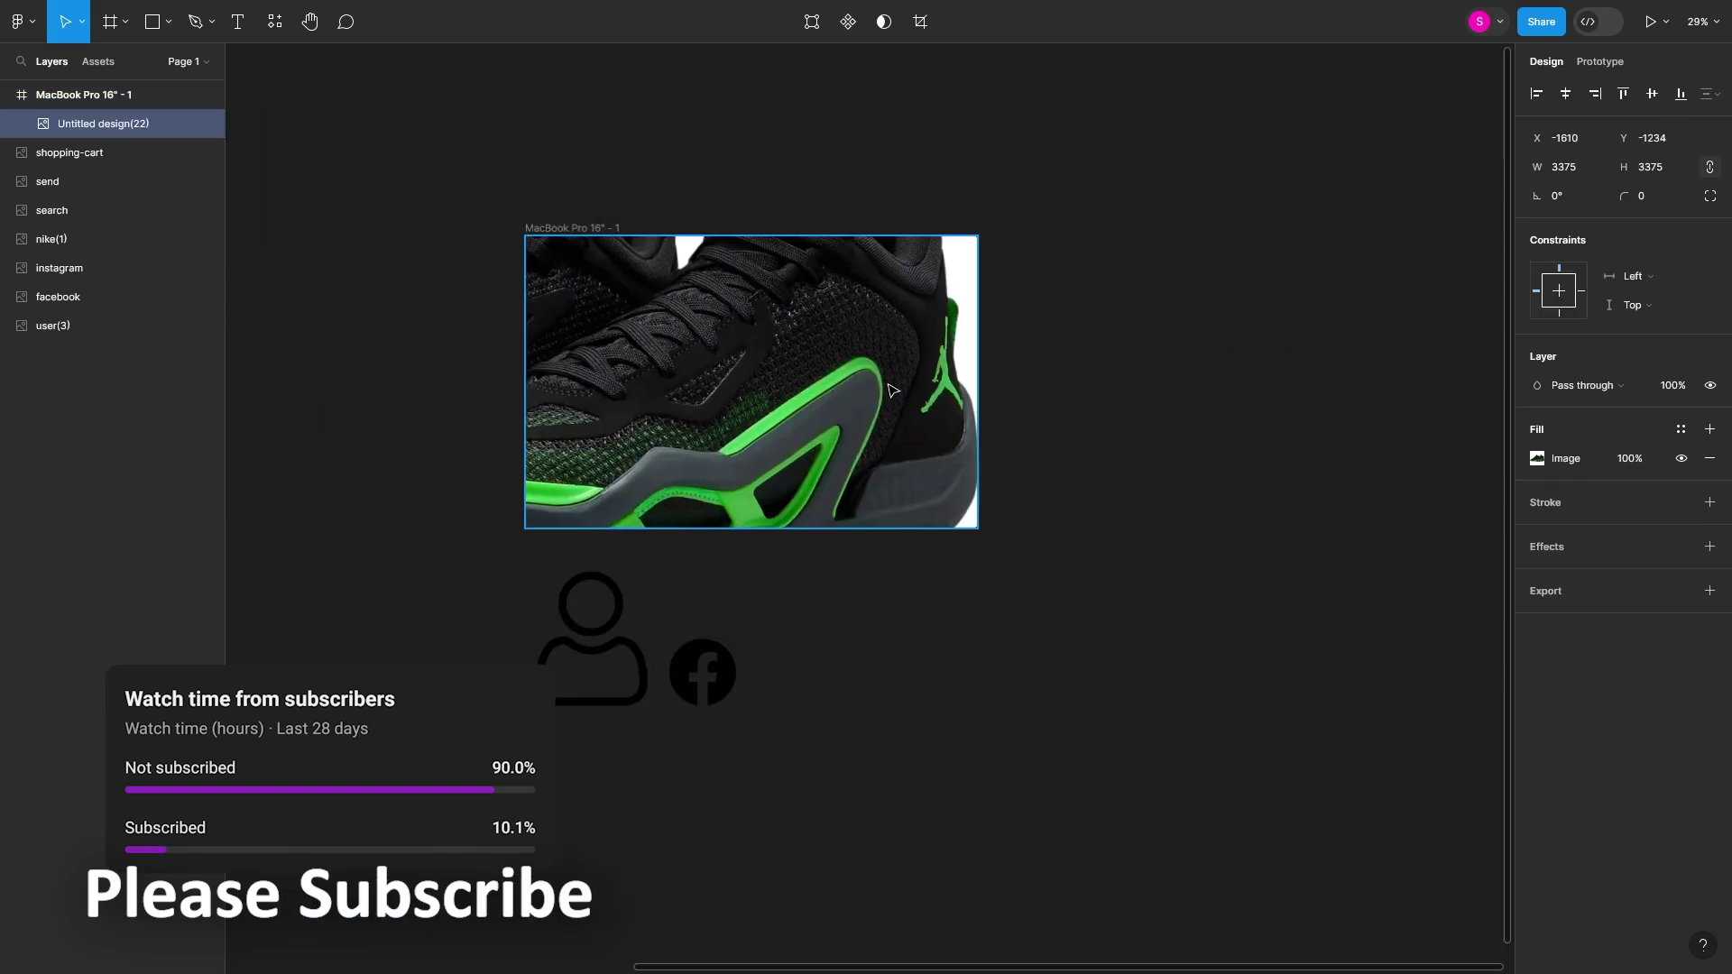
pyautogui.moveTo(996, 791); pyautogui.dragTo(926, 493)
pyautogui.scroll(3, 746, 297)
pyautogui.scroll(5, 745, 297)
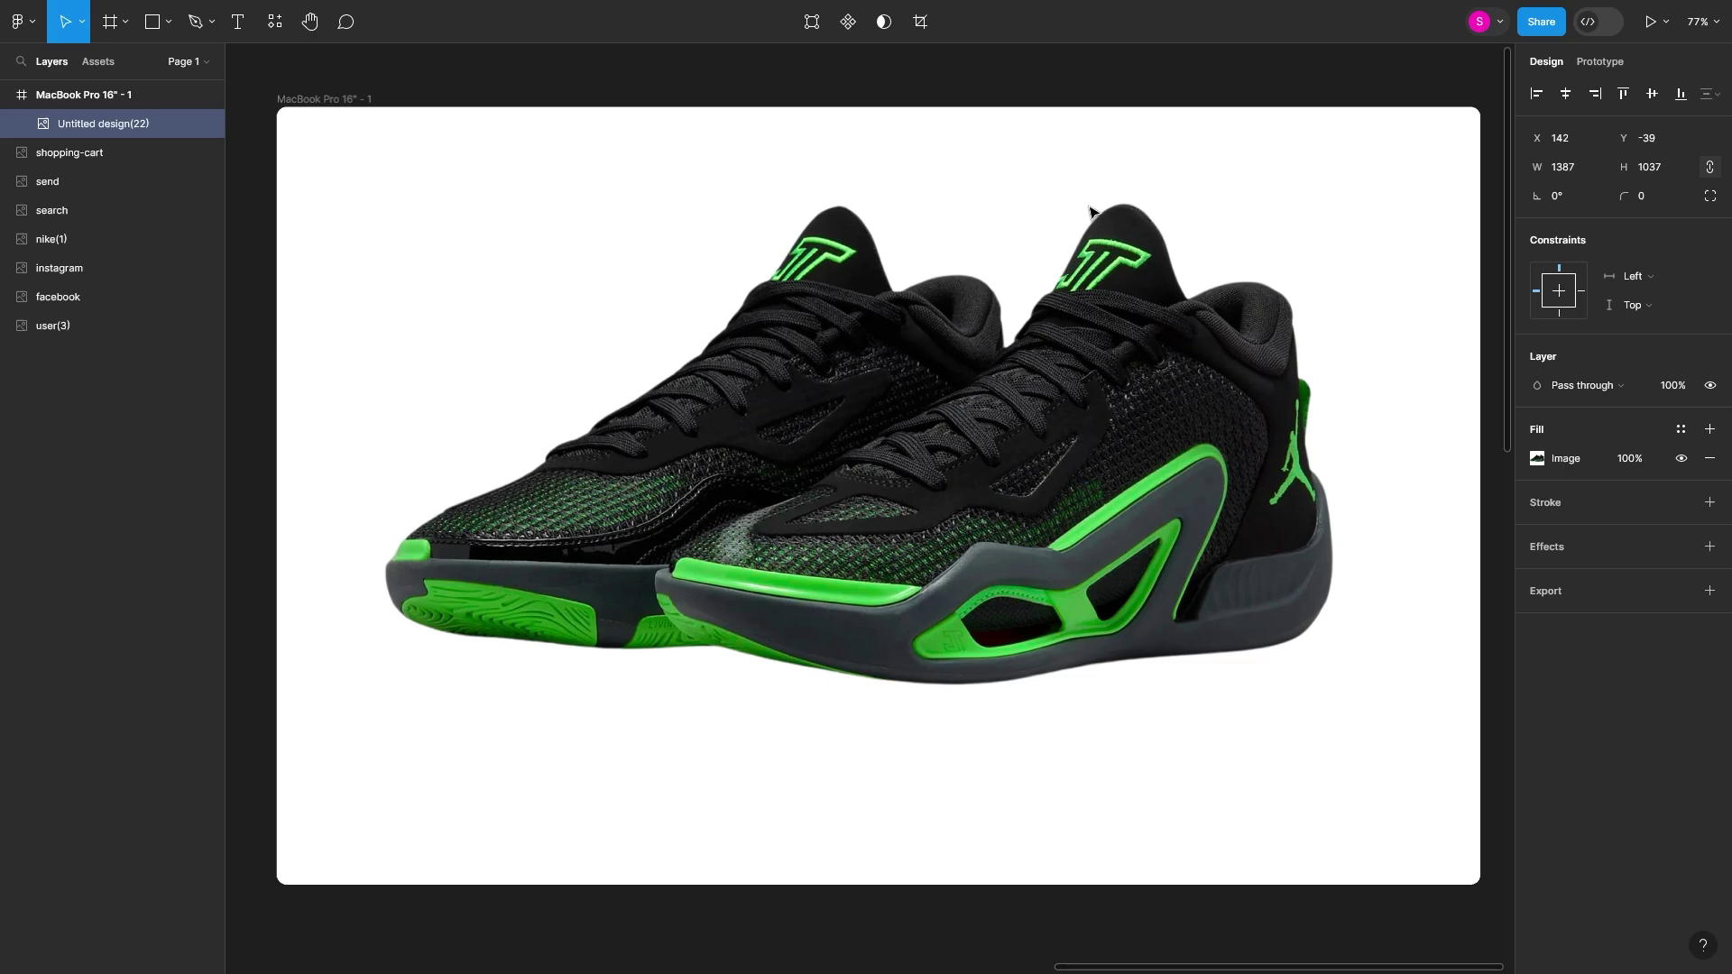
pyautogui.moveTo(931, 81); pyautogui.dragTo(932, 209)
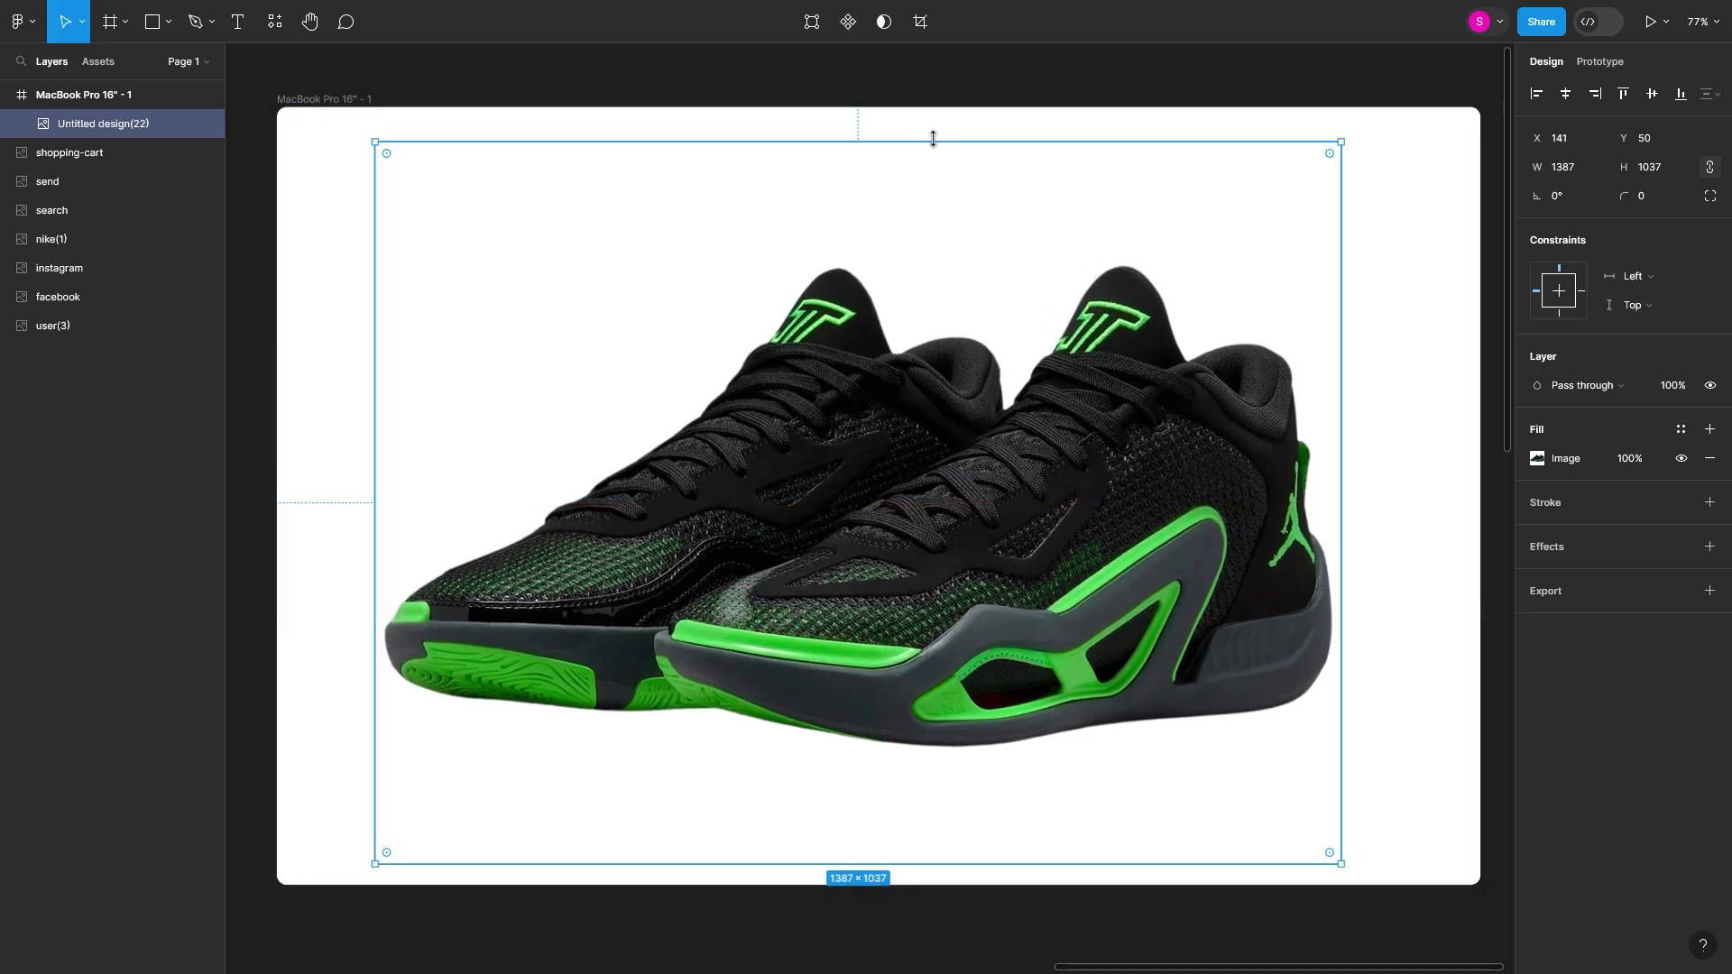
pyautogui.moveTo(993, 348); pyautogui.dragTo(1008, 362)
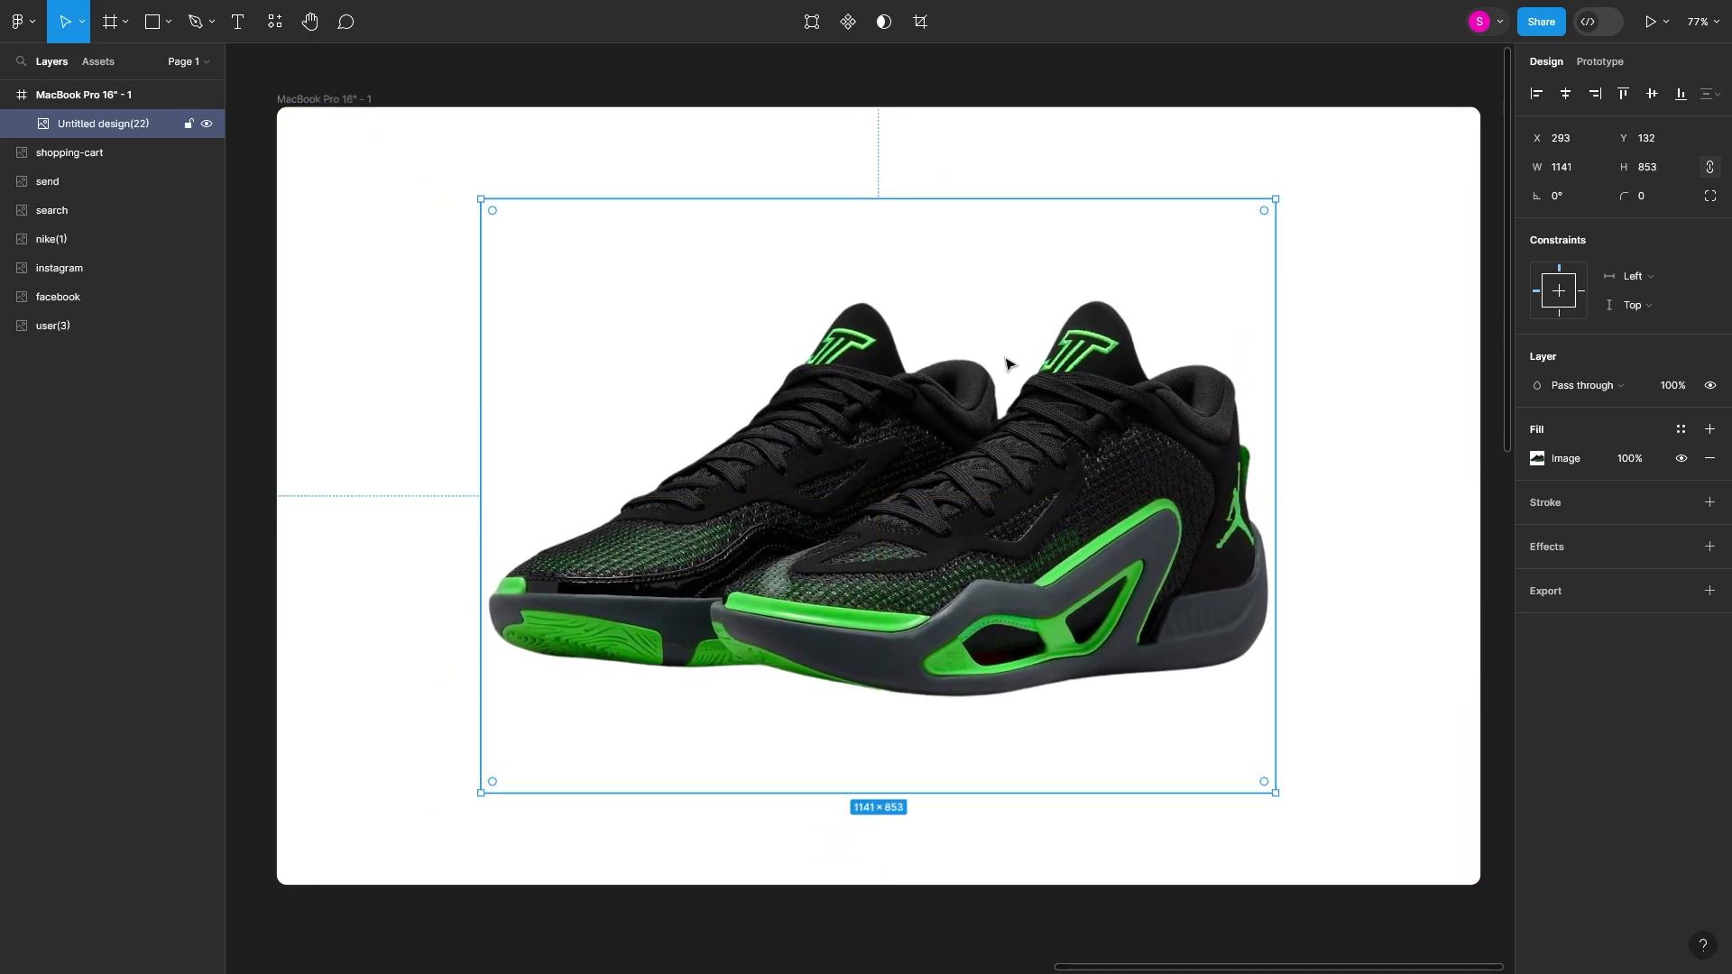
# - Shrink the shoe image further about its centre and browse the shape tools
pyautogui.press('o')
pyautogui.scroll(-3, 865, 712)
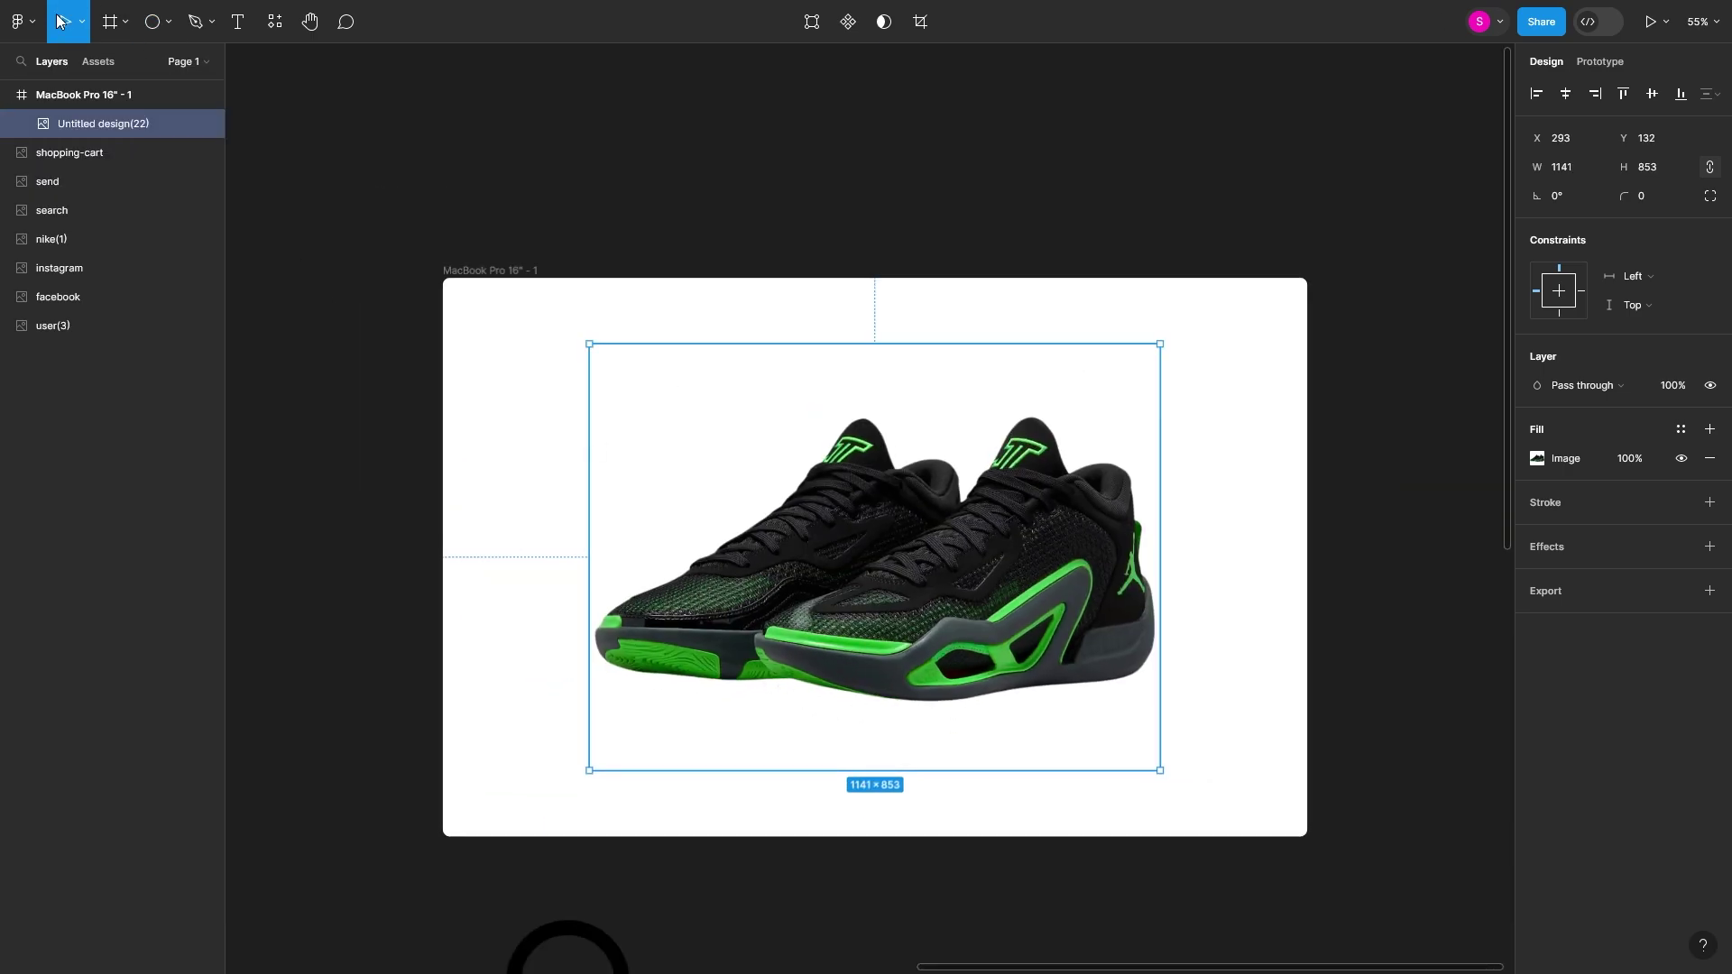
pyautogui.moveTo(893, 343); pyautogui.dragTo(893, 393)
pyautogui.scroll(-2, 924, 449)
pyautogui.scroll(5, 913, 584)
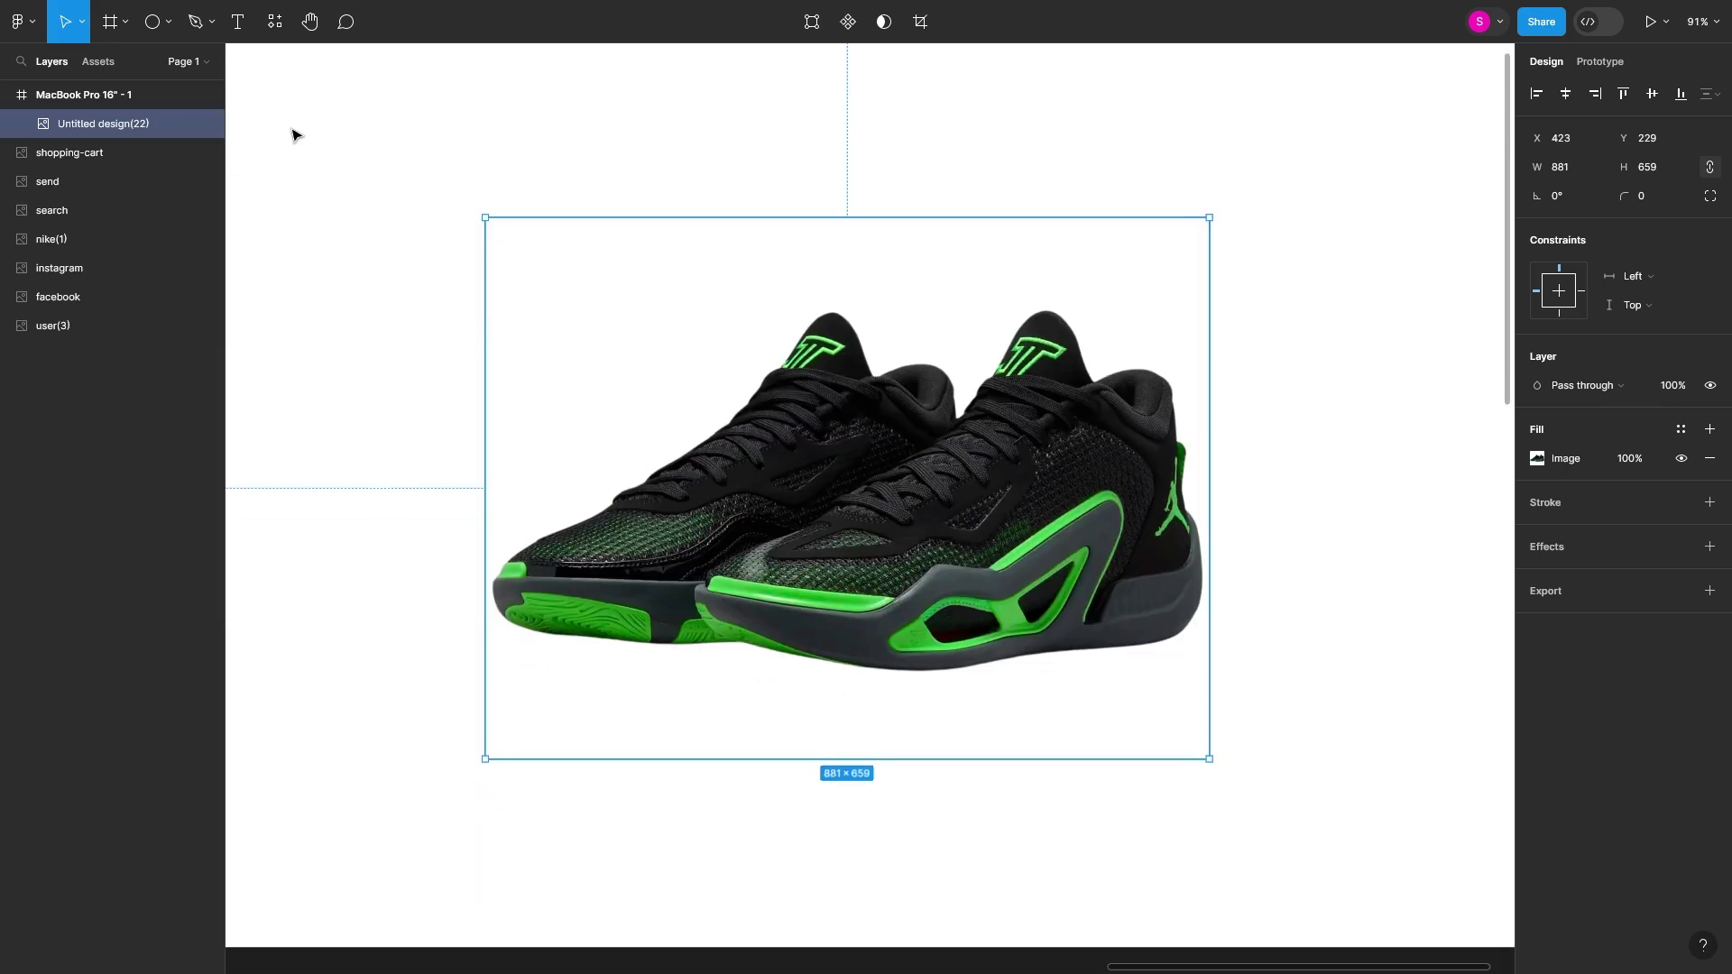
pyautogui.click(168, 21)
pyautogui.press('Escape')
pyautogui.scroll(-3, 375, 202)
# - Try a green fill on the MacBook frame, then return it to white
pyautogui.click(83, 93)
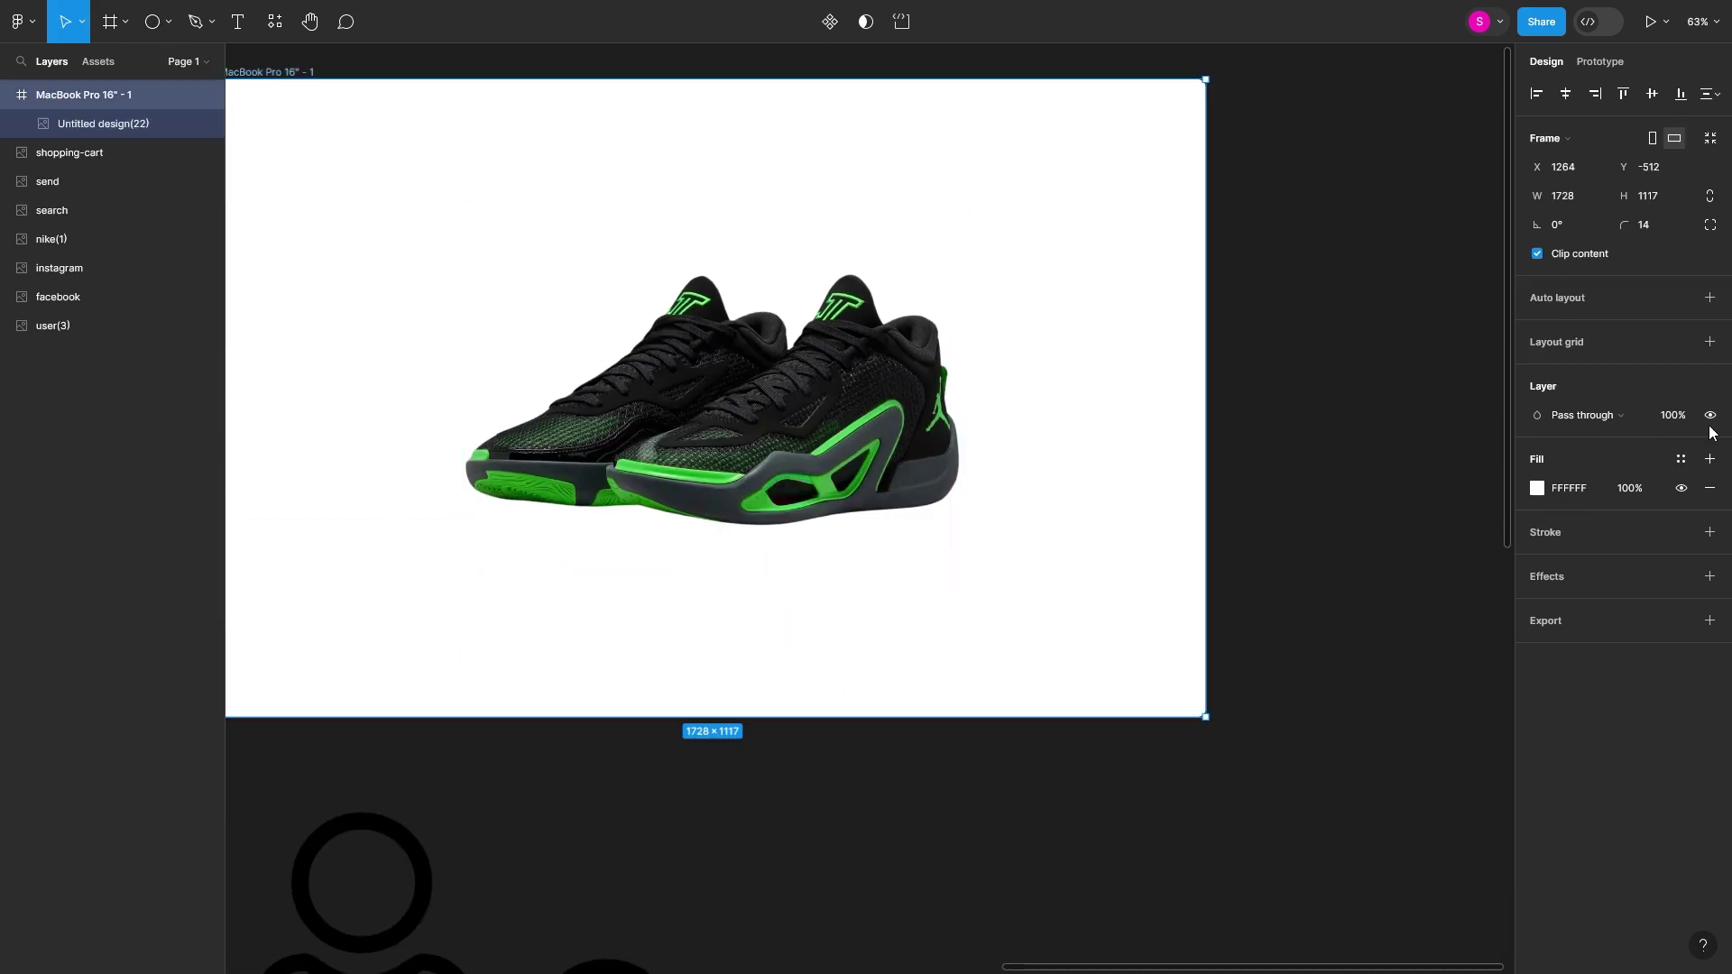
pyautogui.click(1537, 488)
pyautogui.click(1325, 759)
pyautogui.click(776, 495)
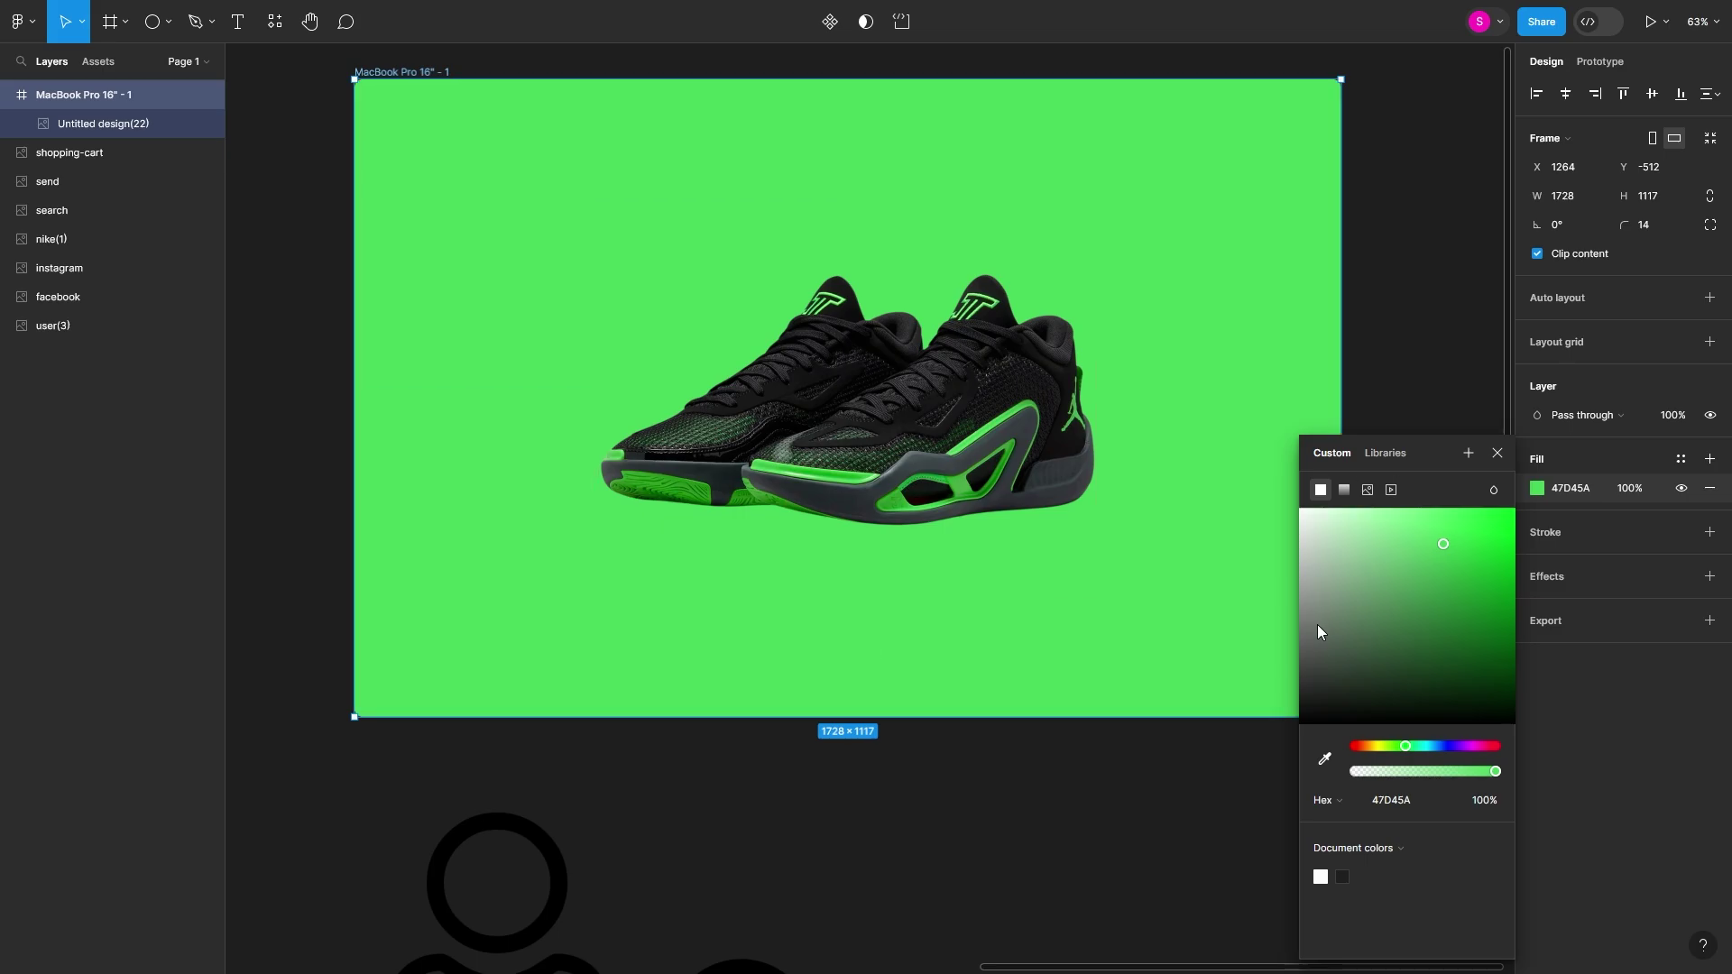
pyautogui.click(1320, 877)
pyautogui.press('o')
pyautogui.scroll(3, 700, 596)
pyautogui.scroll(3, 700, 596)
# - Draw a flat grey ellipse behind the shoe, widened and tilted under the sole
pyautogui.moveTo(667, 585)
pyautogui.mouseDown()
pyautogui.moveTo(1051, 631)
pyautogui.moveTo(1042, 554)
pyautogui.moveTo(1355, 554)
pyautogui.mouseUp()
pyautogui.scroll(-1, 1042, 554)
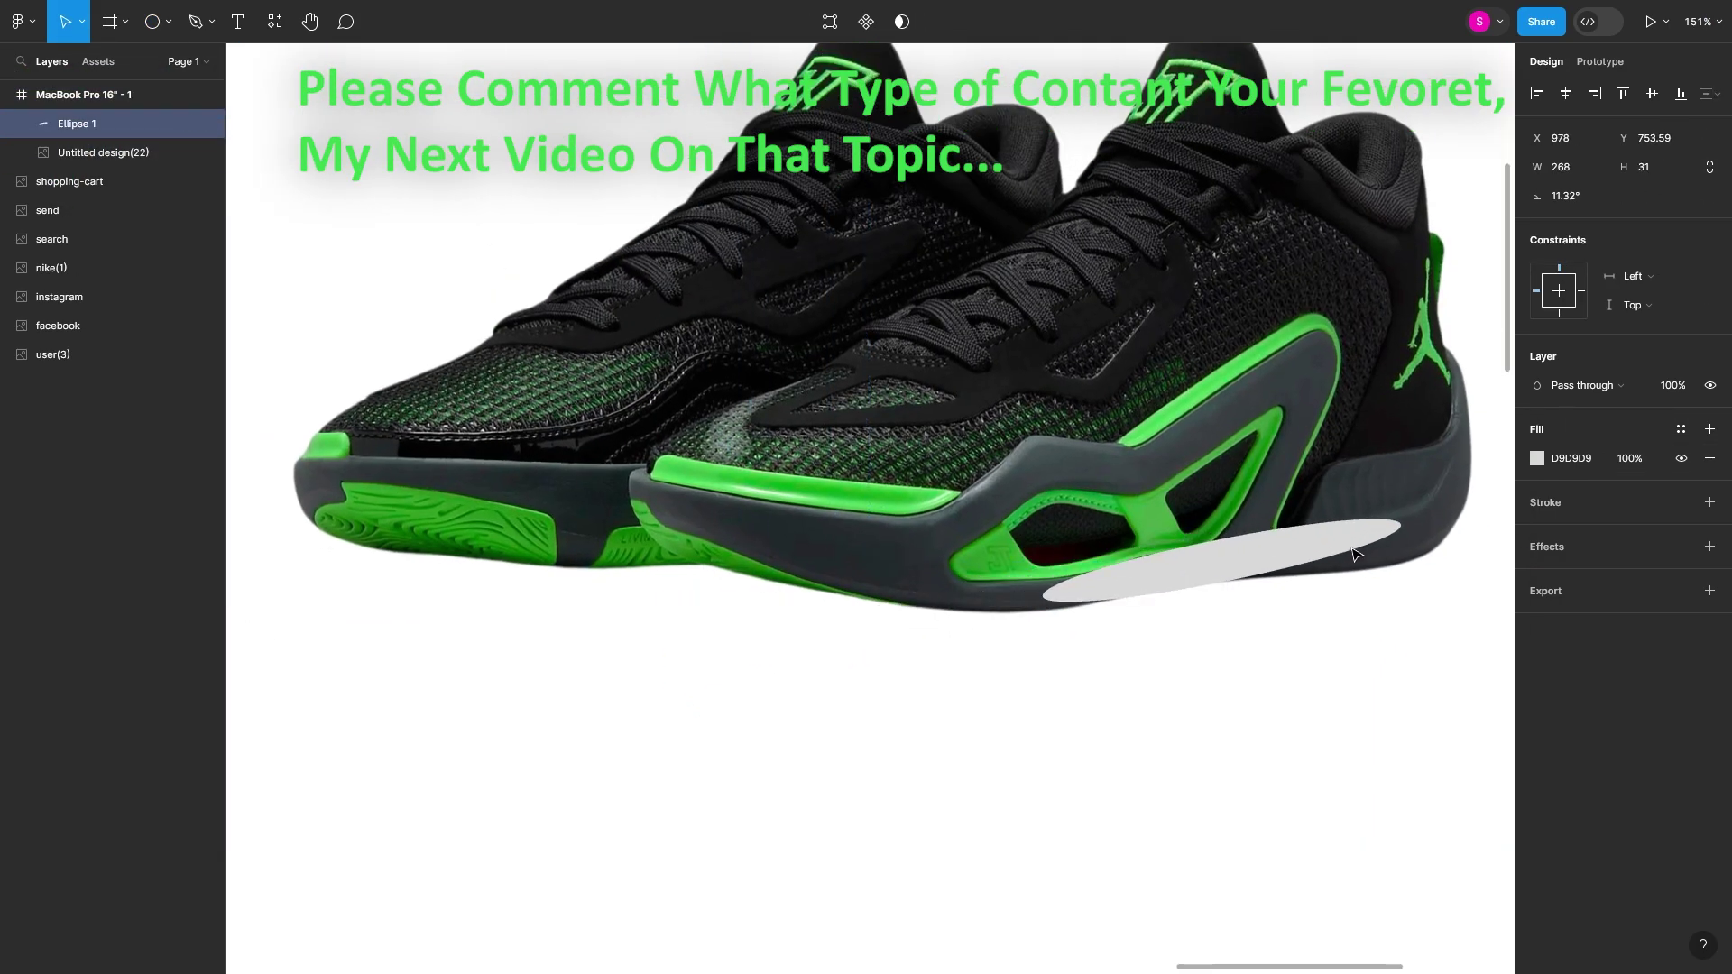
pyautogui.moveTo(1097, 596); pyautogui.dragTo(803, 629)
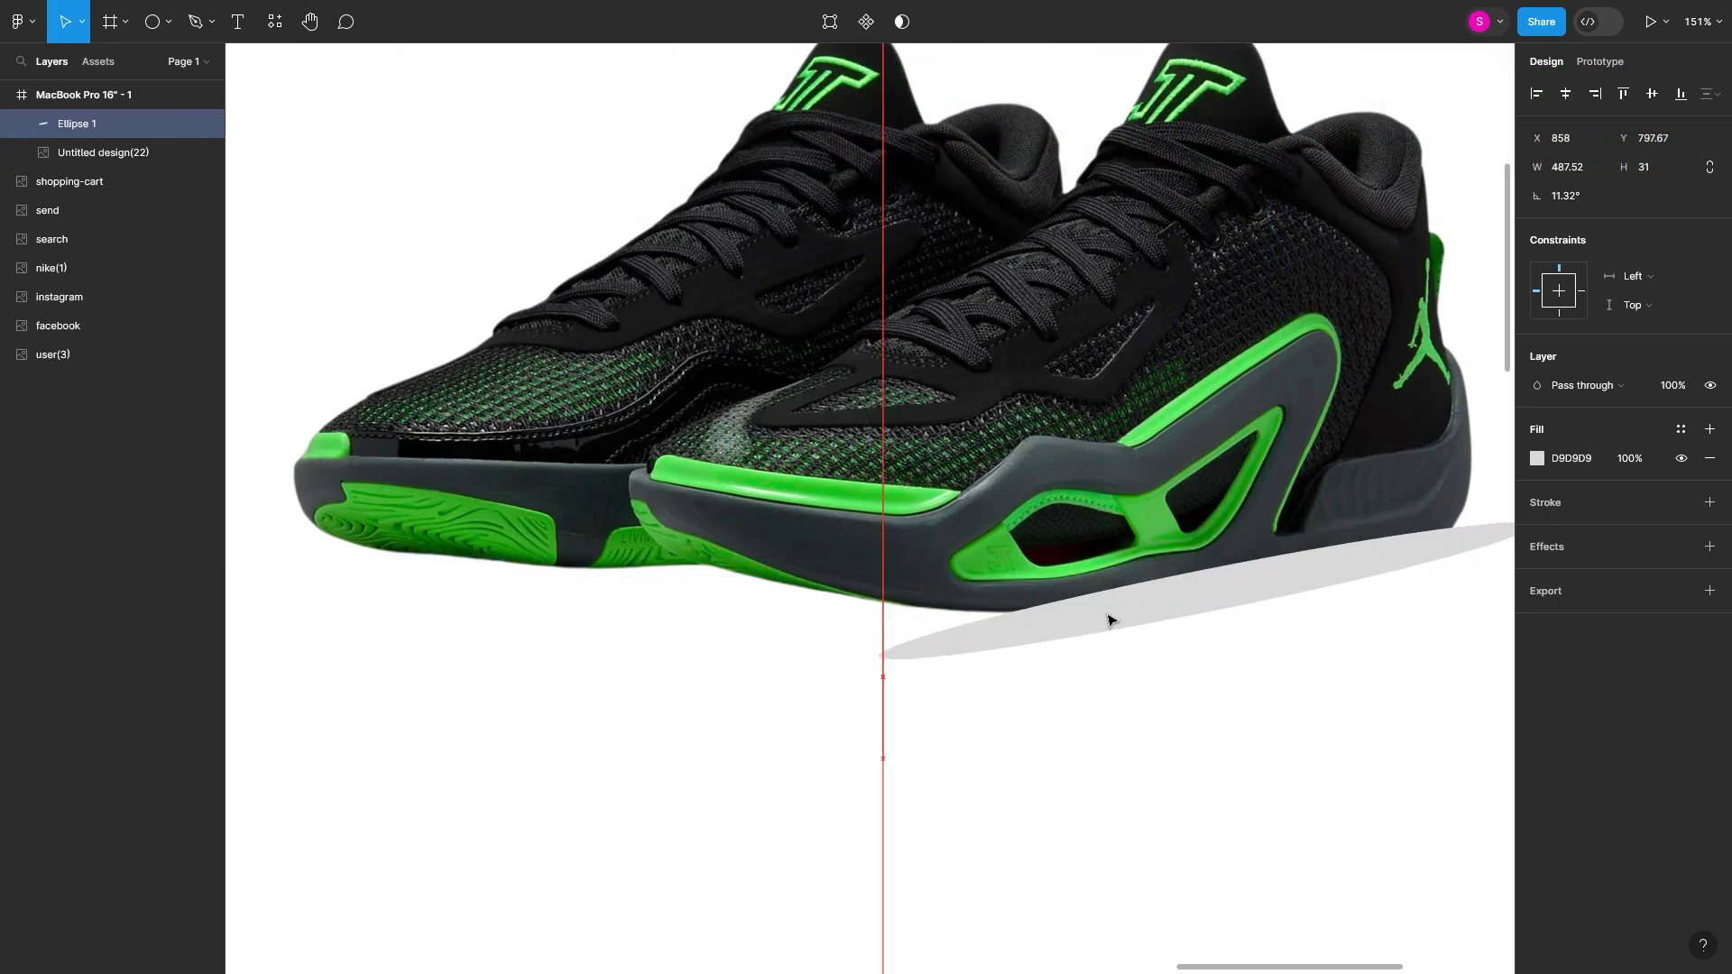
pyautogui.moveTo(52, 124); pyautogui.dragTo(51, 155)
pyautogui.moveTo(807, 650); pyautogui.dragTo(619, 687)
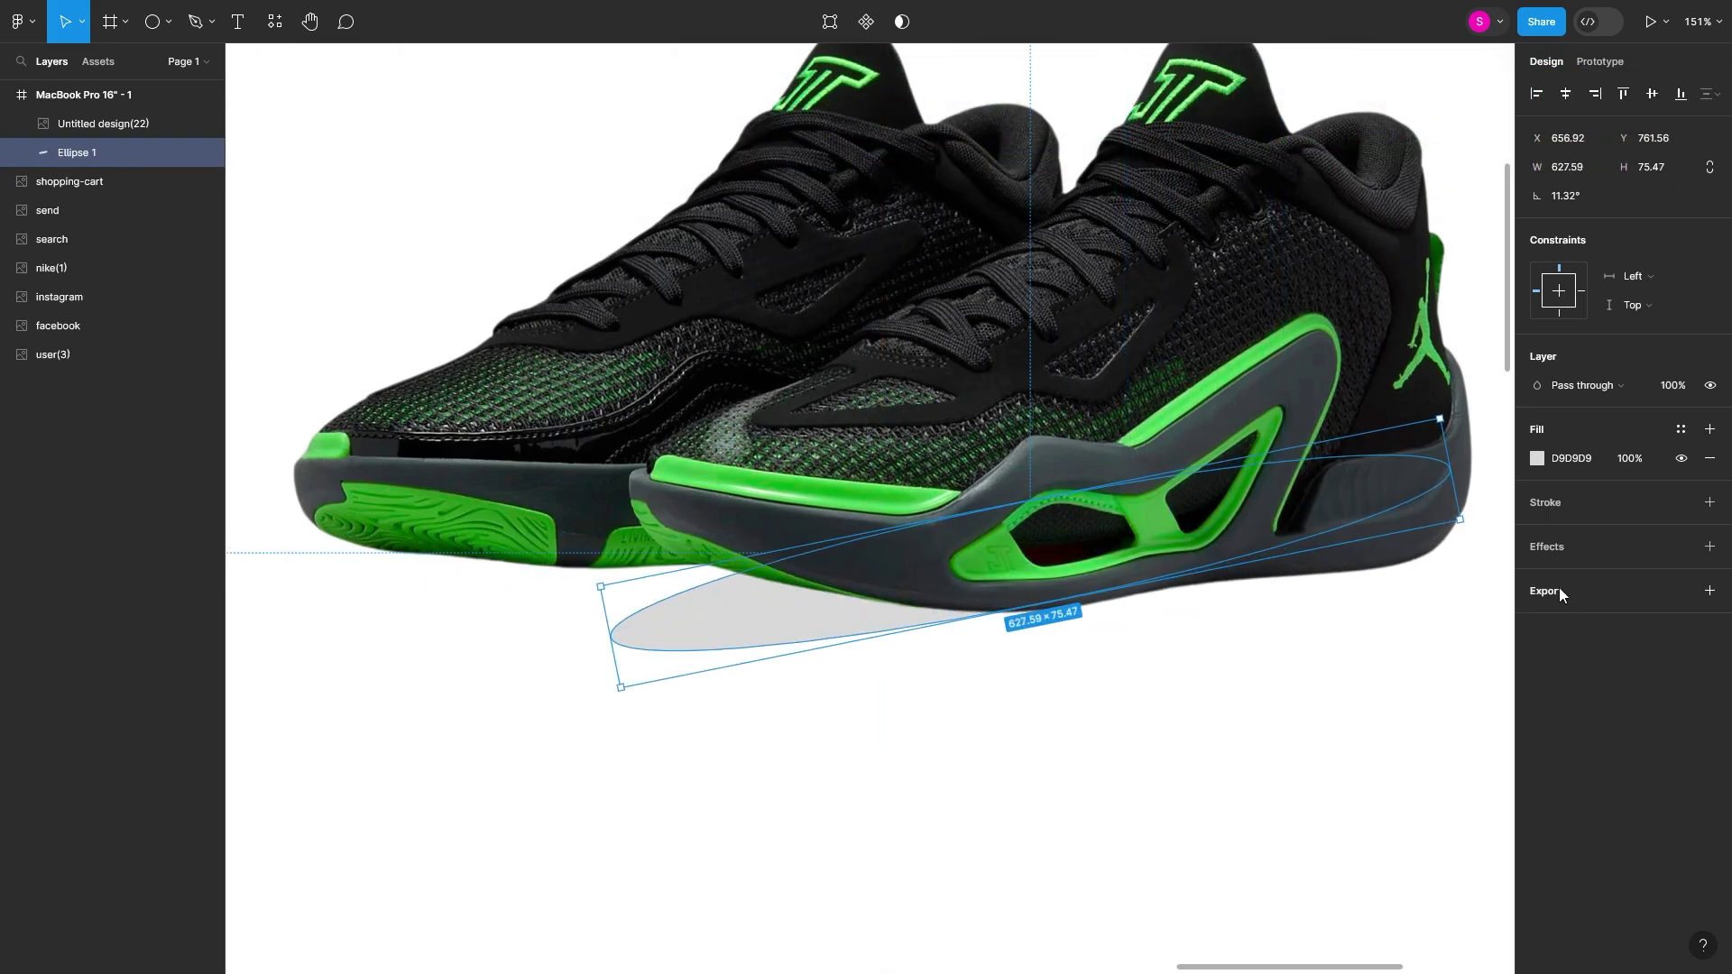
pyautogui.hscroll(3, 1304, 470)
pyautogui.moveTo(1304, 470)
pyautogui.mouseDown()
pyautogui.moveTo(1272, 455)
pyautogui.moveTo(1308, 444)
pyautogui.mouseUp()
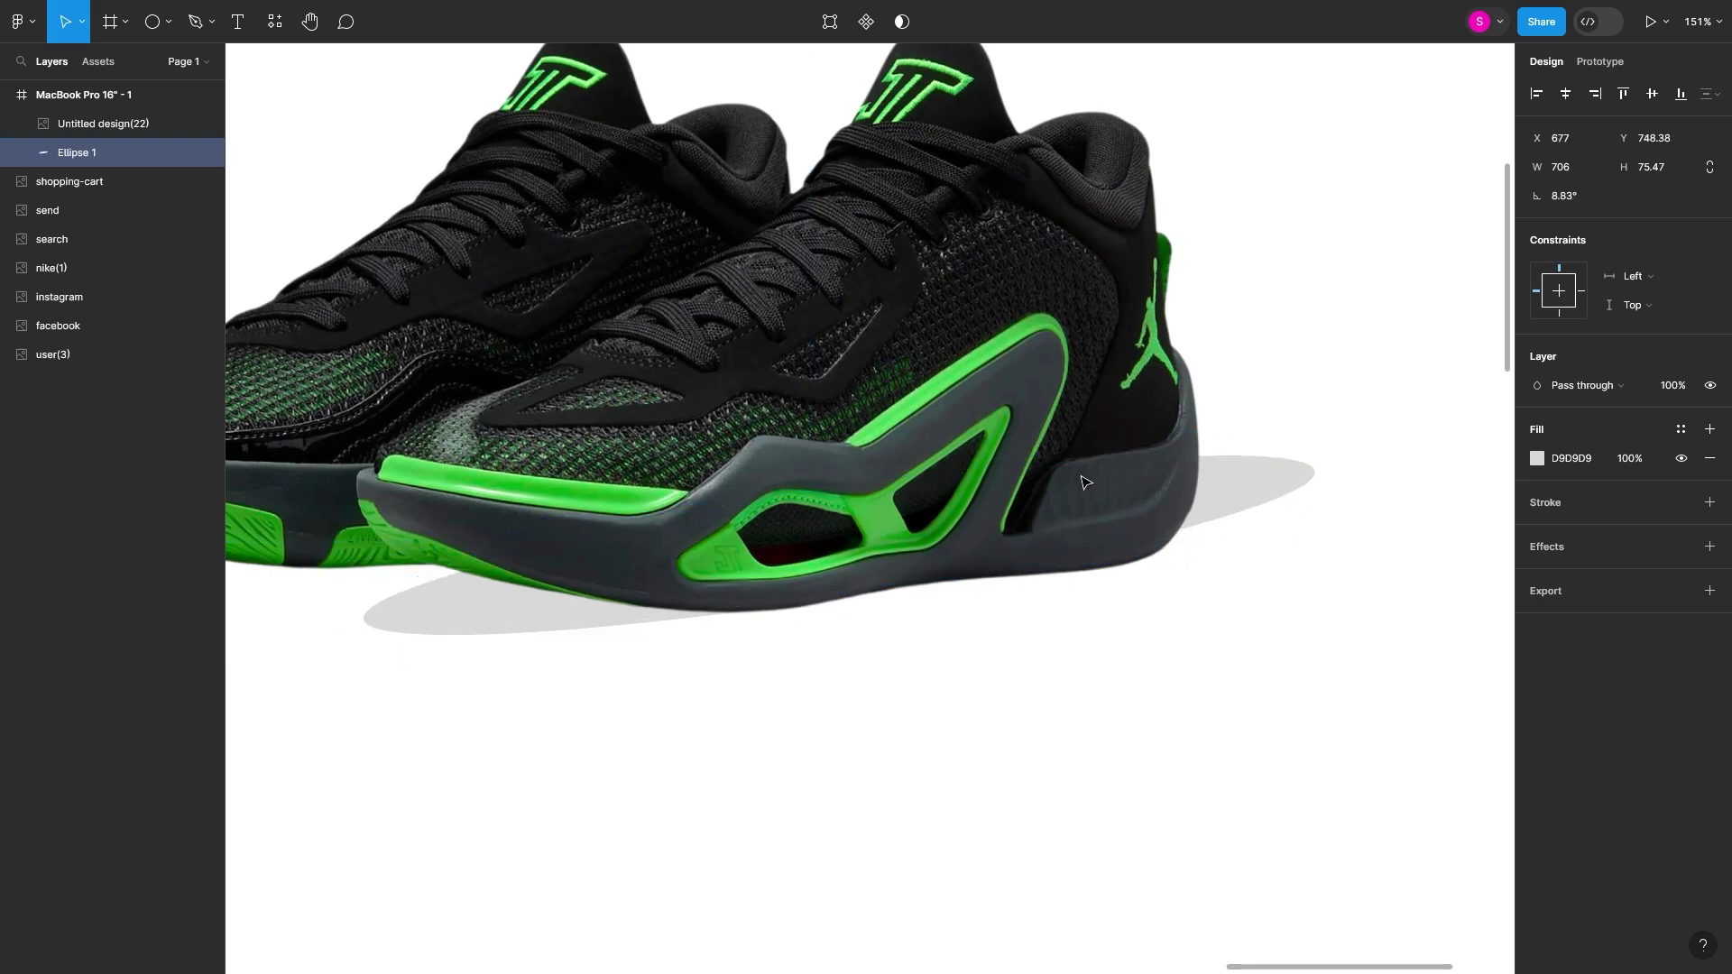
# - Reshape the ellipse's right end with its curve handles
pyautogui.doubleClick(1139, 508)
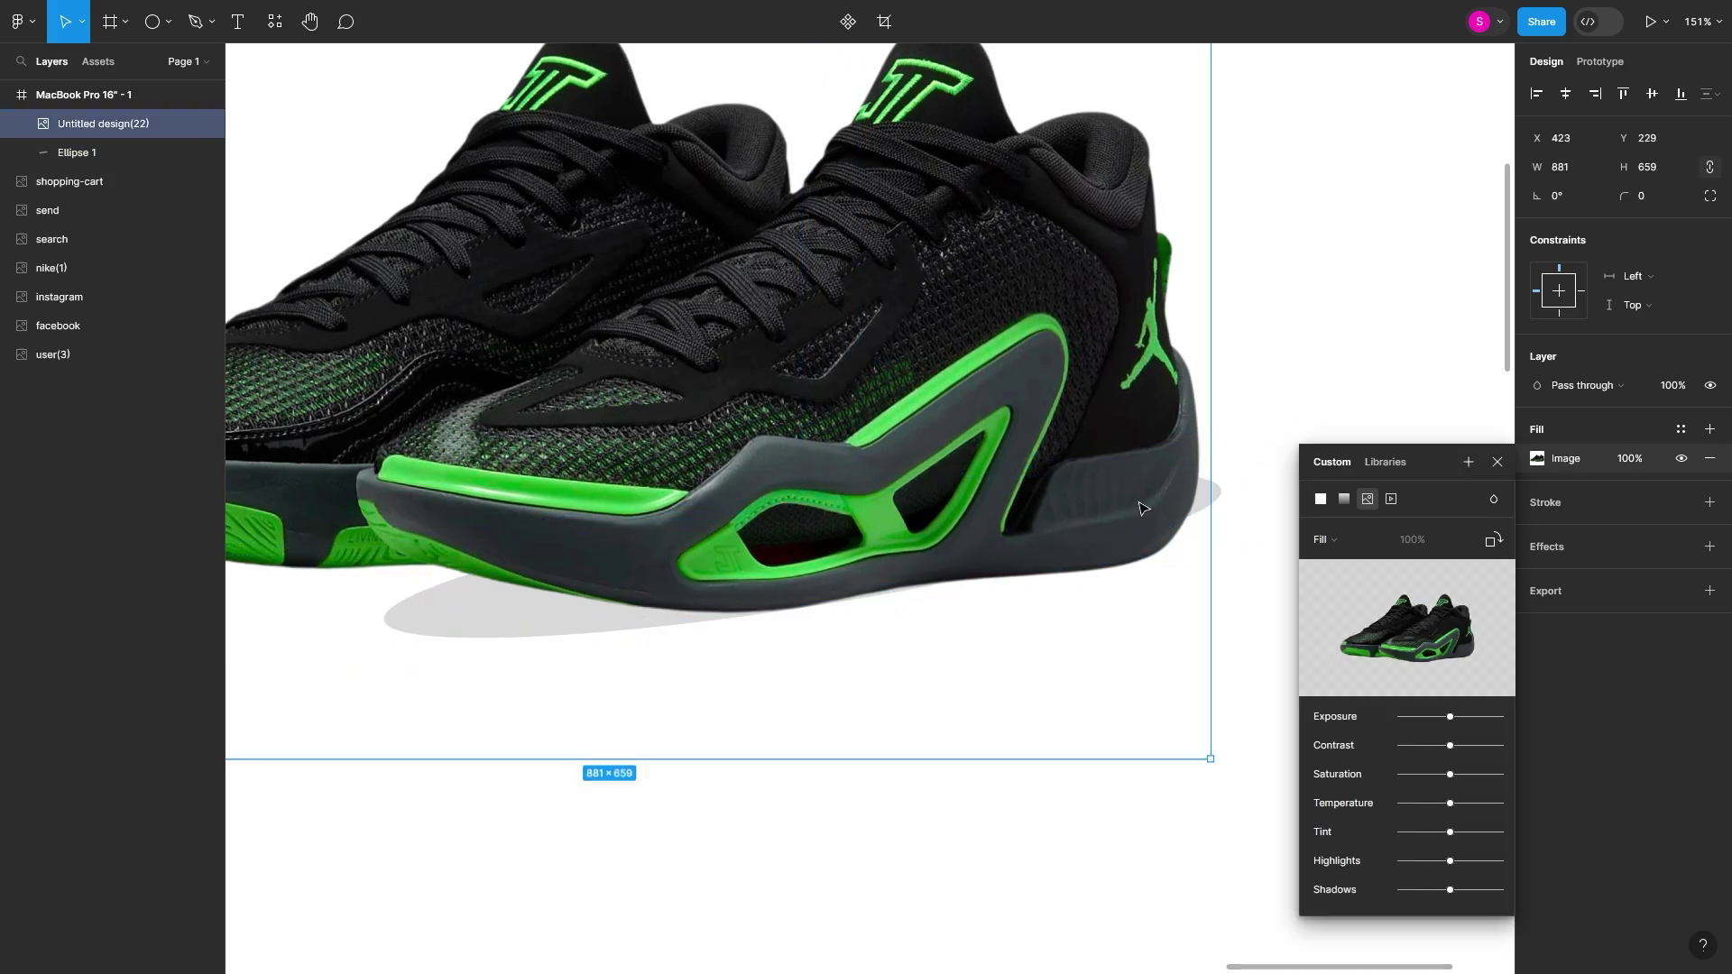
pyautogui.press('Escape')
pyautogui.doubleClick(1219, 494)
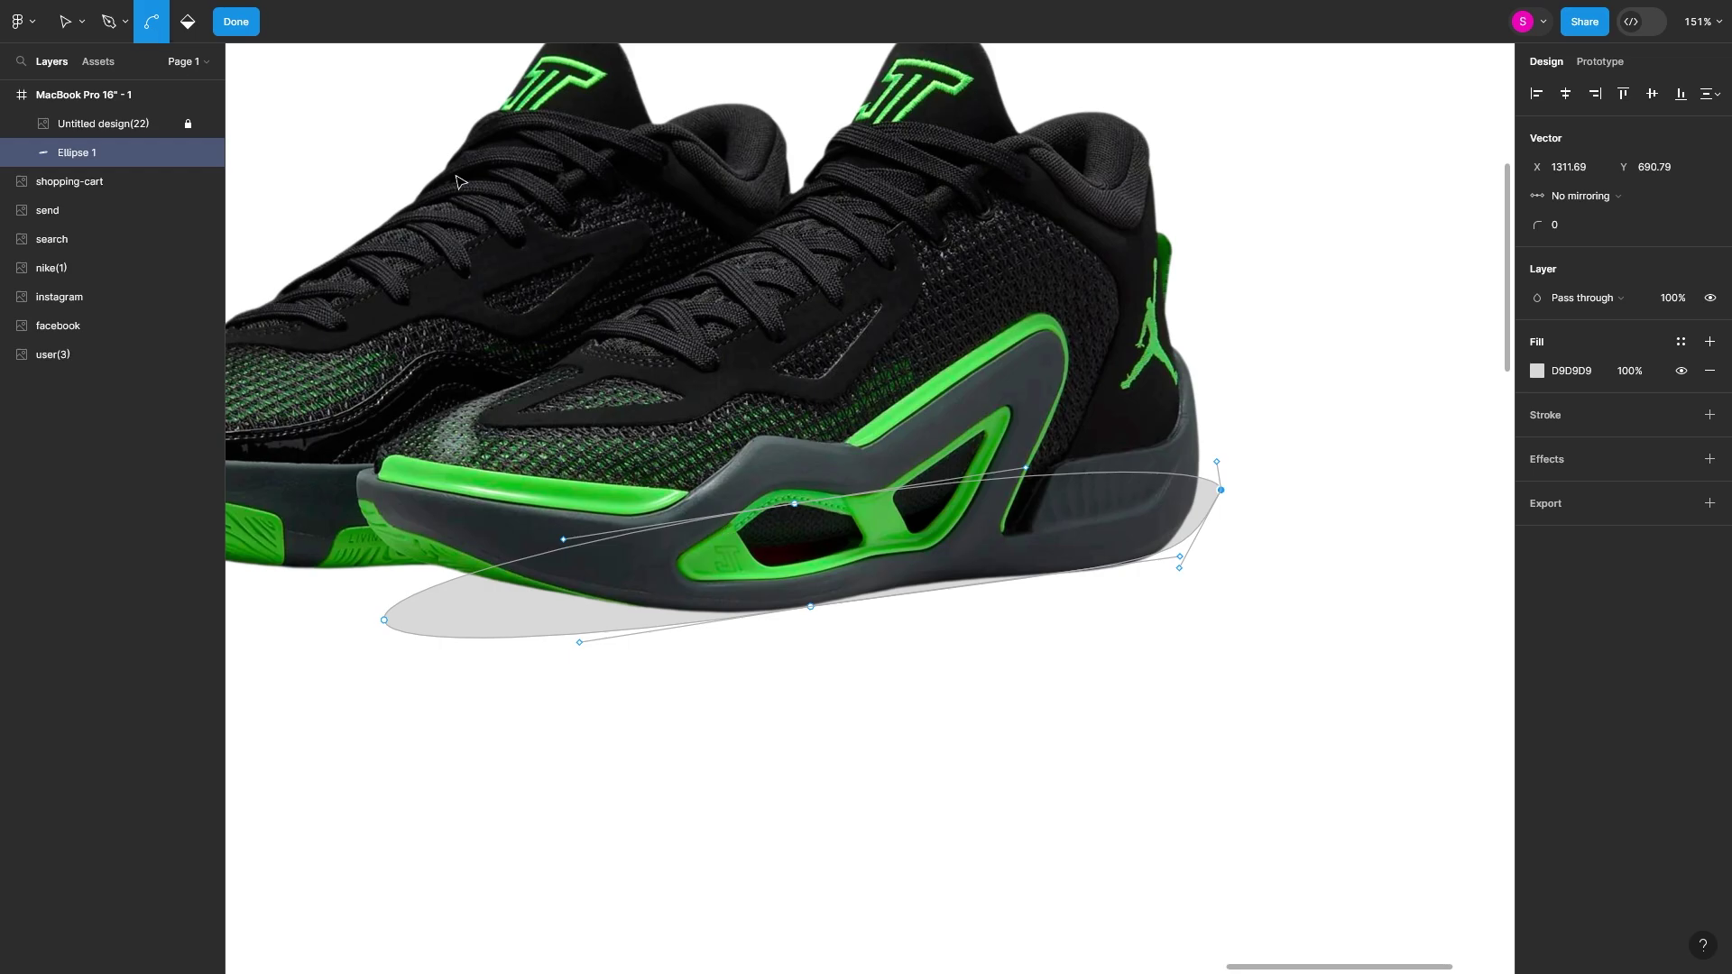
pyautogui.press('Escape')
pyautogui.press('Return')
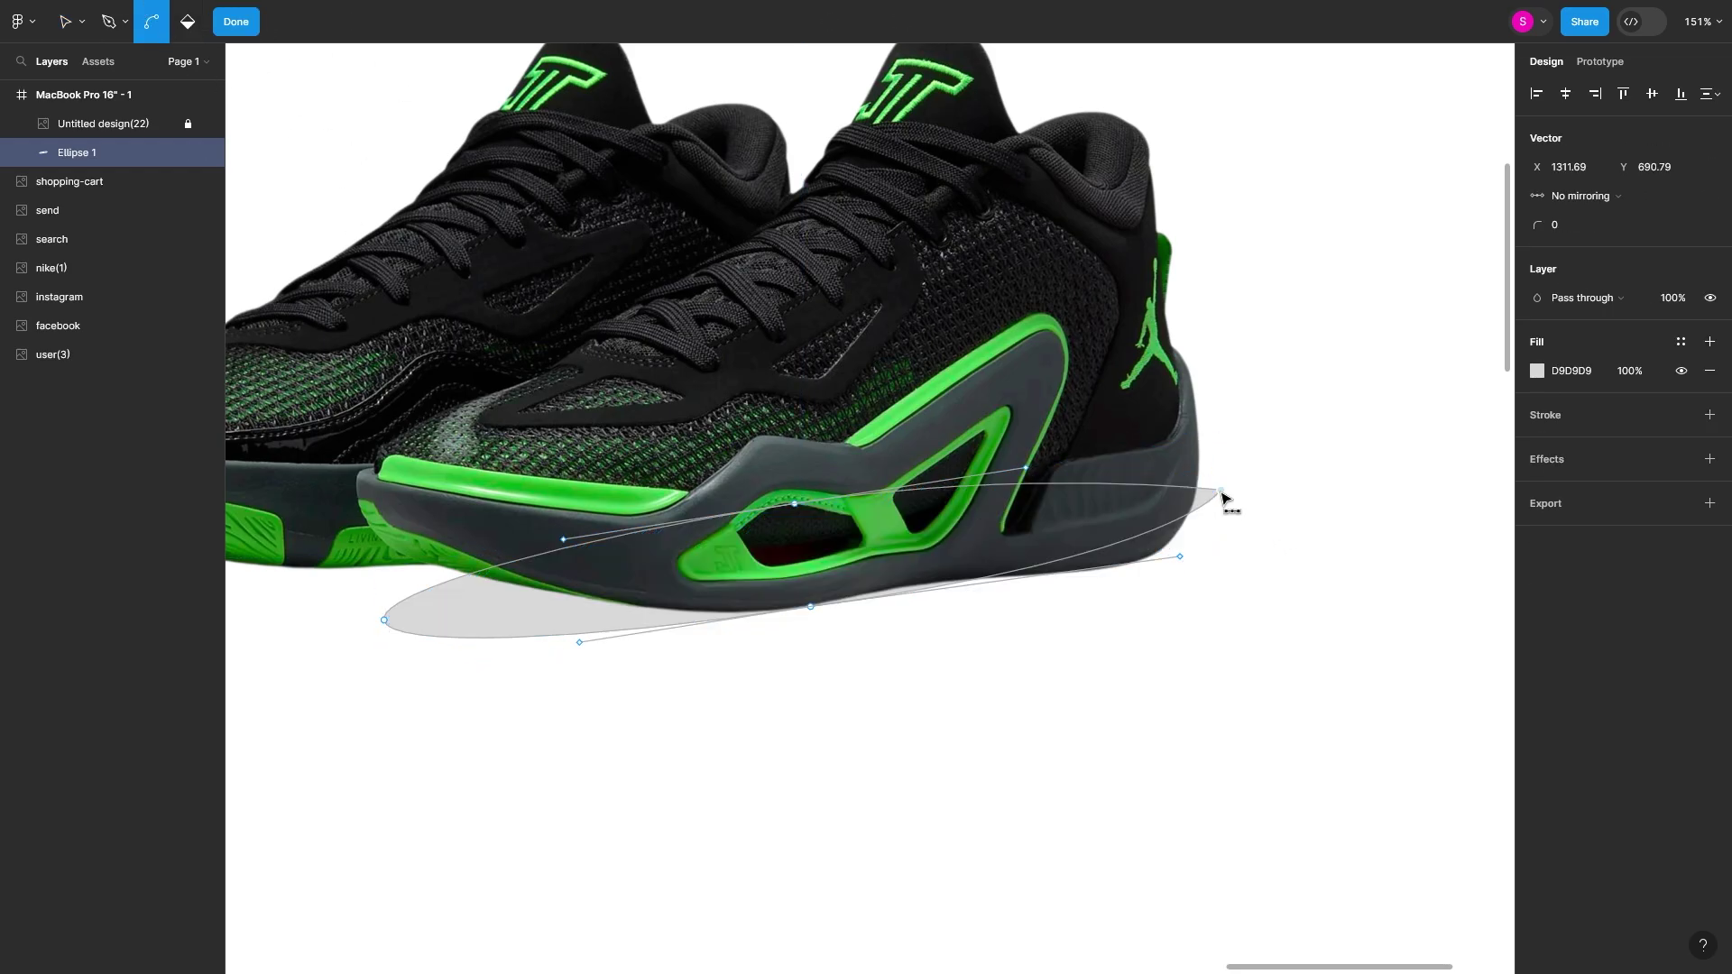
pyautogui.moveTo(1220, 489); pyautogui.dragTo(1179, 415)
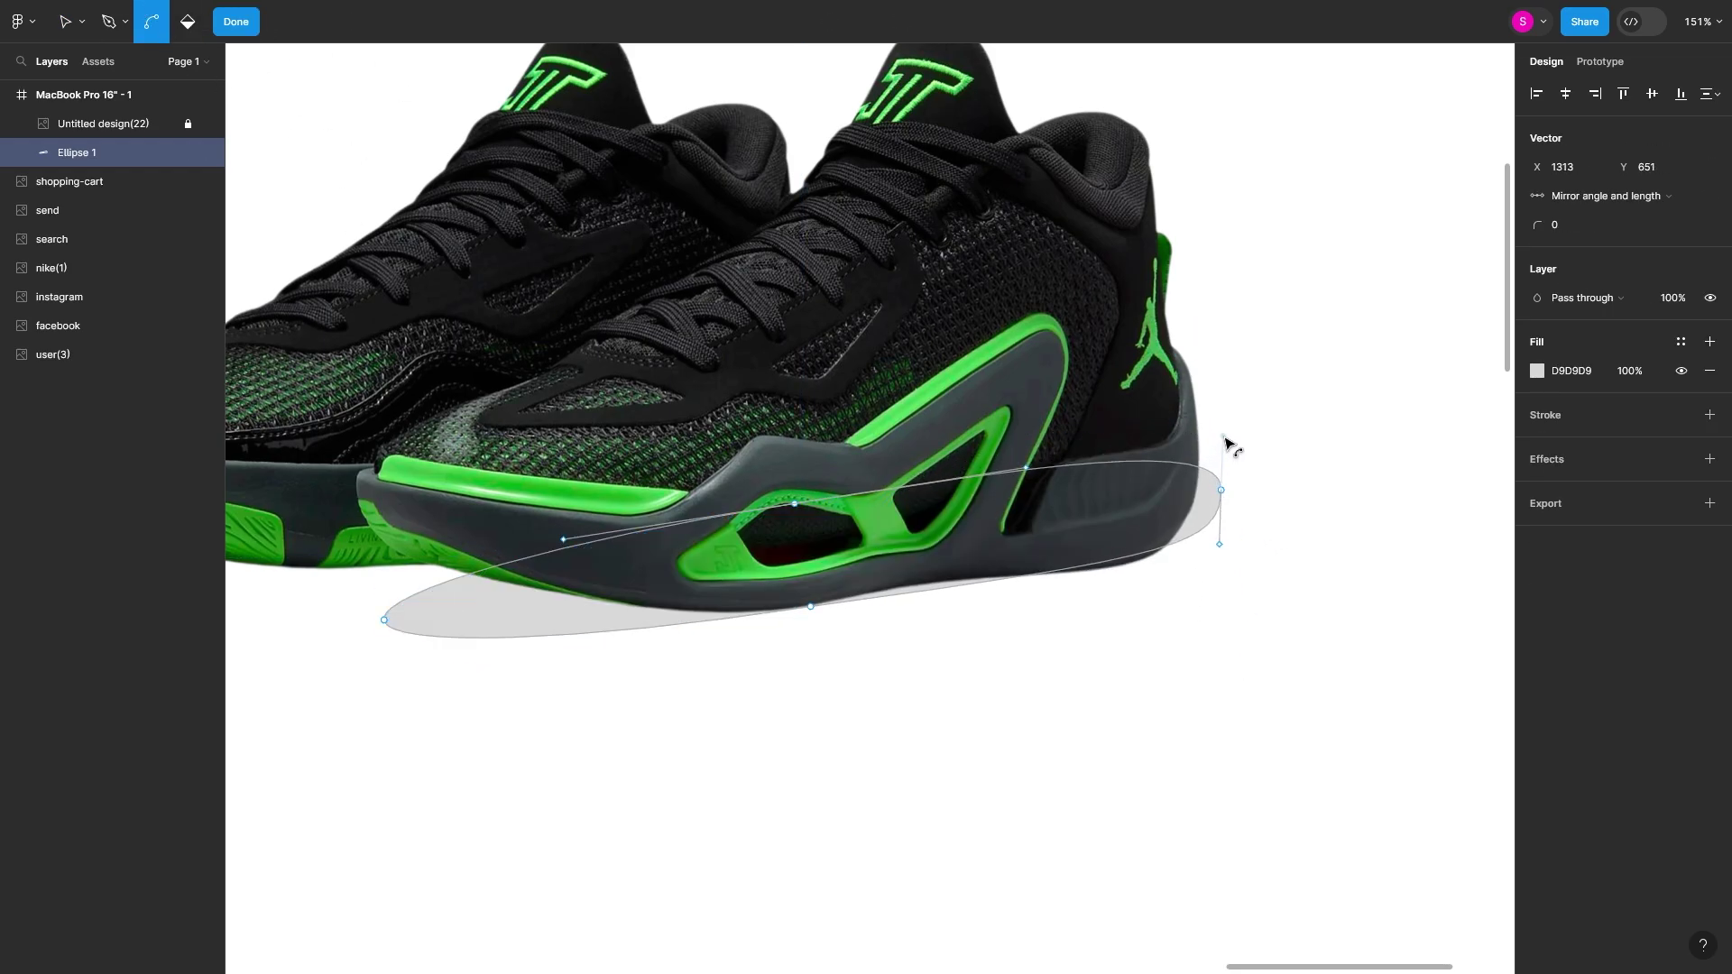
pyautogui.press('Escape')
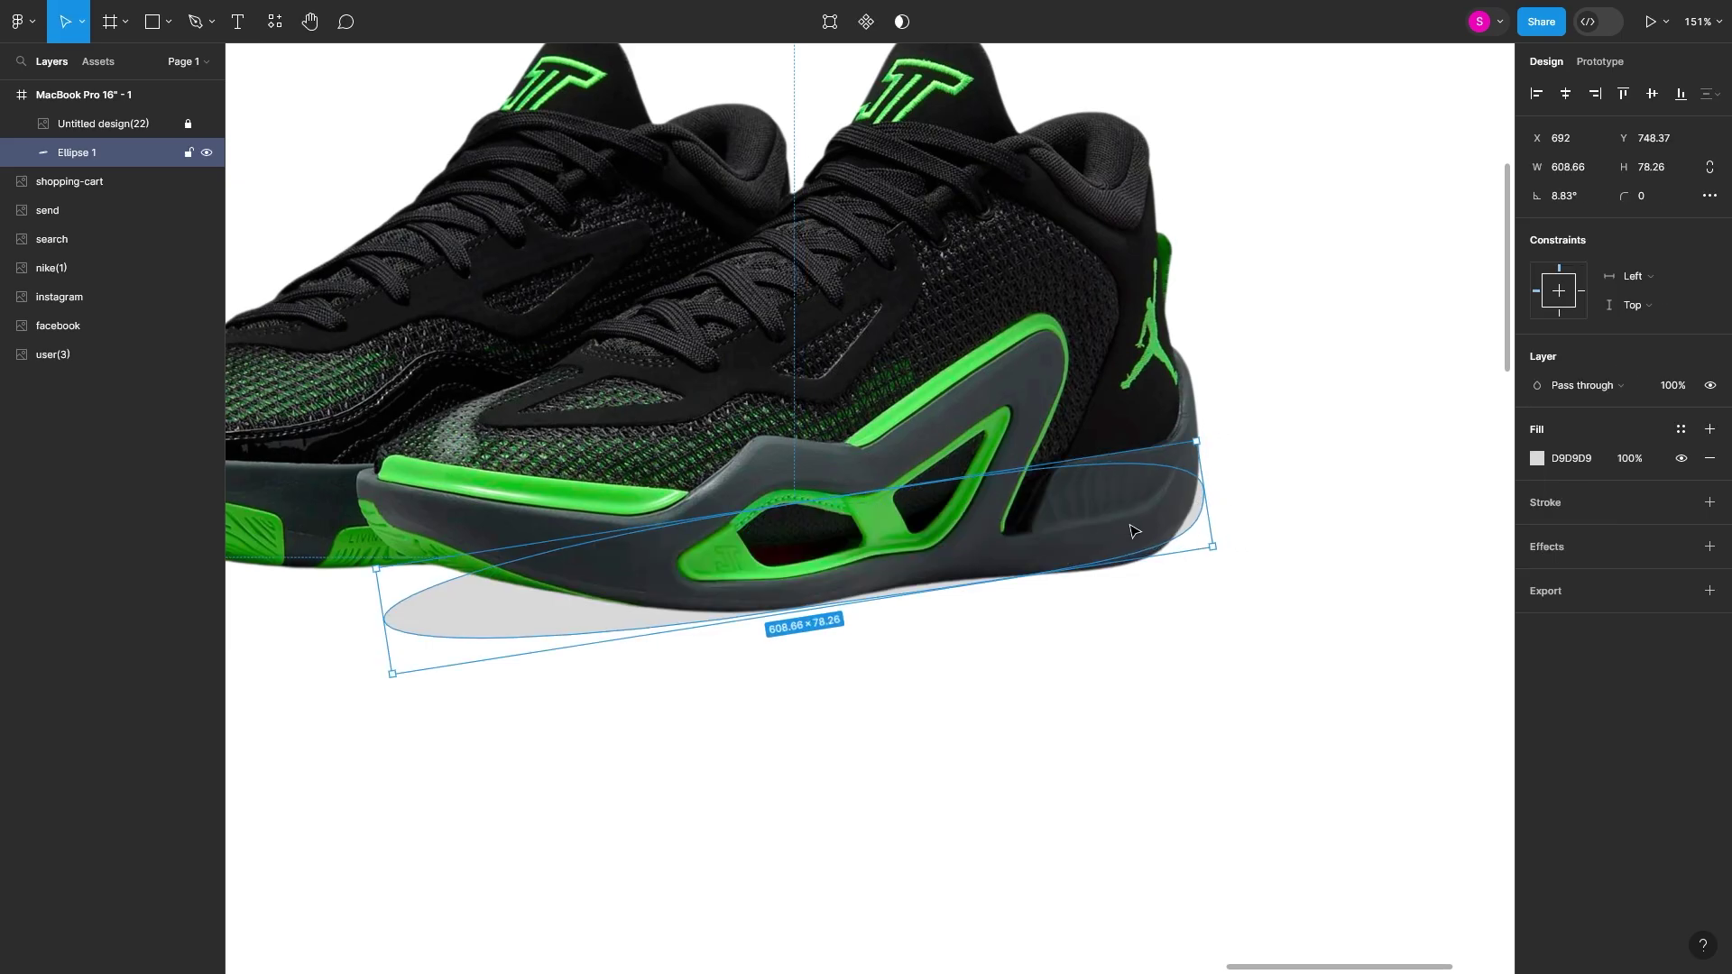
# - Give the shadow ellipse a black fill at 50% opacity
pyautogui.click(1025, 584)
pyautogui.click(1538, 458)
pyautogui.click(1299, 725)
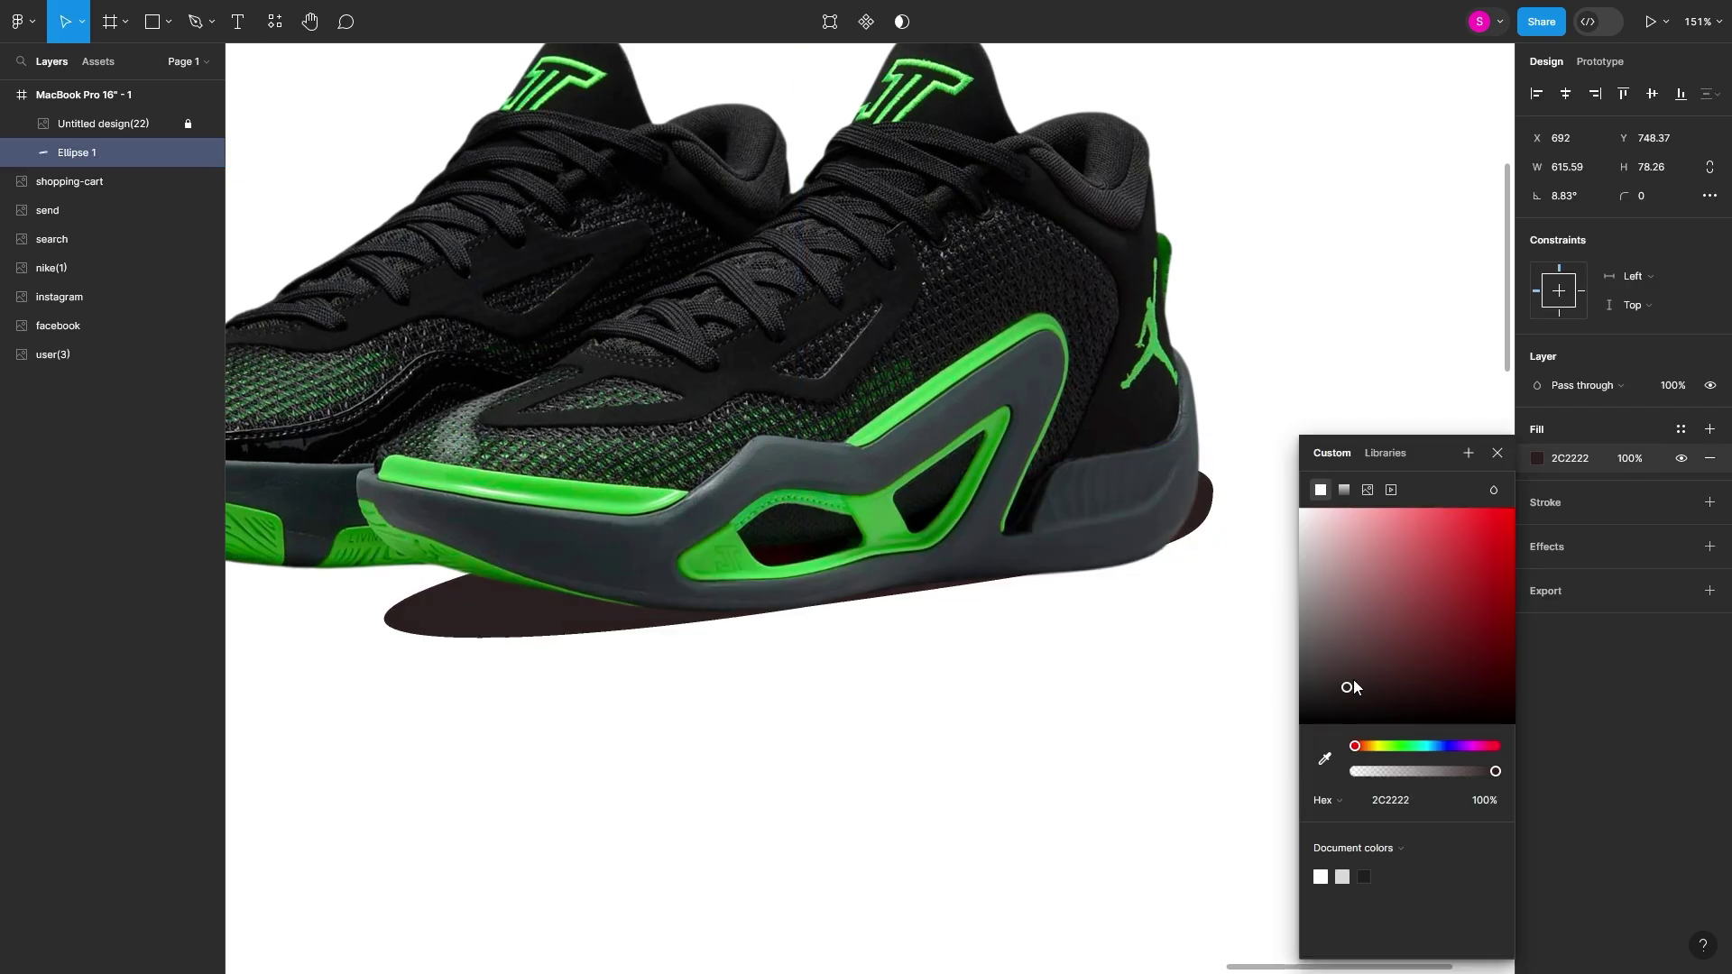
pyautogui.click(1630, 458)
pyautogui.write('50')
pyautogui.press('Return')
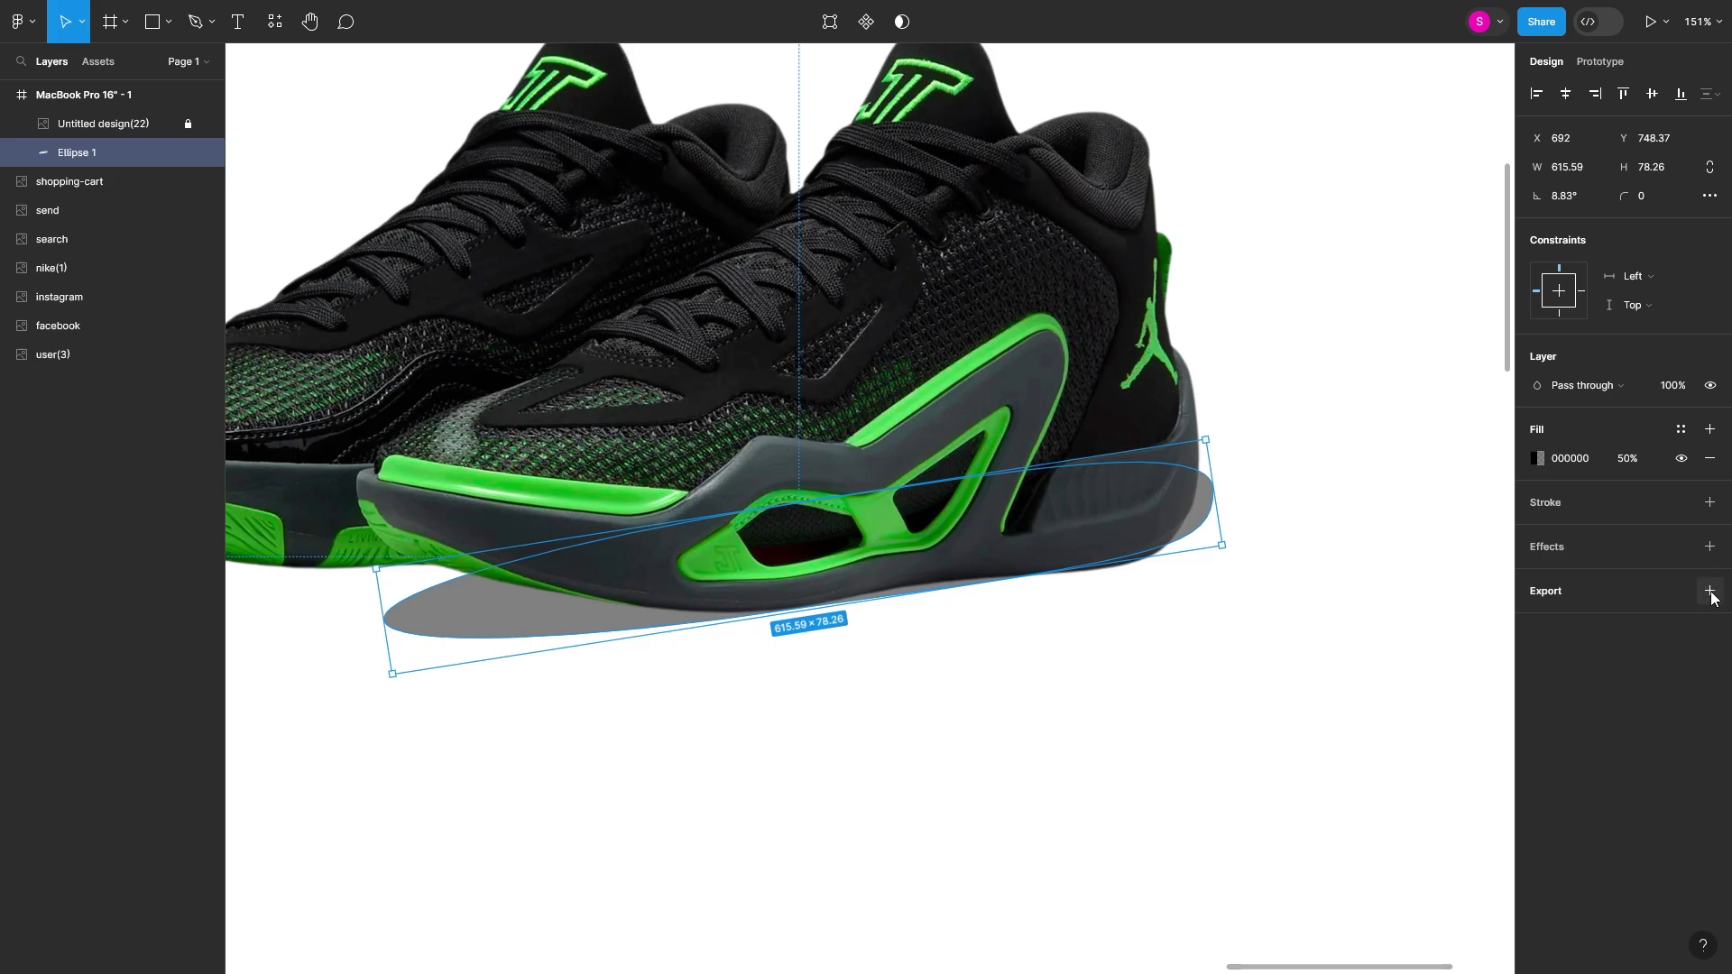
# - Add a layer blur effect to the ellipse to soften the shadow
pyautogui.click(1710, 591)
pyautogui.click(1710, 547)
pyautogui.click(1588, 575)
pyautogui.click(1588, 615)
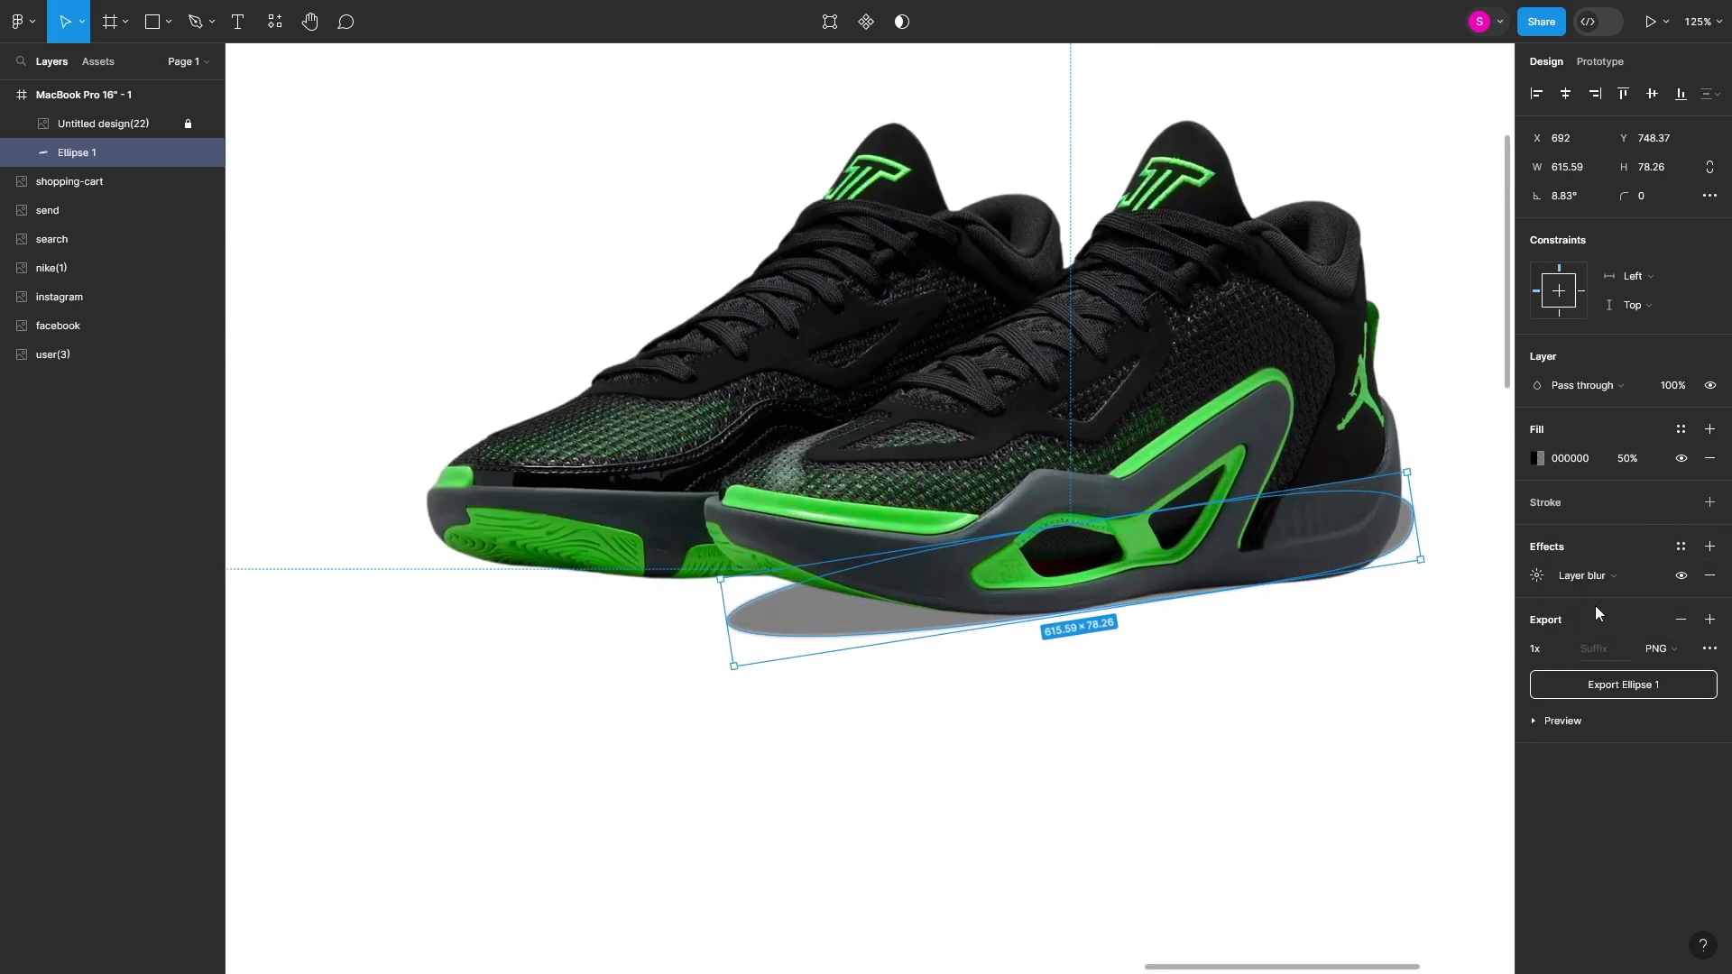
pyautogui.click(1537, 575)
pyautogui.moveTo(1323, 621); pyautogui.dragTo(1487, 622)
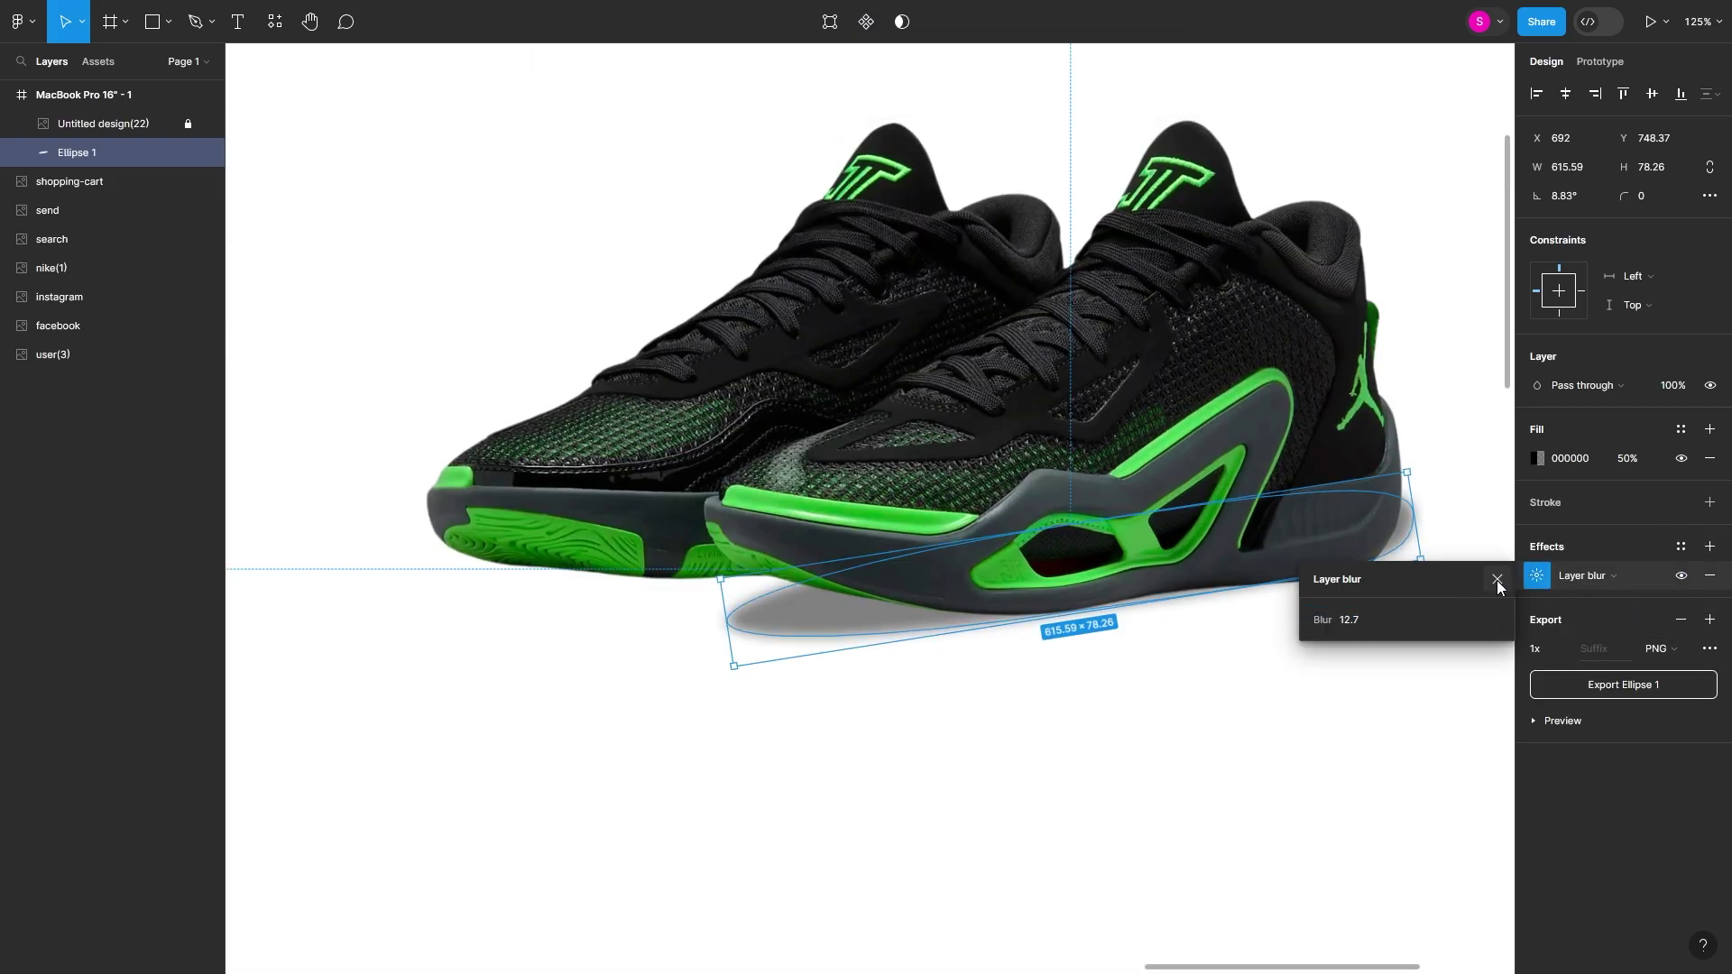
pyautogui.click(1497, 587)
# - Pull the shadow ellipse's right point left and down
pyautogui.scroll(5, 1275, 496)
pyautogui.doubleClick(1274, 494)
pyautogui.click(1268, 497)
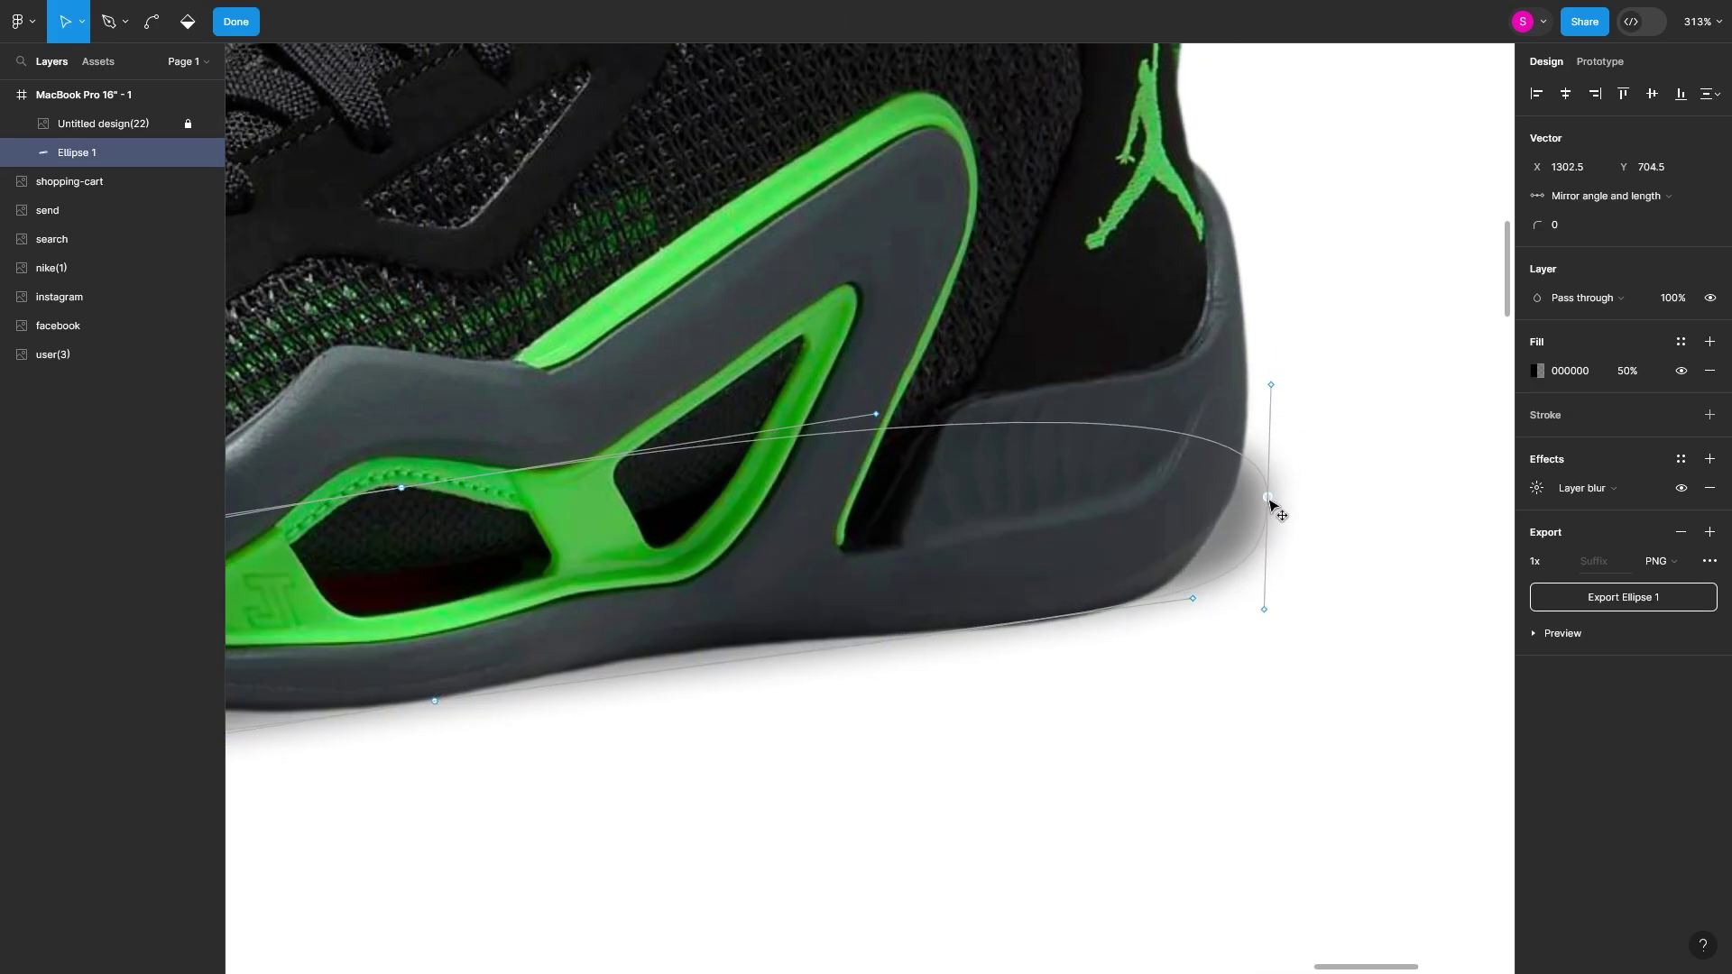
pyautogui.moveTo(1268, 500); pyautogui.dragTo(1244, 527)
pyautogui.press('Escape')
pyautogui.press('Escape')
pyautogui.scroll(-5, 1308, 537)
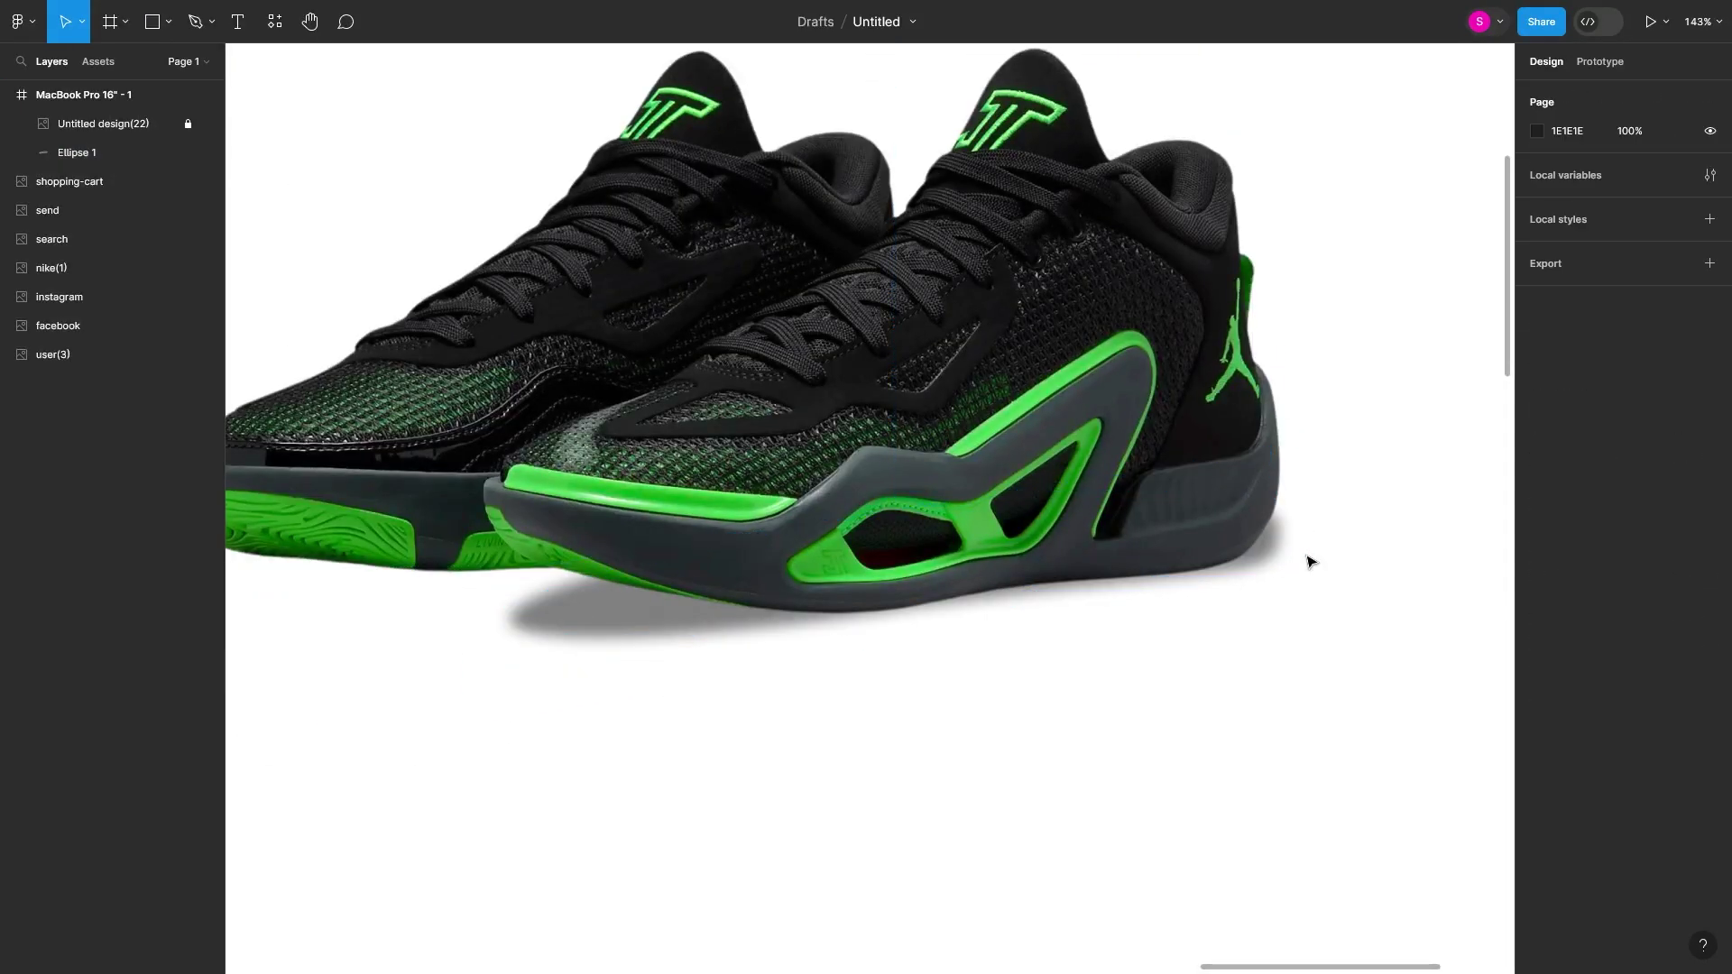
pyautogui.scroll(-2, 947, 693)
pyautogui.scroll(5, 925, 573)
# - Place a tilted copy of the shadow under the left shoe and check its opacity
pyautogui.moveTo(1307, 502); pyautogui.dragTo(829, 469)
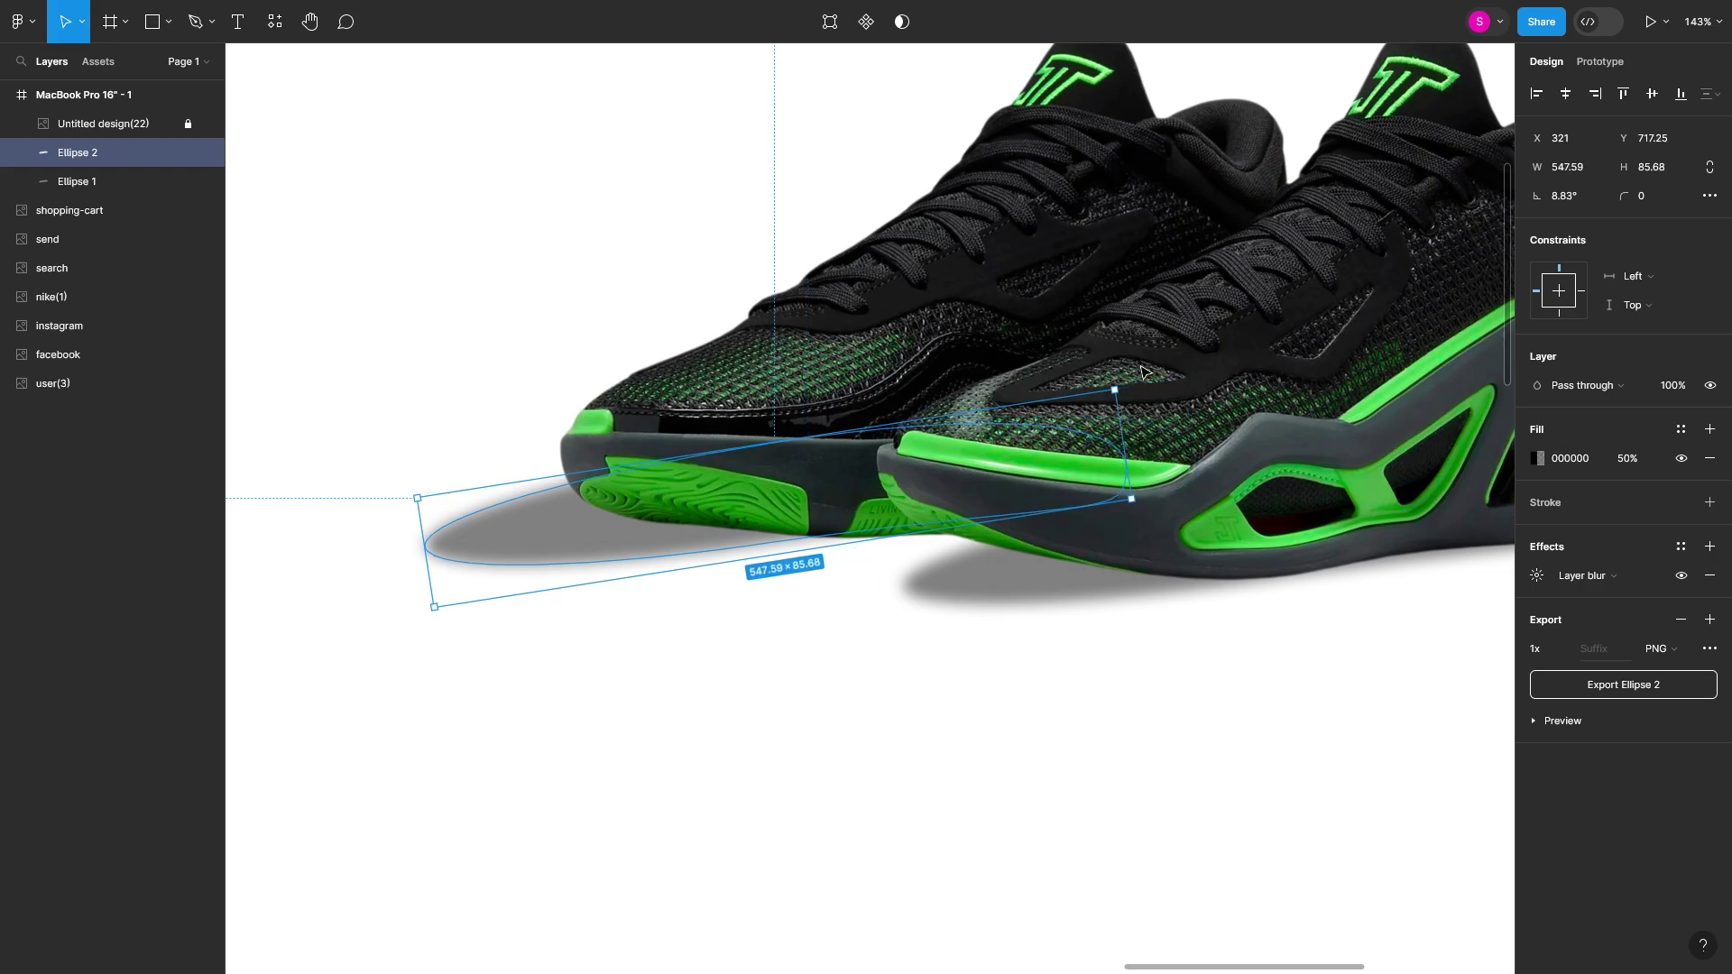
pyautogui.moveTo(1144, 372)
pyautogui.mouseDown()
pyautogui.moveTo(1252, 288)
pyautogui.moveTo(1110, 433)
pyautogui.mouseUp()
pyautogui.press('Escape')
pyautogui.keyDown('ctrl'); pyautogui.scroll(-5, 1126, 689); pyautogui.keyUp('ctrl')
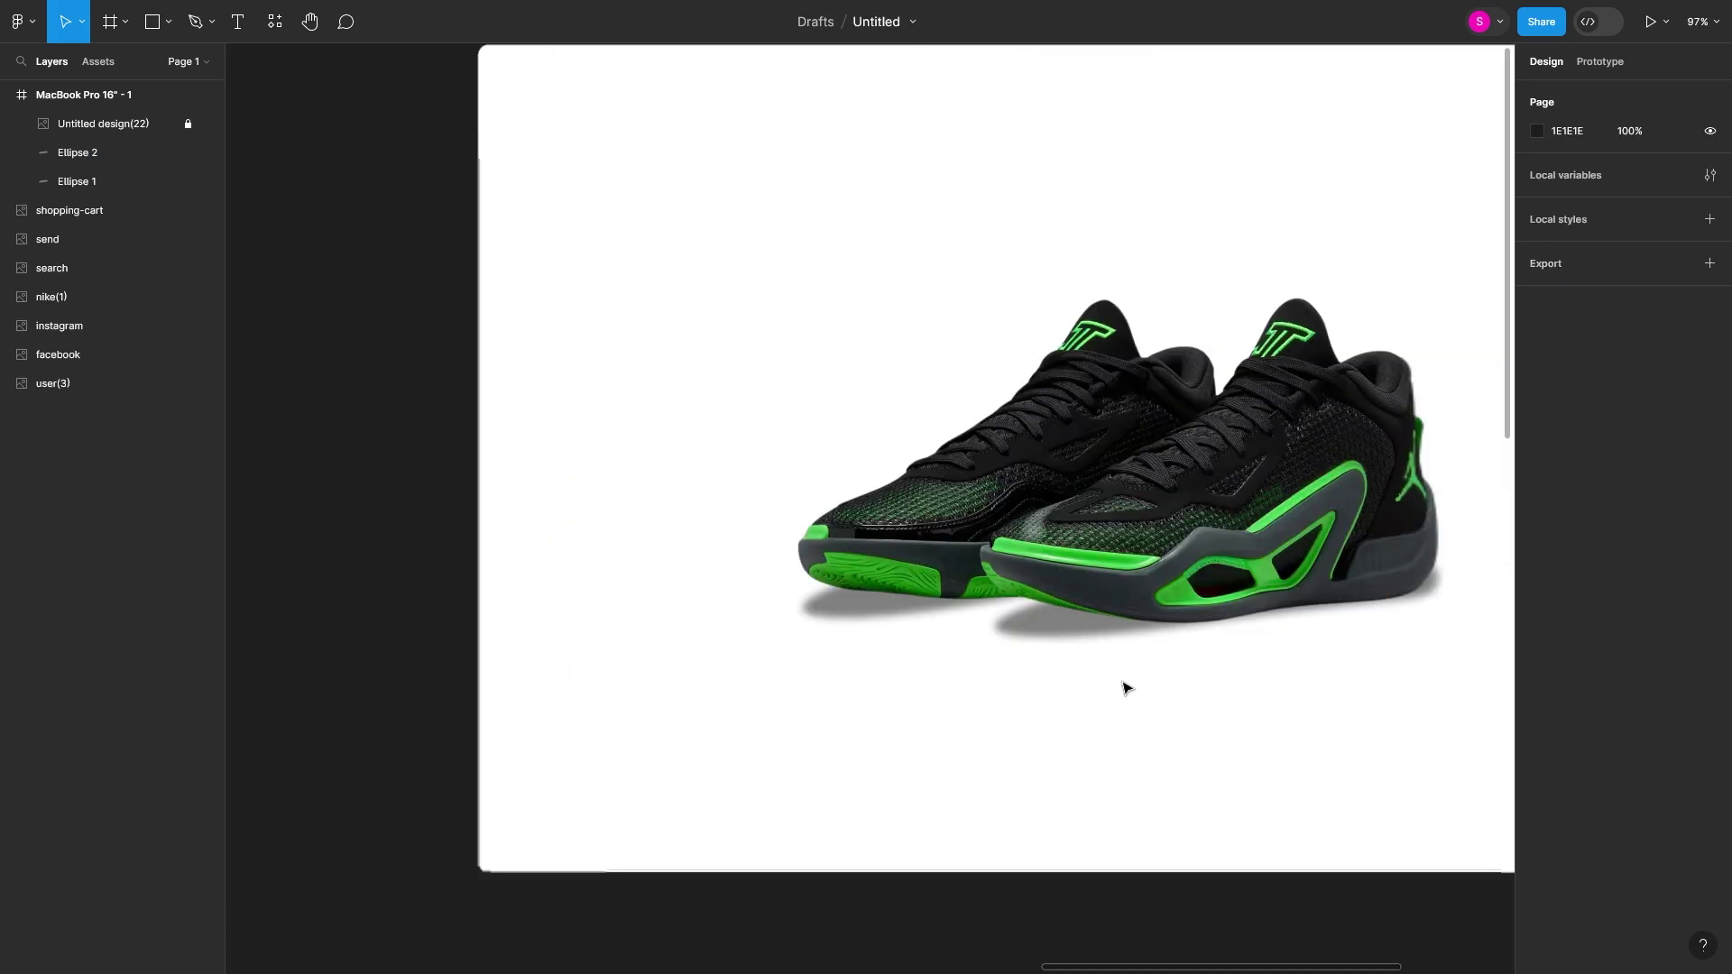
pyautogui.click(858, 603)
pyautogui.click(1631, 460)
pyautogui.press('Escape')
pyautogui.keyDown('ctrl'); pyautogui.scroll(-3, 1094, 727); pyautogui.keyUp('ctrl')
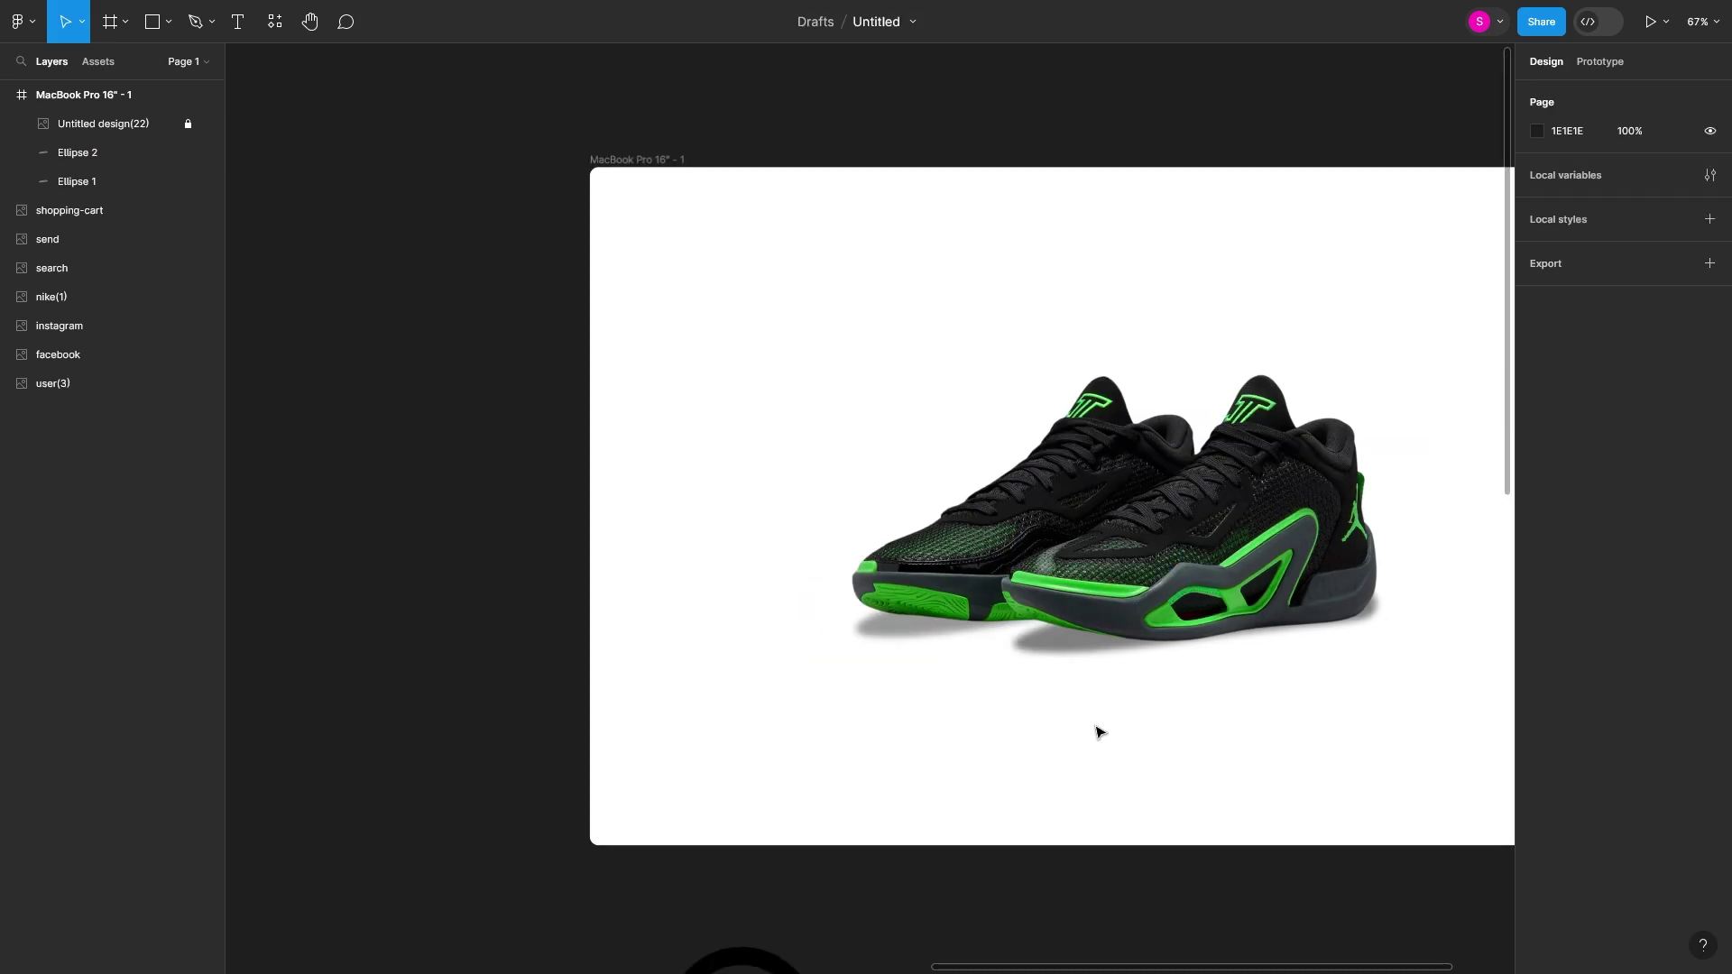
# - Group the three shoe layers into Group 1
pyautogui.click(182, 123)
pyautogui.keyDown('shift'); pyautogui.click(76, 182); pyautogui.keyUp('shift')
pyautogui.rightClick(1036, 461)
pyautogui.click(1061, 608)
pyautogui.press('Escape')
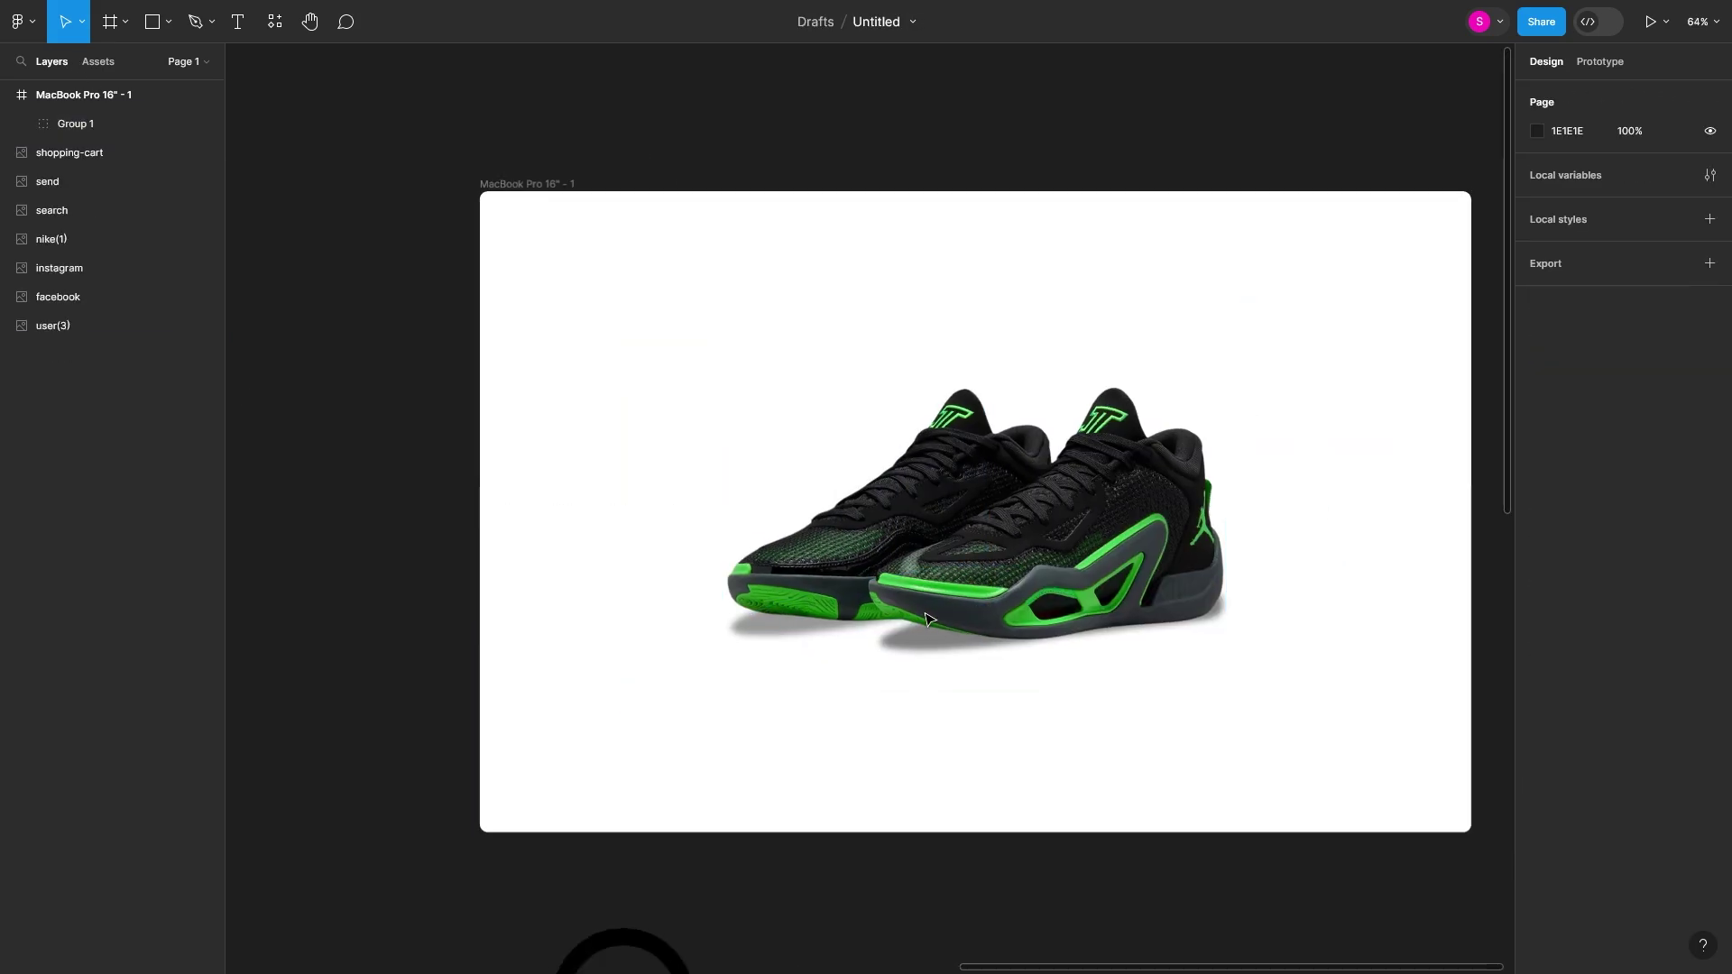
pyautogui.keyDown('ctrl'); pyautogui.scroll(2, 927, 619); pyautogui.keyUp('ctrl')
# - Add a 'Jordan' text layer on the frame
pyautogui.click(928, 618)
pyautogui.press('Escape')
pyautogui.press('t')
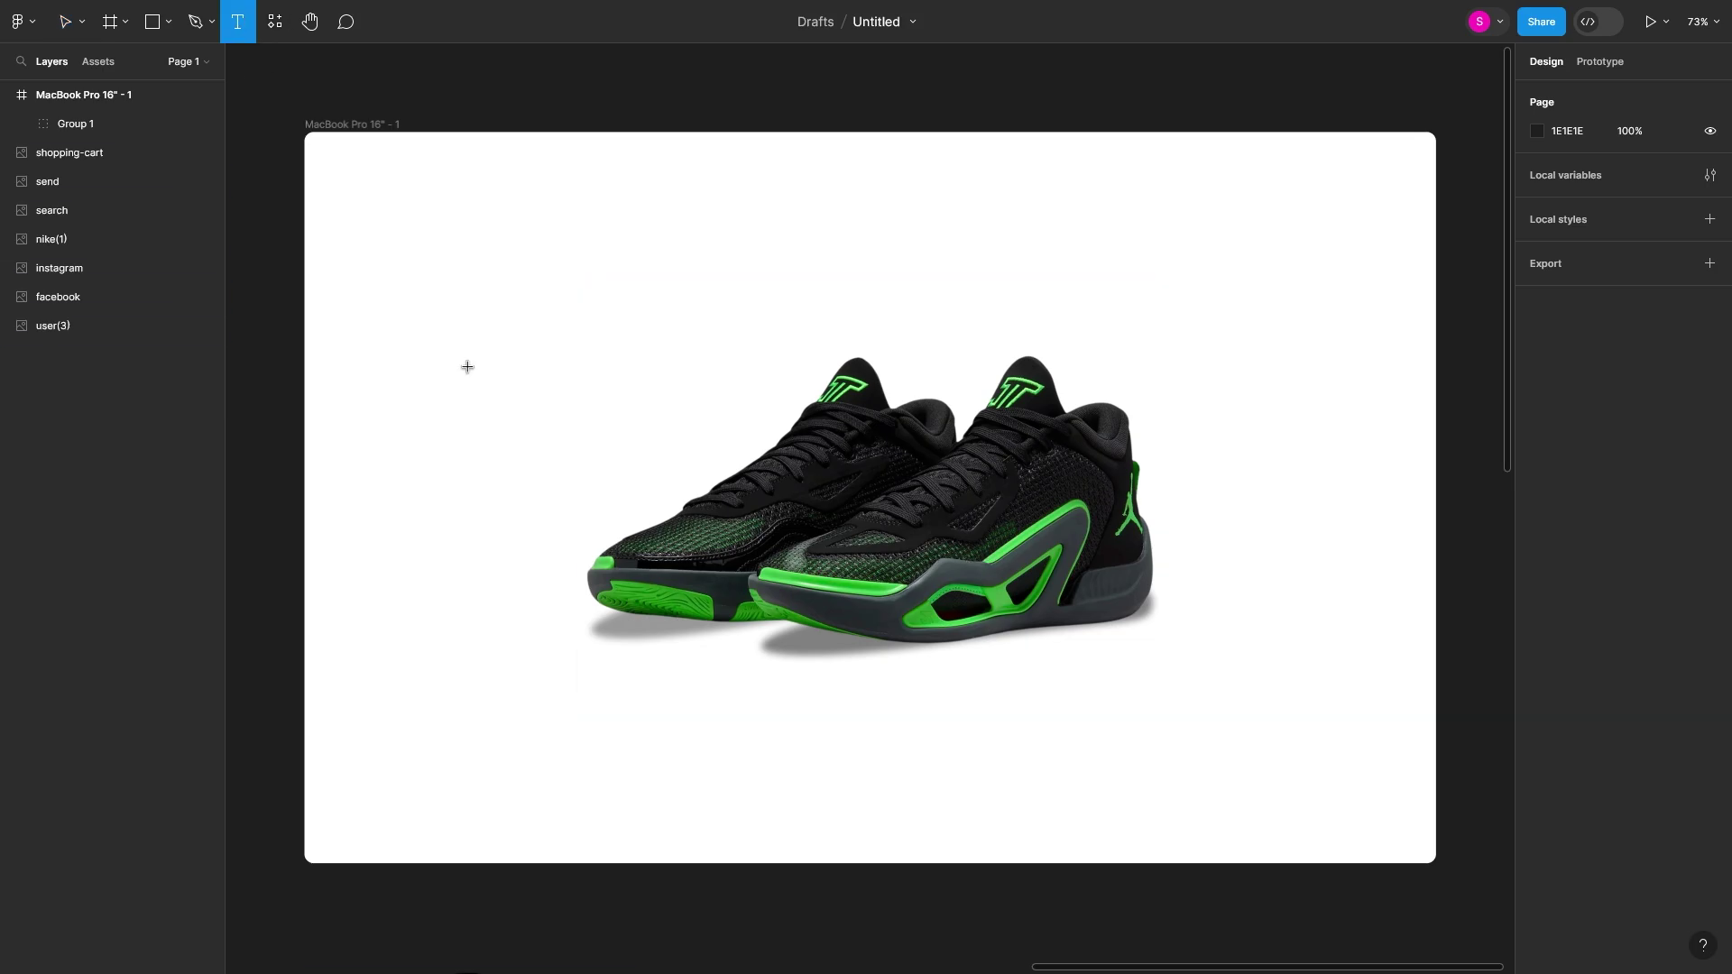
pyautogui.click(471, 373)
pyautogui.write('Jordan')
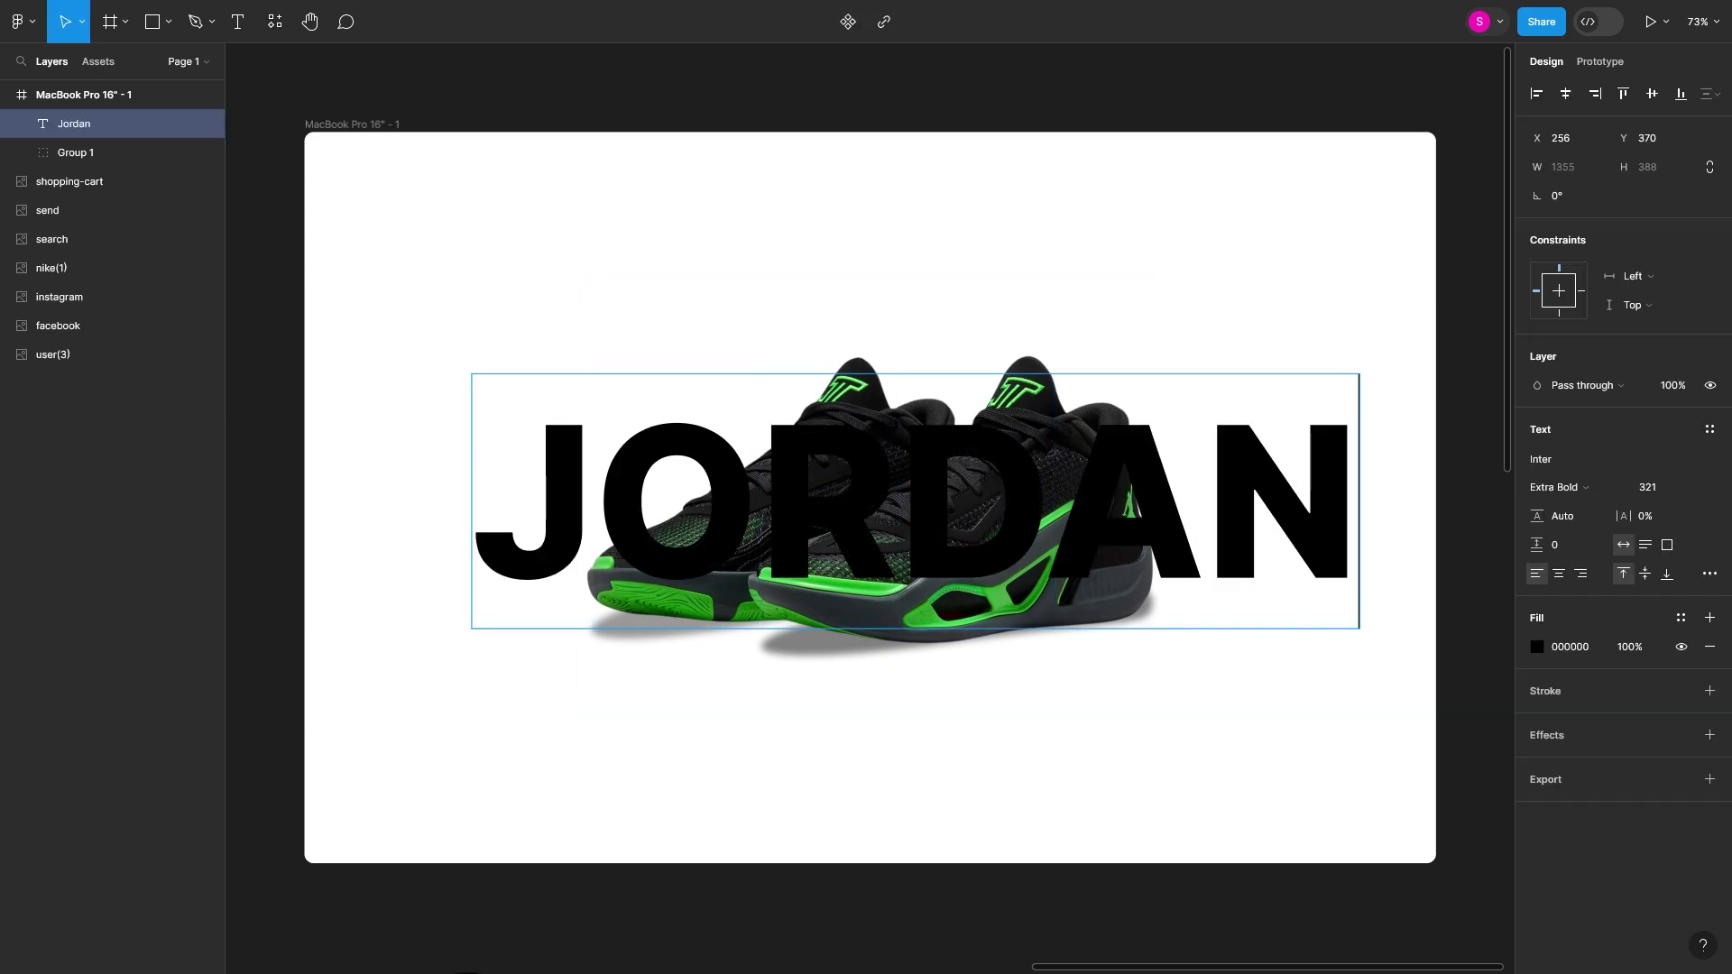
pyautogui.hotkey('ctrl', 'z')
pyautogui.hotkey('ctrl', 'shift', 'z')
# - Put JORDAN behind the shoe group, centre it, and fill it 3ECB54 at 50%
pyautogui.moveTo(63, 145); pyautogui.dragTo(95, 178)
pyautogui.click(1565, 93)
pyautogui.click(1652, 92)
pyautogui.click(1537, 646)
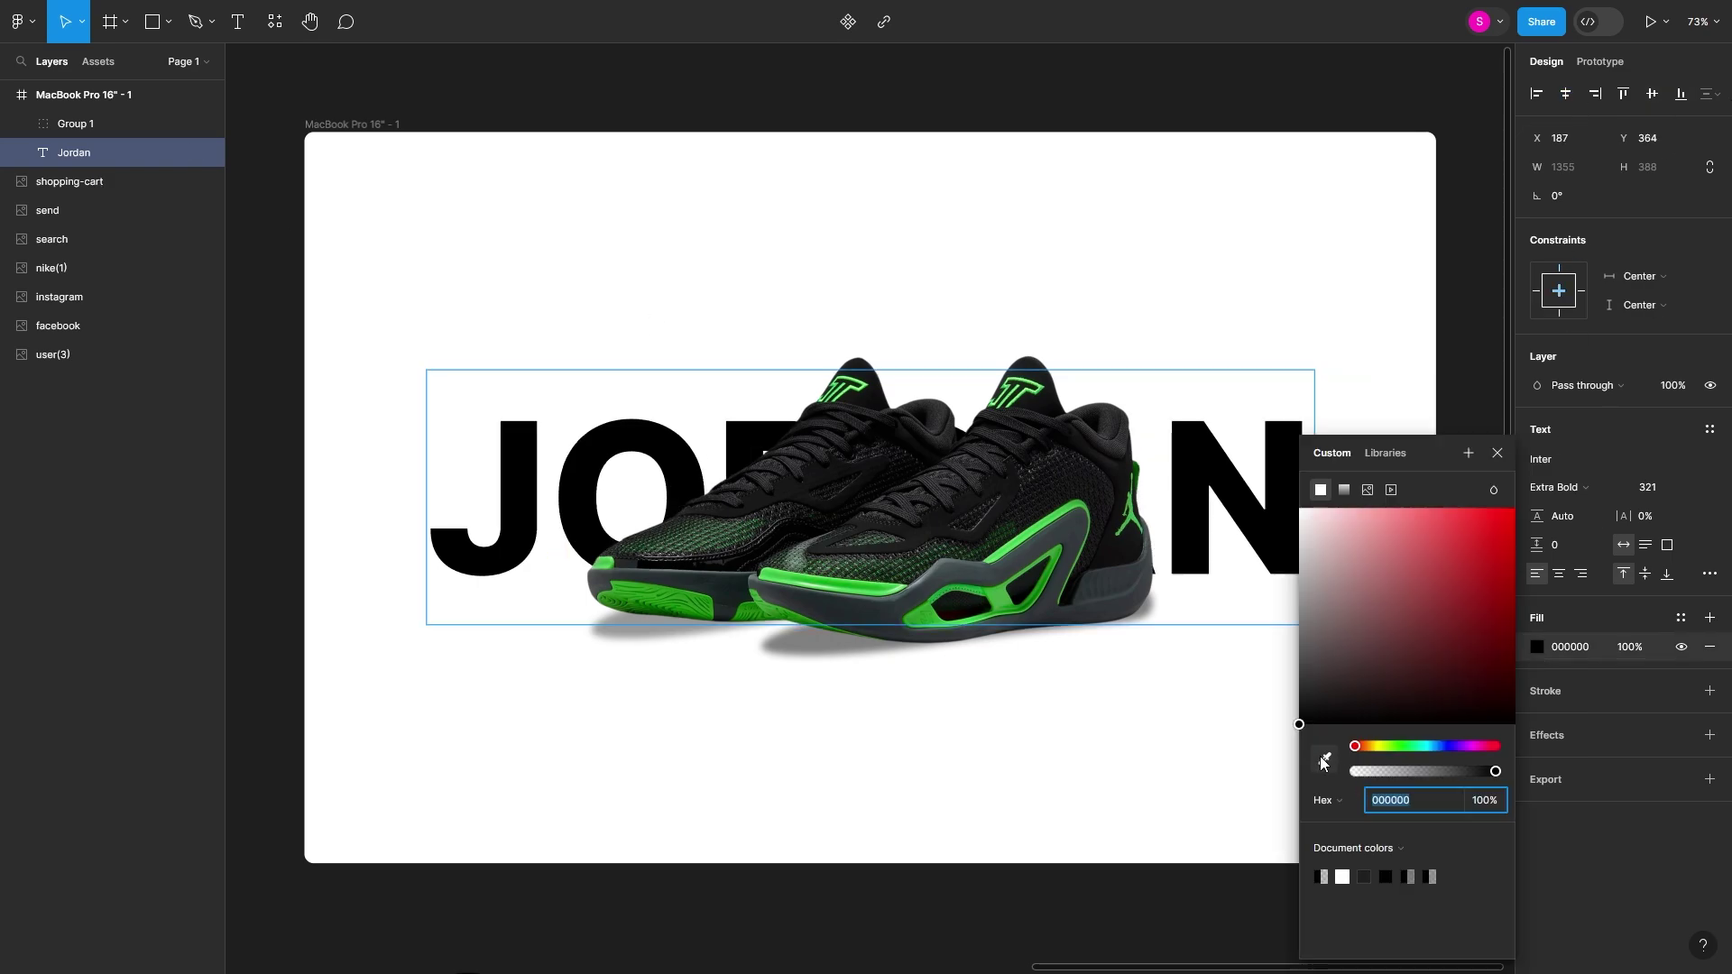
pyautogui.write('3ECB54')
pyautogui.click(1385, 520)
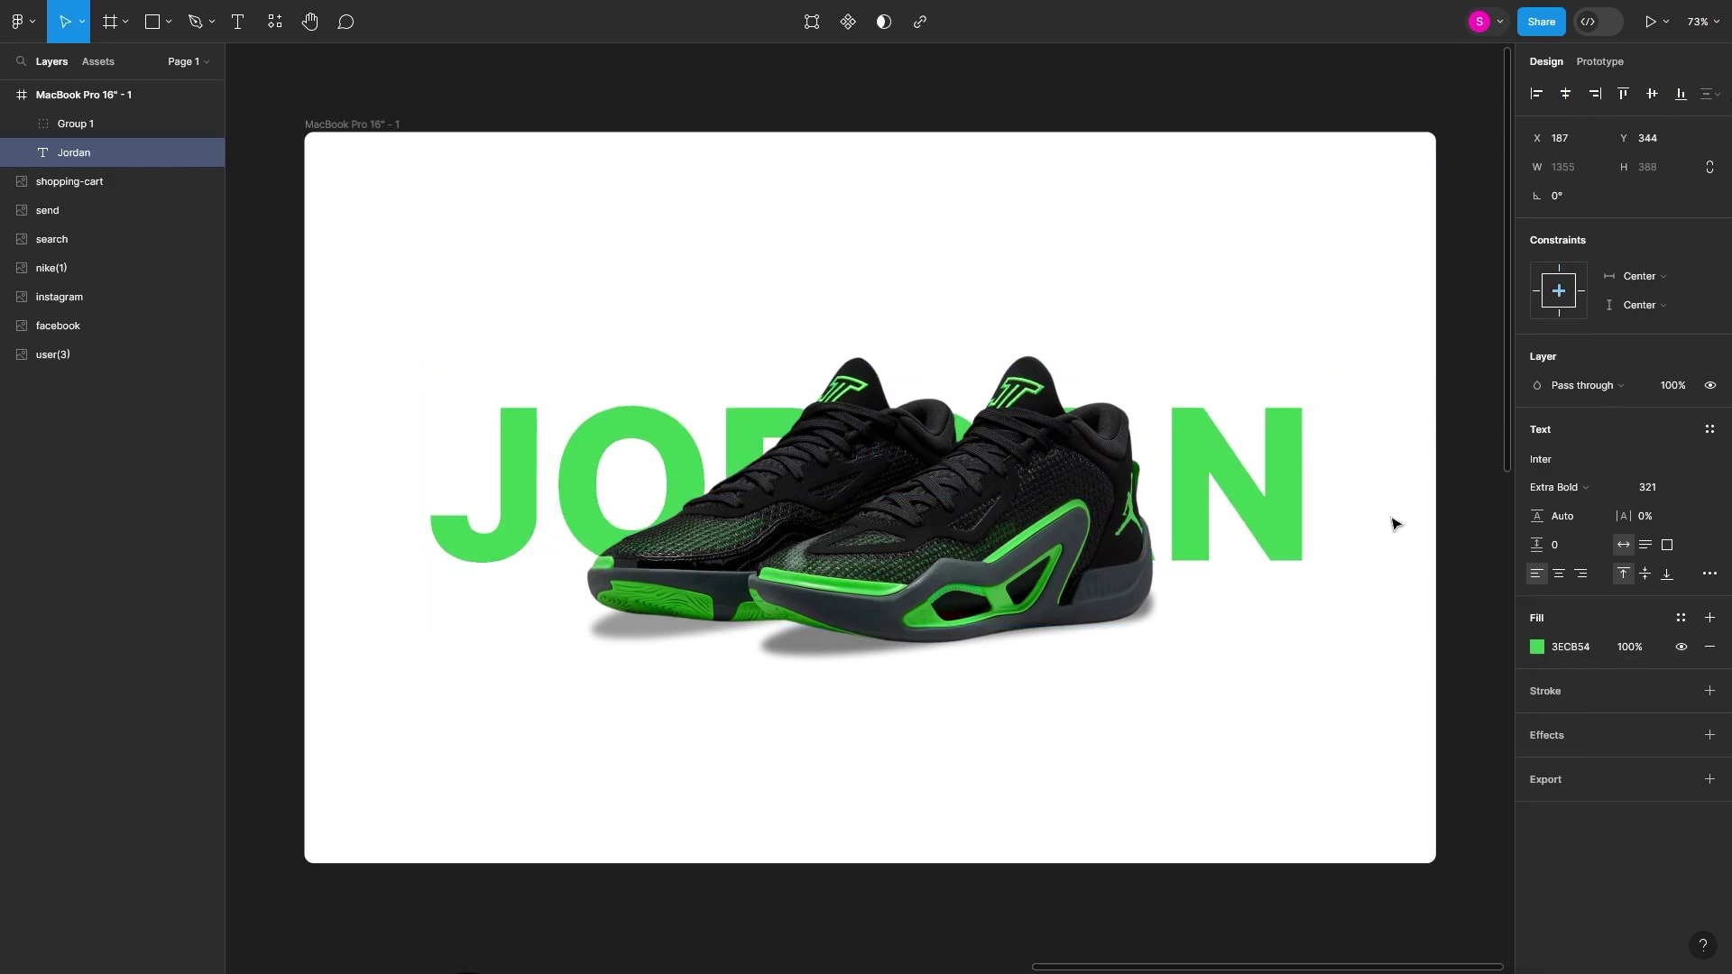
pyautogui.hotkey('shift', 'Up')
pyautogui.hotkey('shift', 'Up')
pyautogui.hotkey('shift', 'Up')
pyautogui.click(1631, 647)
pyautogui.write('50')
pyautogui.press('Return')
pyautogui.press('Escape')
# - Add a small NIKE label positioned above the JORDAN title
pyautogui.press('t')
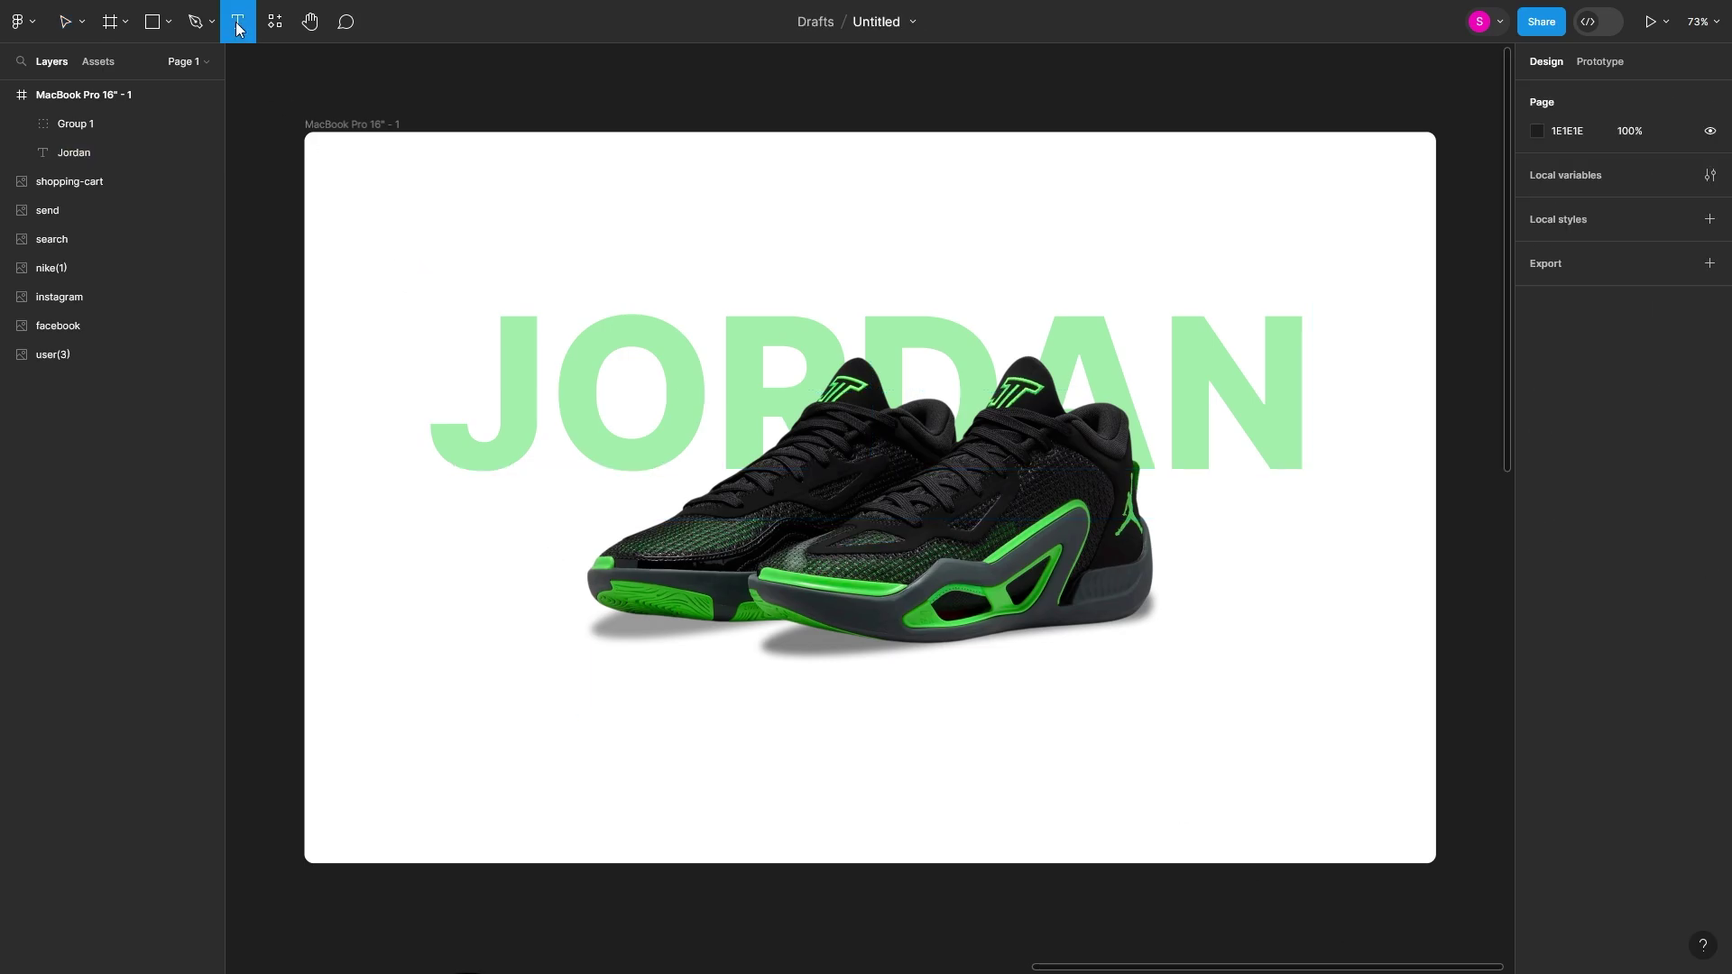
pyautogui.click(470, 248)
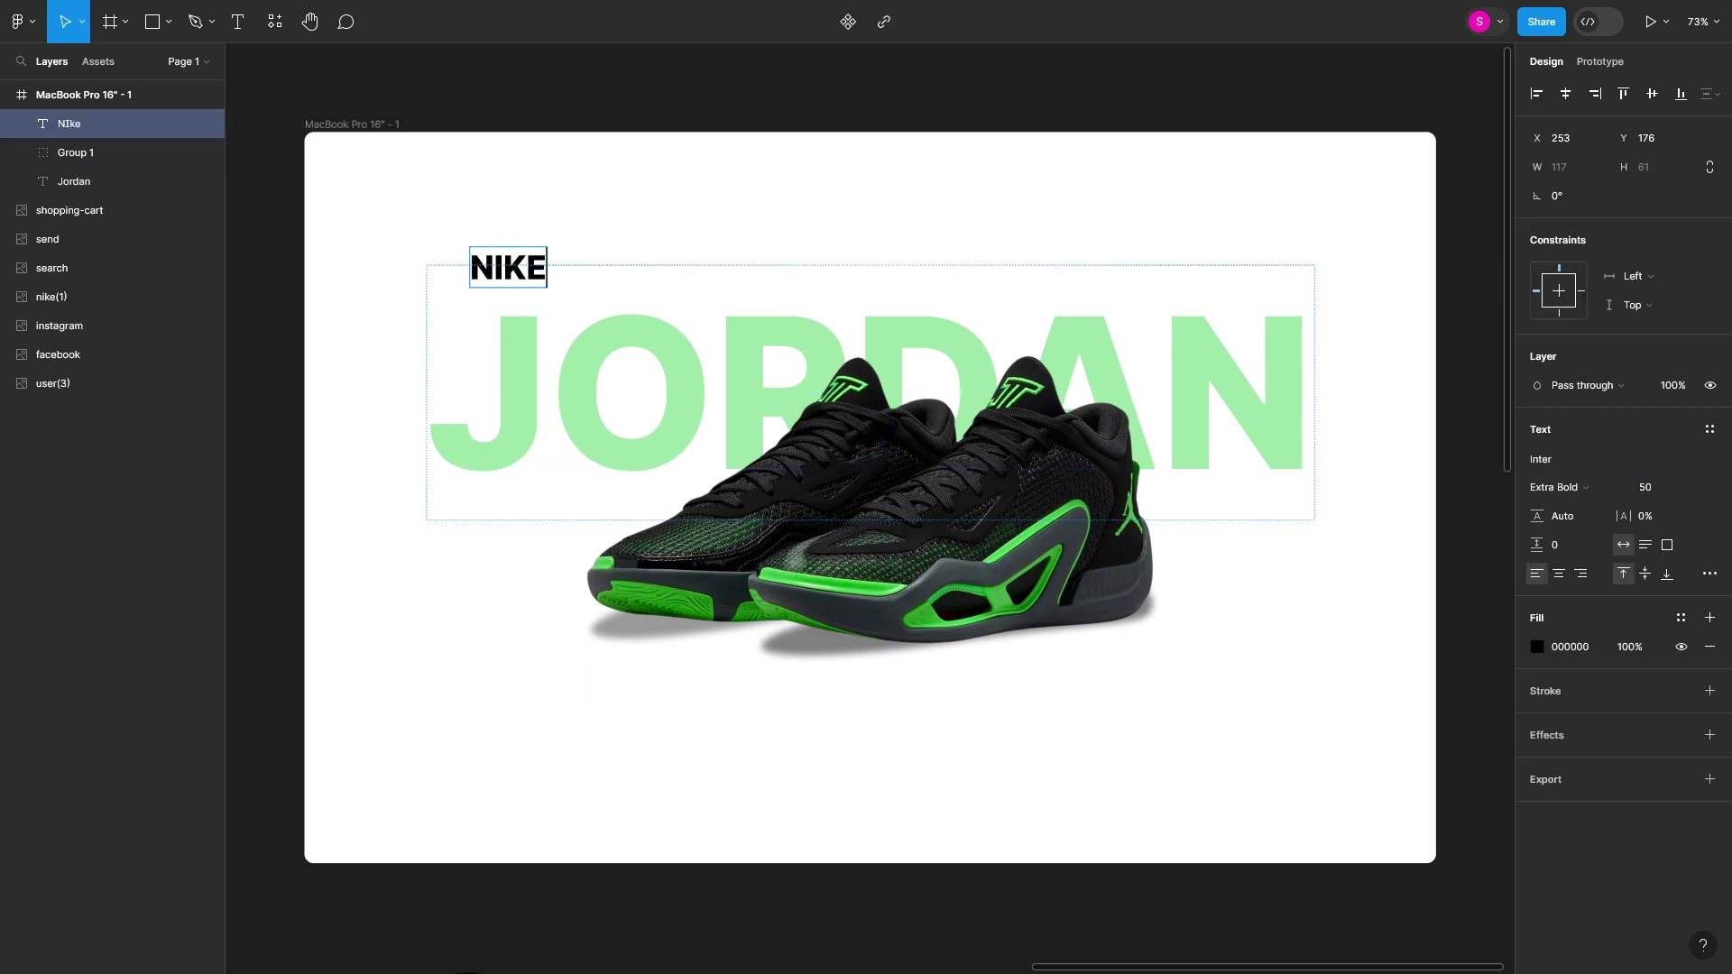
pyautogui.press('Escape')
pyautogui.scroll(5, 541, 271)
pyautogui.moveTo(607, 348); pyautogui.dragTo(638, 406)
pyautogui.scroll(5, 637, 406)
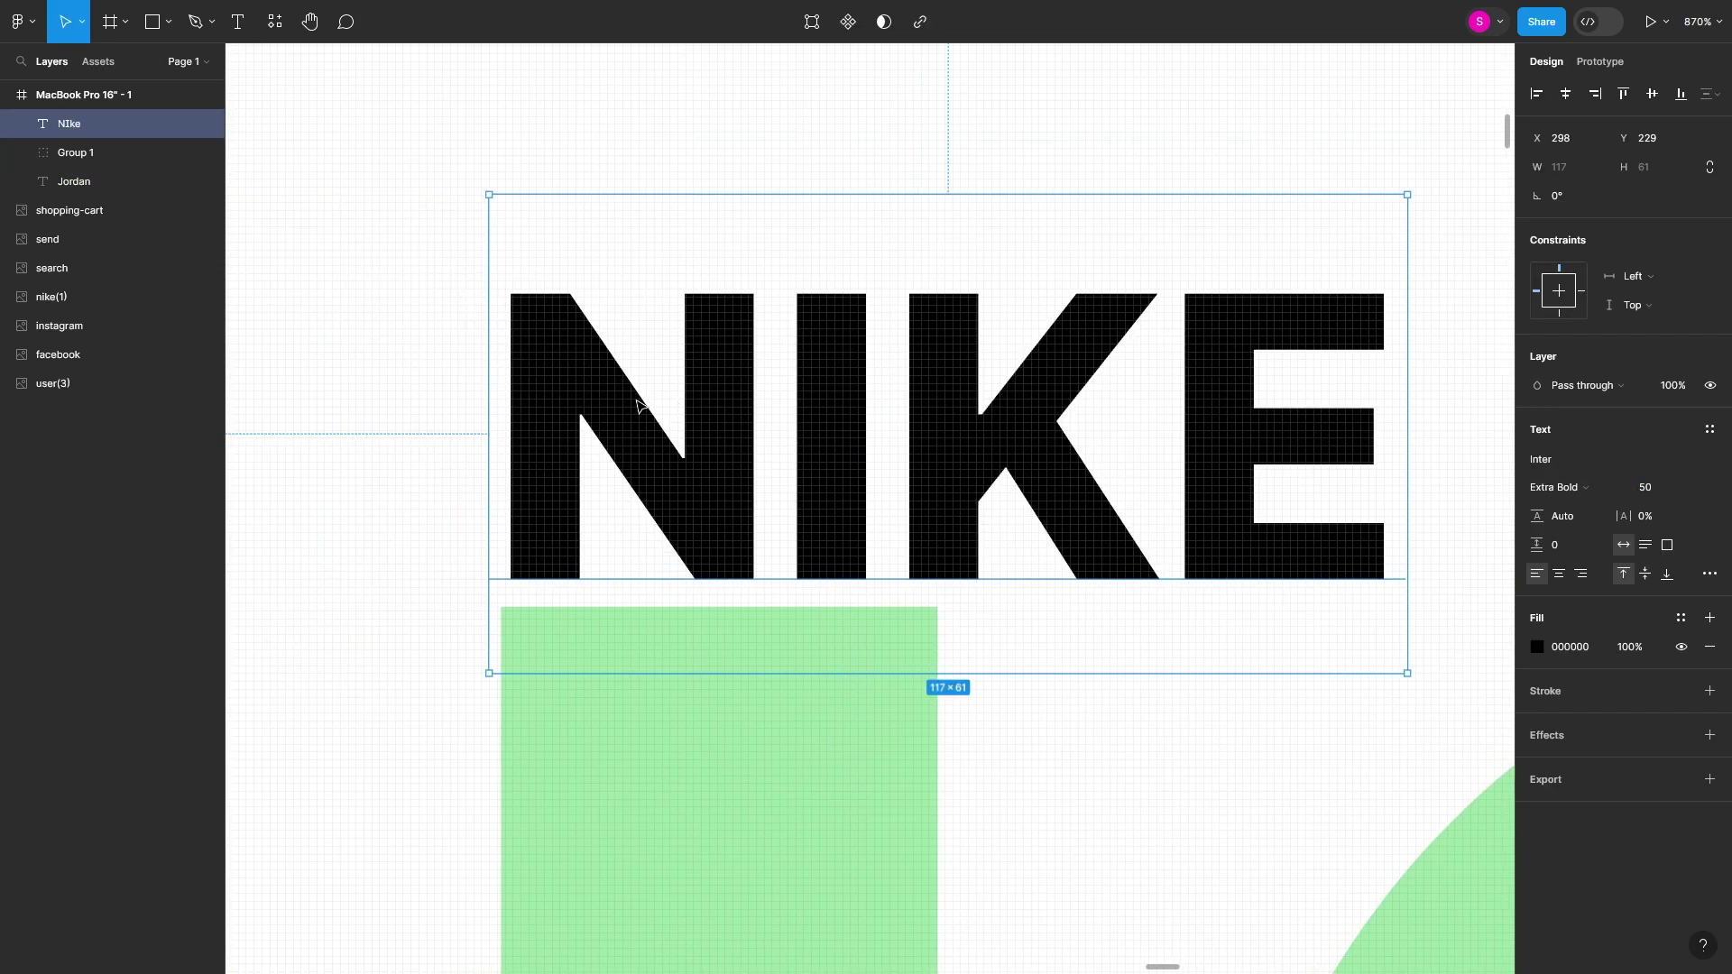
pyautogui.scroll(-10, 638, 406)
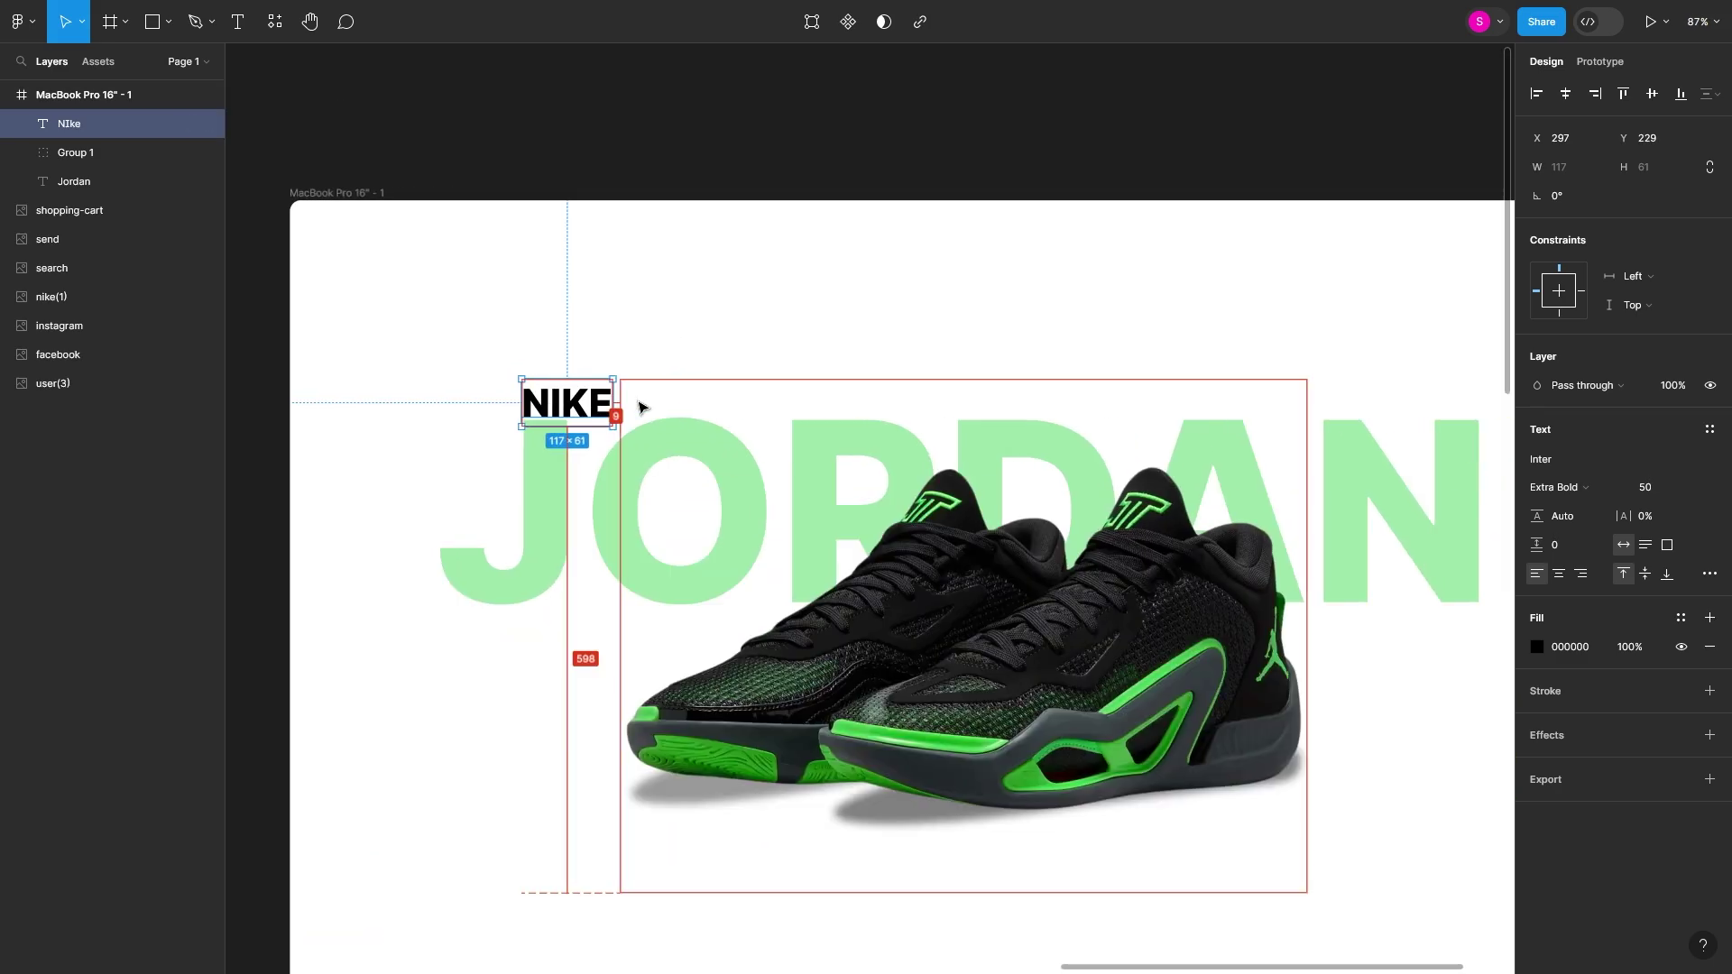
pyautogui.scroll(-2, 951, 402)
pyautogui.scroll(-2, 900, 417)
pyautogui.scroll(2, 900, 416)
# - Tint the frame fill light grey
pyautogui.press('Escape')
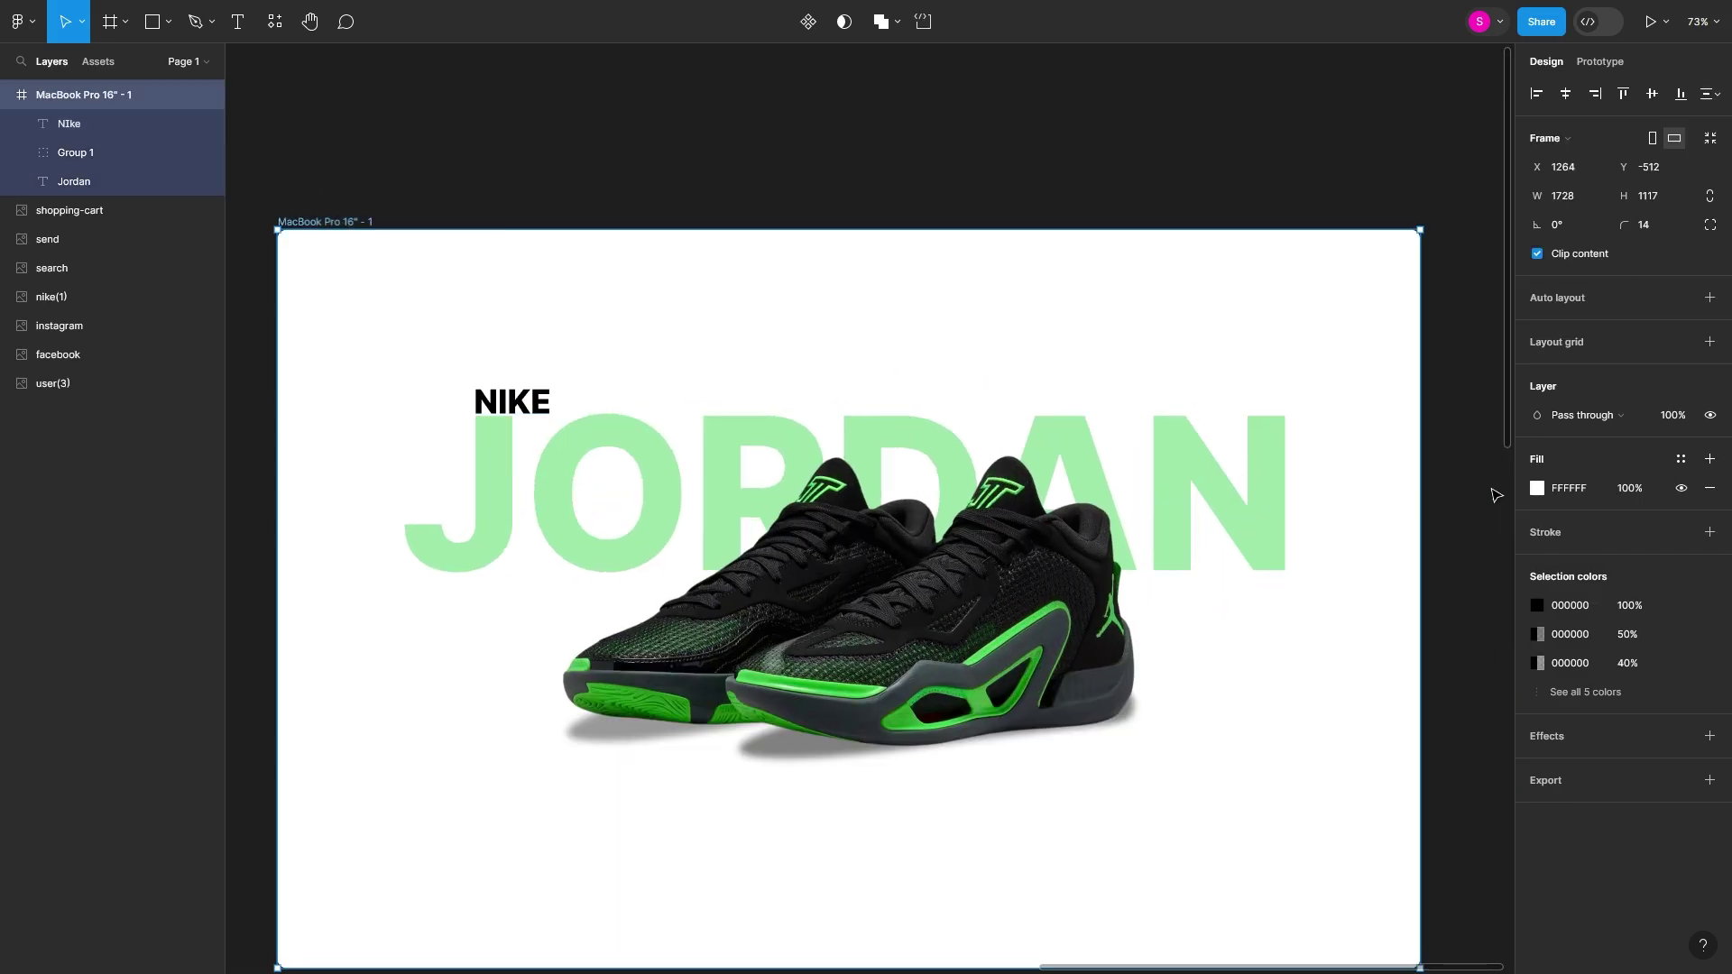
pyautogui.click(1537, 489)
pyautogui.moveTo(1295, 511); pyautogui.dragTo(1308, 511)
pyautogui.press('Escape')
pyautogui.press('Escape')
pyautogui.scroll(-2, 1460, 473)
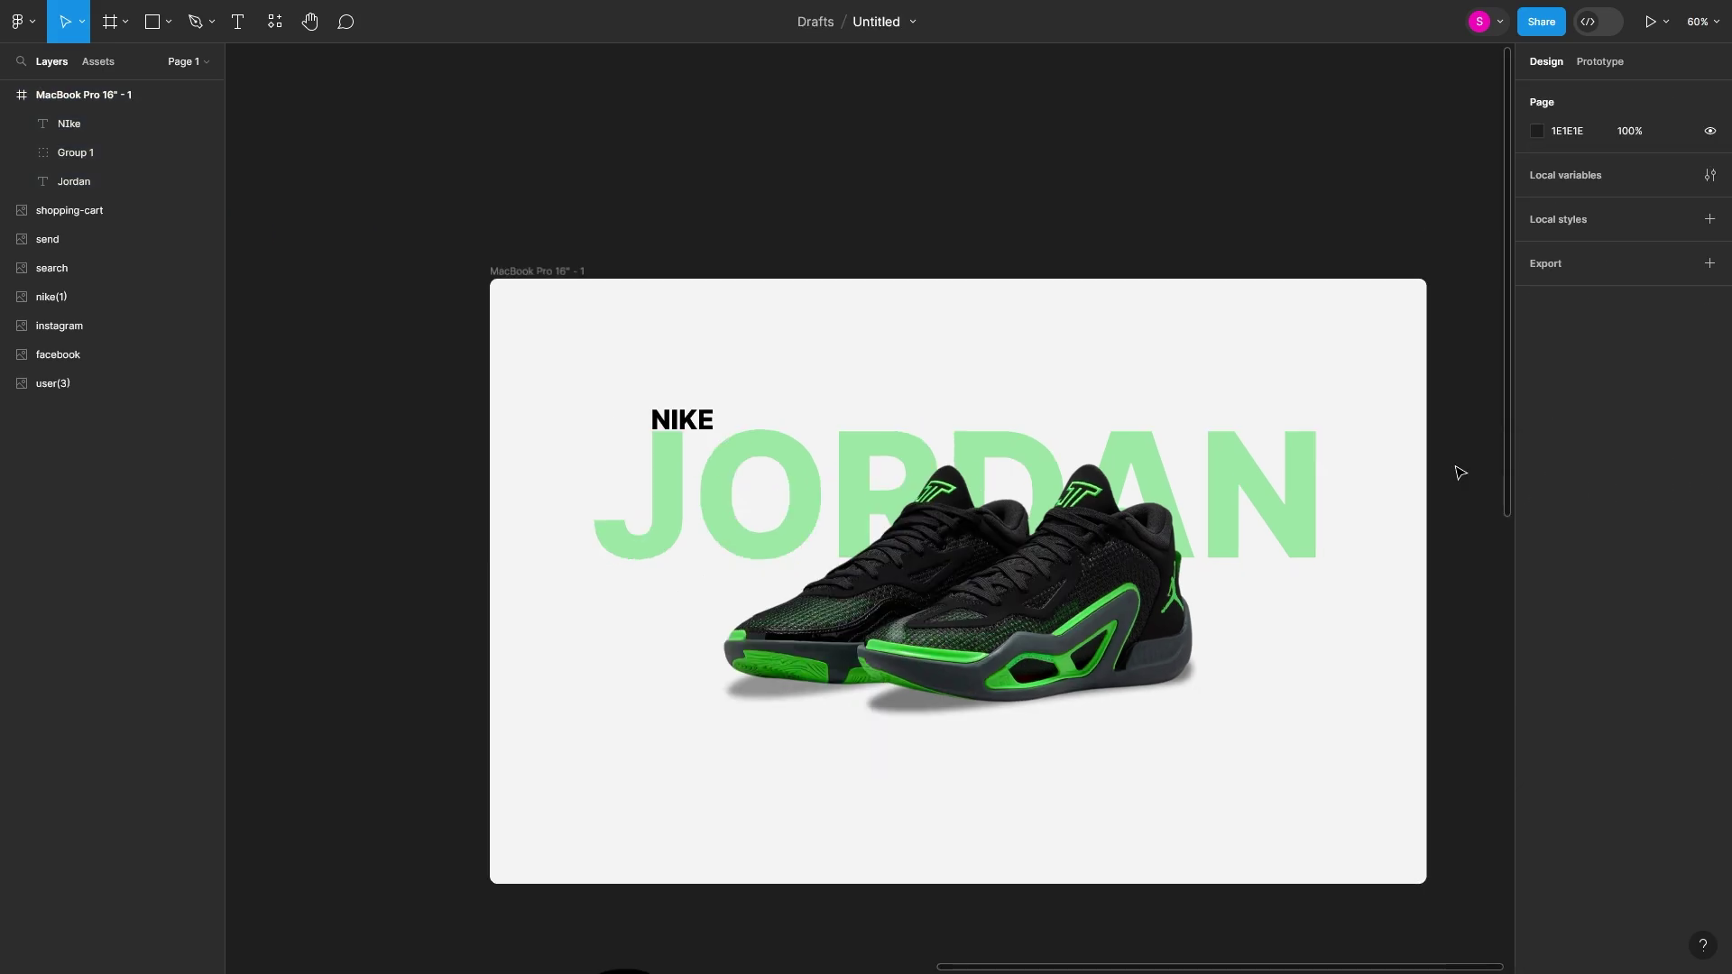
pyautogui.scroll(-3, 1308, 505)
# - Move the loose icons beside the frame
pyautogui.click(803, 754)
pyautogui.scroll(-1, 803, 753)
pyautogui.scroll(-2, 812, 632)
pyautogui.click(263, 692)
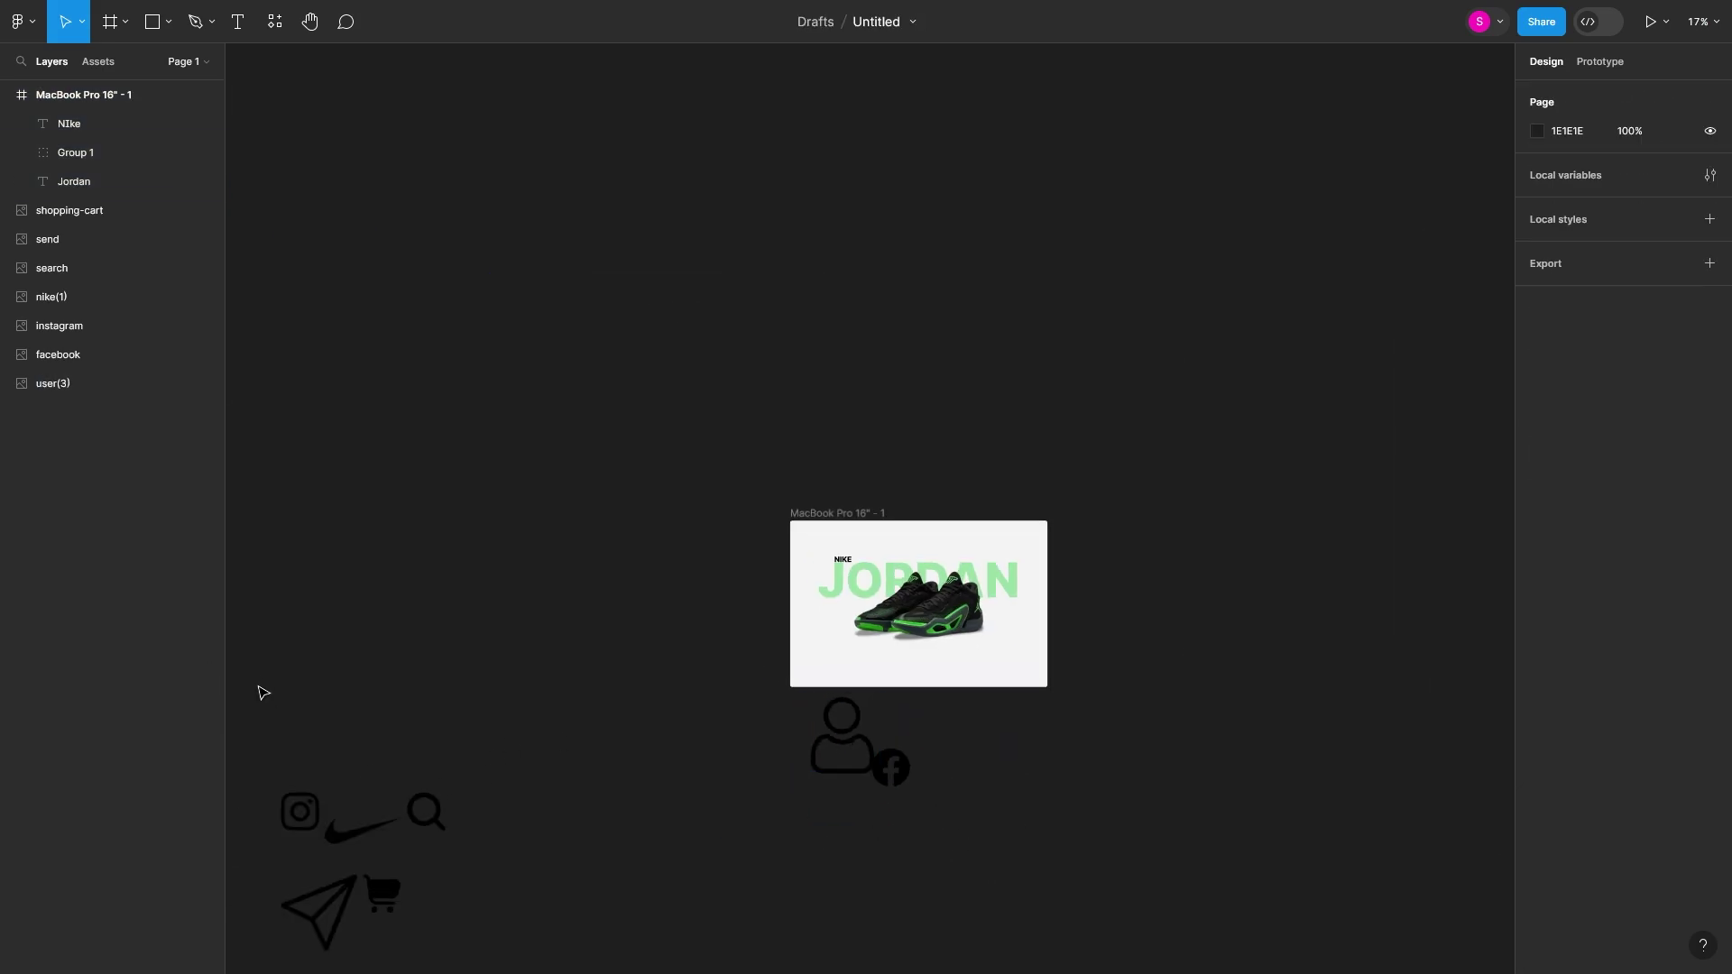
pyautogui.moveTo(264, 693); pyautogui.dragTo(460, 956)
pyautogui.moveTo(361, 825); pyautogui.dragTo(708, 456)
pyautogui.scroll(5, 803, 479)
# - Add an 18-column layout grid to the frame and place the Nike swoosh top-left
pyautogui.click(826, 338)
pyautogui.click(1710, 342)
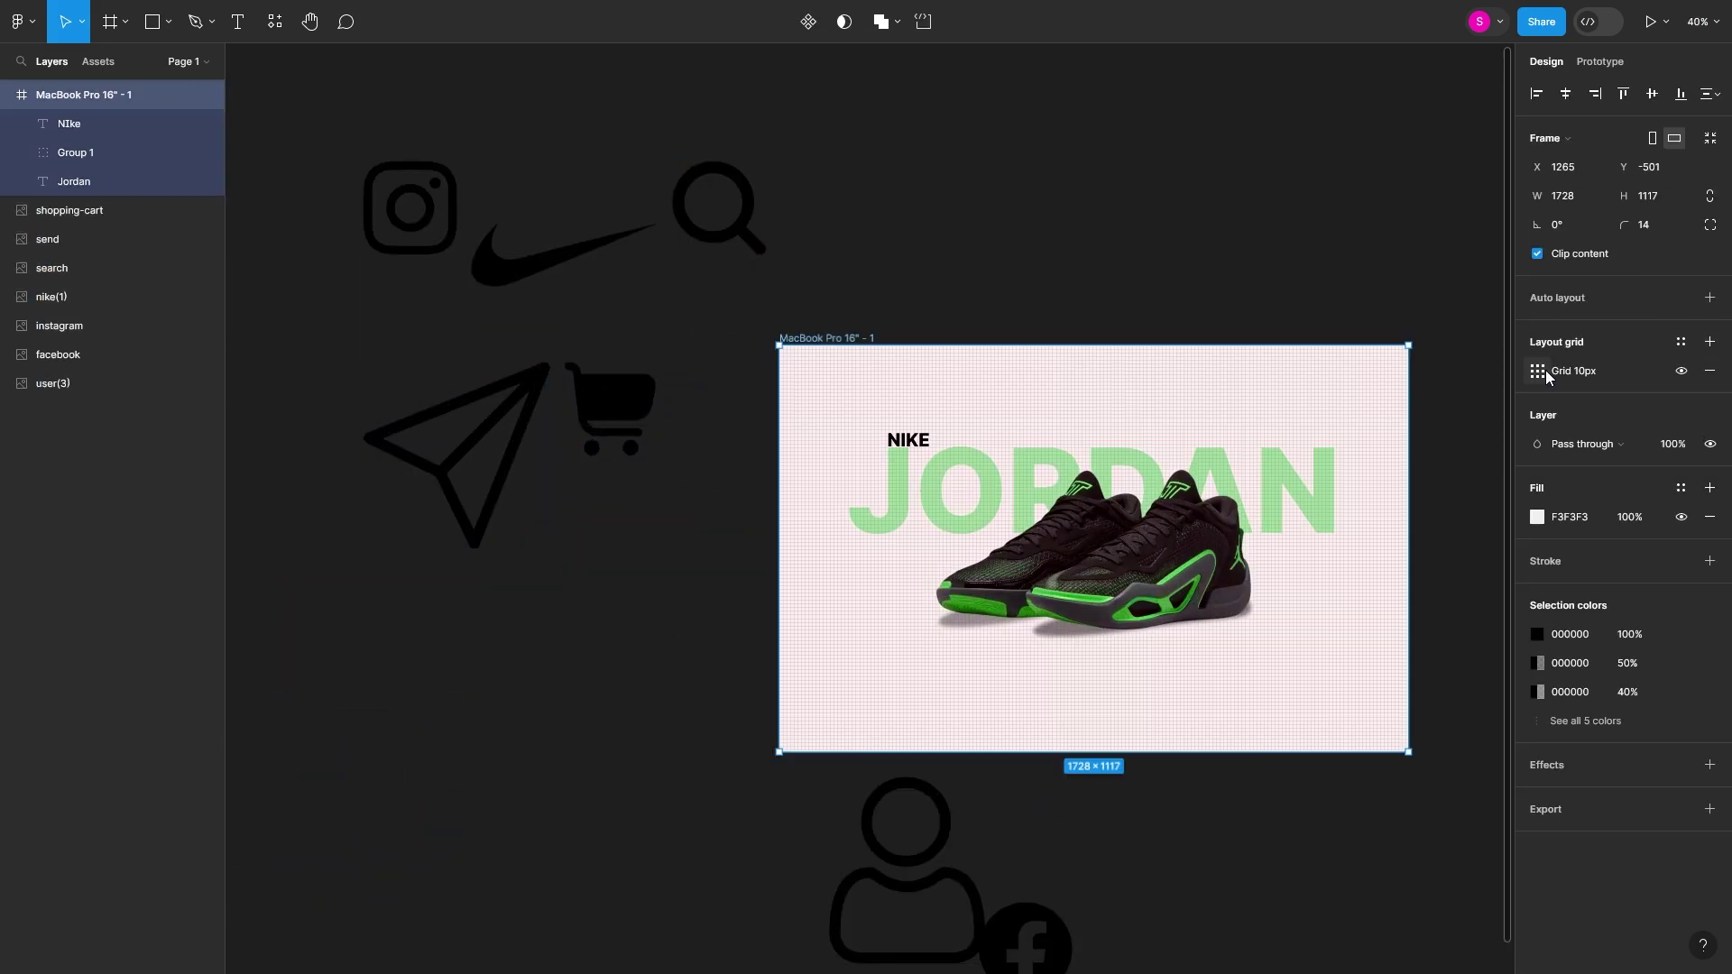
pyautogui.click(1537, 371)
pyautogui.click(1333, 374)
pyautogui.click(1345, 445)
pyautogui.write('1')
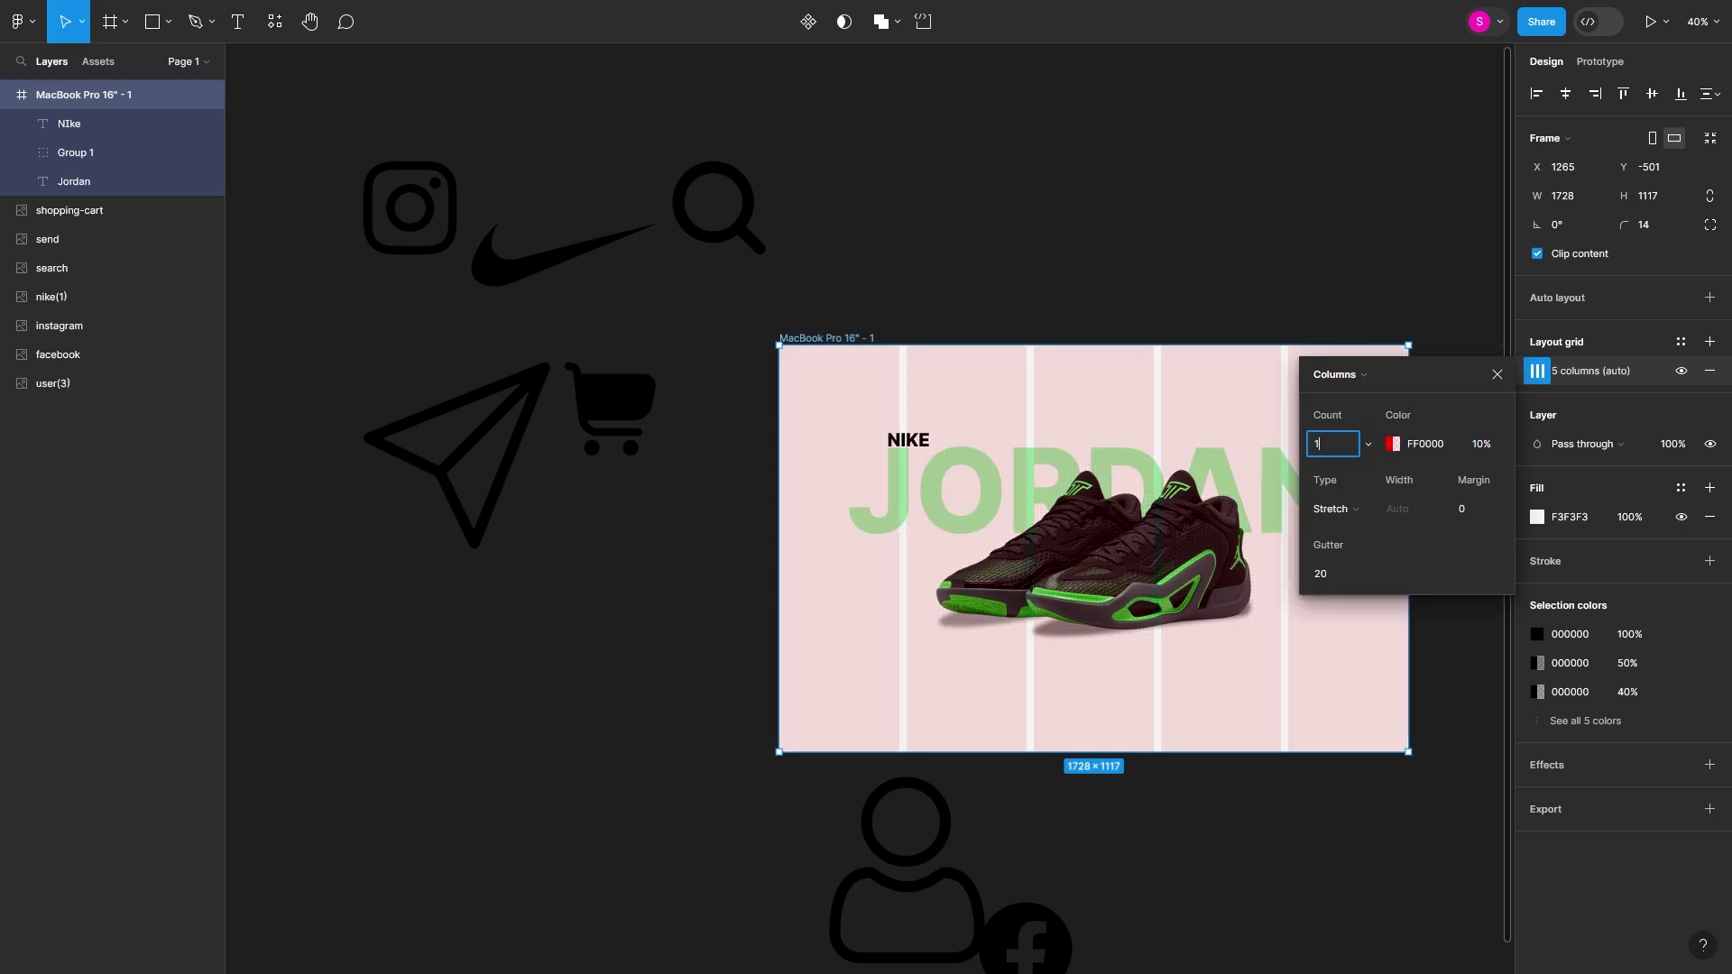
pyautogui.write('8')
pyautogui.click(883, 185)
pyautogui.moveTo(564, 253); pyautogui.dragTo(902, 392)
# - Move the search, cart and user icons to the frame's top-right, resizing the user icon
pyautogui.scroll(3, 876, 328)
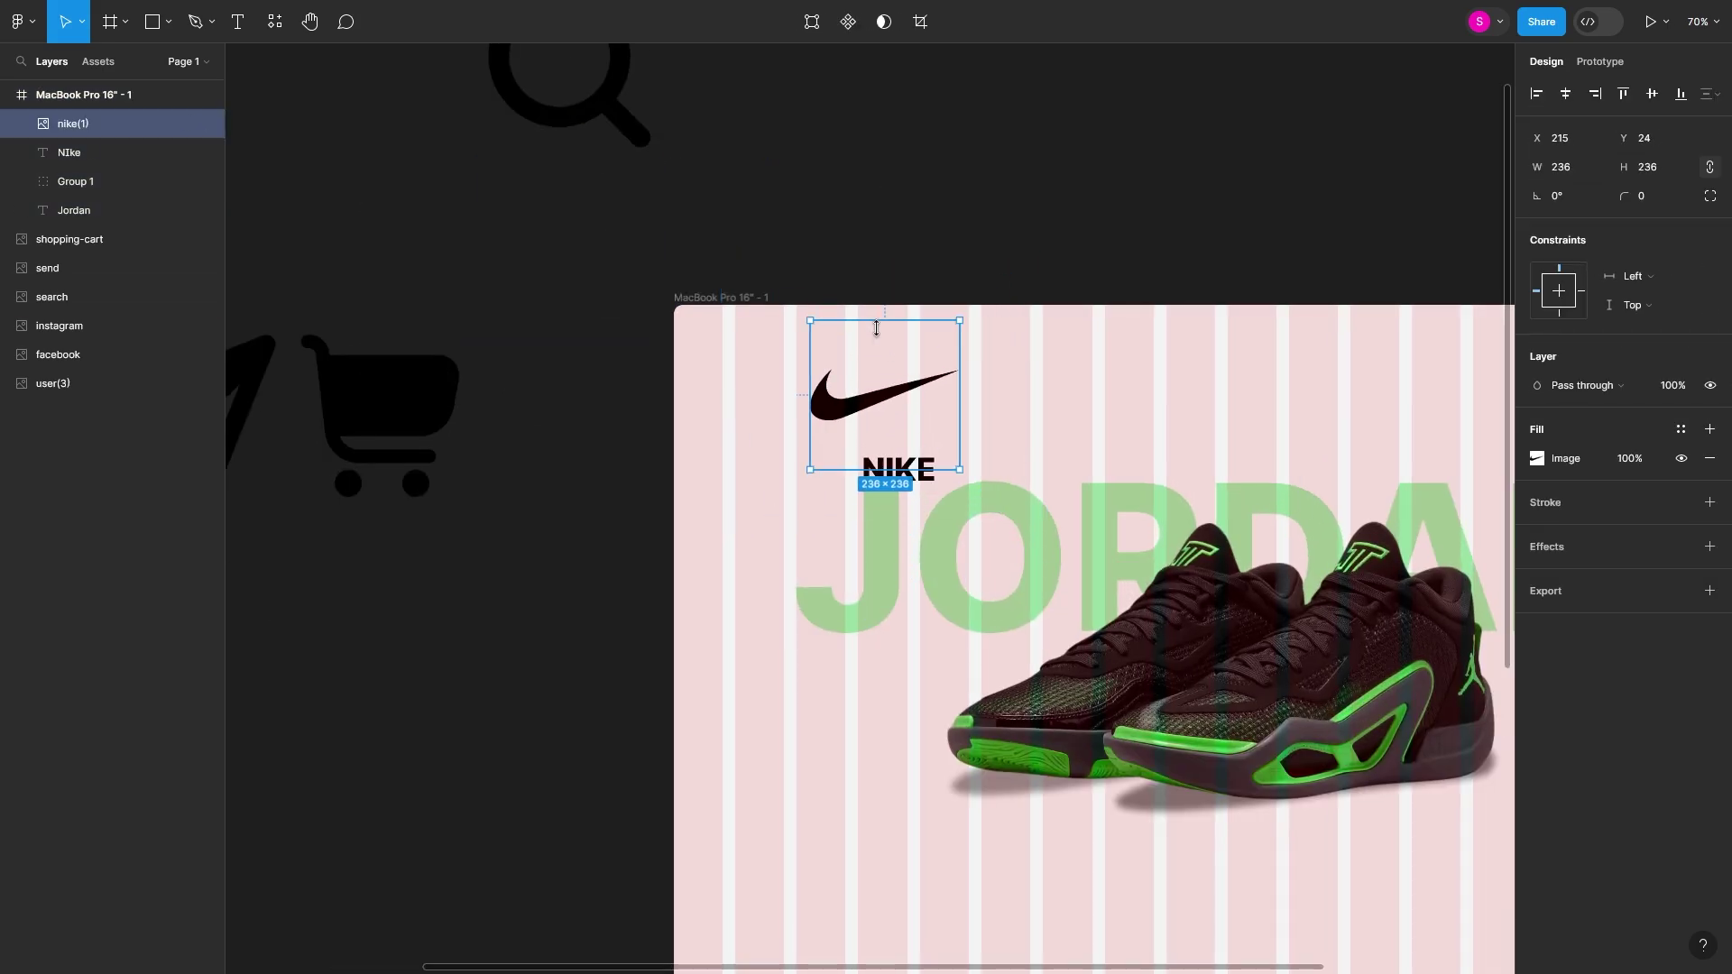
pyautogui.scroll(-3, 802, 386)
pyautogui.moveTo(638, 181); pyautogui.dragTo(1198, 371)
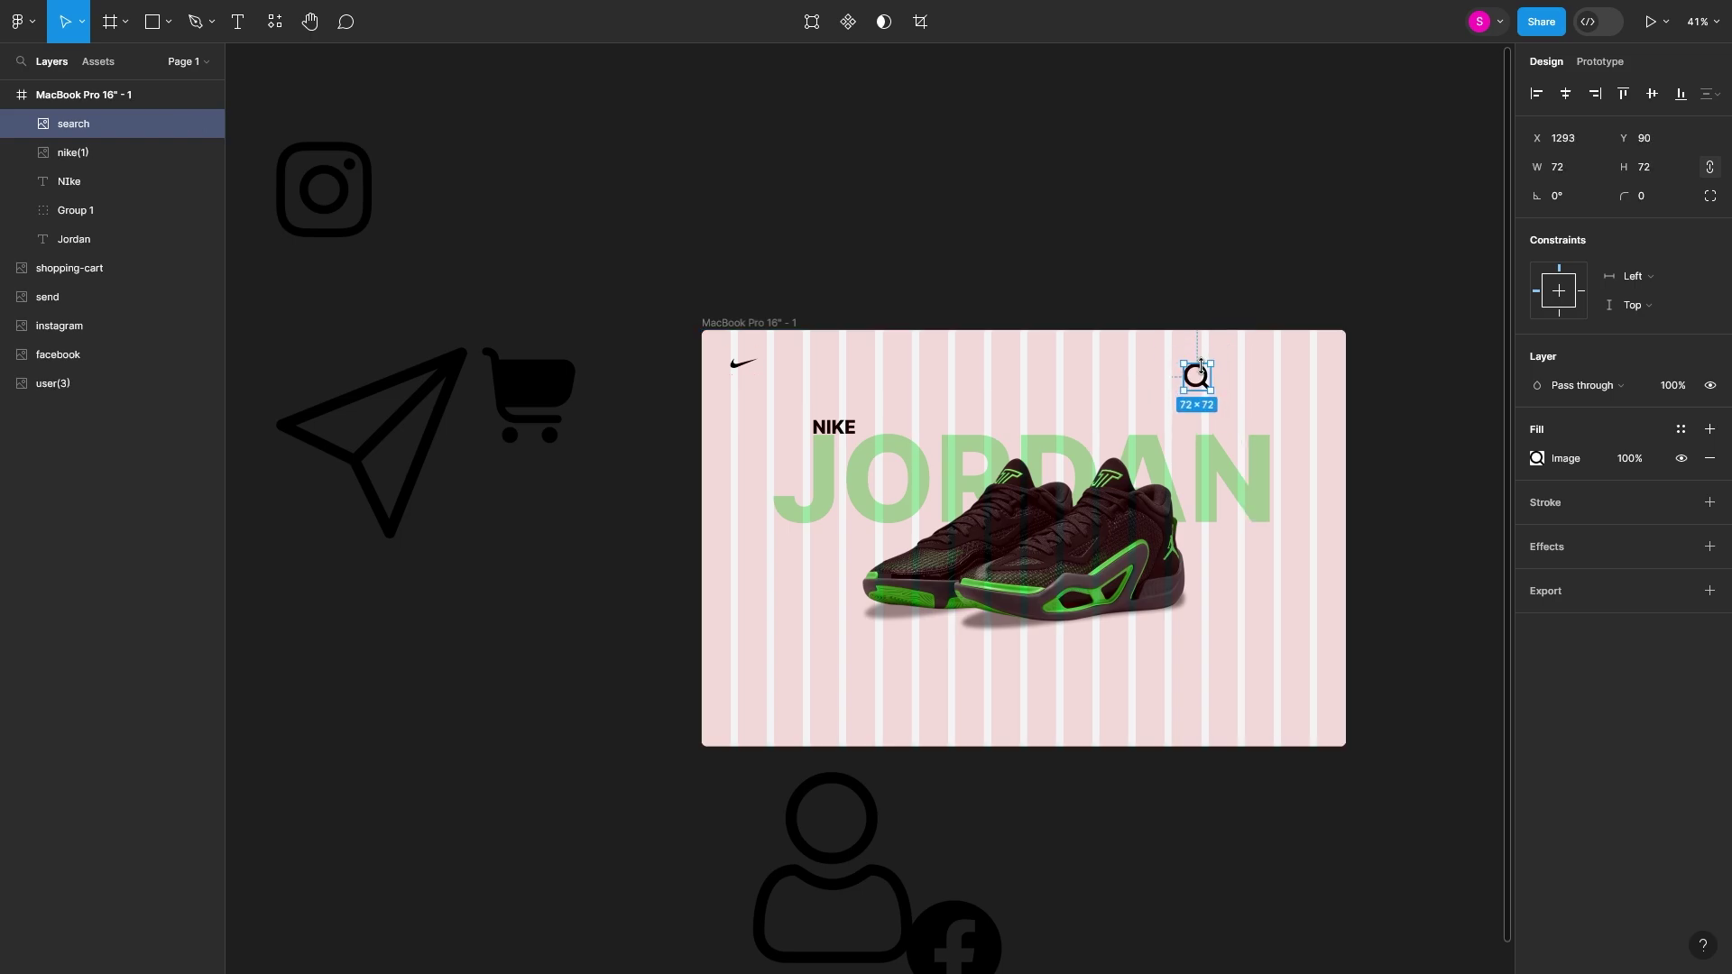
pyautogui.moveTo(532, 429); pyautogui.dragTo(1262, 383)
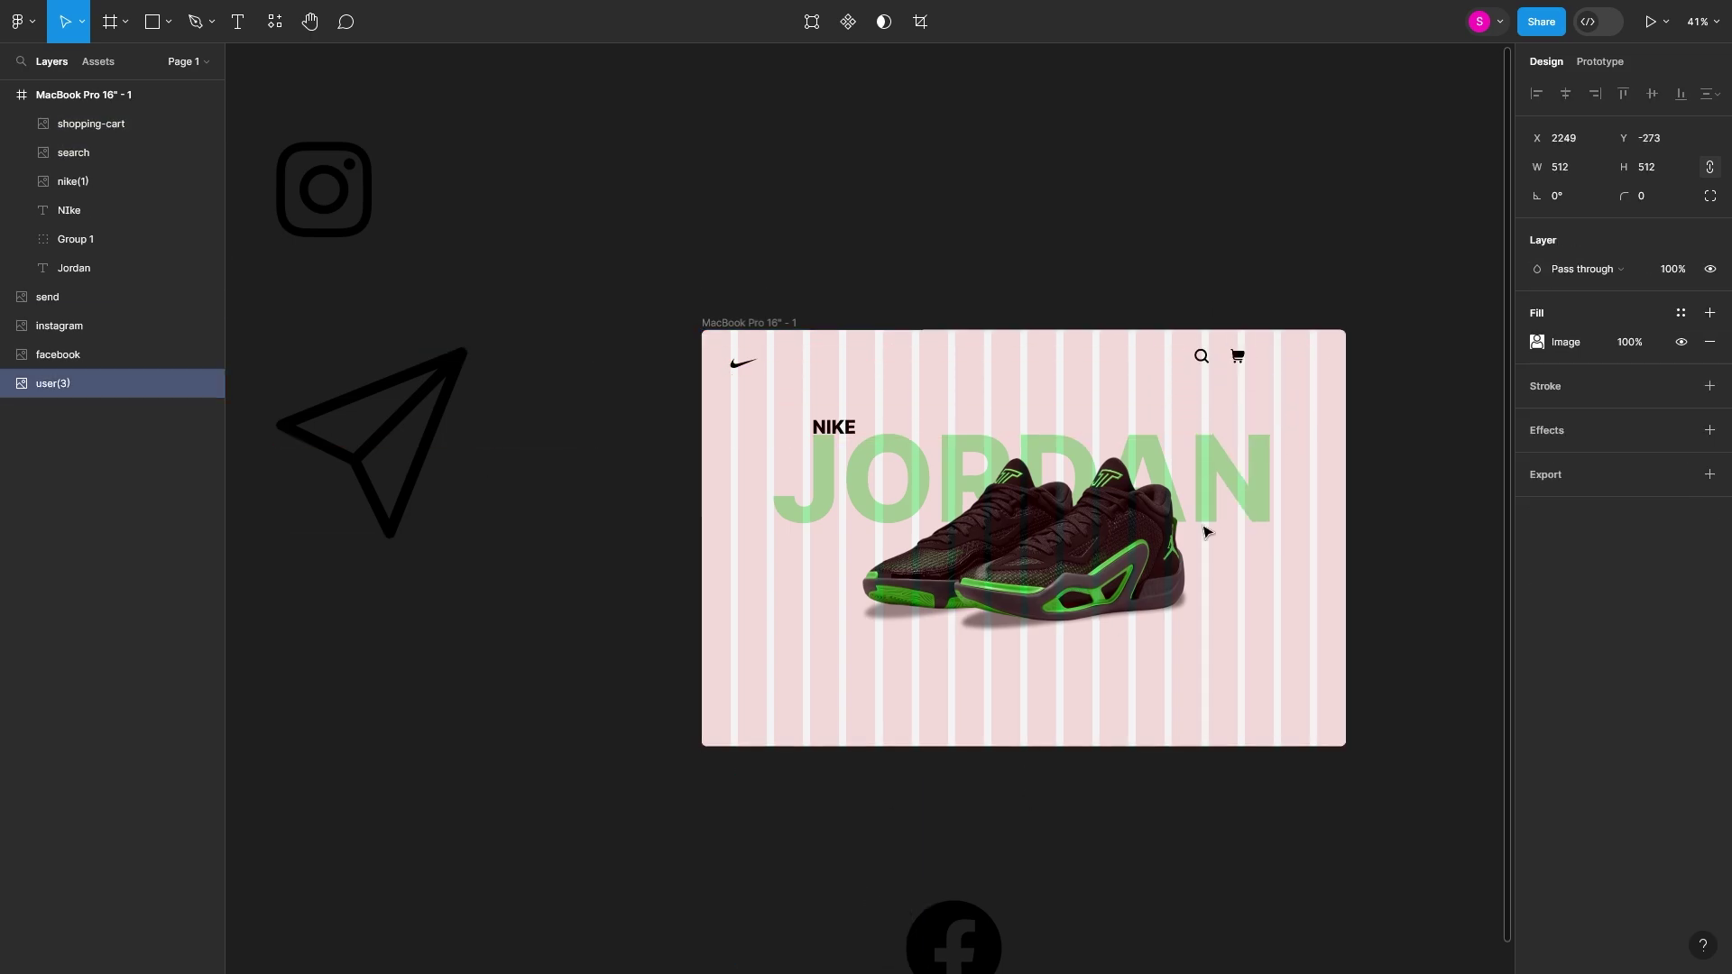
pyautogui.moveTo(830, 866); pyautogui.dragTo(1218, 514)
pyautogui.moveTo(1122, 607); pyautogui.dragTo(1198, 523)
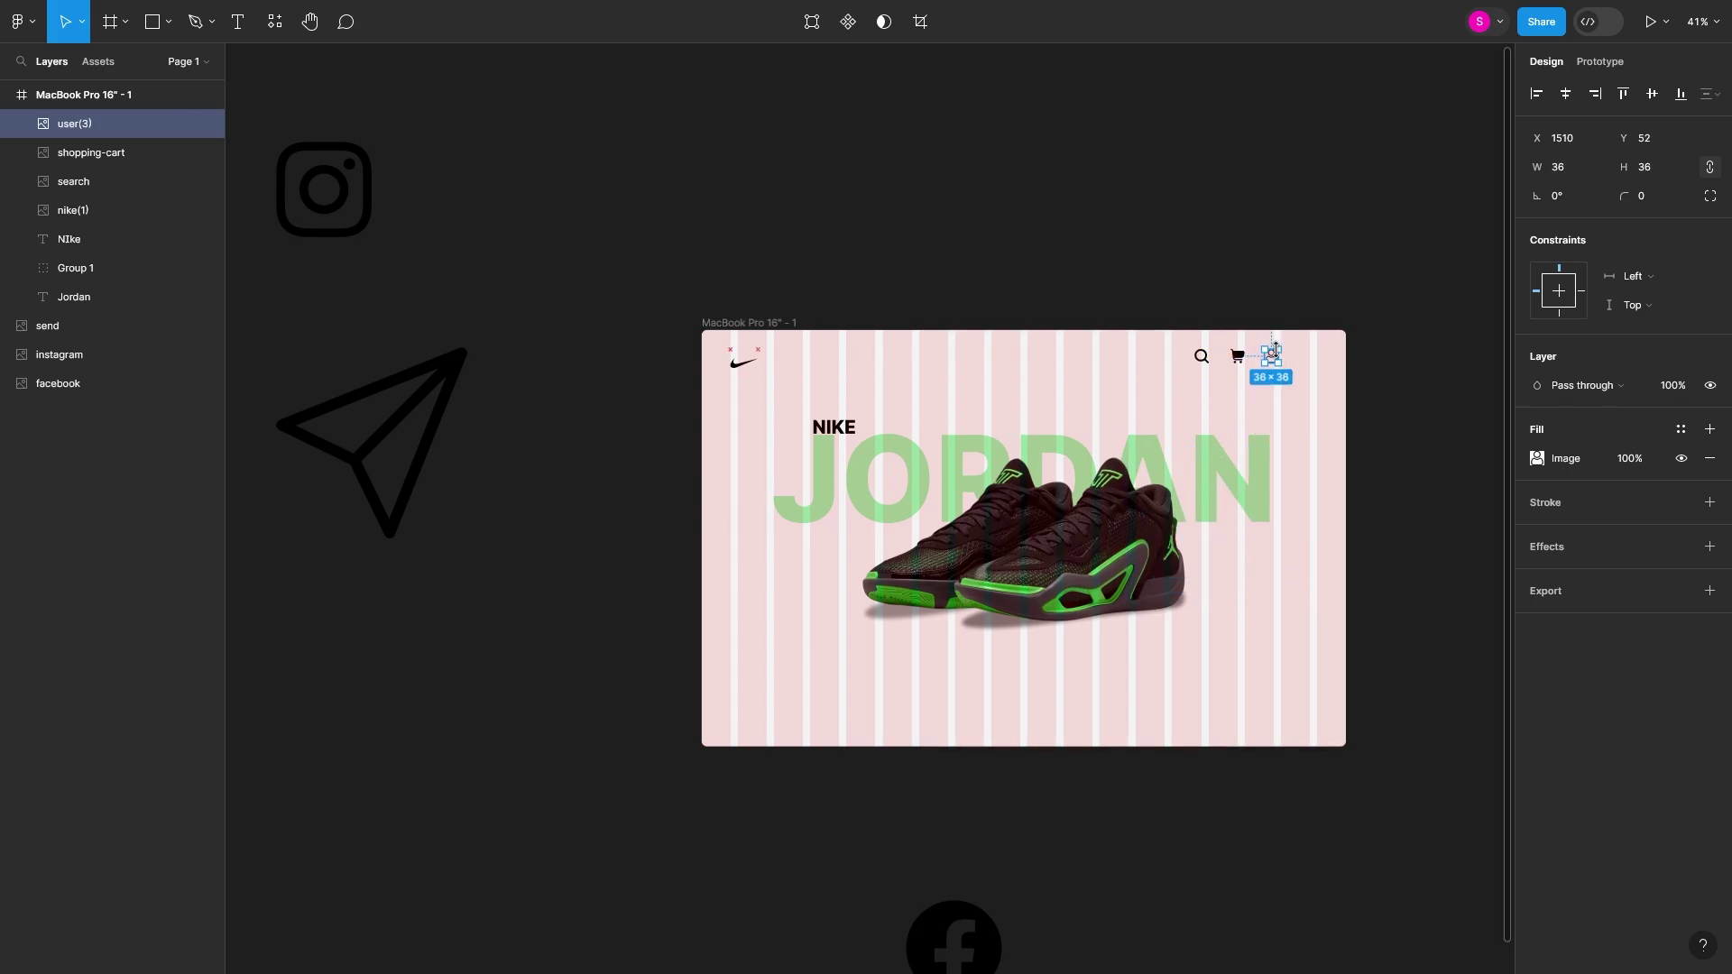
# - Distribute the three icons with even horizontal spacing
pyautogui.scroll(5, 1277, 346)
pyautogui.scroll(-3, 1210, 457)
pyautogui.moveTo(1250, 446); pyautogui.dragTo(1073, 428)
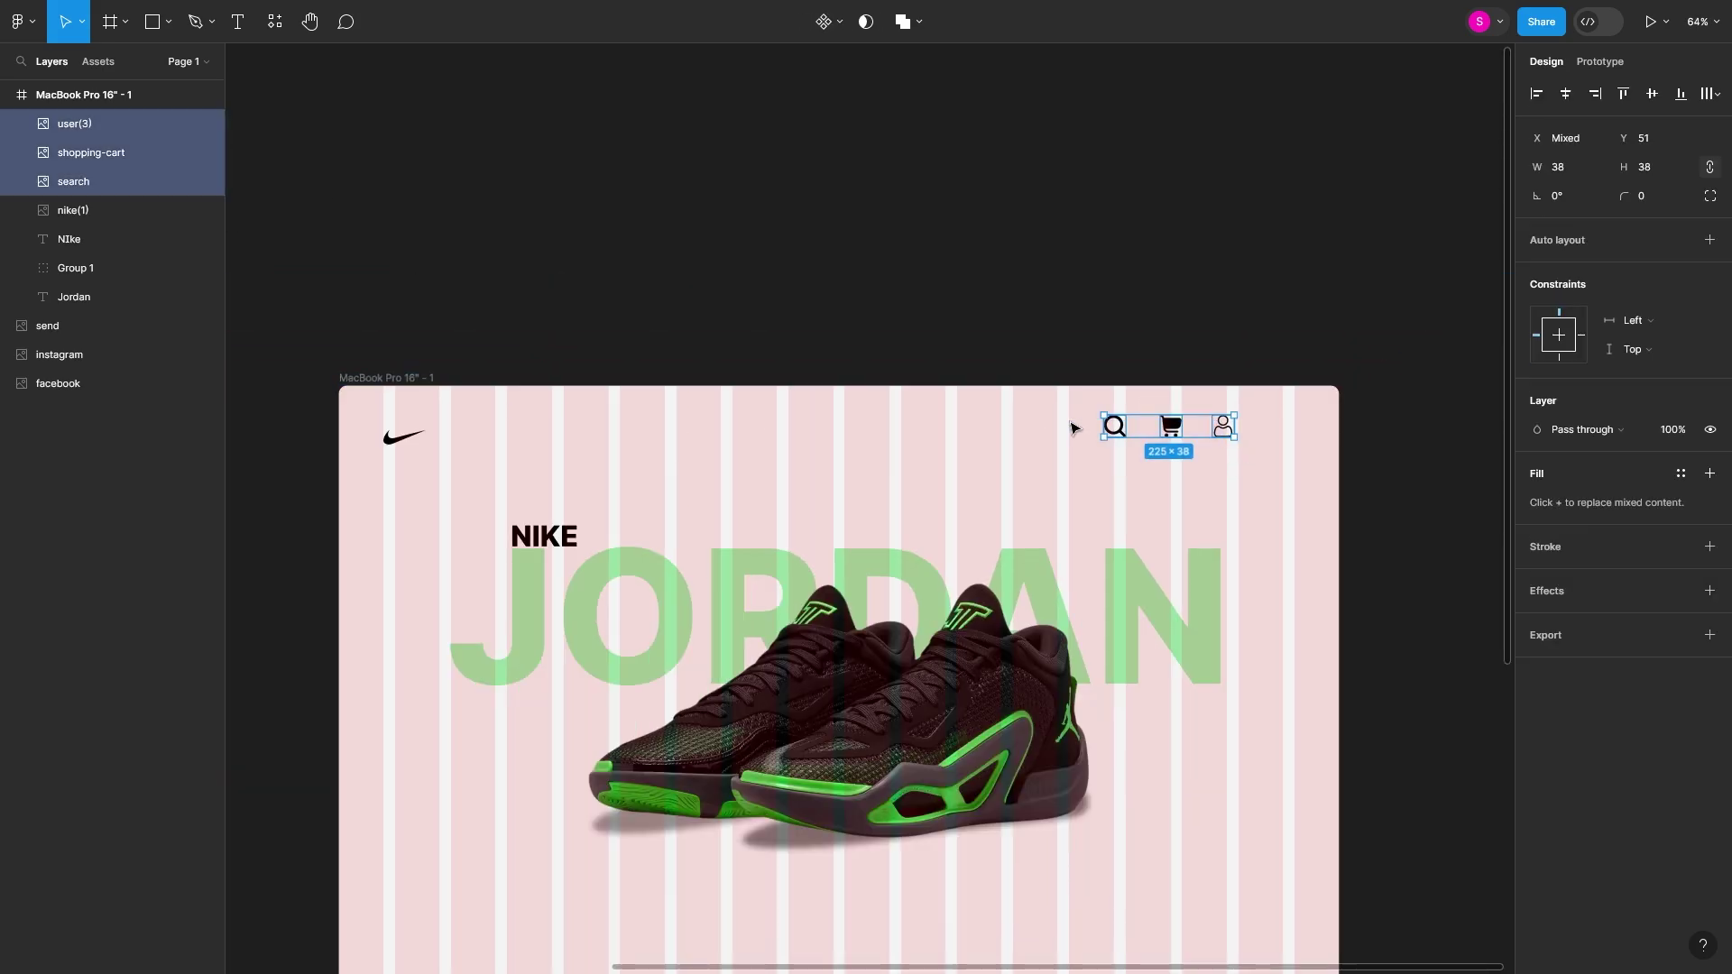
pyautogui.click(1706, 94)
# - Draw a horizontal menu line to the right of the user icon with the Line tool
pyautogui.click(167, 22)
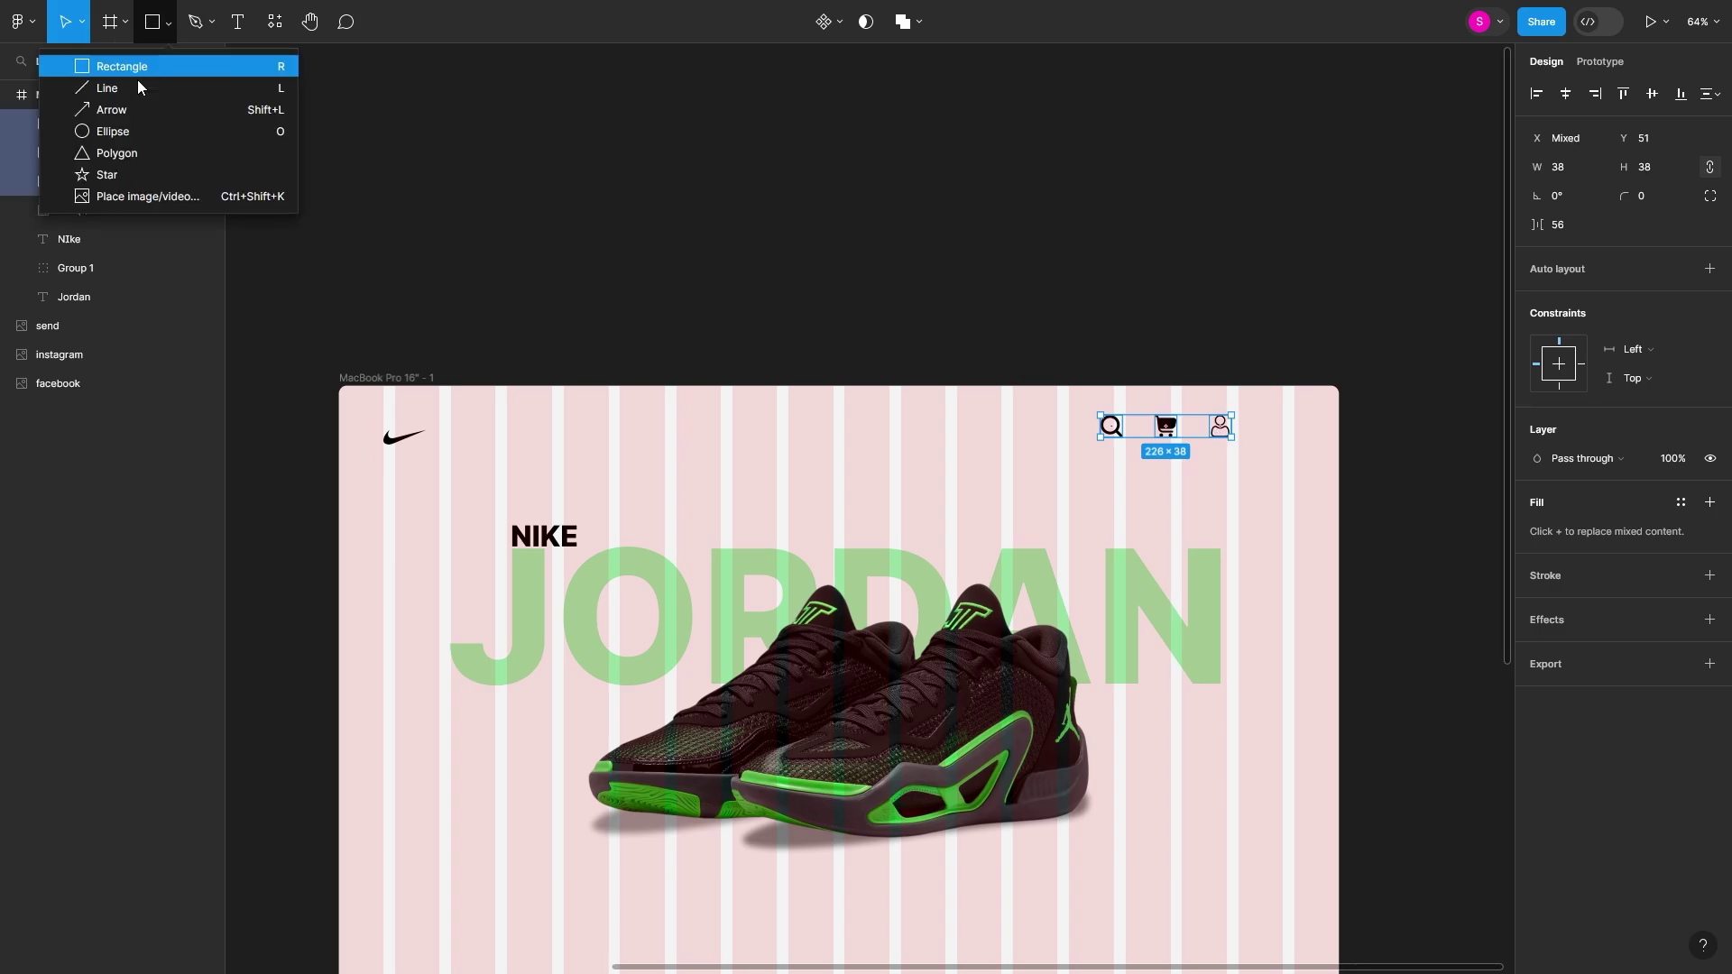
pyautogui.click(135, 89)
pyautogui.scroll(3, 1291, 460)
pyautogui.scroll(3, 1291, 461)
pyautogui.moveTo(1175, 329); pyautogui.dragTo(1272, 337)
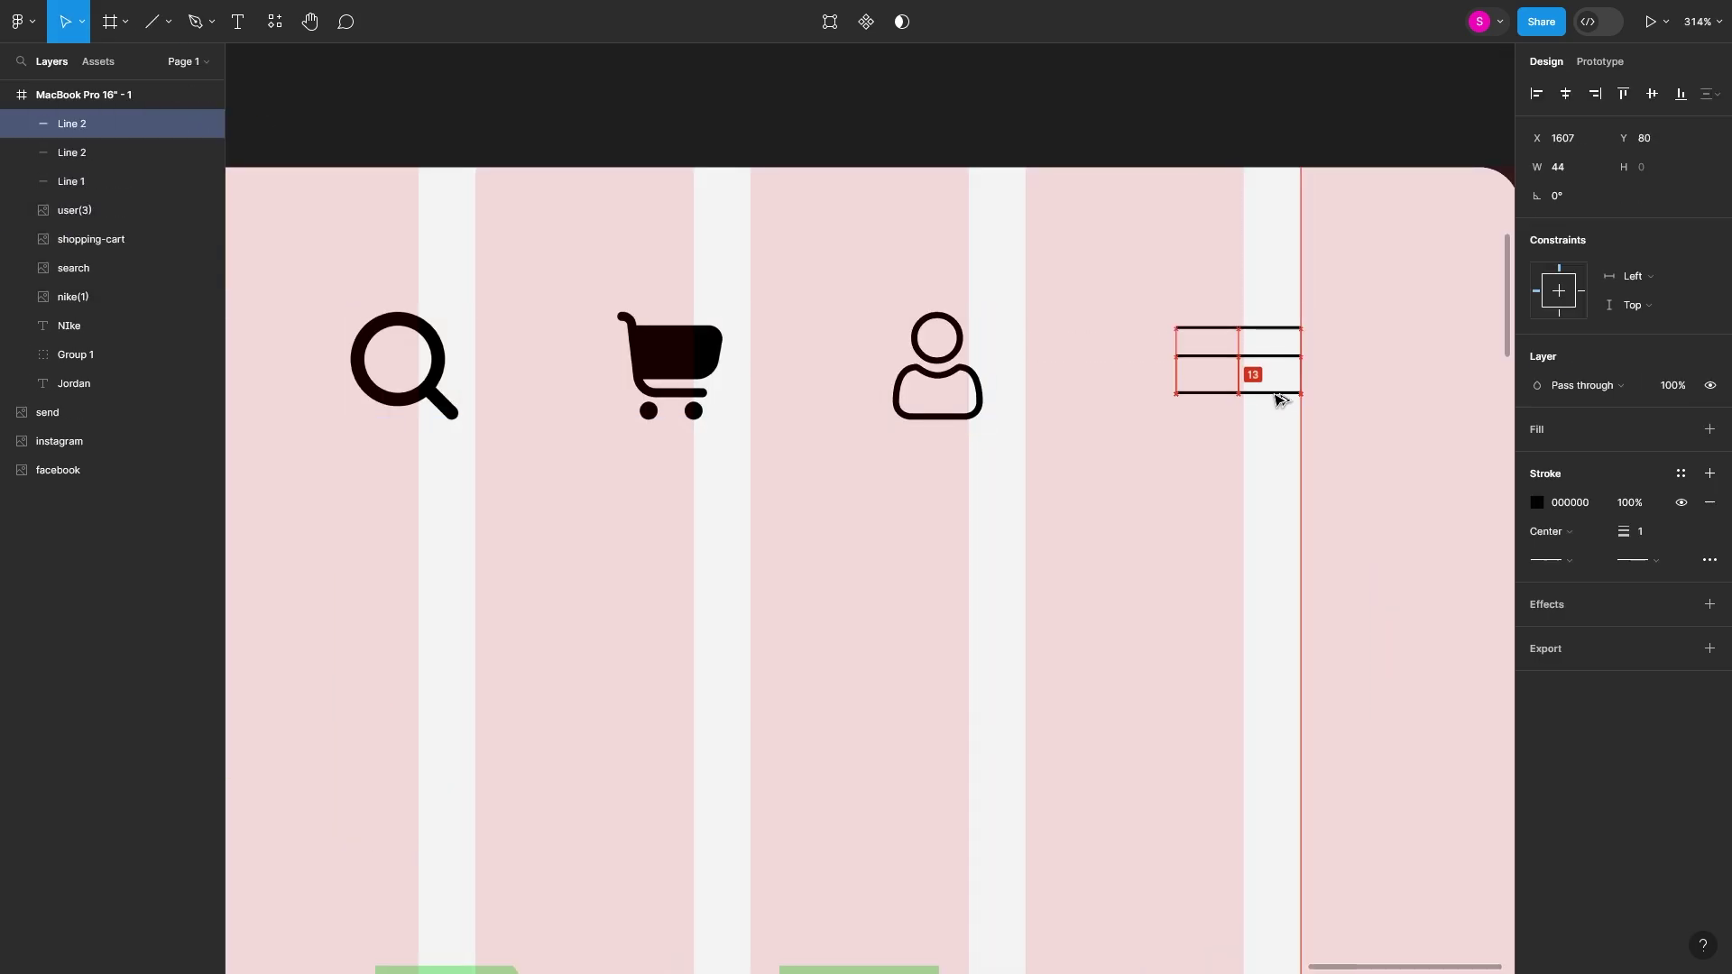
# - Give the three menu lines stroke weight 4 with round caps
pyautogui.moveTo(1415, 537); pyautogui.dragTo(1263, 315)
pyautogui.click(1641, 605)
pyautogui.write('4')
pyautogui.press('Return')
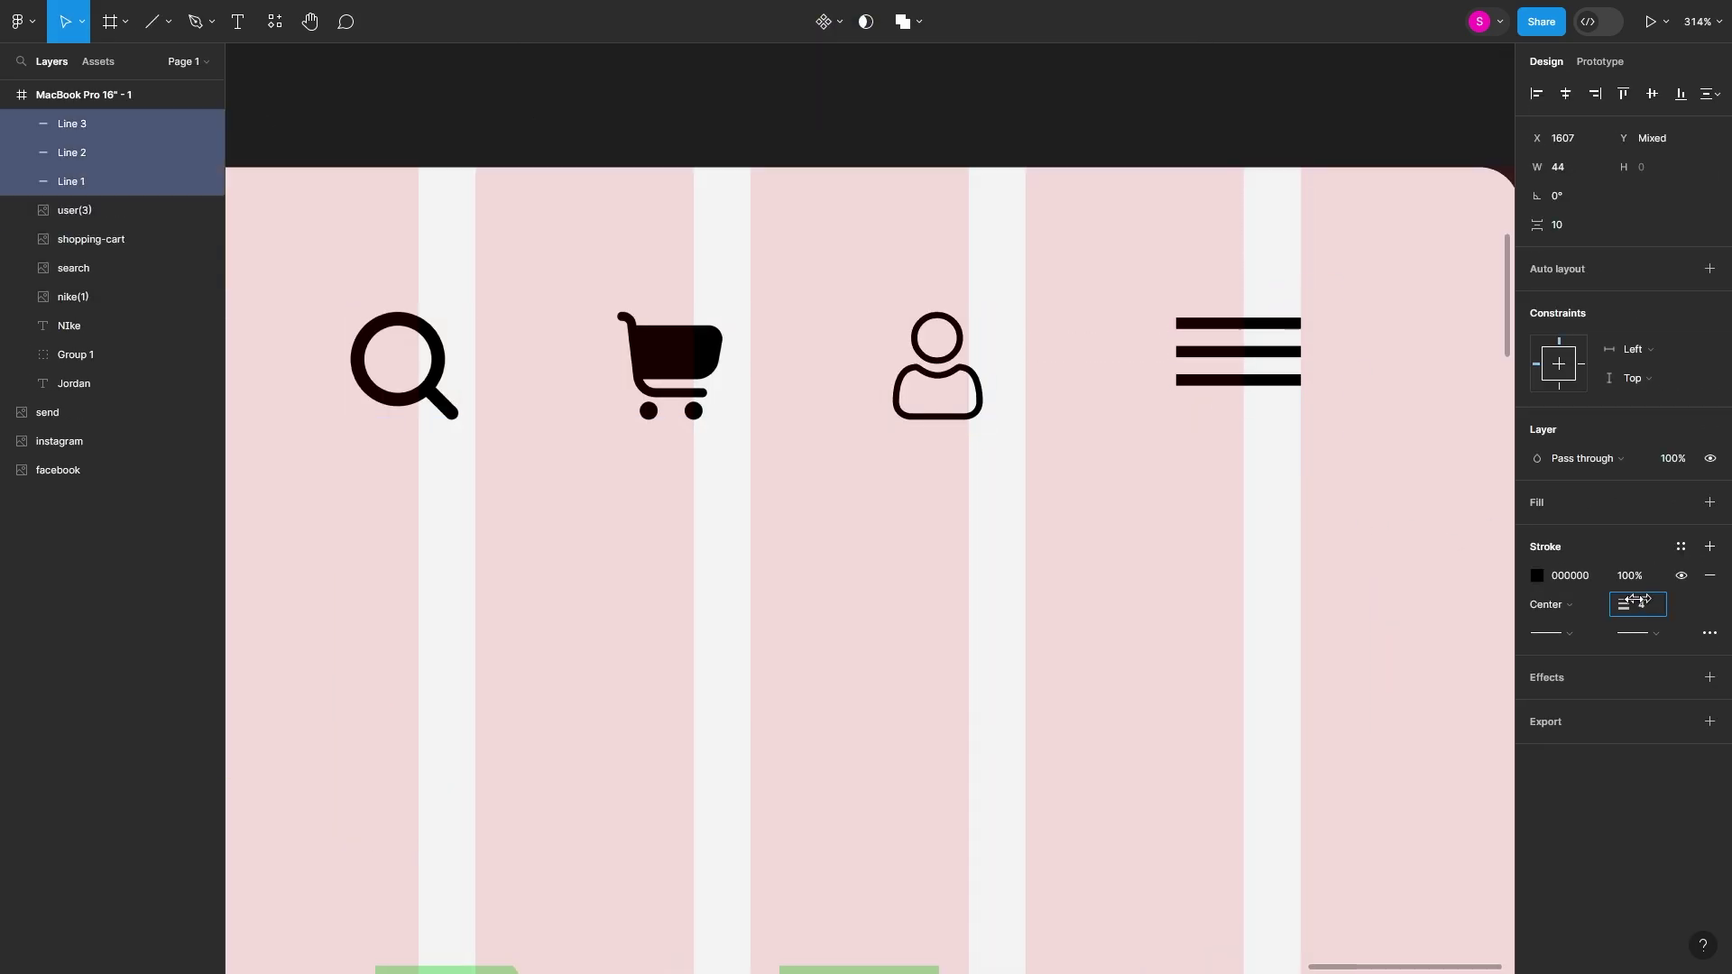
pyautogui.click(1607, 708)
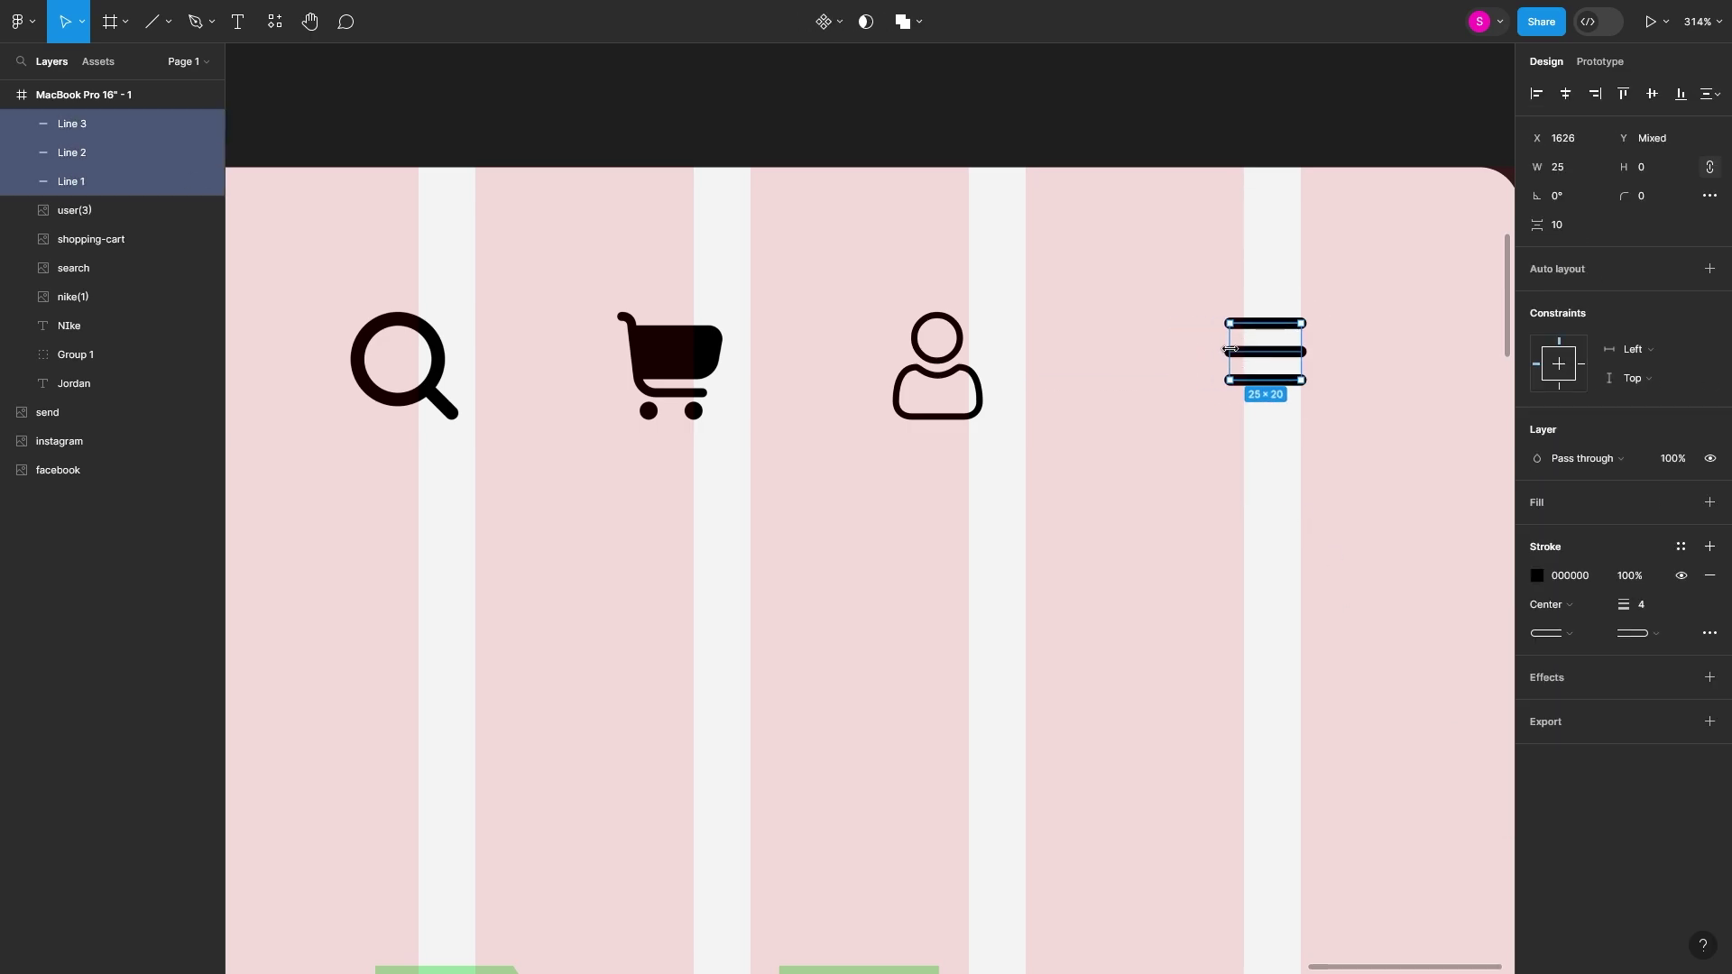
# - Shorten the upper menu lines so the three strokes have staggered lengths
pyautogui.moveTo(1230, 349); pyautogui.dragTo(1276, 379)
pyautogui.scroll(3, 1276, 375)
pyautogui.click(1227, 411)
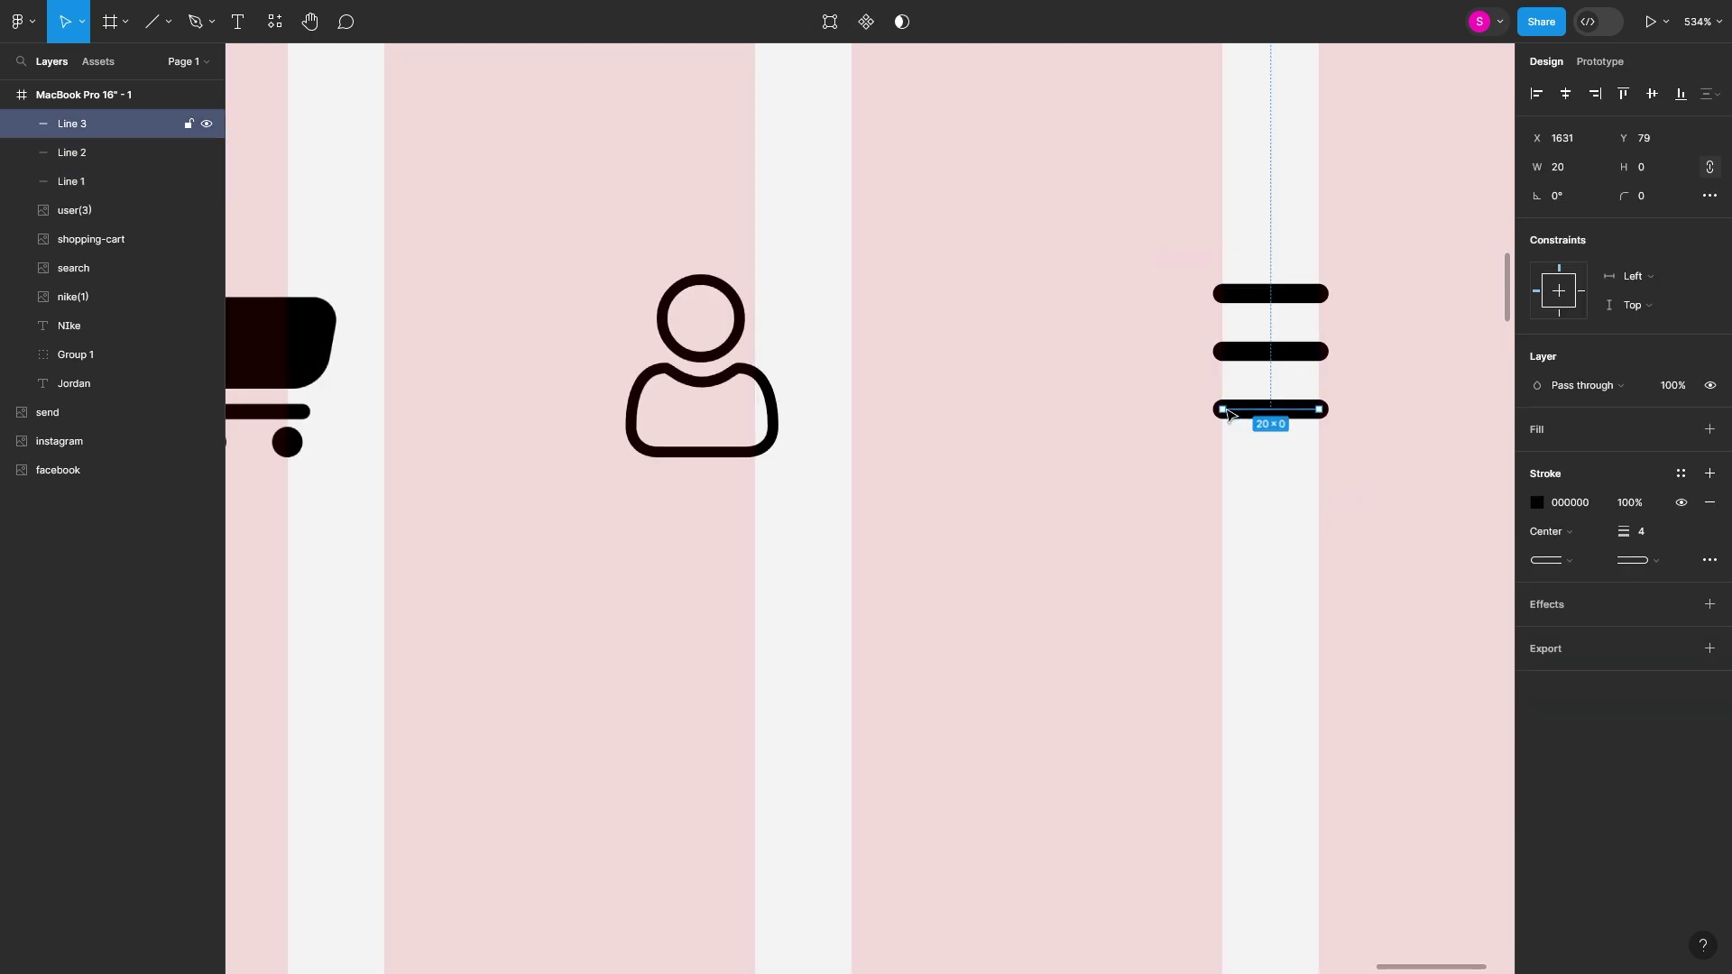
pyautogui.click(1323, 293)
pyautogui.moveTo(1327, 294); pyautogui.dragTo(1289, 284)
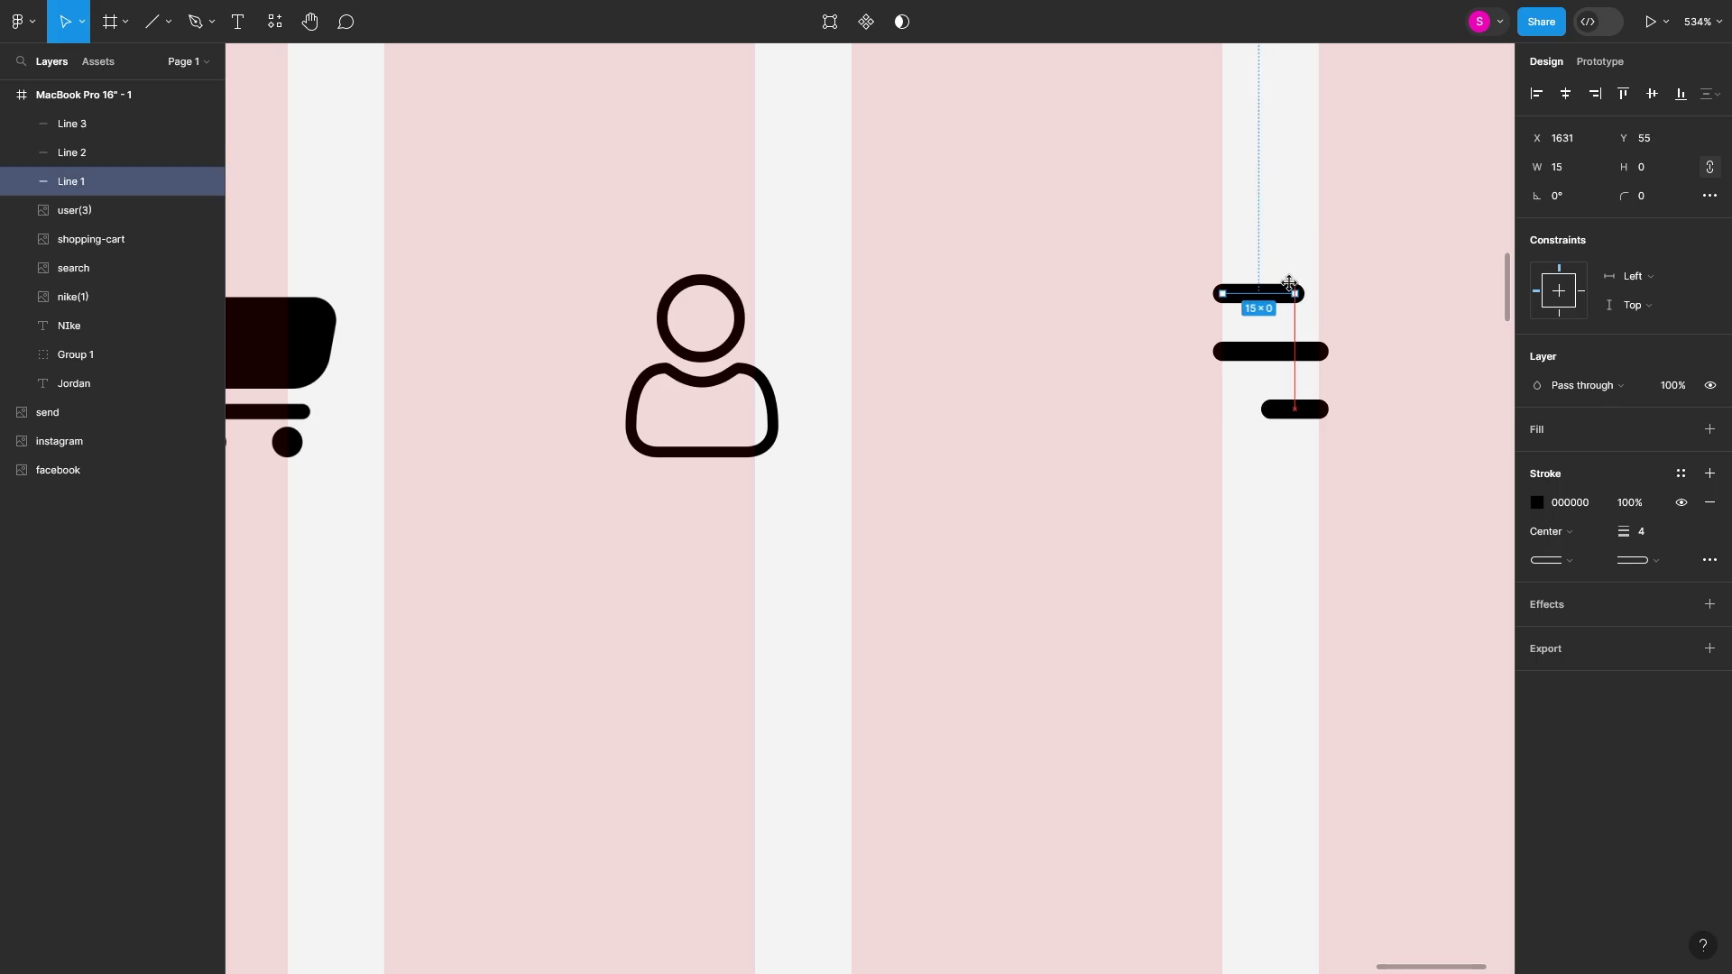
pyautogui.scroll(-10, 1272, 279)
pyautogui.click(1264, 451)
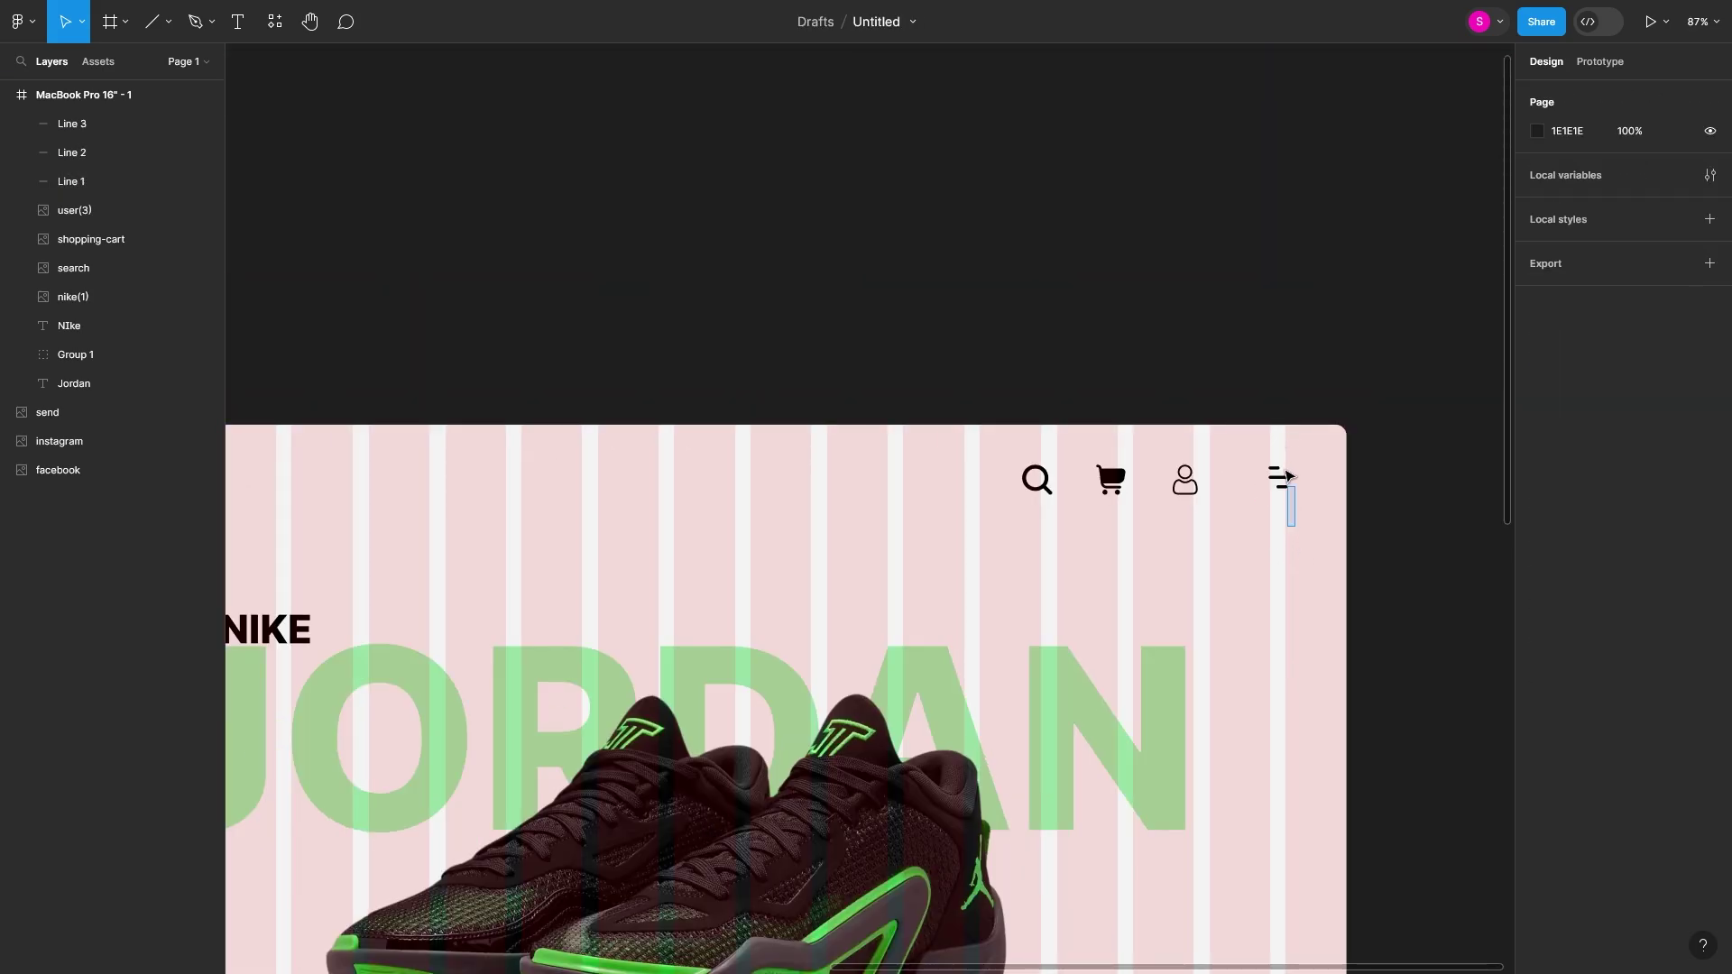
# - Group the three menu lines into a single menu icon
pyautogui.rightClick(1272, 471)
pyautogui.click(1265, 605)
pyautogui.rightClick(1272, 471)
# - Select the menu, user, cart and search icons and space them evenly
pyautogui.click(1329, 644)
pyautogui.keyDown('shift'); pyautogui.click(1184, 480); pyautogui.keyUp('shift')
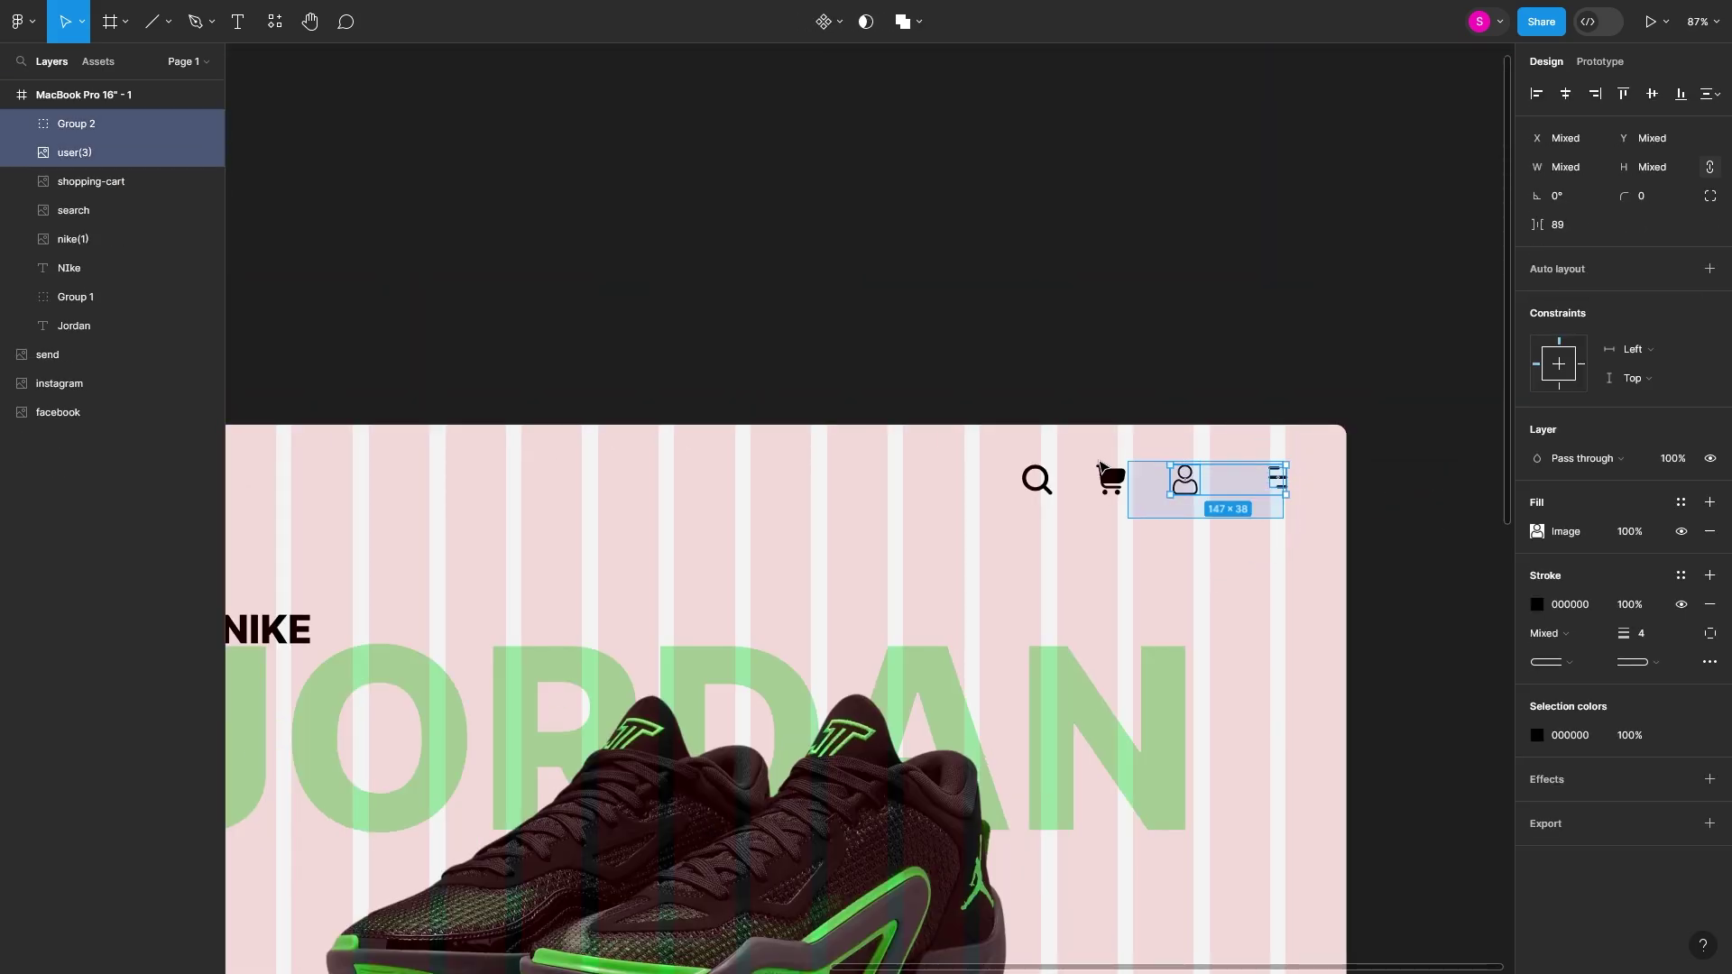
pyautogui.keyDown('shift'); pyautogui.click(1111, 480); pyautogui.keyUp('shift')
pyautogui.keyDown('shift'); pyautogui.click(1037, 480); pyautogui.keyUp('shift')
pyautogui.click(1711, 94)
pyautogui.click(1534, 174)
# - Group the four header icons into one group
pyautogui.scroll(-3, 1262, 542)
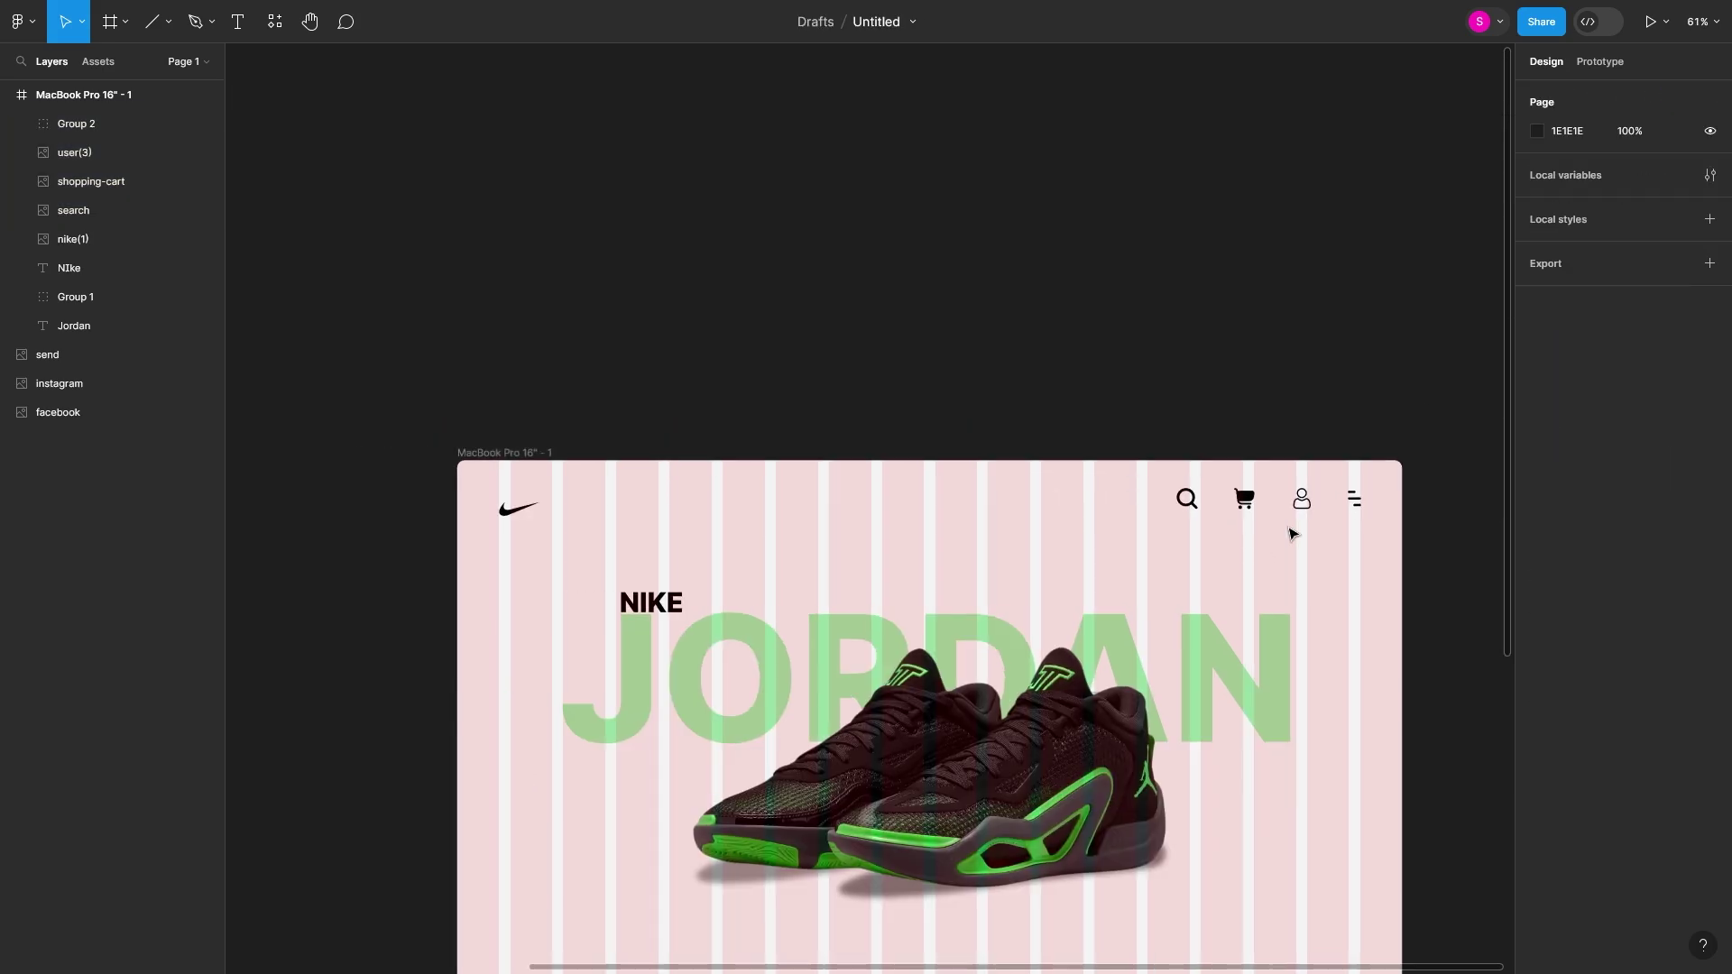
pyautogui.rightClick(1231, 507)
pyautogui.click(1272, 616)
pyautogui.scroll(4, 1245, 529)
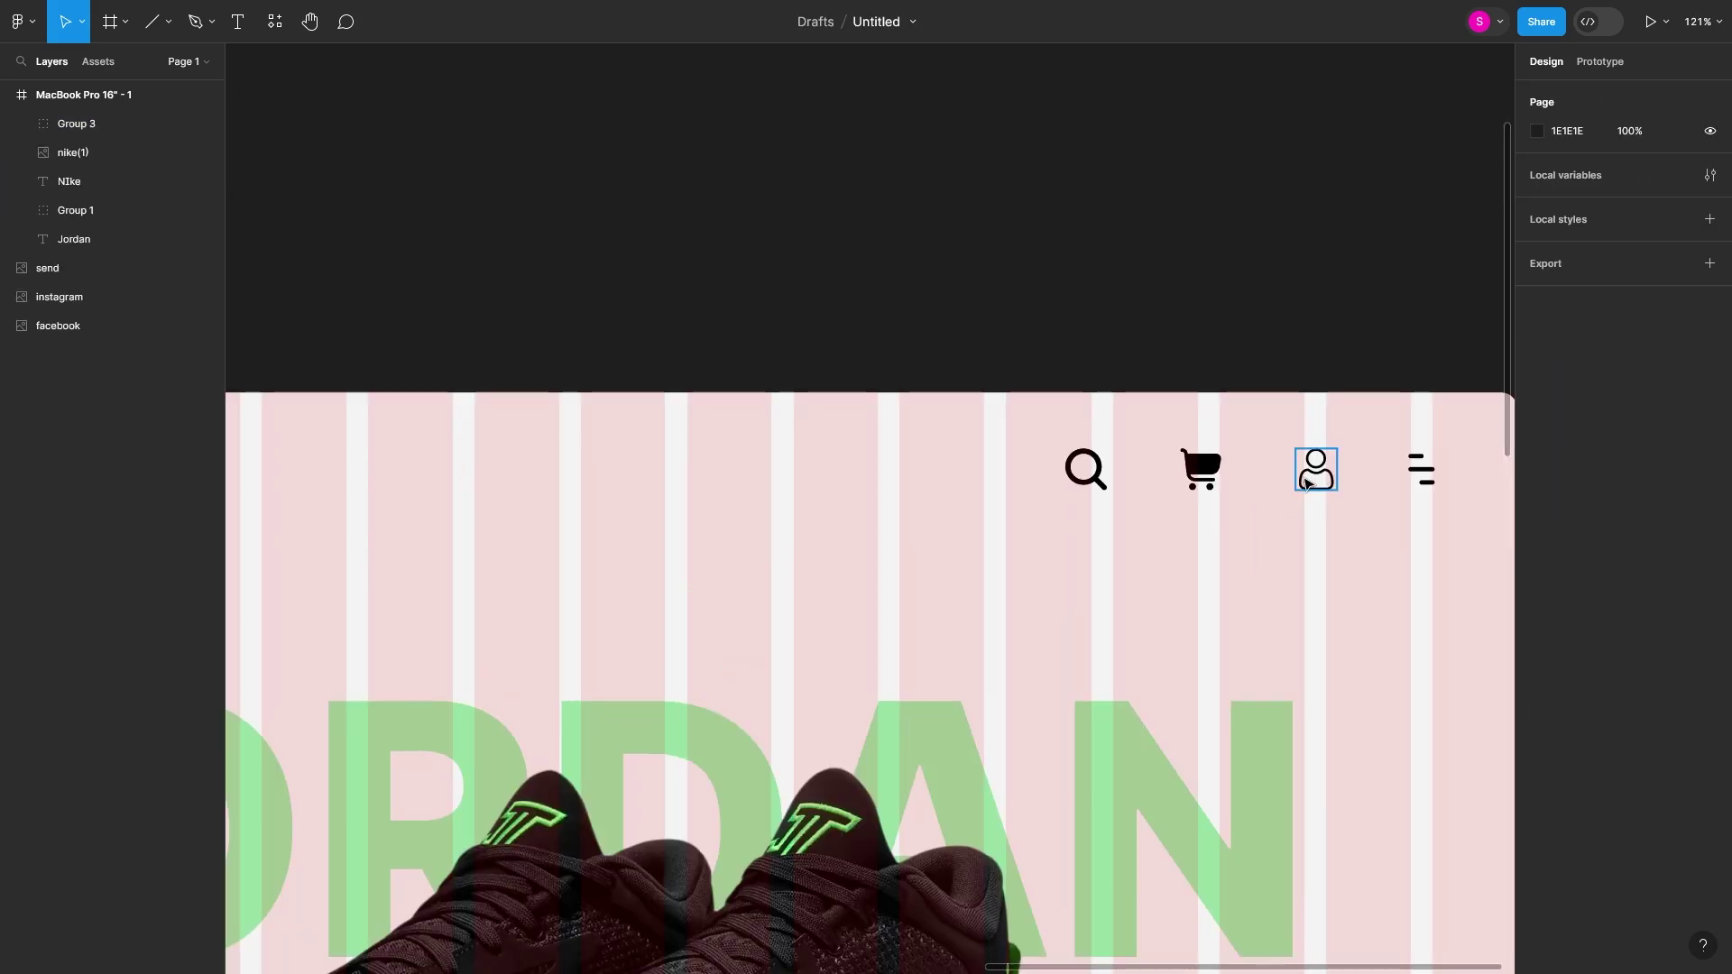
pyautogui.scroll(4, 1266, 477)
pyautogui.scroll(-4, 1263, 487)
pyautogui.scroll(-2, 1254, 505)
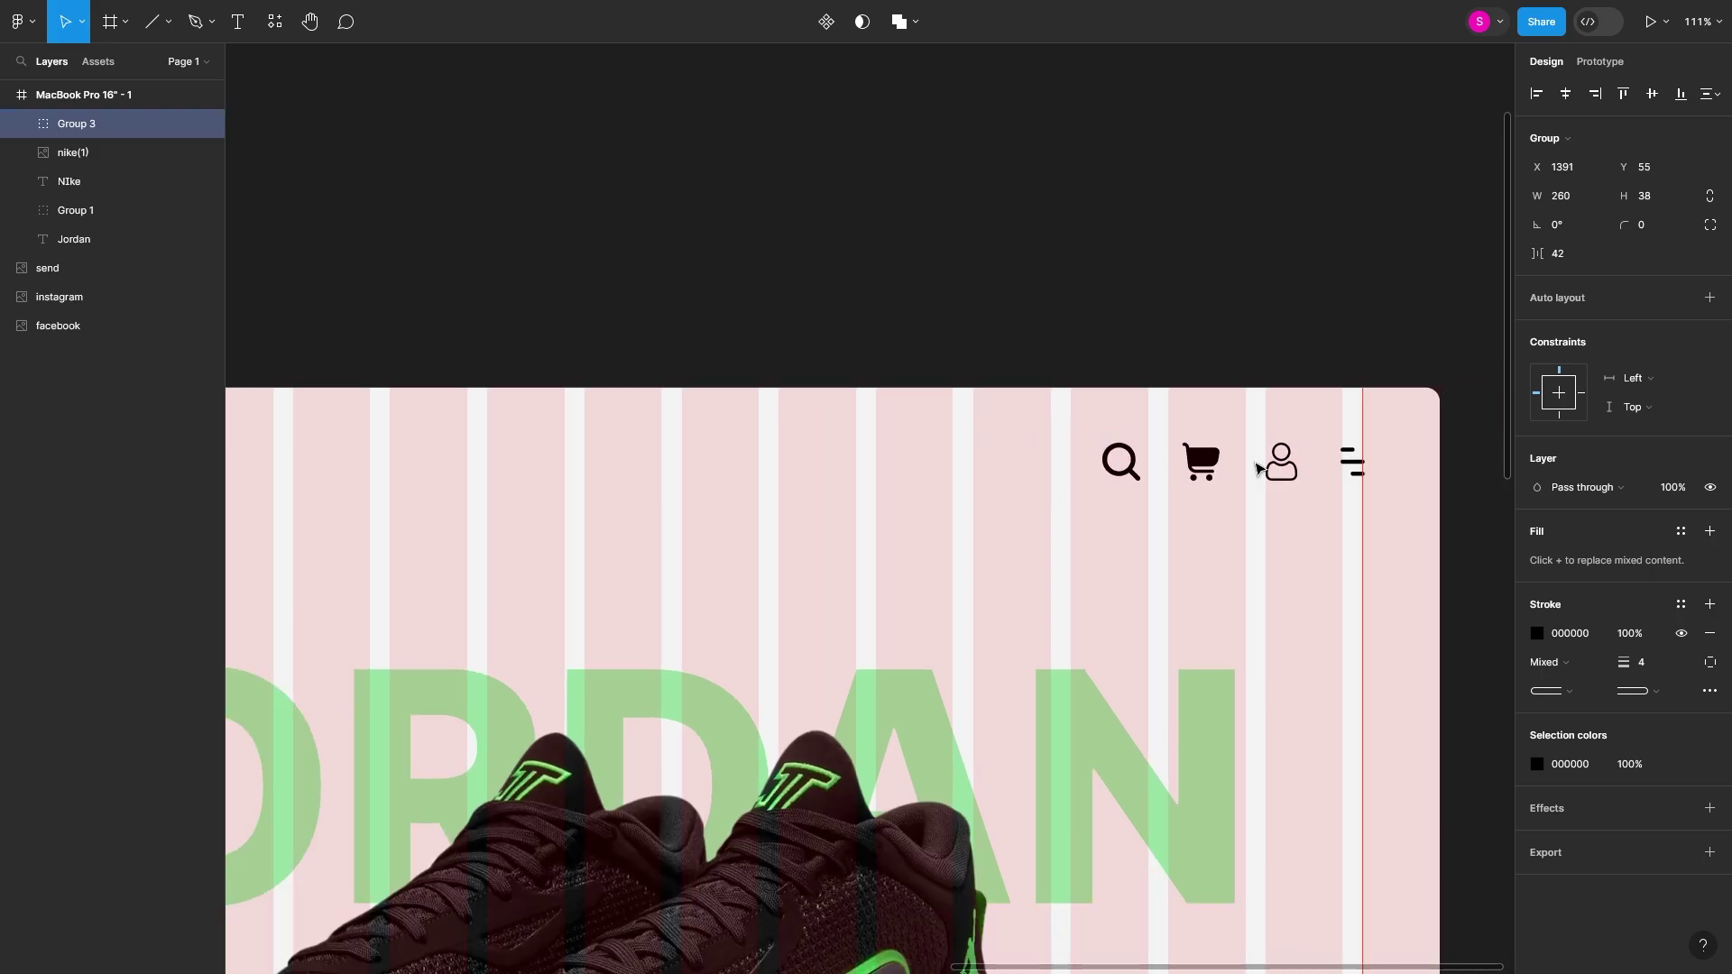
pyautogui.click(1247, 516)
pyautogui.scroll(3, 1236, 510)
pyautogui.scroll(2, 1218, 506)
# - Draw a small ellipse dot at the cart icon's top-right corner
pyautogui.click(169, 22)
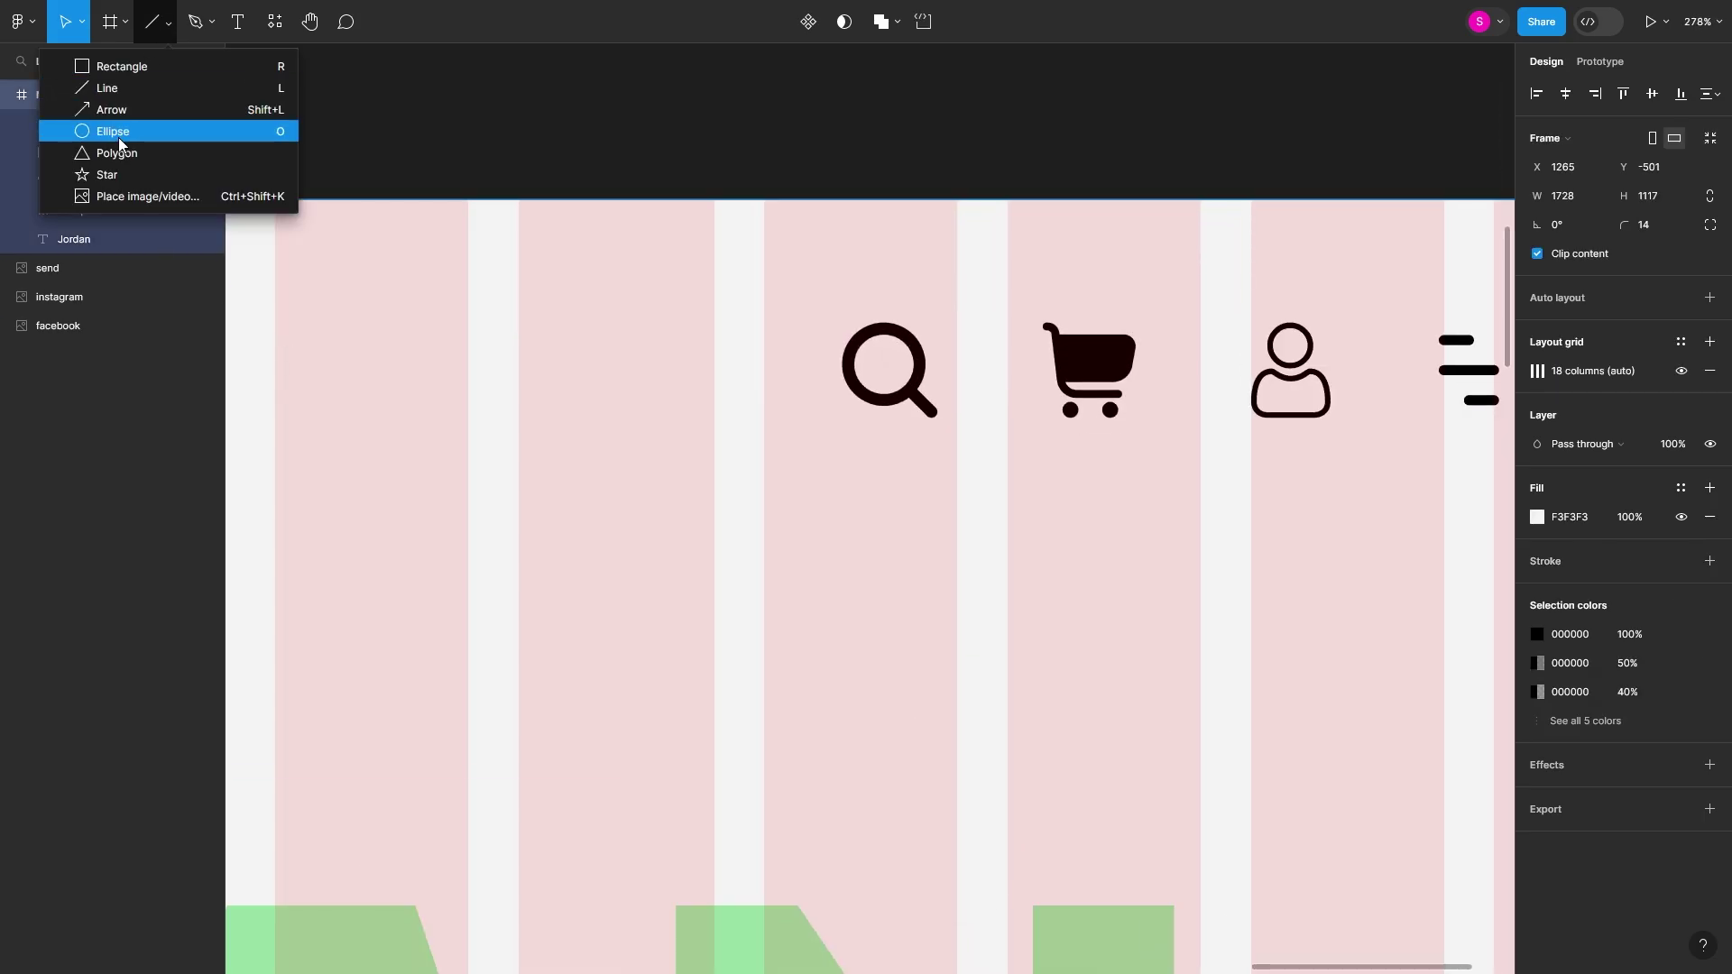
pyautogui.click(104, 129)
pyautogui.scroll(5, 1140, 192)
pyautogui.moveTo(1139, 163); pyautogui.dragTo(1226, 242)
# - Fill the cart's notification dot red
pyautogui.click(1537, 458)
pyautogui.click(1457, 595)
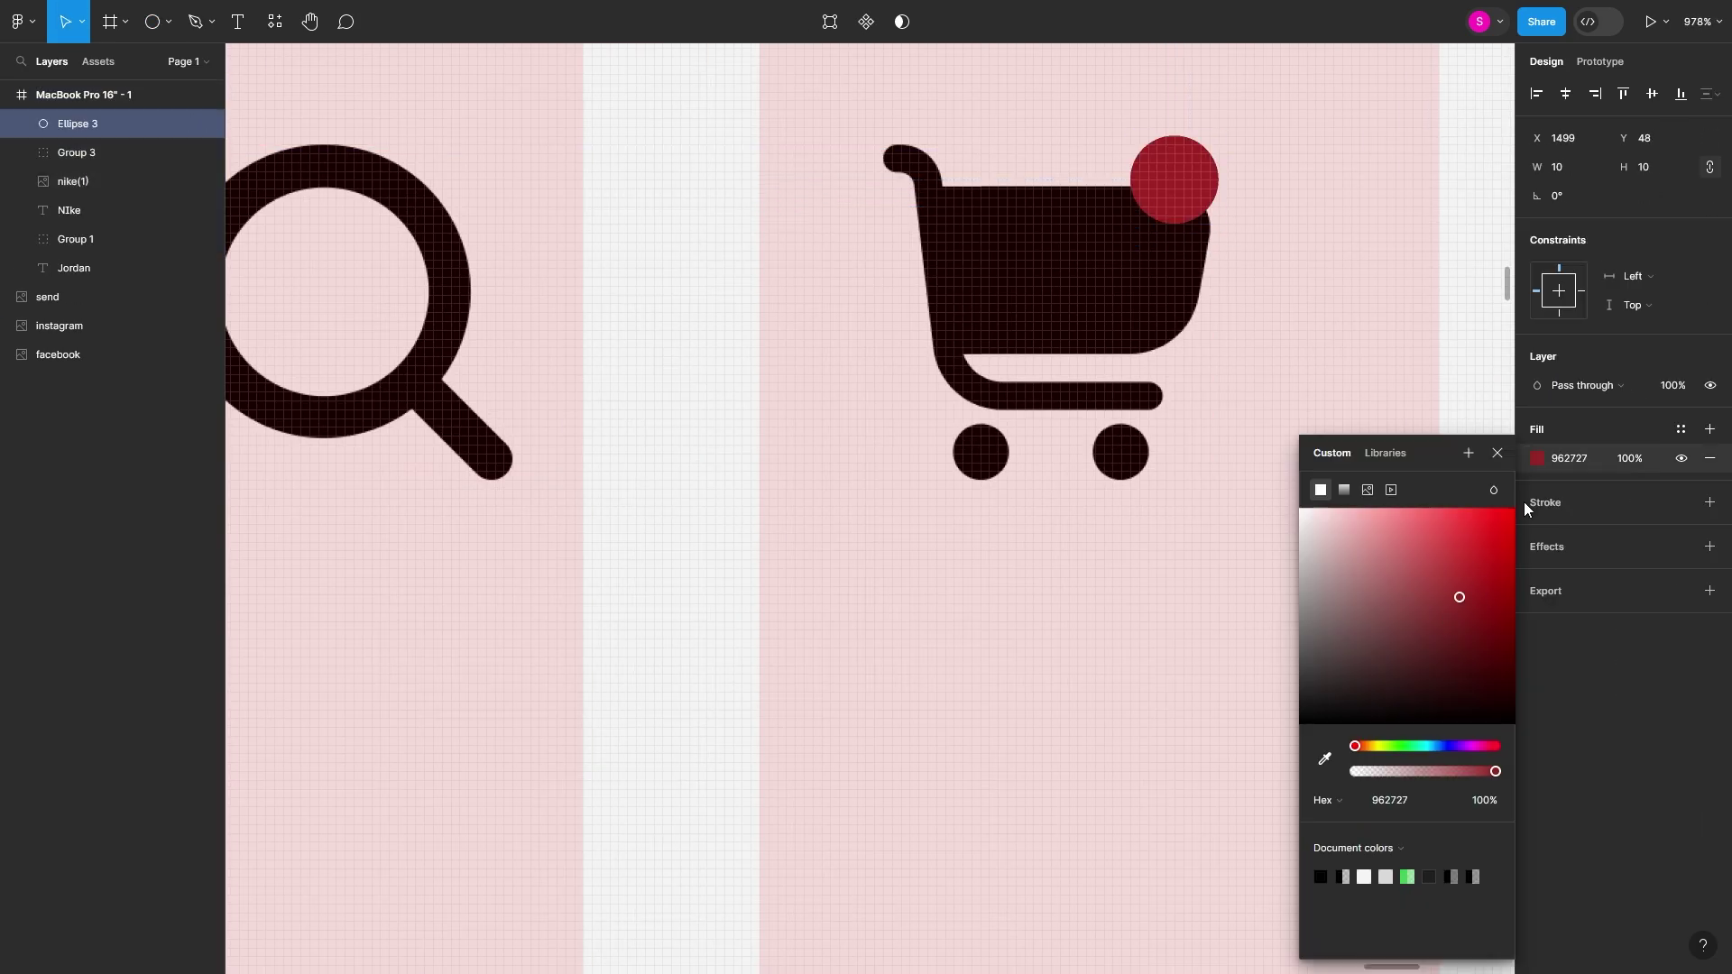
pyautogui.press('Escape')
pyautogui.press('Escape')
pyautogui.scroll(-5, 1295, 418)
pyautogui.scroll(-5, 899, 541)
pyautogui.scroll(-3, 861, 521)
pyautogui.scroll(3, 862, 522)
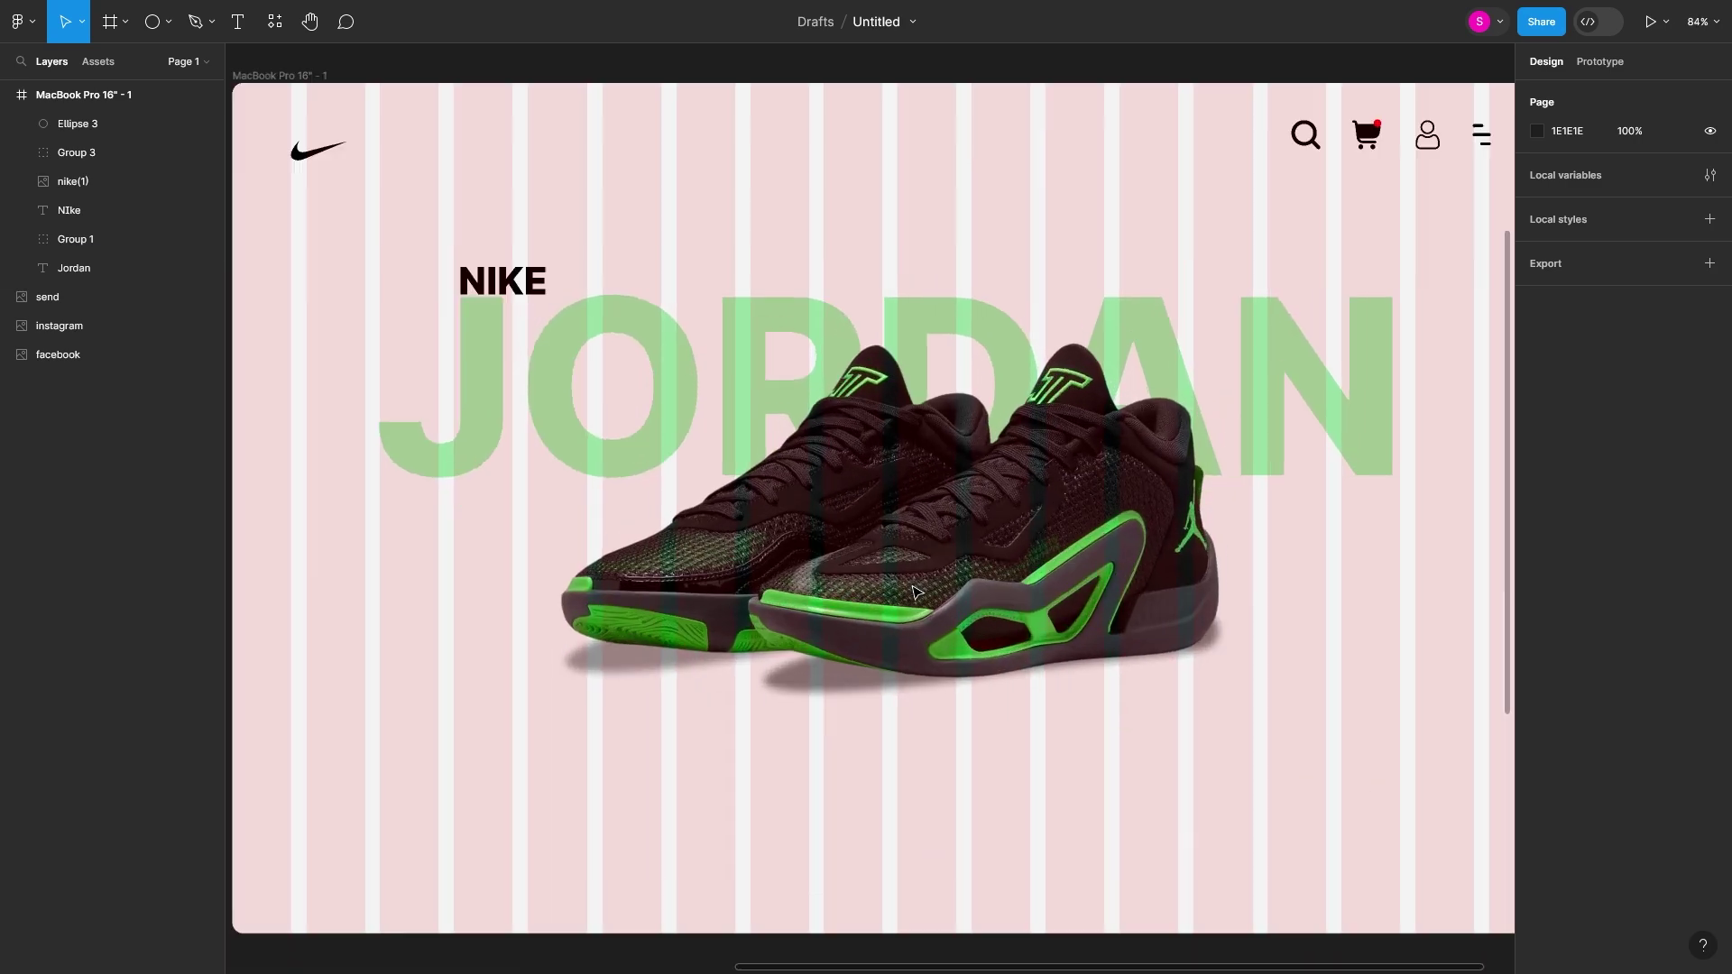
pyautogui.scroll(-3, 727, 538)
pyautogui.scroll(4, 993, 522)
pyautogui.scroll(2, 993, 526)
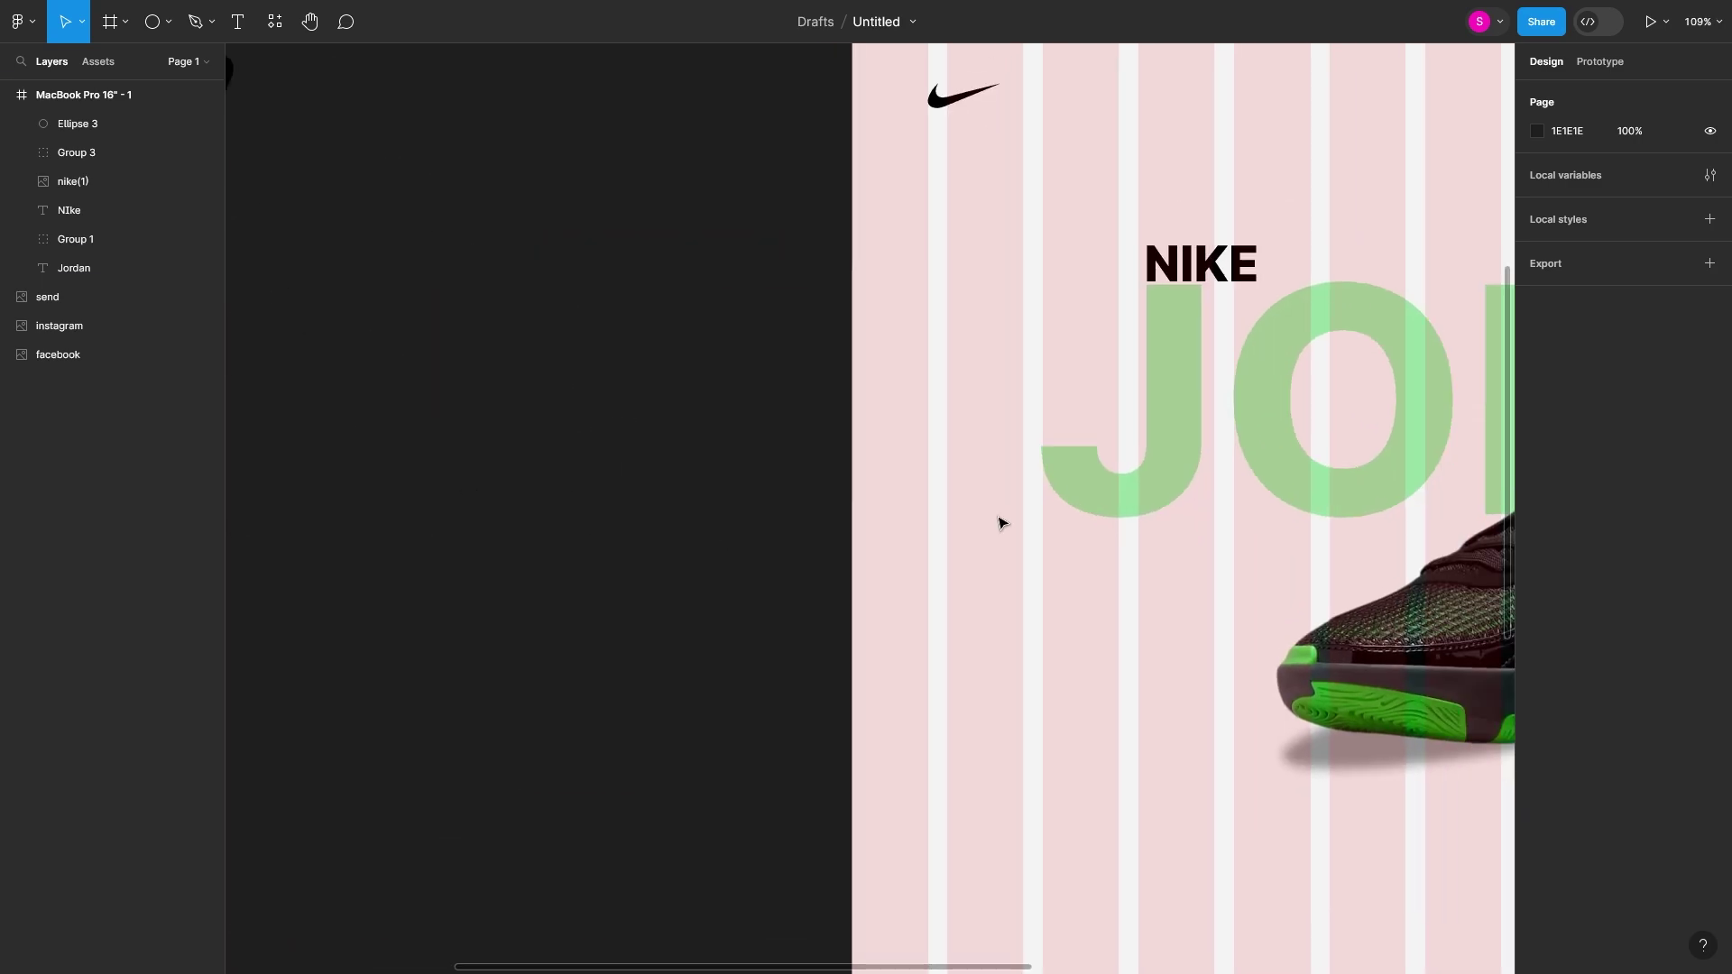
# - Add a LIFE STYLE text label left of the title at font size 20
pyautogui.click(913, 448)
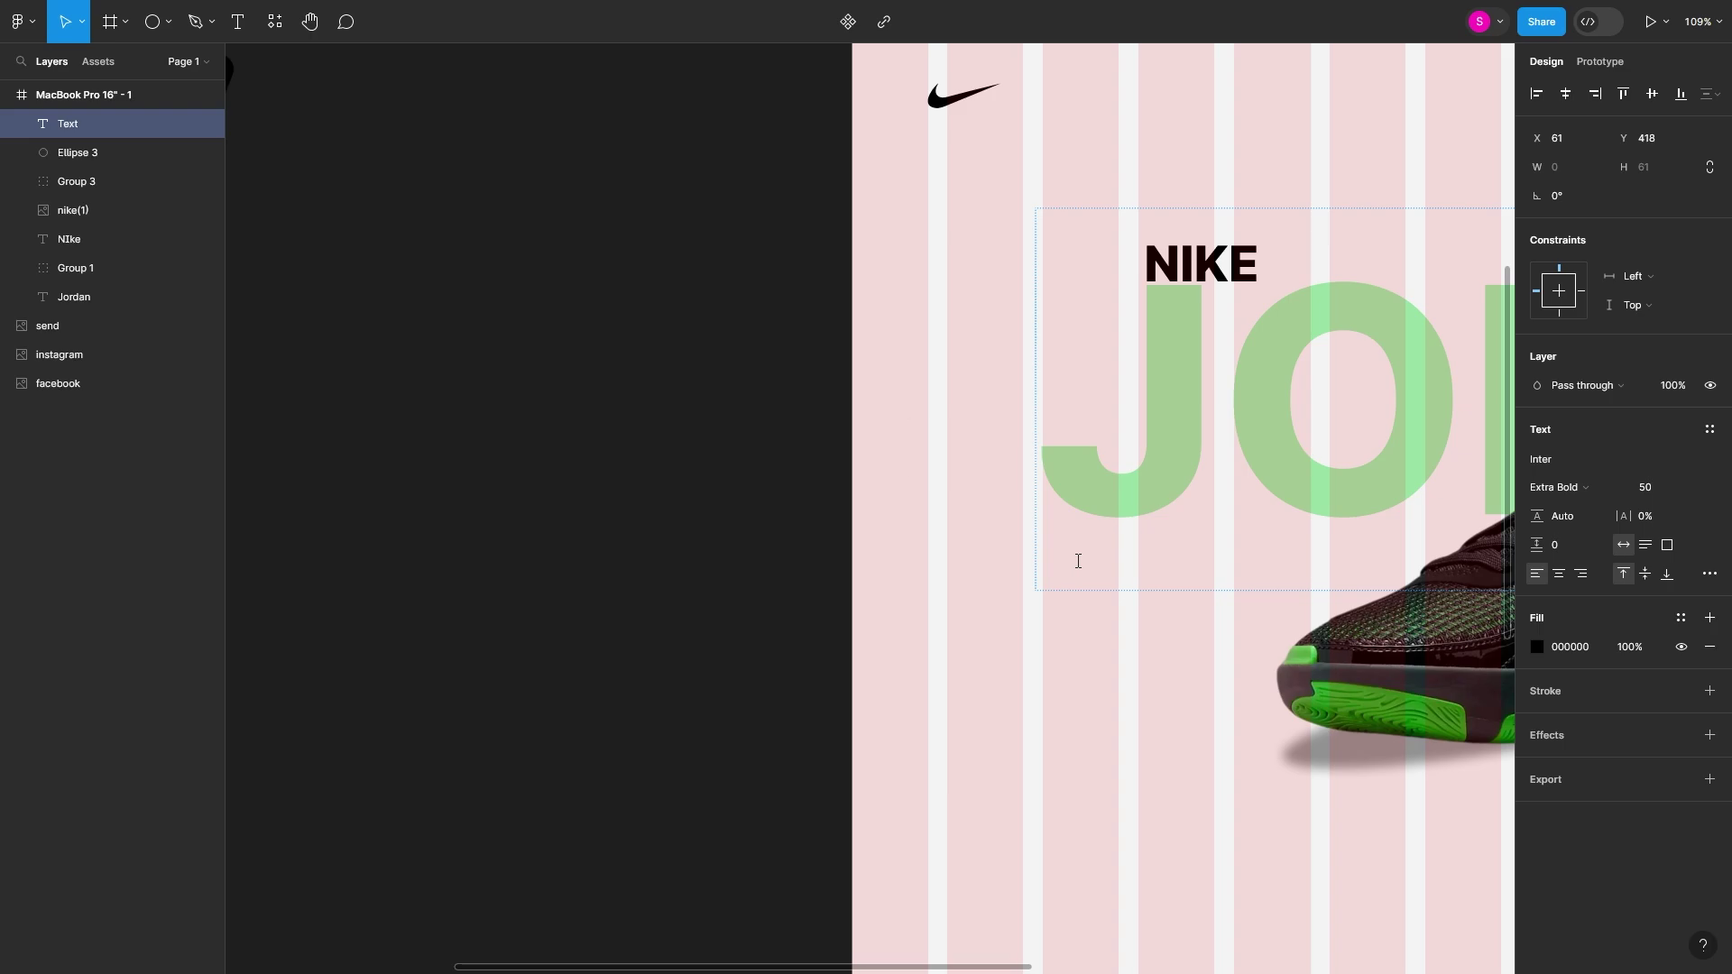
pyautogui.write('LIFE STYLE')
pyautogui.hotkey('ctrl', 'a')
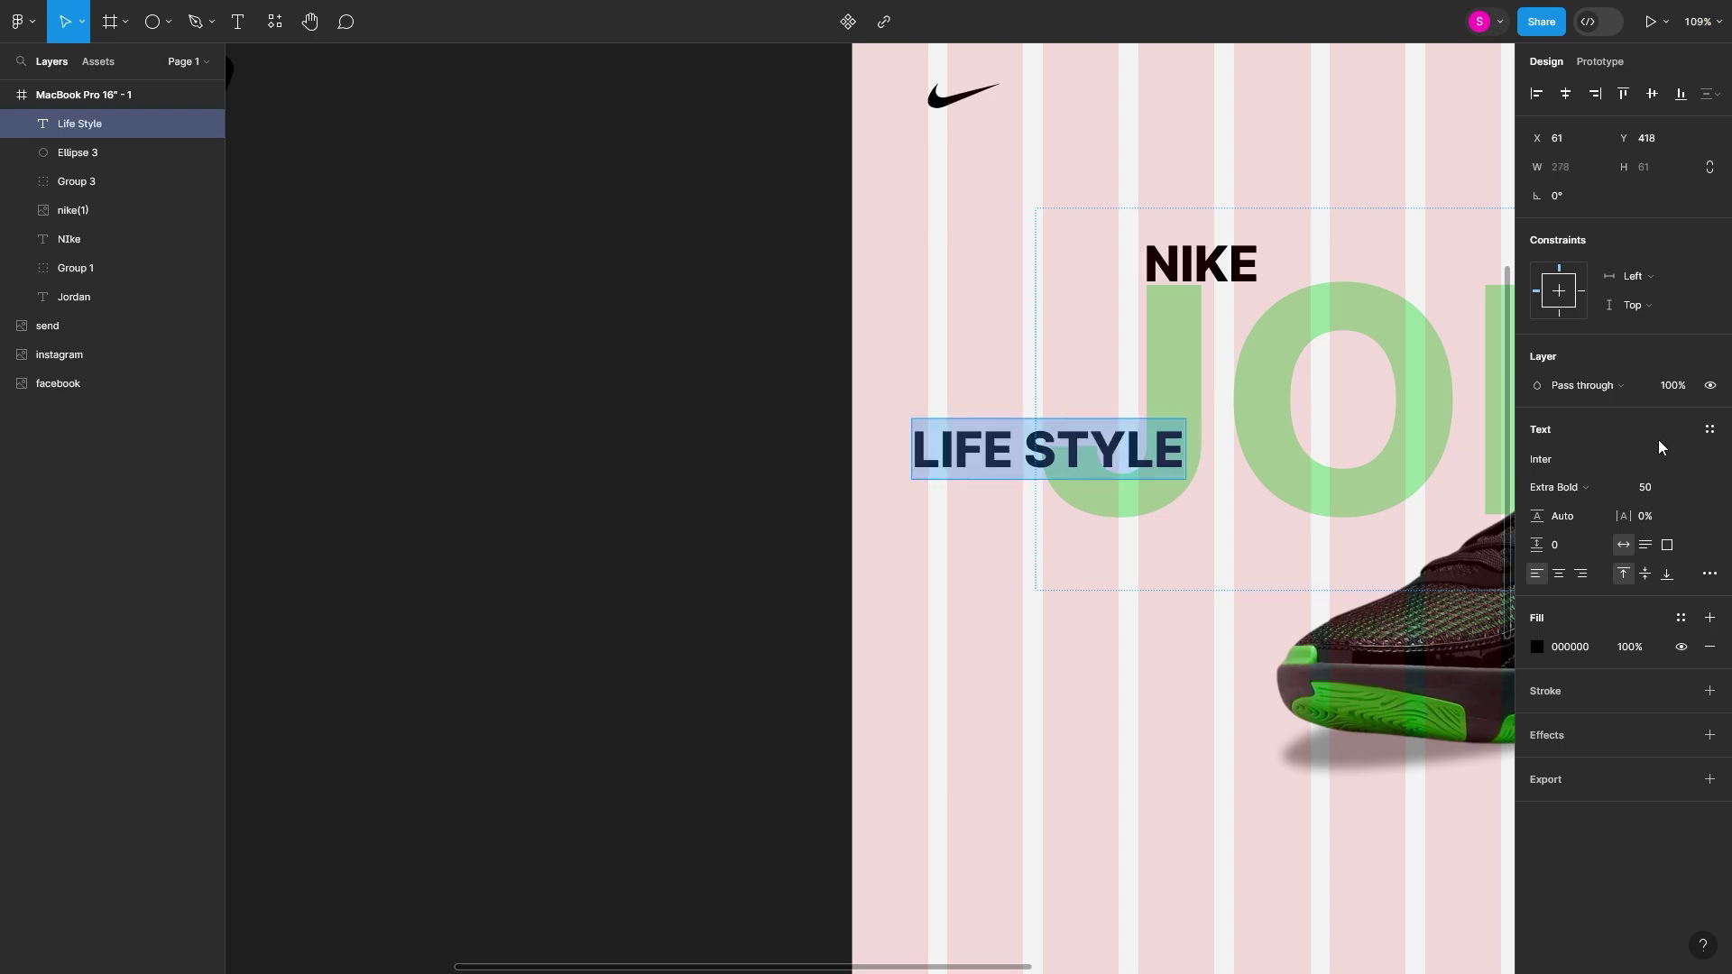
pyautogui.click(1646, 487)
pyautogui.write('20')
pyautogui.press('Return')
# - Duplicate the label downward into RUNNING, TRAINING, JORDAN and BADMINTON
pyautogui.keyDown('ctrl'); pyautogui.scroll(-5, 1208, 573); pyautogui.keyUp('ctrl')
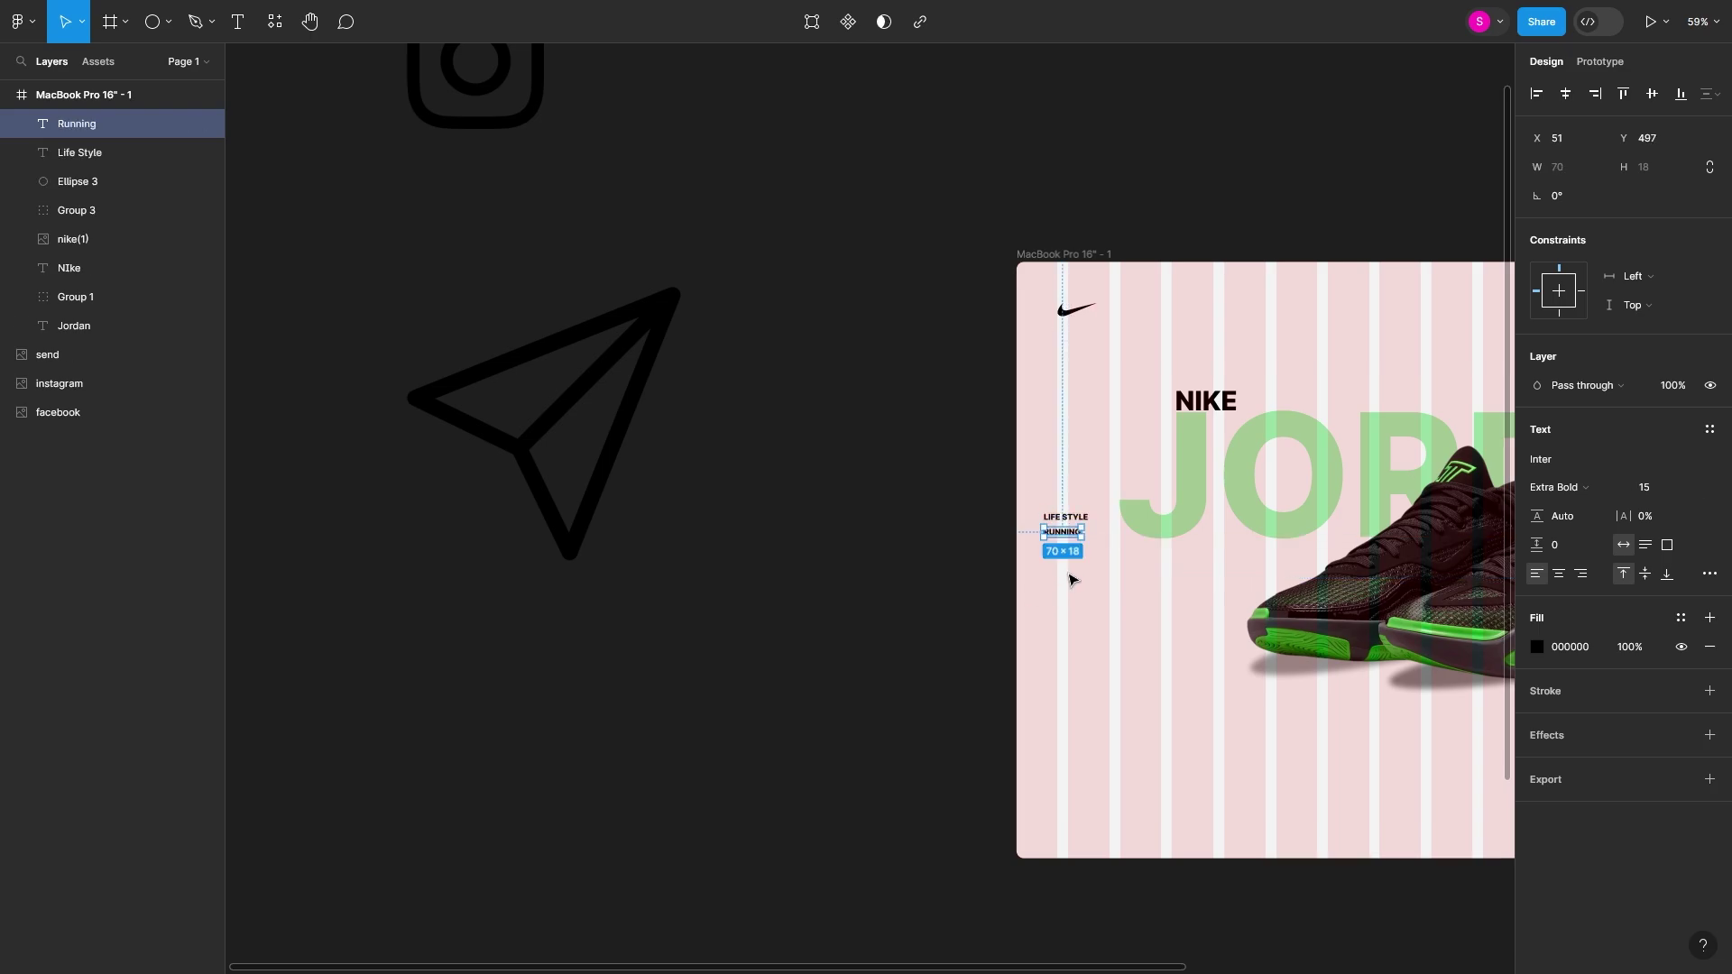
pyautogui.keyDown('ctrl'); pyautogui.scroll(5, 1072, 579); pyautogui.keyUp('ctrl')
pyautogui.keyDown('alt'); pyautogui.moveTo(1052, 510); pyautogui.dragTo(1065, 597); pyautogui.keyUp('alt')
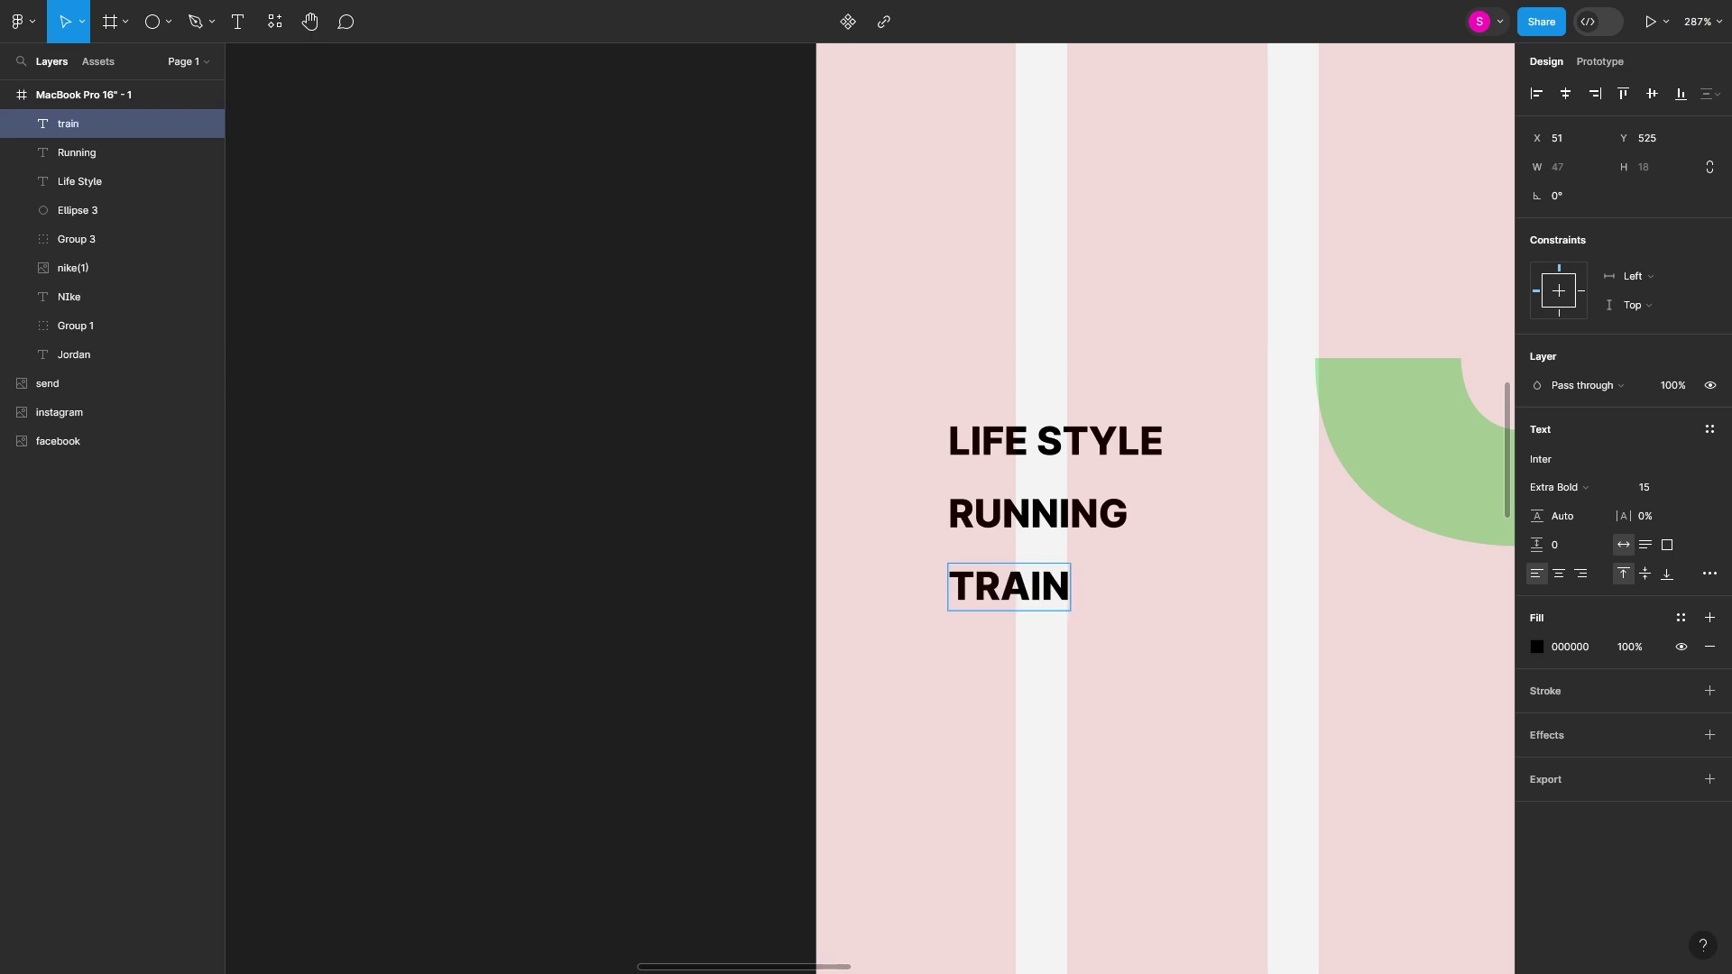
pyautogui.hotkey('ctrl', 'd')
pyautogui.doubleClick(1042, 668)
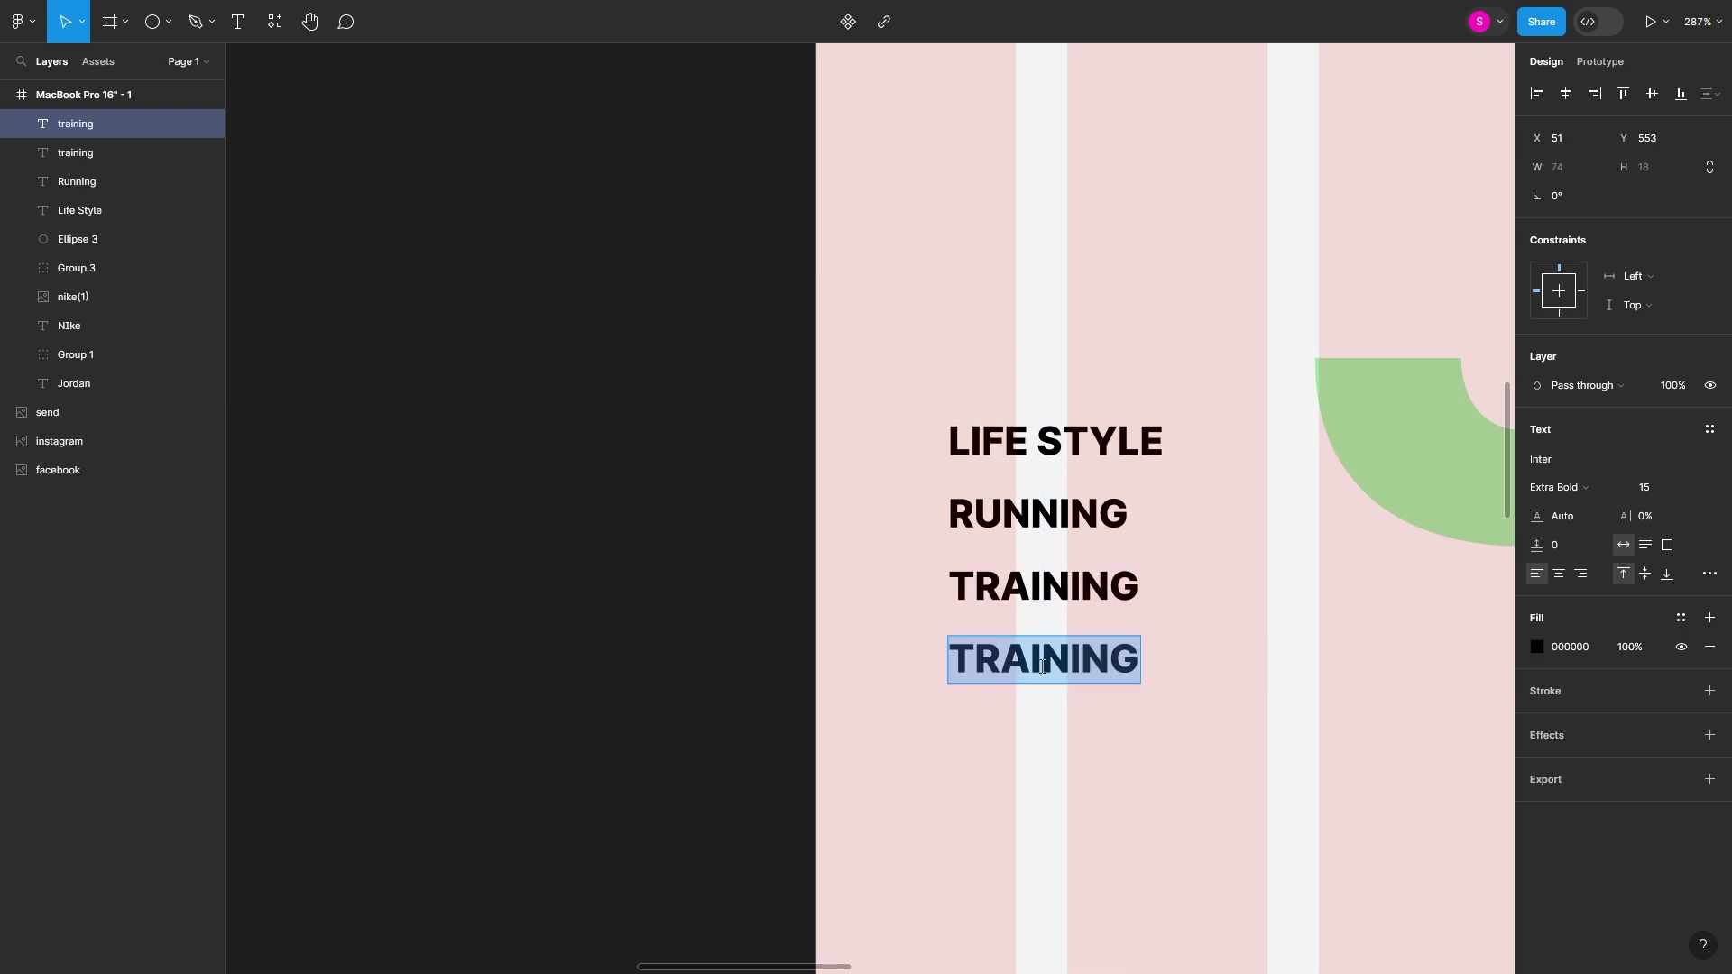
pyautogui.keyDown('alt'); pyautogui.moveTo(1051, 673); pyautogui.dragTo(1053, 738); pyautogui.keyUp('alt')
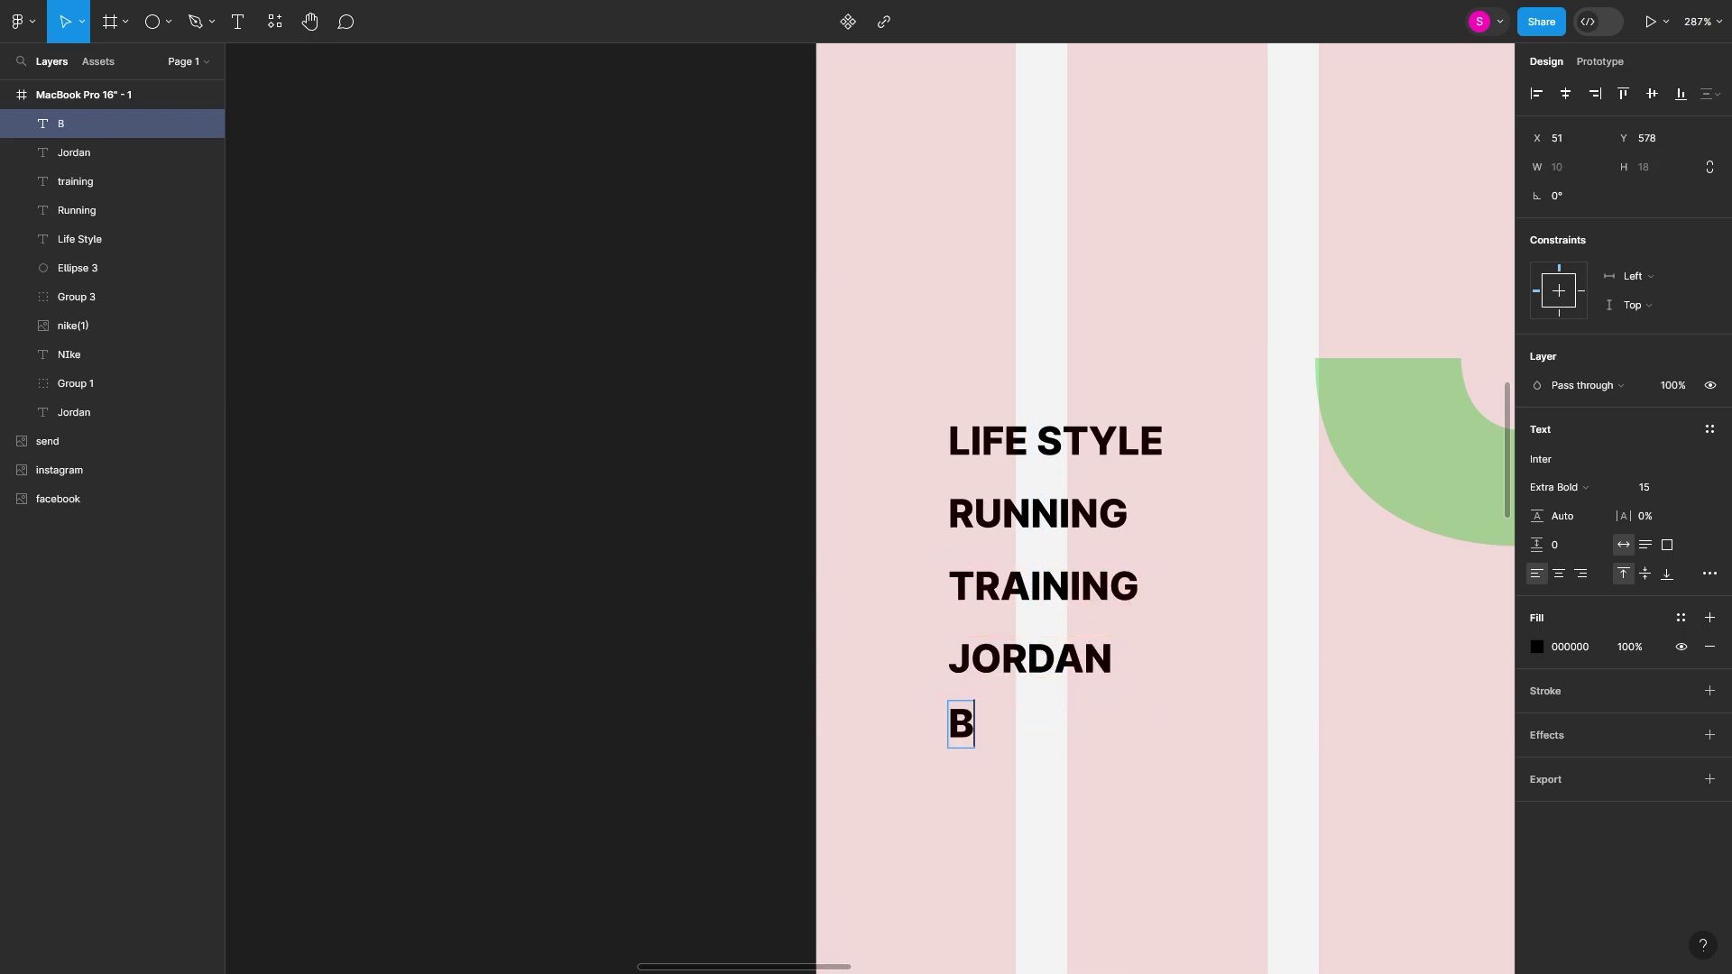
# - Make all five menu labels Semi Bold and space them evenly 29 apart
pyautogui.moveTo(1123, 797); pyautogui.dragTo(1110, 429)
pyautogui.click(1706, 94)
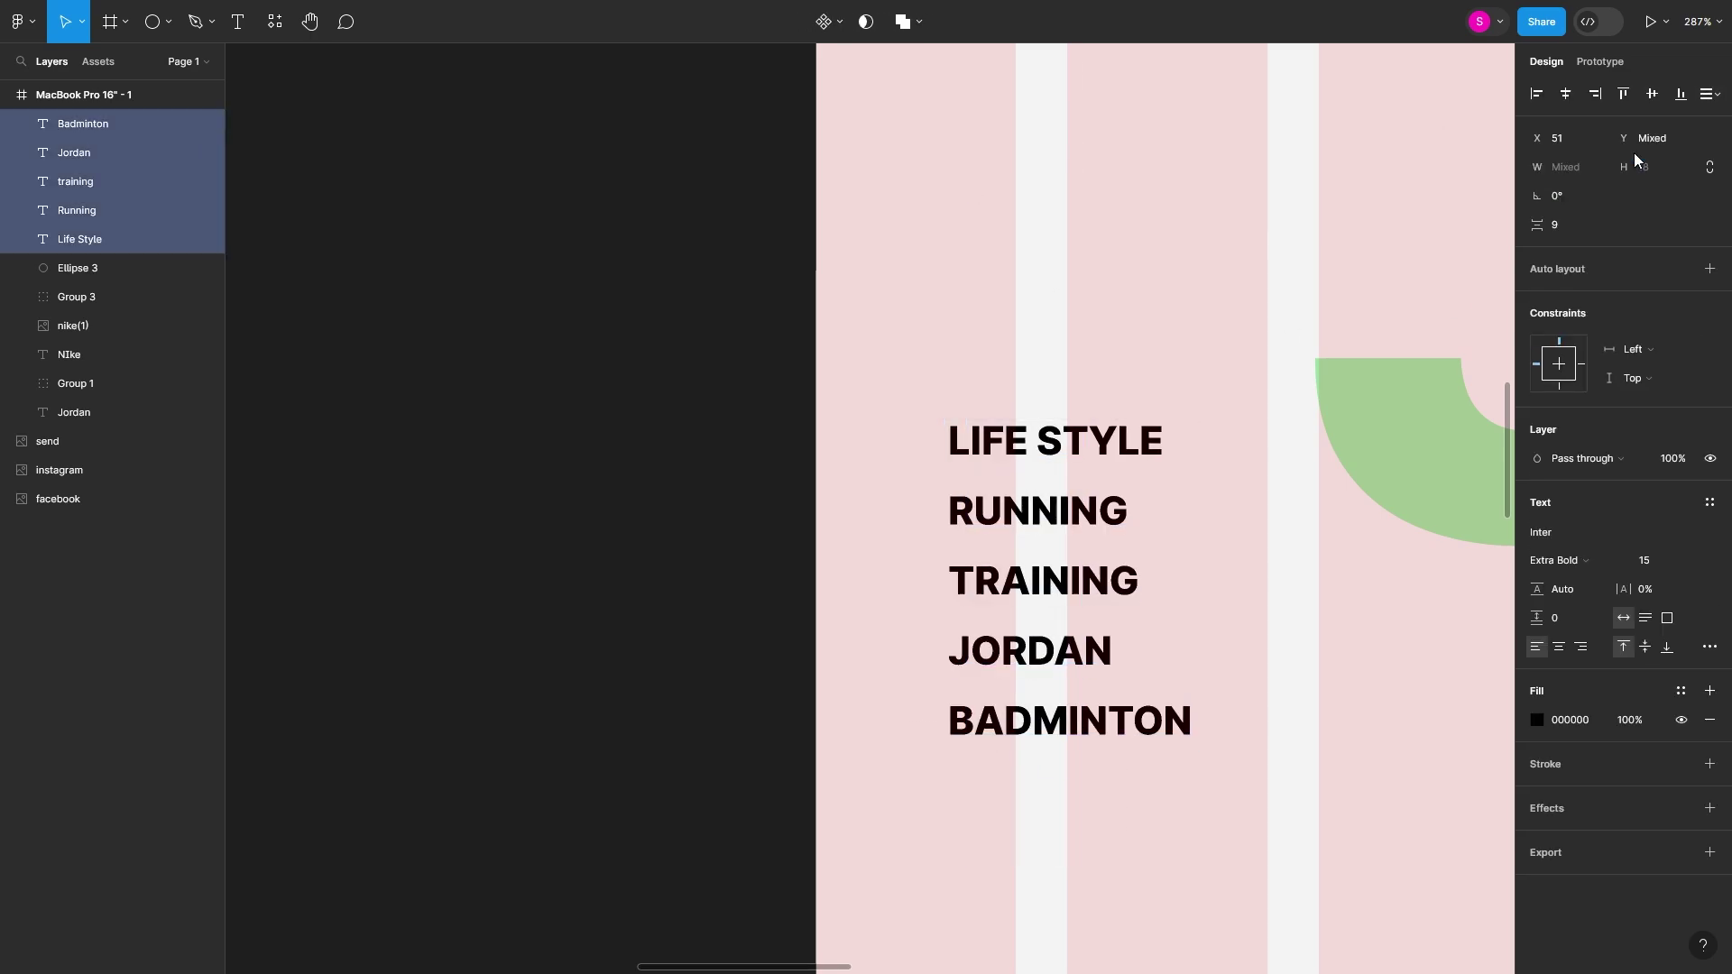
pyautogui.scroll(-5, 1307, 301)
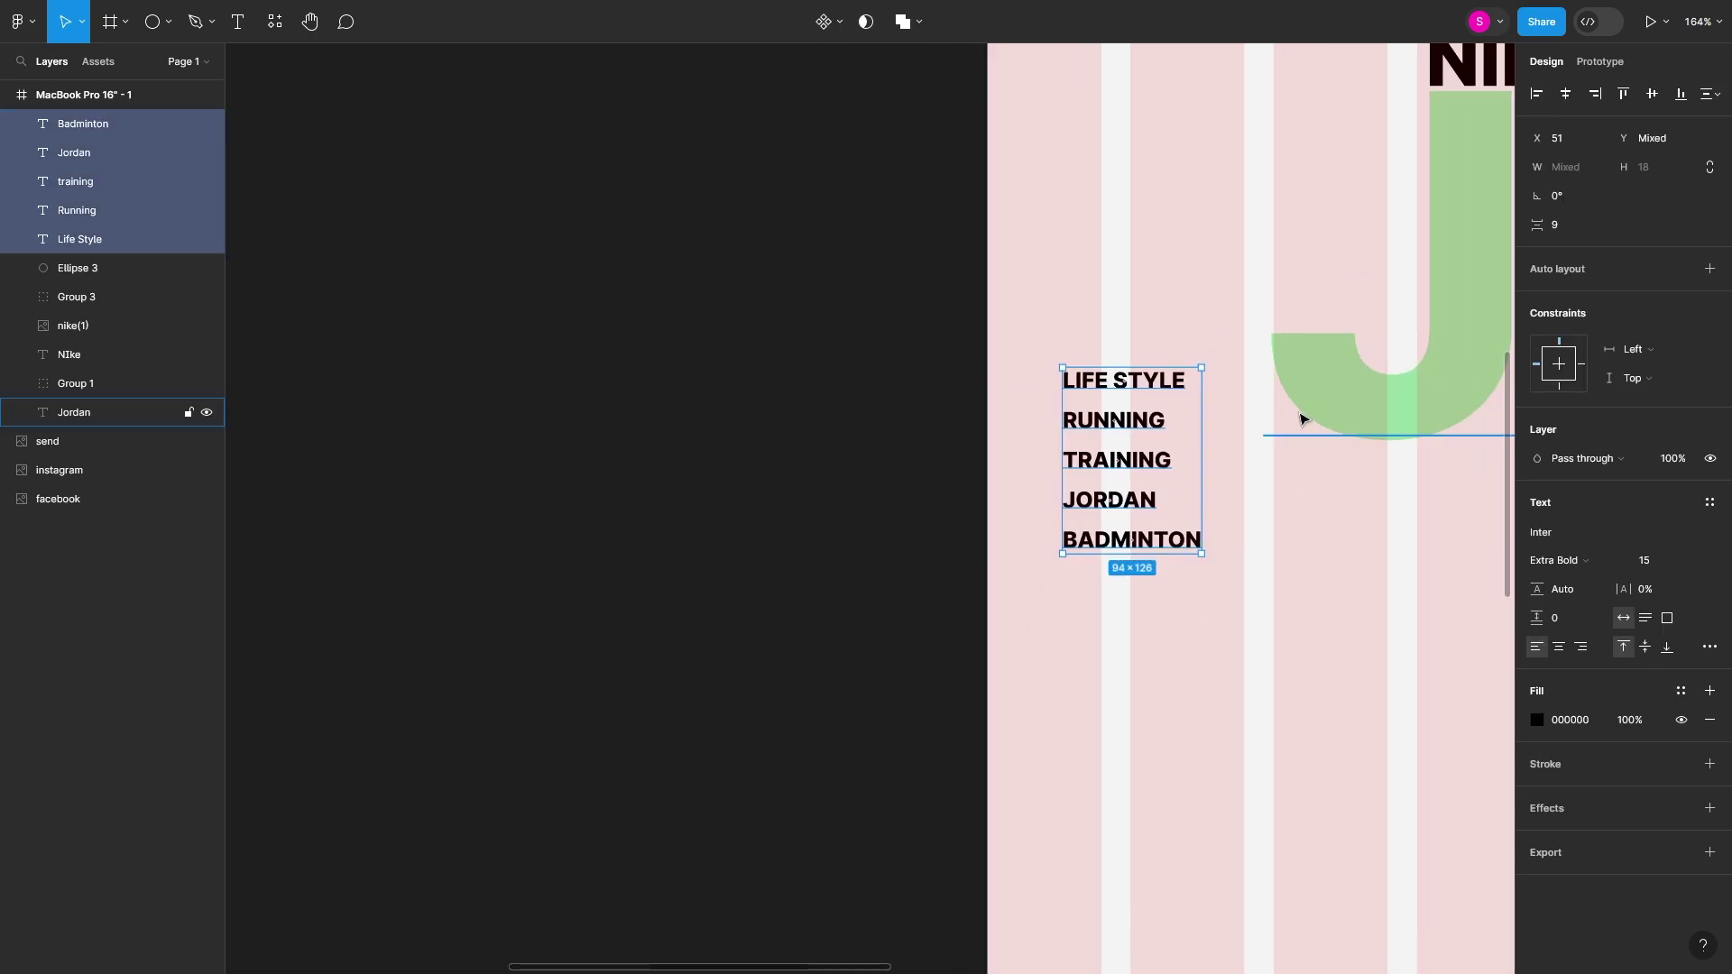
pyautogui.click(1558, 560)
pyautogui.click(1582, 516)
pyautogui.scroll(4, 1173, 334)
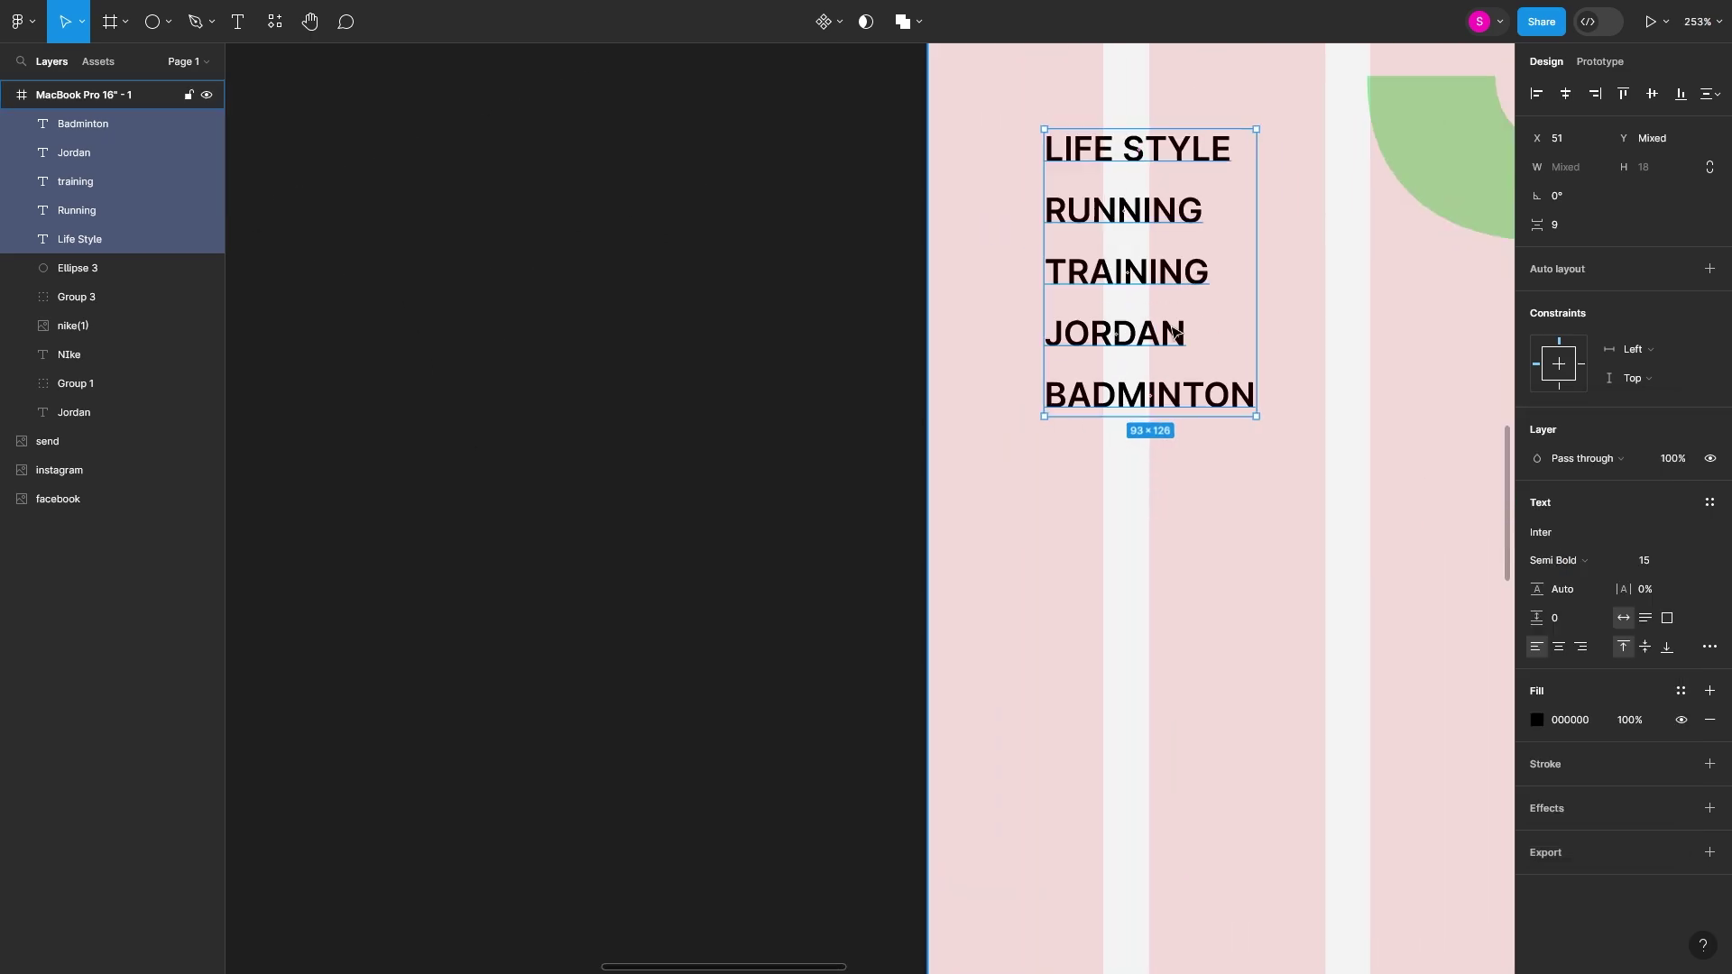
pyautogui.moveTo(1155, 365); pyautogui.dragTo(1115, 453)
pyautogui.scroll(-10, 1115, 452)
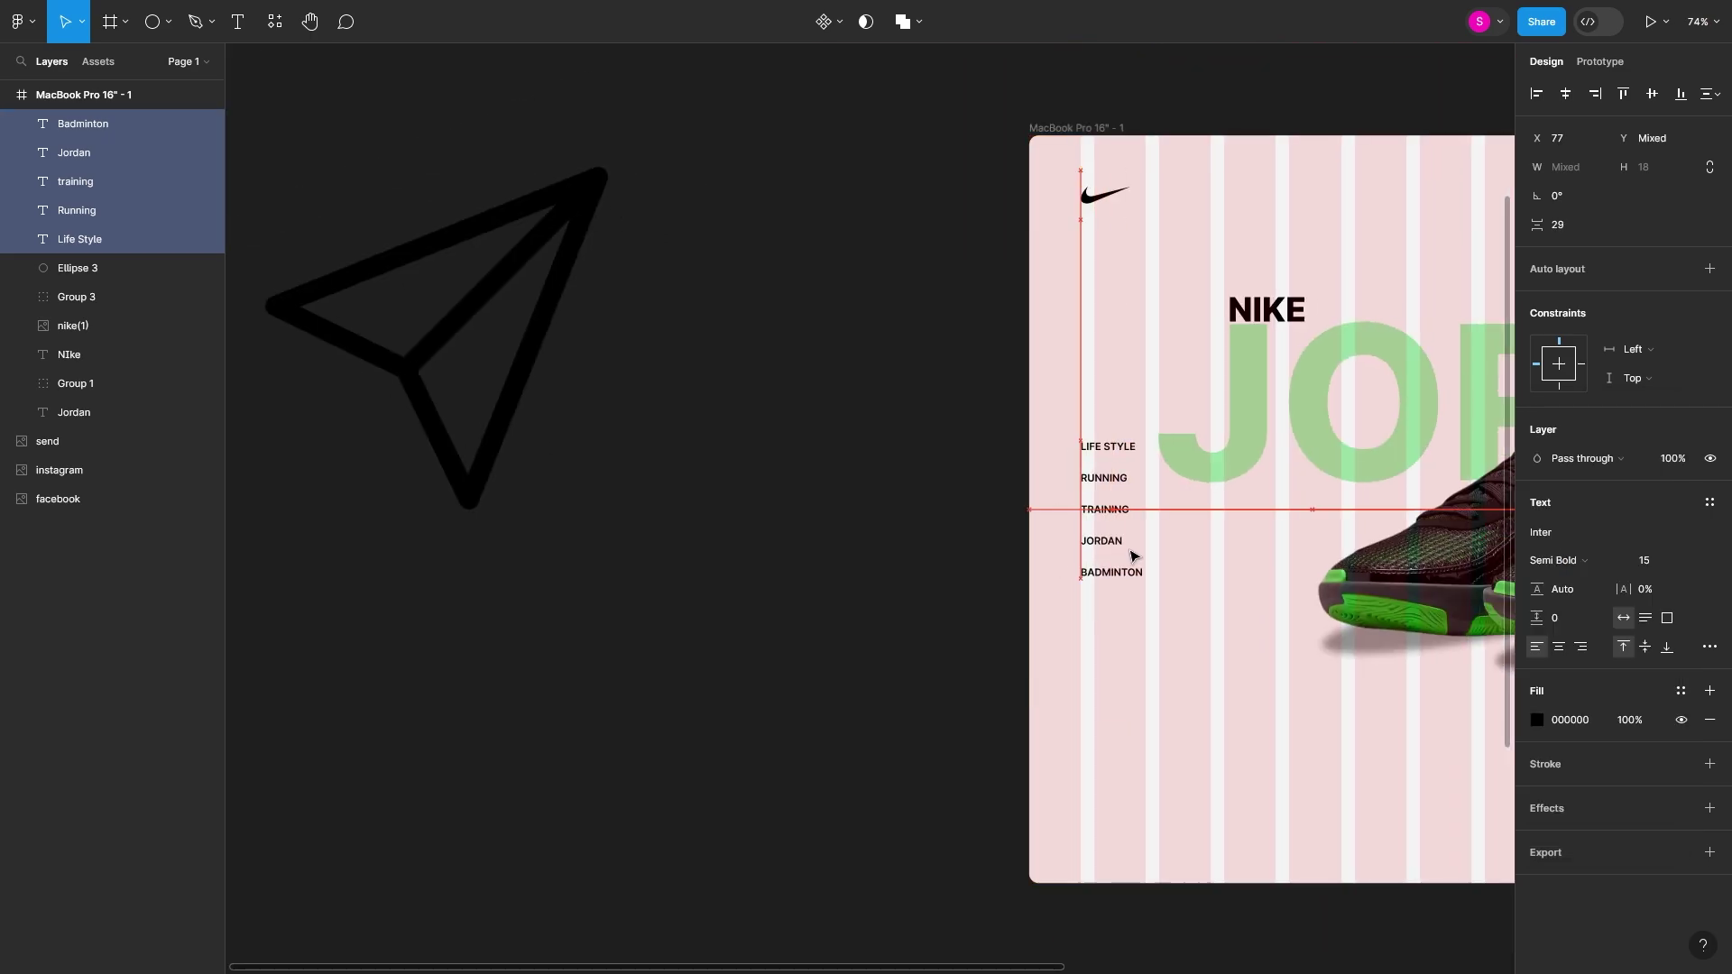
pyautogui.scroll(8, 1135, 557)
# - Move LIFE STYLE below BADMINTON and shift the whole menu list upward
pyautogui.press('Escape')
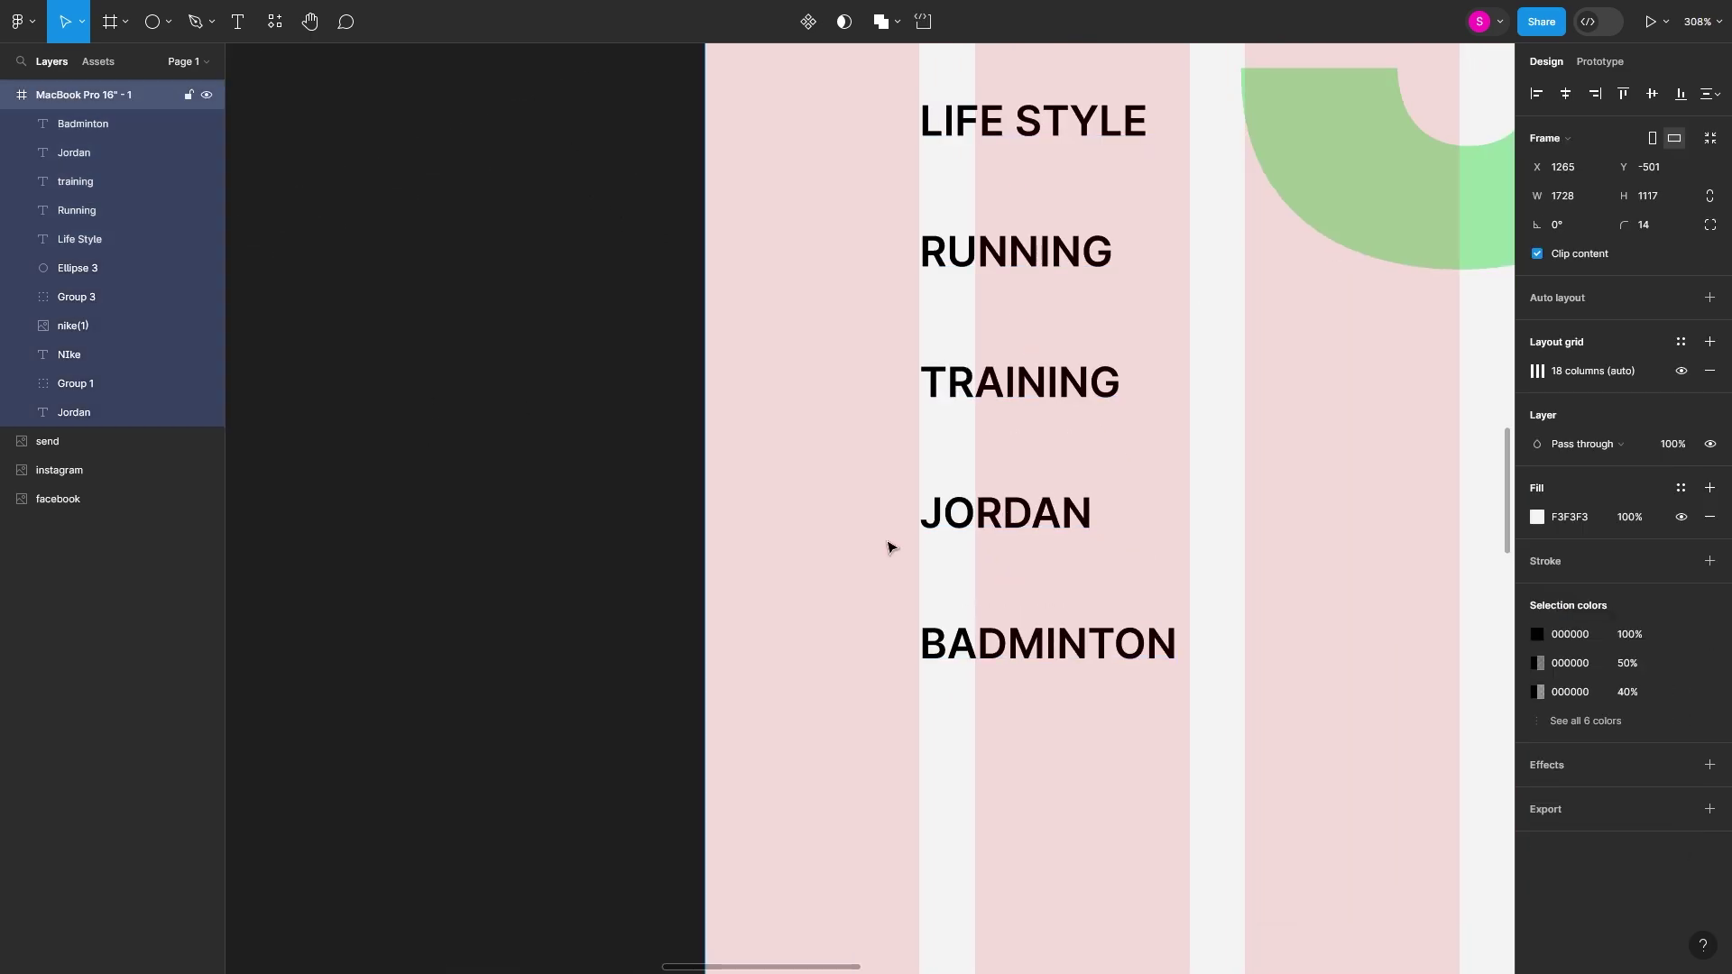
pyautogui.moveTo(1044, 110); pyautogui.dragTo(1144, 830)
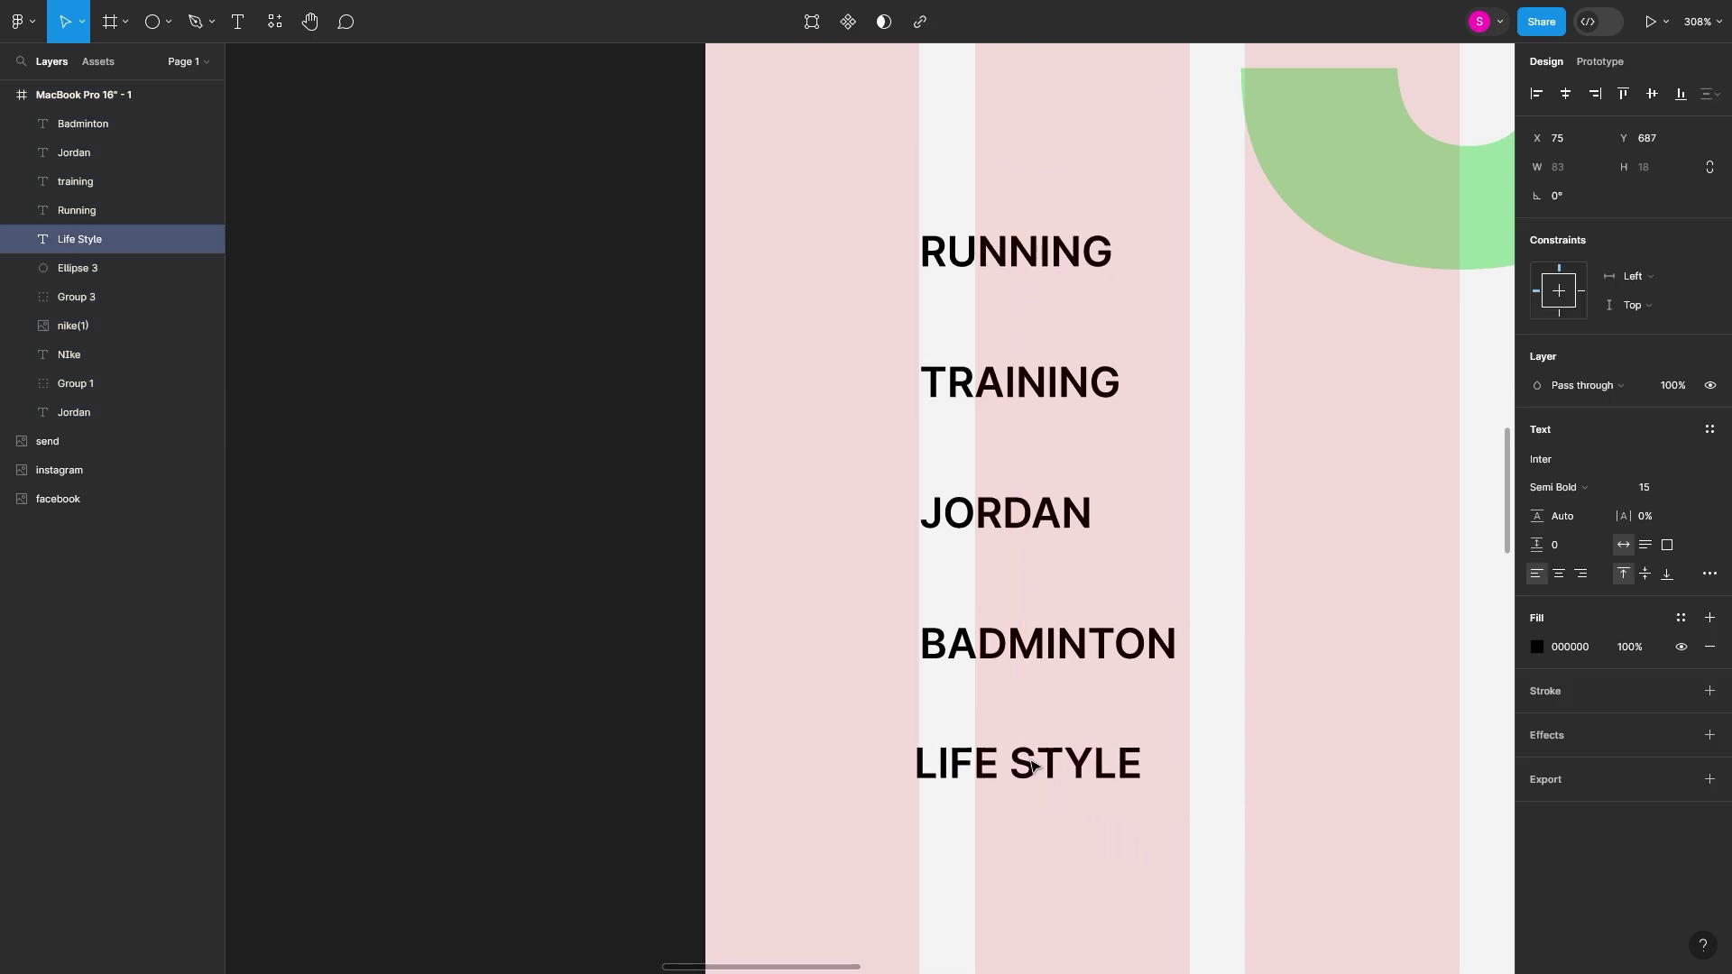
pyautogui.moveTo(1017, 888); pyautogui.dragTo(929, 270)
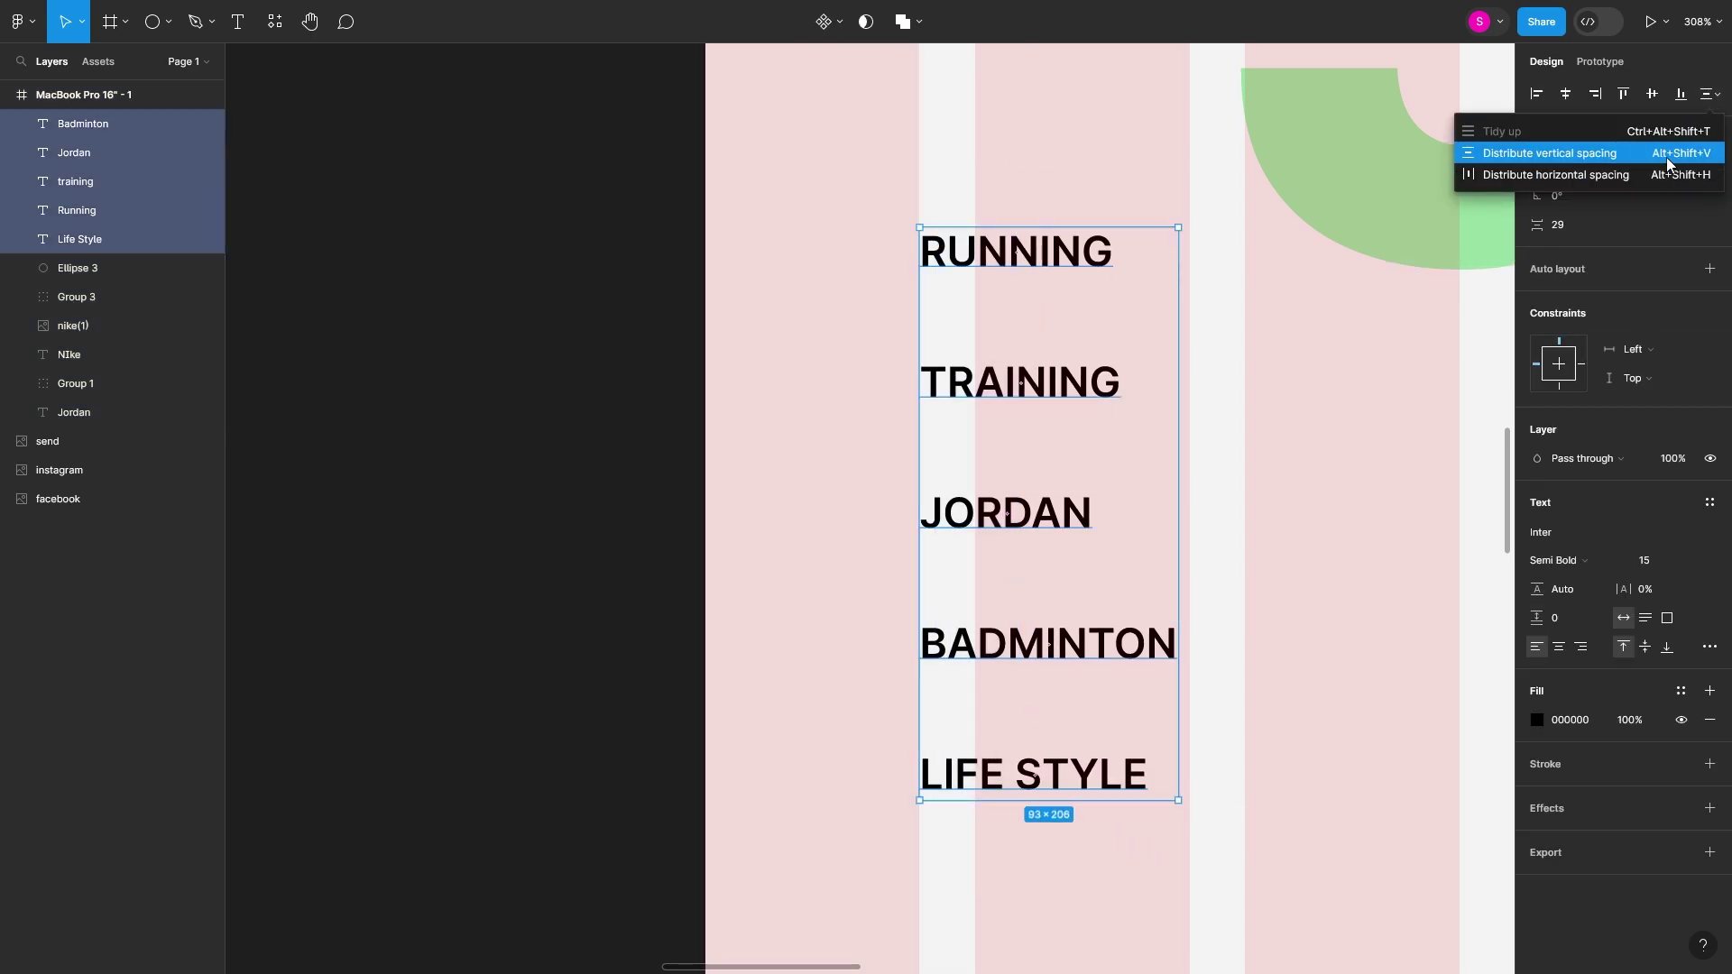
pyautogui.moveTo(1107, 565); pyautogui.dragTo(1074, 418)
# - Select the RUNNING and TRAINING labels, then switch to the Line tool
pyautogui.scroll(-2, 1075, 418)
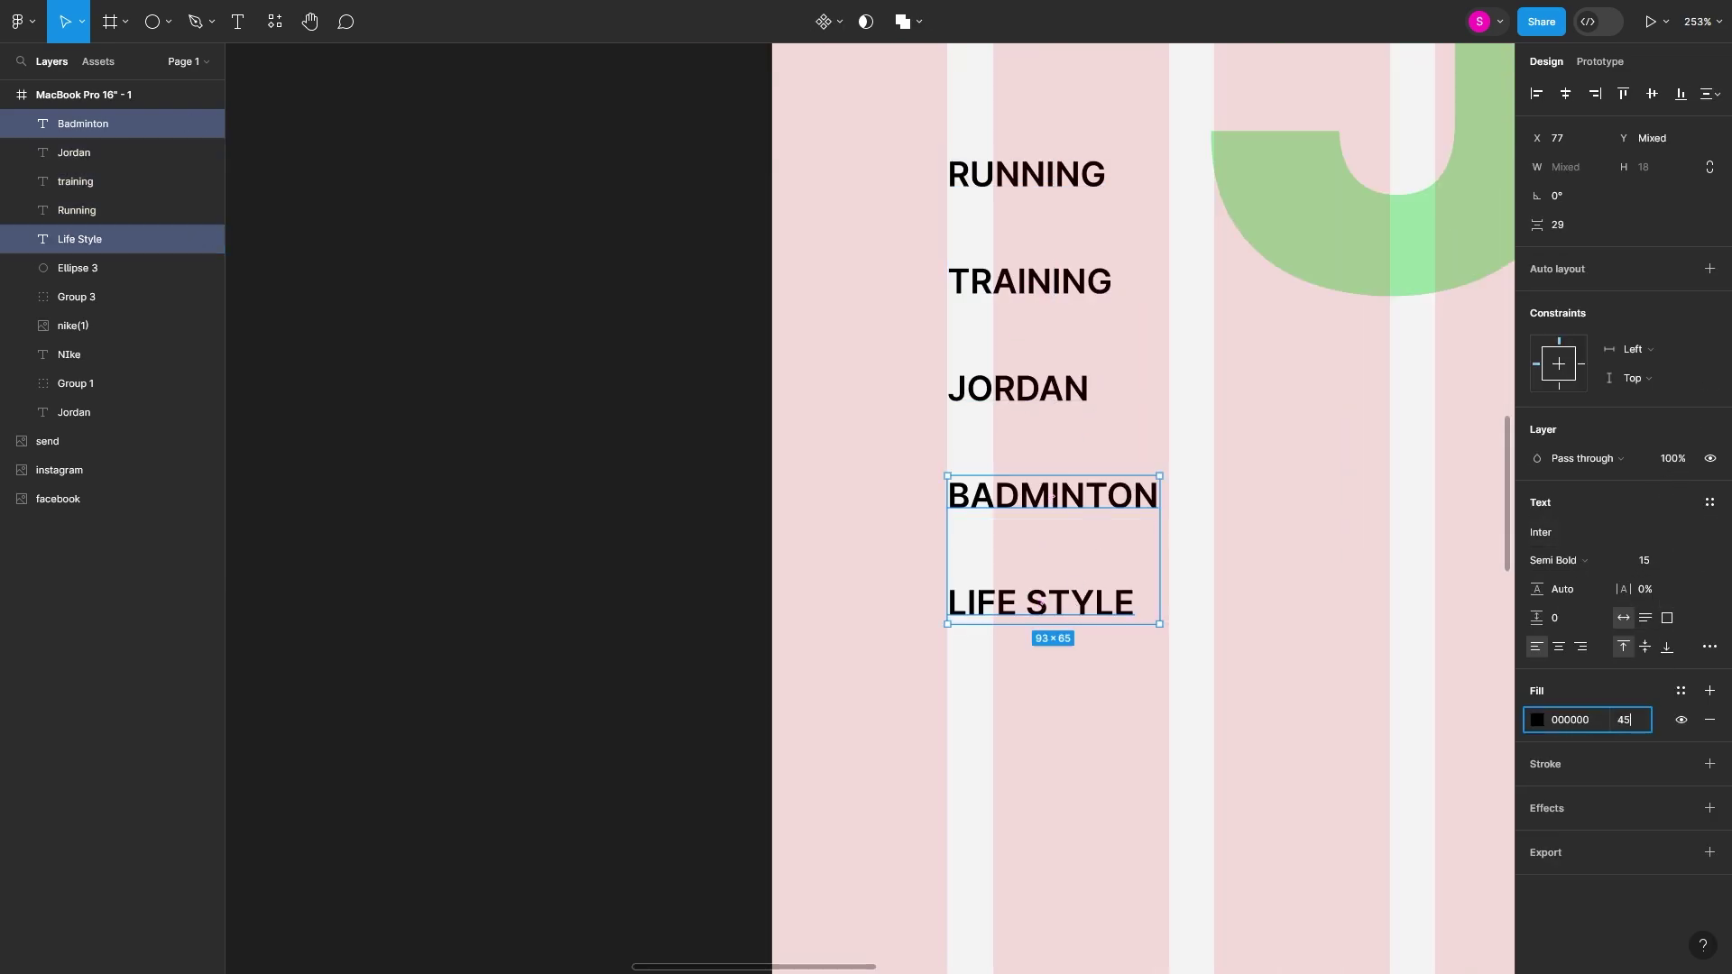
pyautogui.click(1027, 279)
pyautogui.keyDown('shift'); pyautogui.click(1027, 175); pyautogui.keyUp('shift')
pyautogui.click(168, 22)
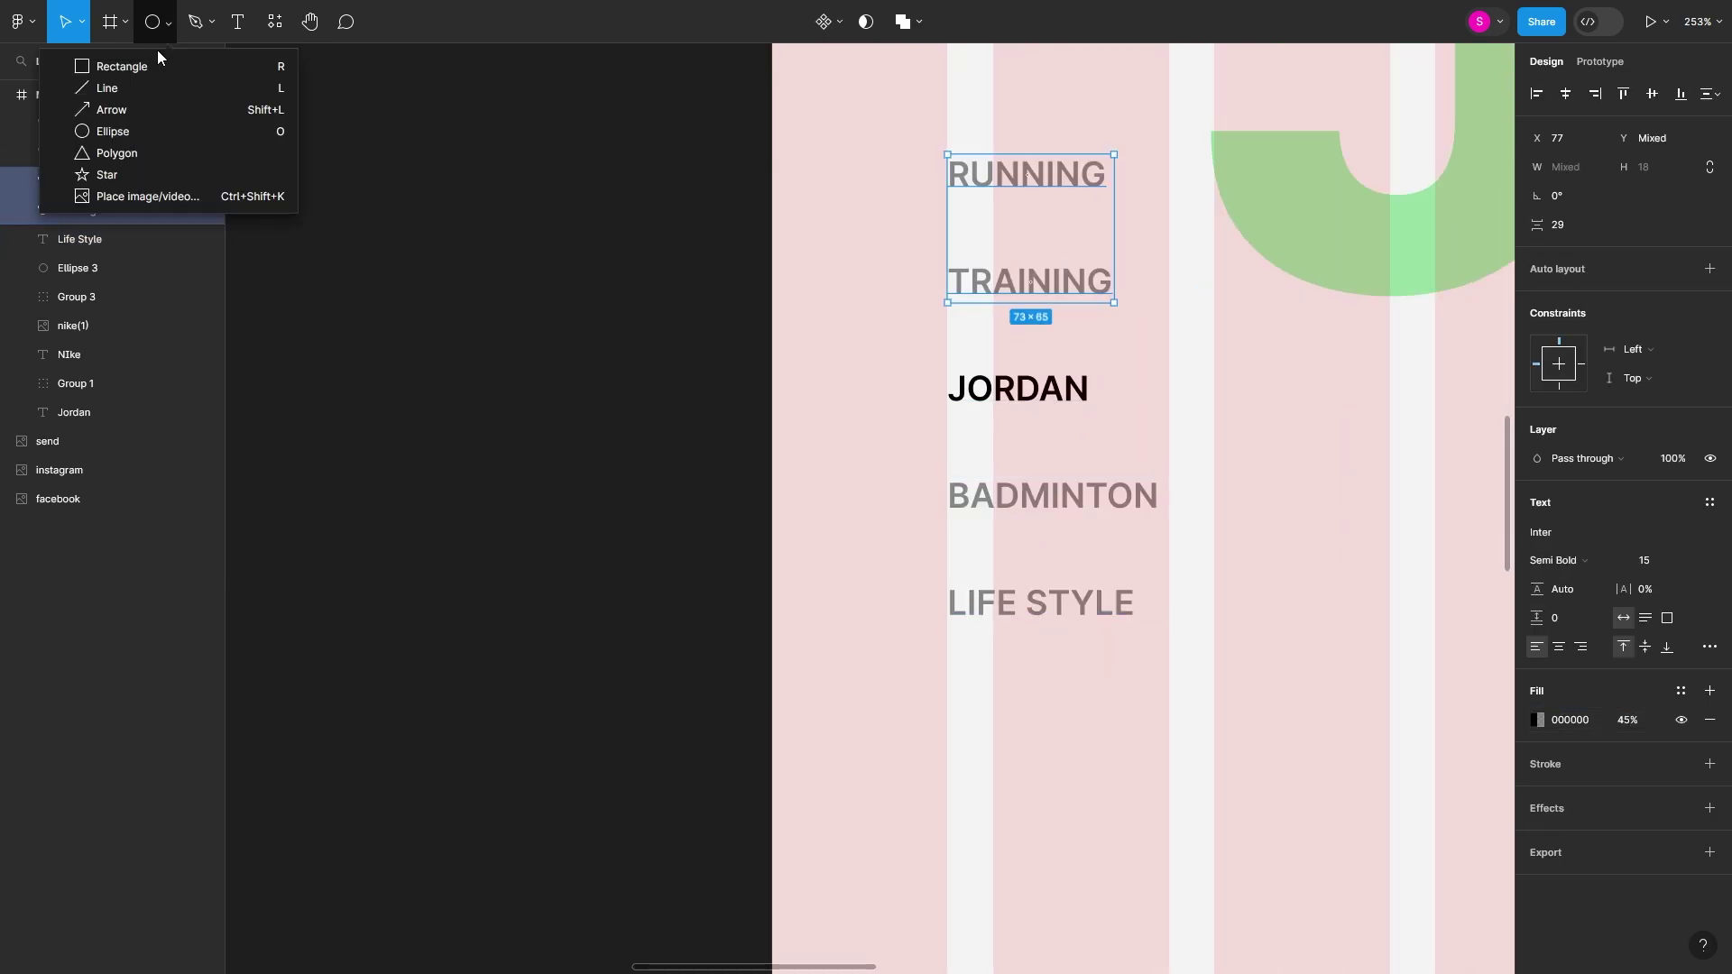
pyautogui.click(99, 85)
pyautogui.scroll(3, 912, 433)
# - Draw a short marker line leading up to the JORDAN label
pyautogui.moveTo(673, 358); pyautogui.dragTo(747, 359)
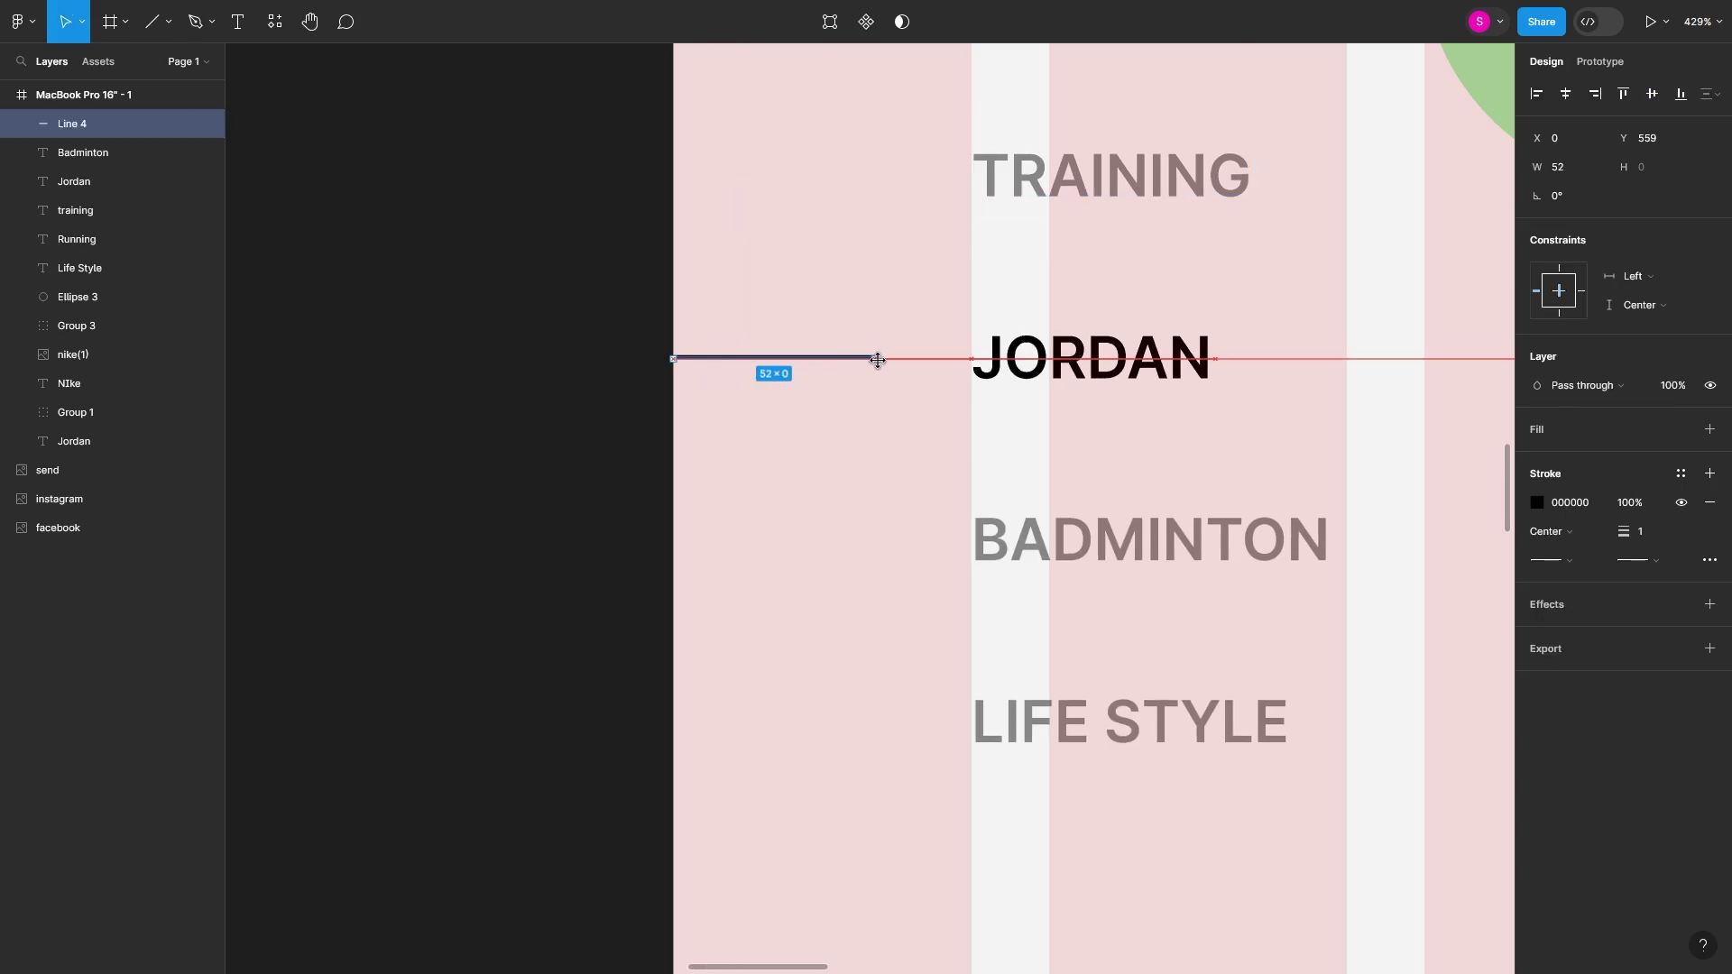
pyautogui.moveTo(878, 360); pyautogui.dragTo(902, 360)
pyautogui.keyDown('shift'); pyautogui.click(1092, 360); pyautogui.keyUp('shift')
pyautogui.scroll(-3, 1092, 360)
pyautogui.scroll(-3, 903, 360)
# - Fill JORDAN with the title's green sampled by eyedropper
pyautogui.click(1537, 720)
pyautogui.click(1324, 759)
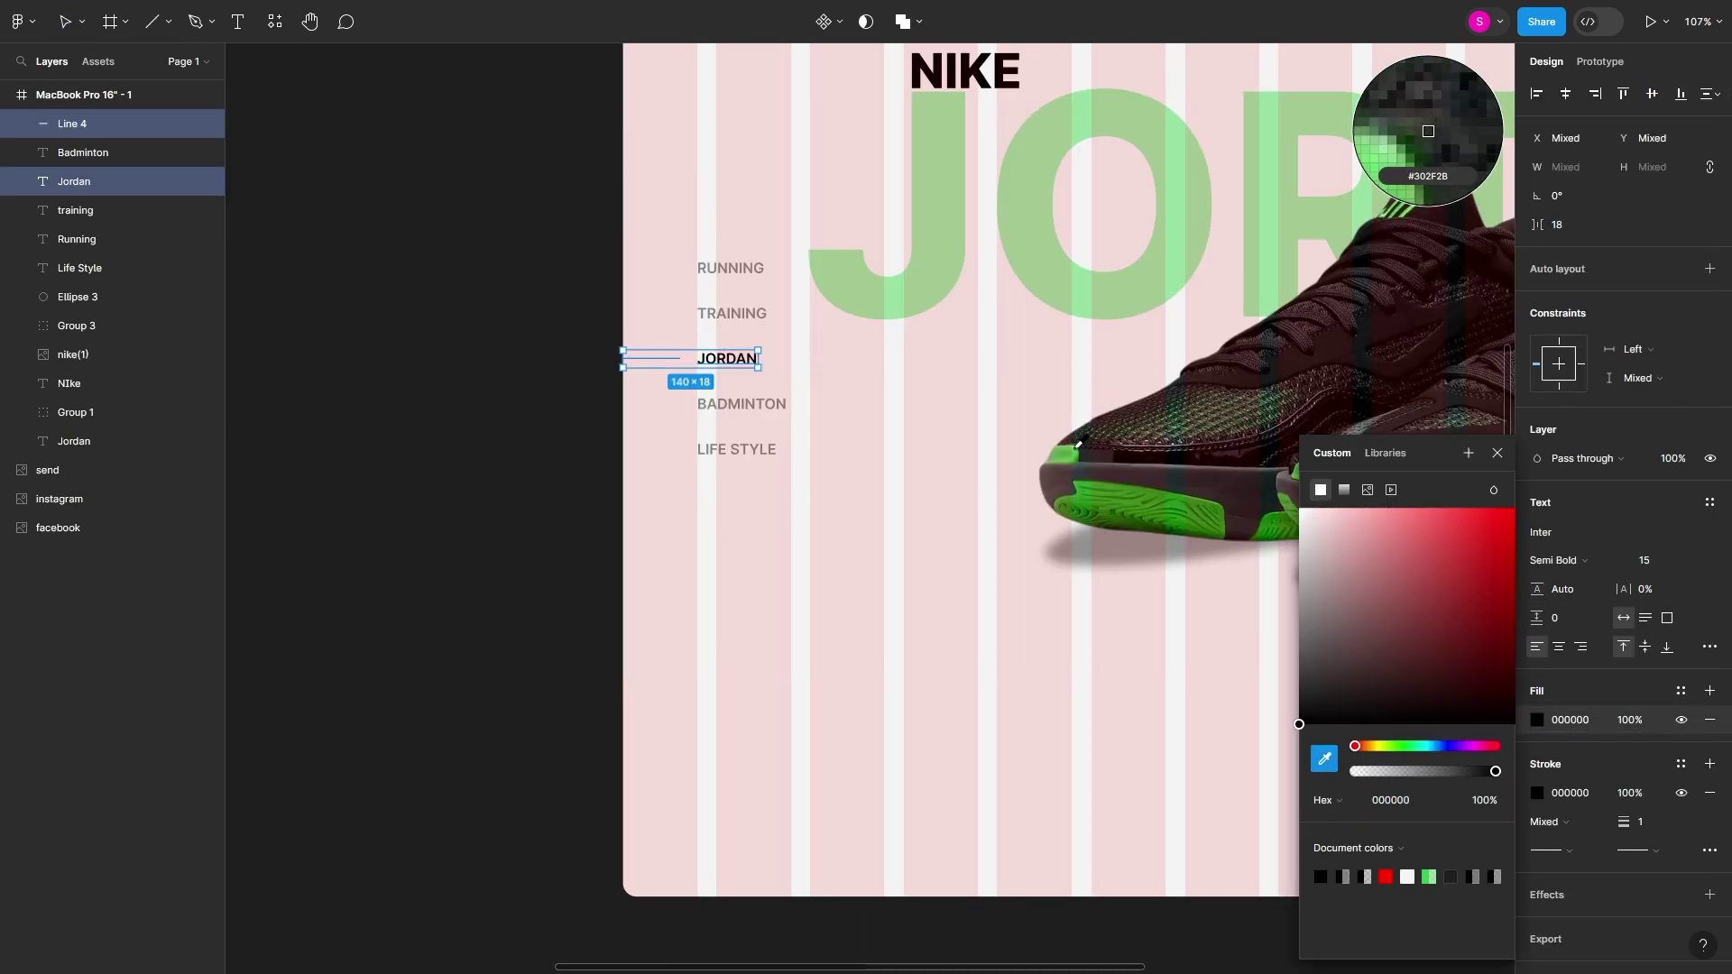
pyautogui.click(1428, 131)
pyautogui.click(1559, 560)
pyautogui.click(793, 616)
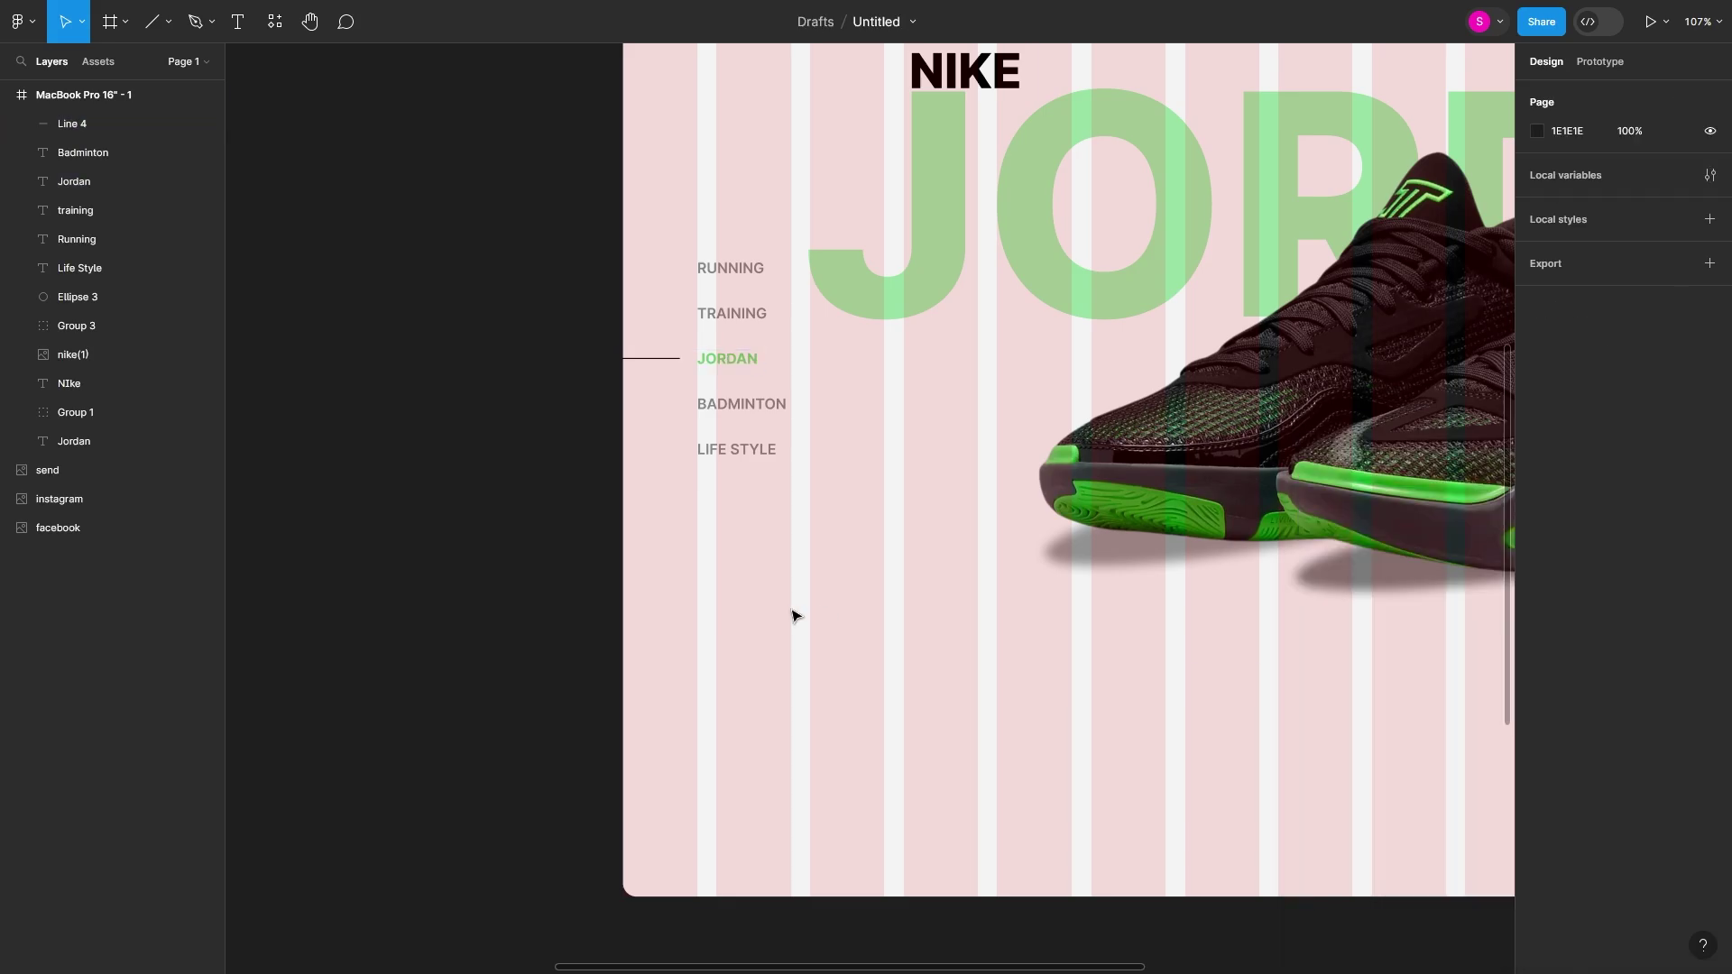
# - Set the marker line's stroke to the same title green
pyautogui.click(649, 358)
pyautogui.click(1537, 503)
pyautogui.click(1431, 852)
pyautogui.click(685, 438)
pyautogui.click(651, 358)
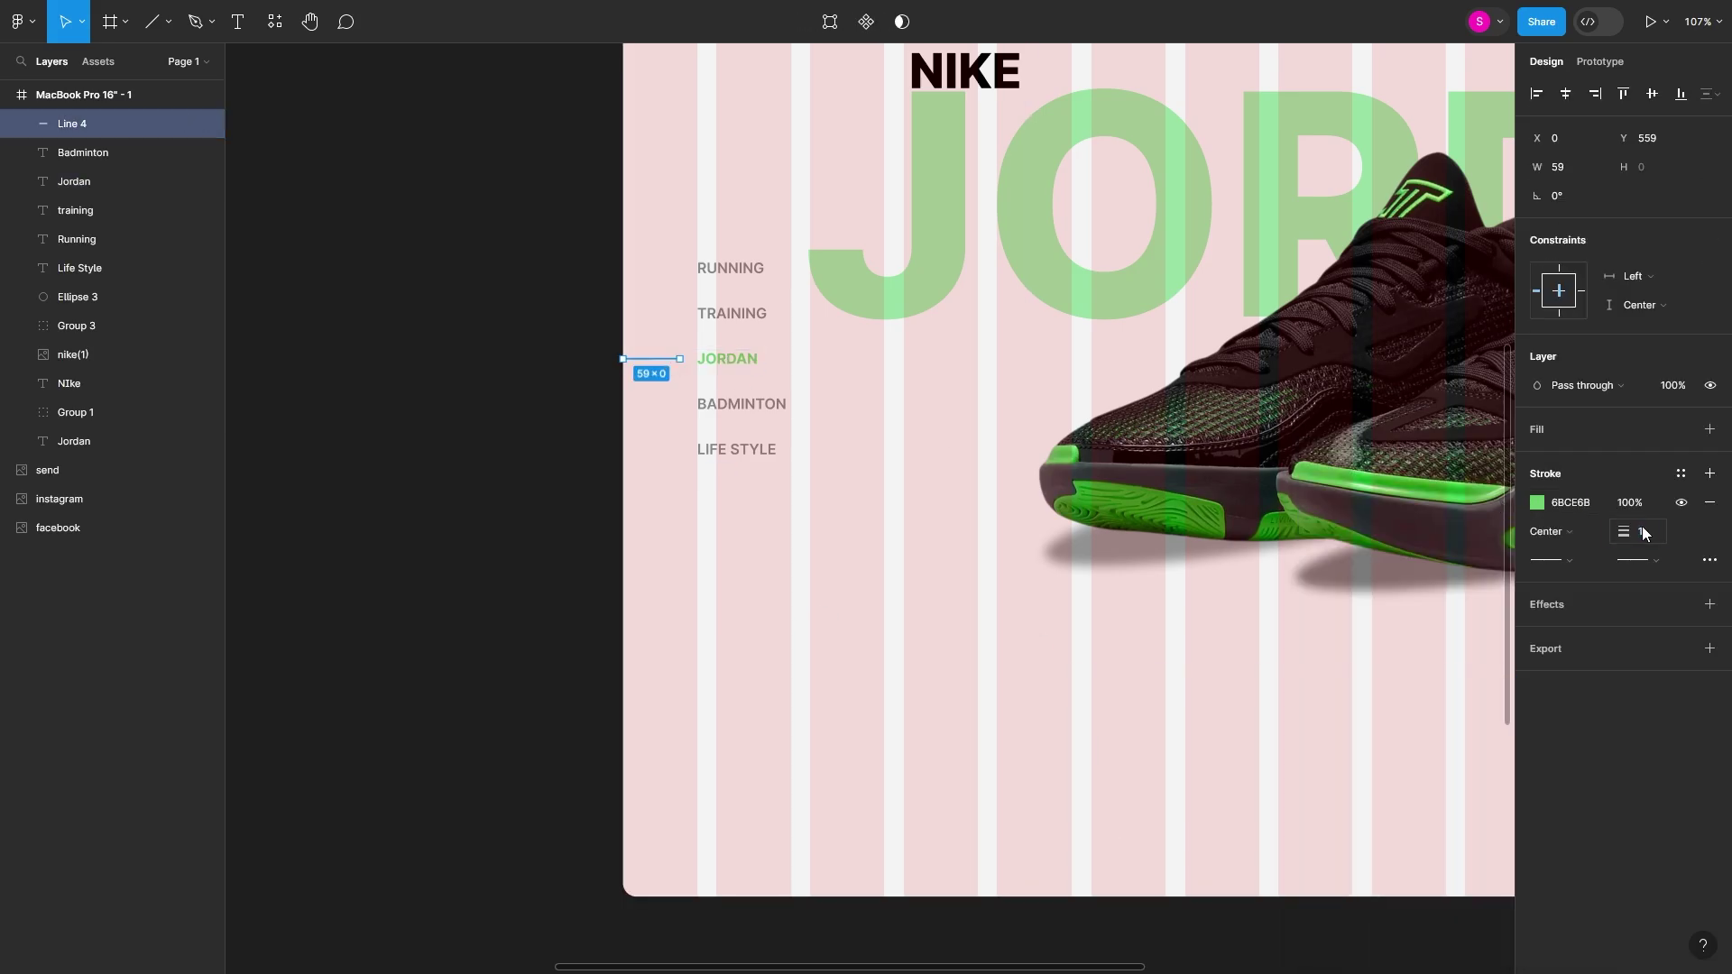
pyautogui.press('Escape')
pyautogui.scroll(-5, 1013, 773)
pyautogui.scroll(3, 804, 491)
pyautogui.scroll(-3, 781, 665)
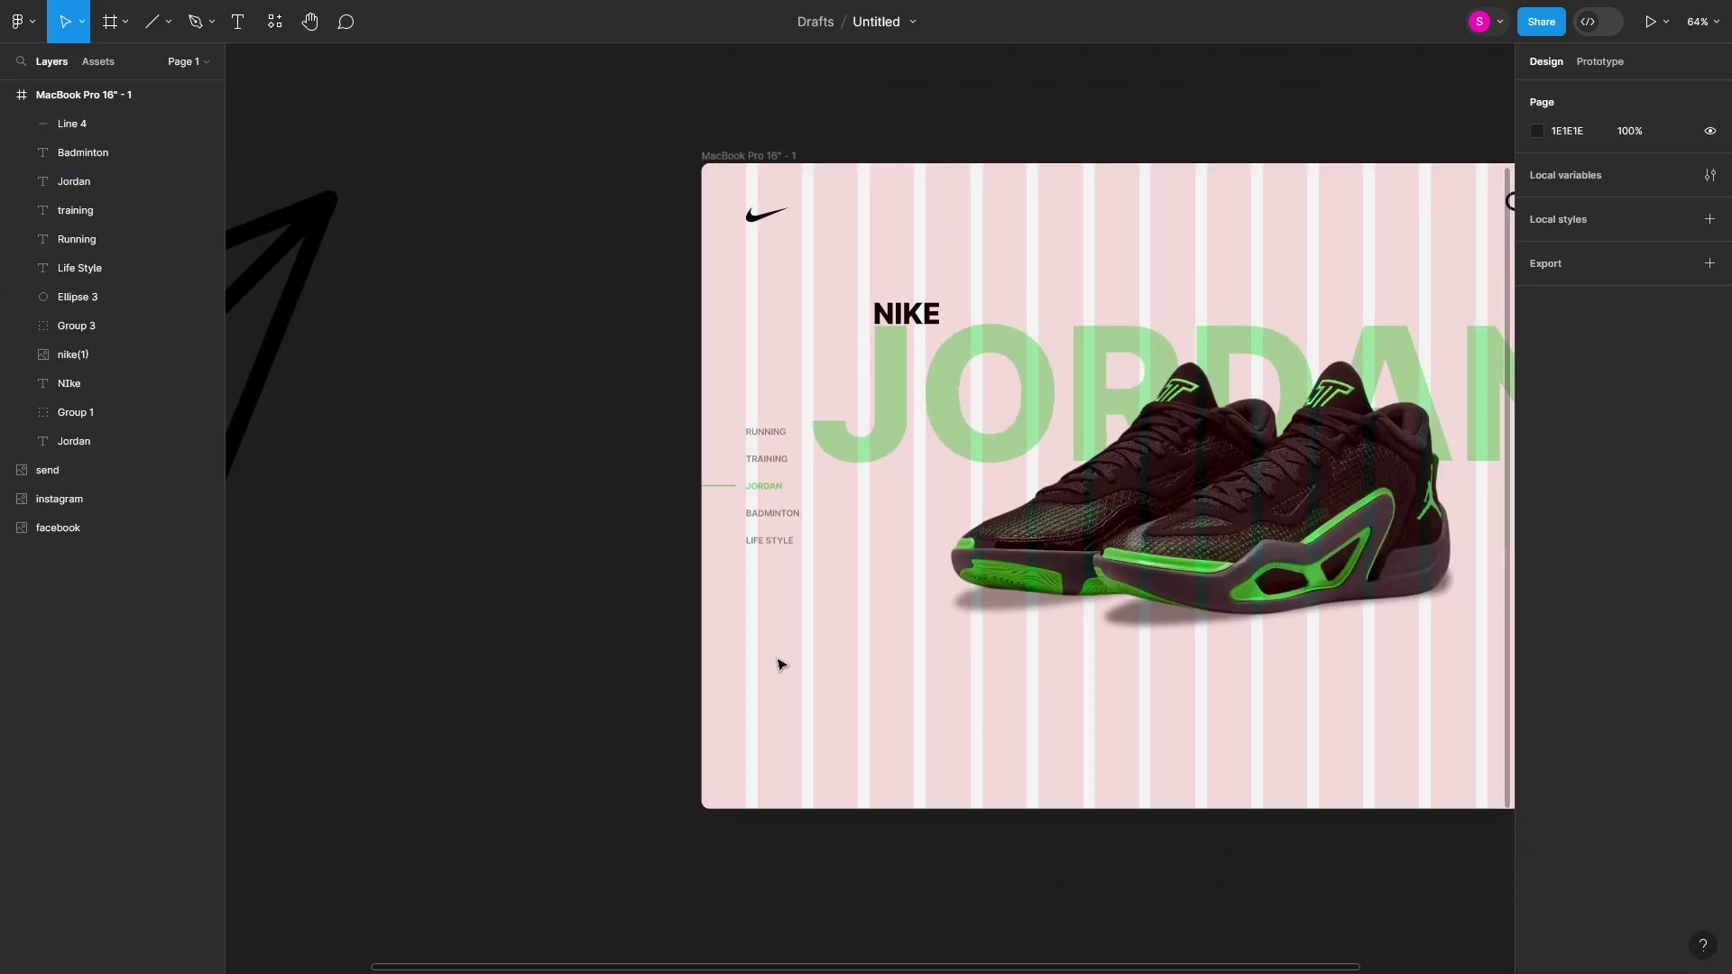
pyautogui.scroll(2, 781, 665)
pyautogui.hscroll(1, 778, 663)
pyautogui.hscroll(4, 785, 577)
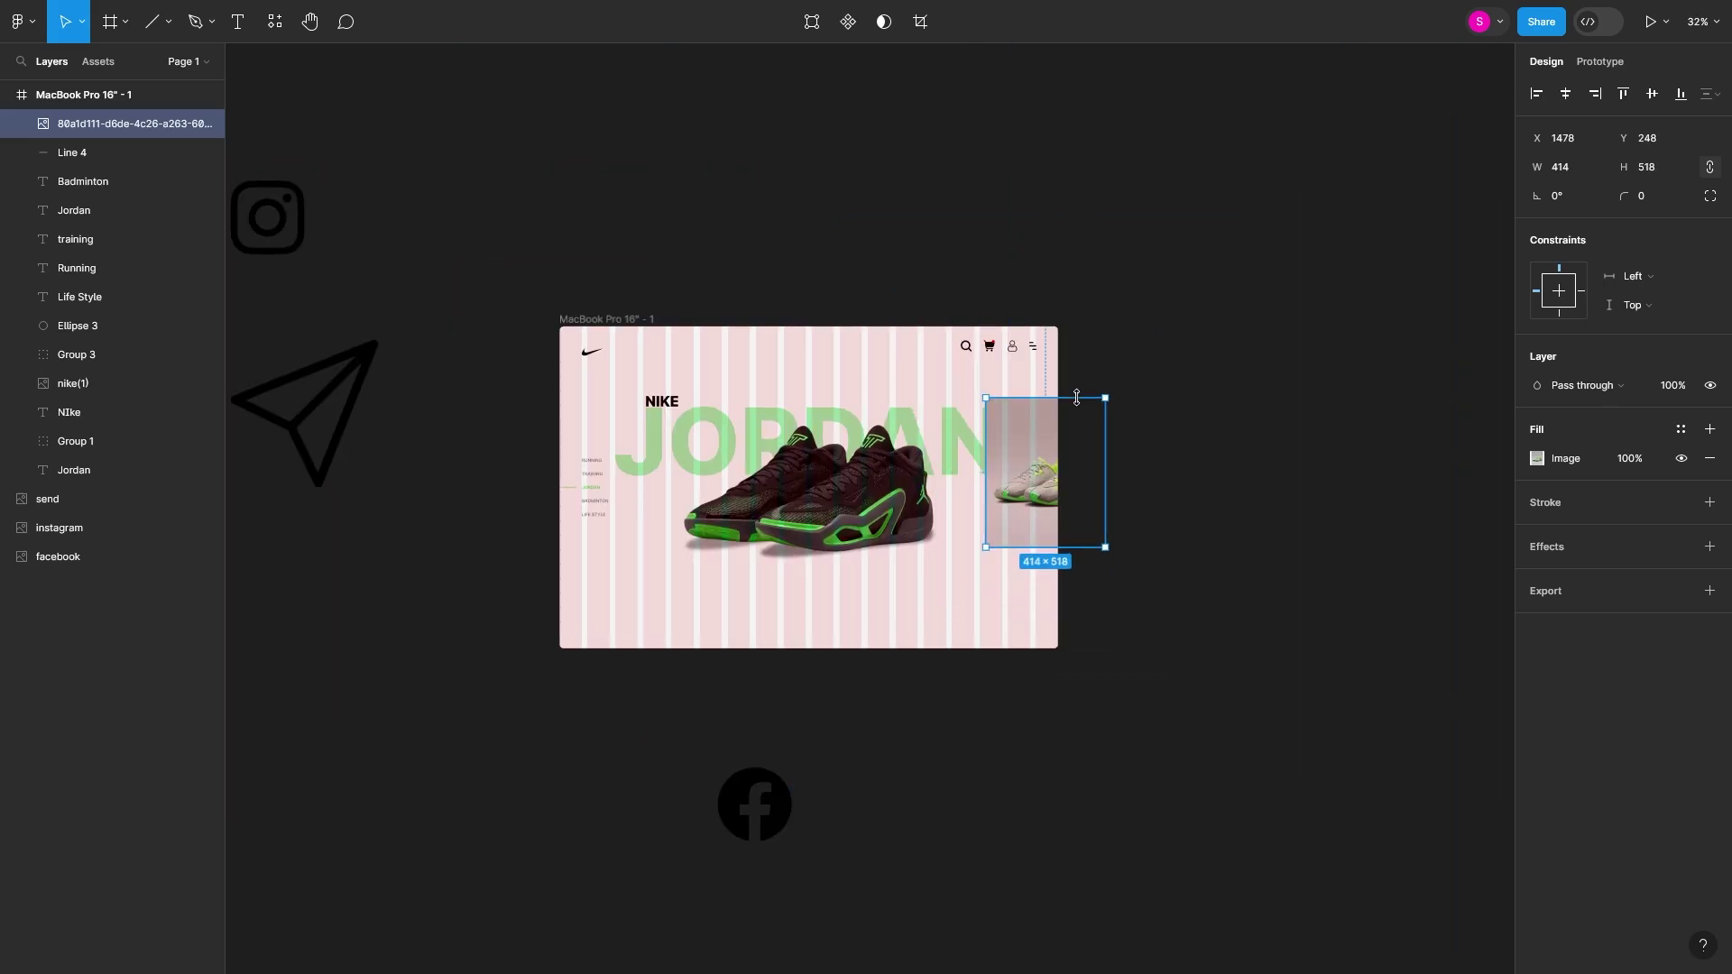
# - Resize the small shoe thumbnail and center it vertically at the frame's right edge
pyautogui.moveTo(1077, 397); pyautogui.dragTo(1056, 479)
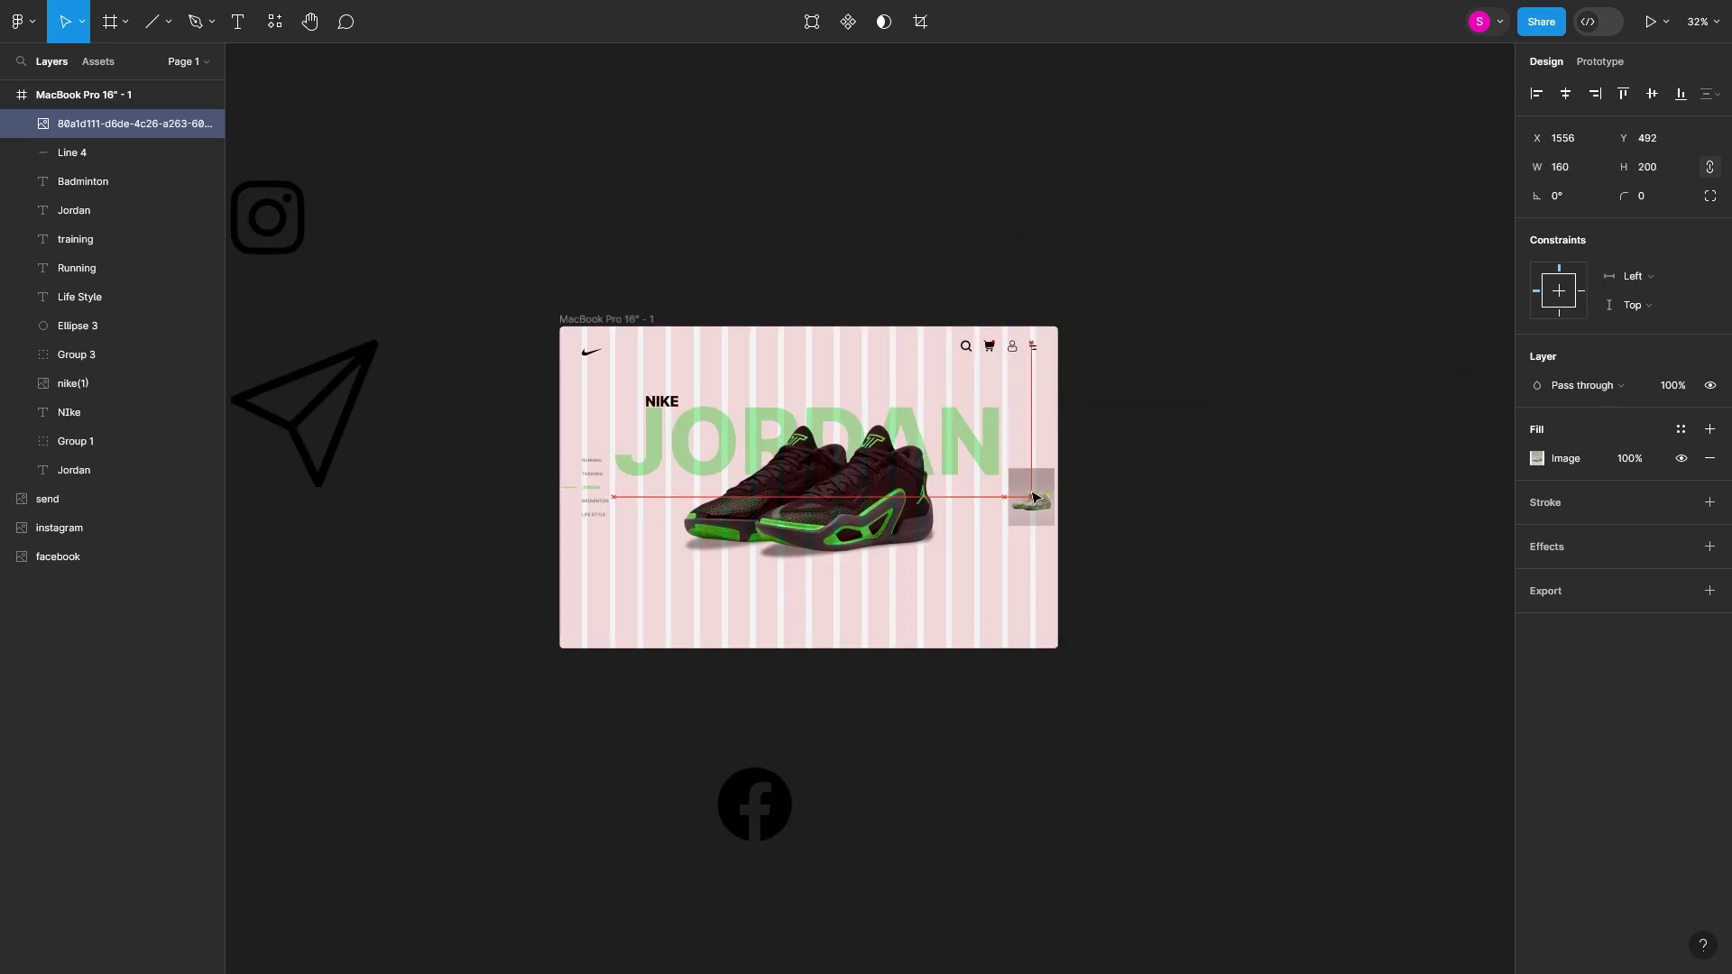
pyautogui.scroll(5, 1039, 515)
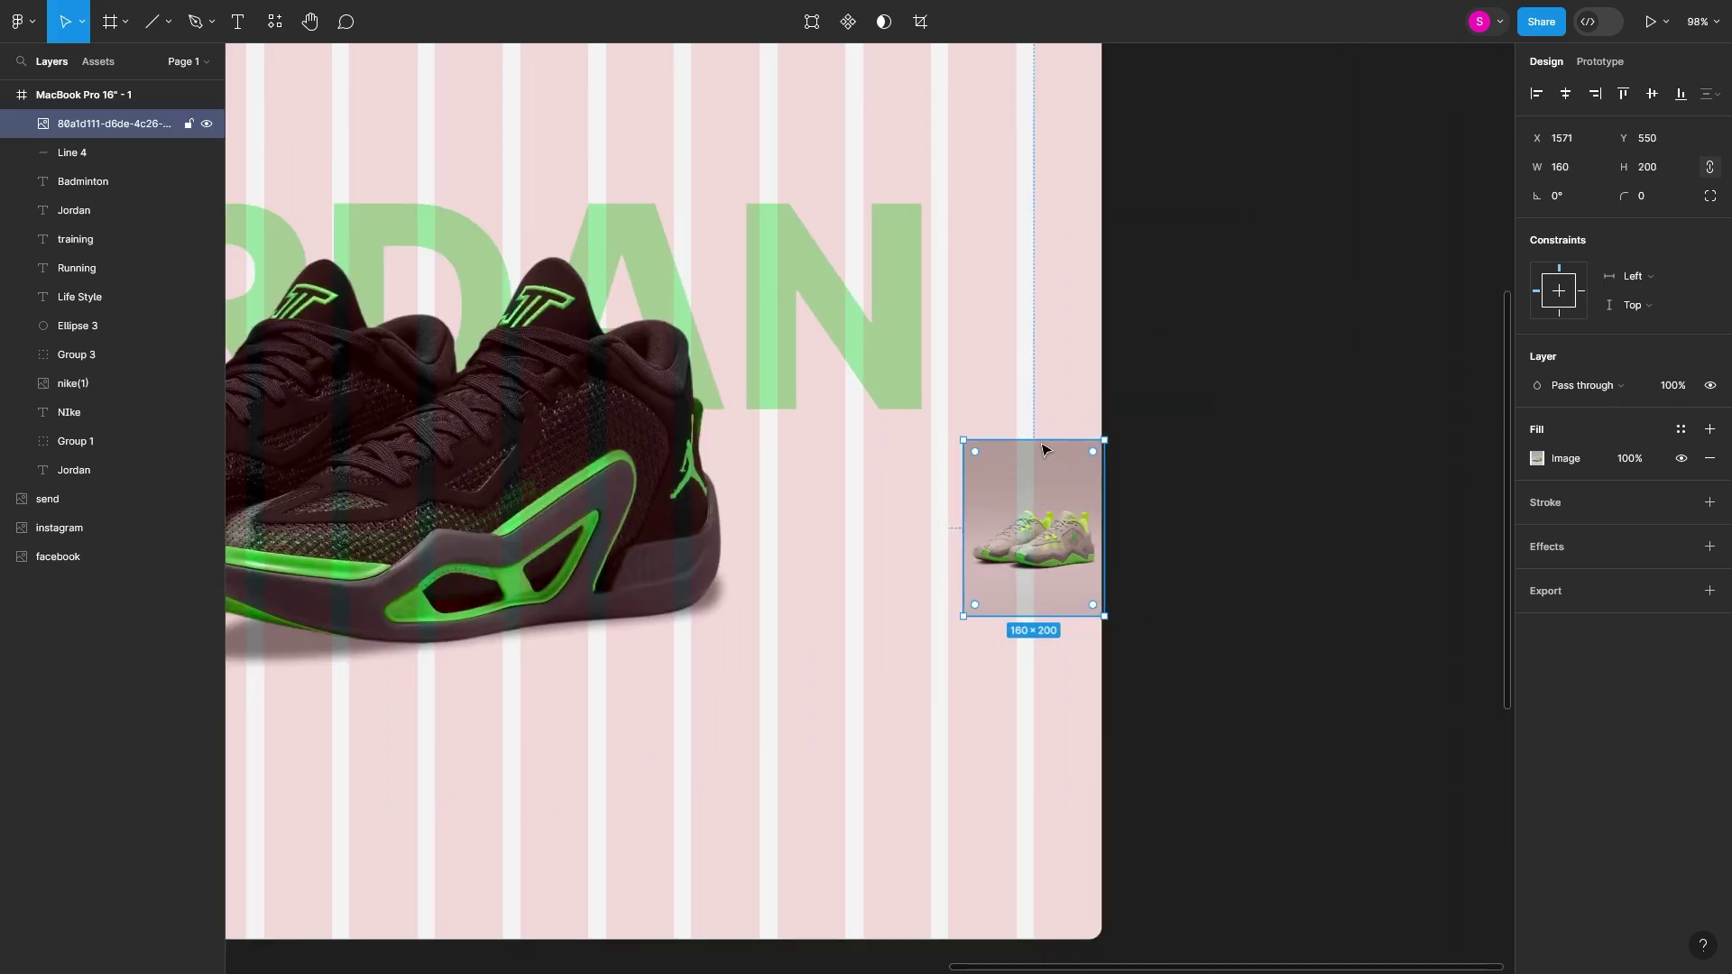
pyautogui.moveTo(1046, 469); pyautogui.dragTo(1046, 539)
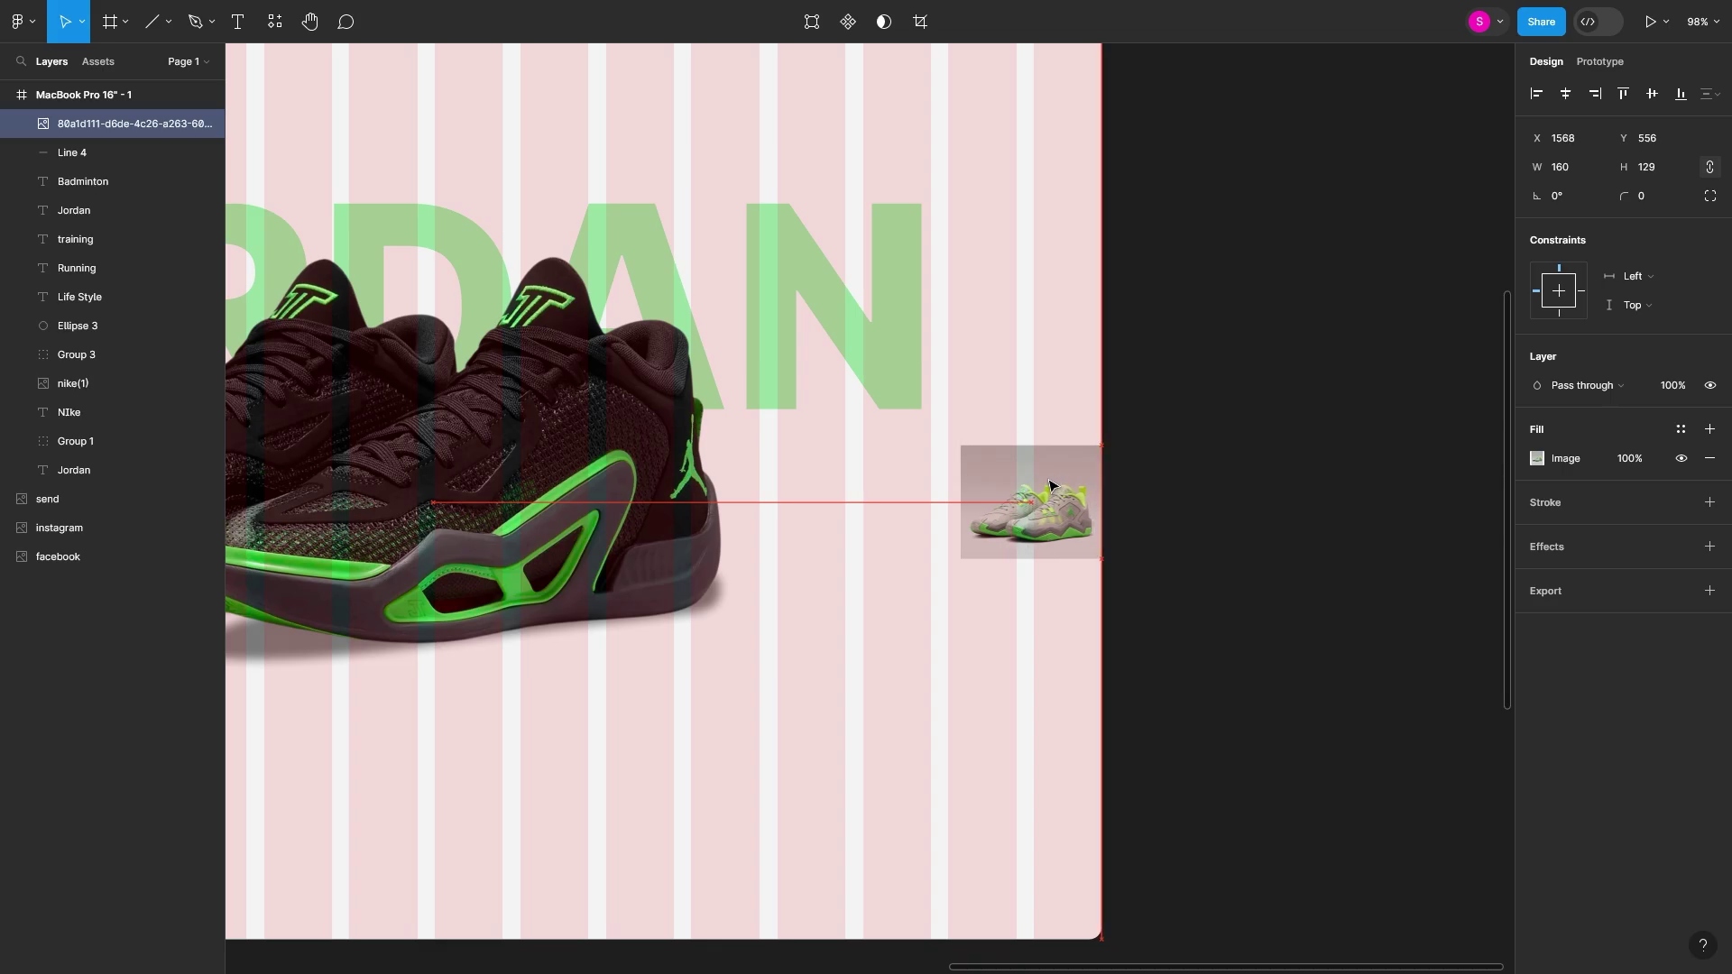
pyautogui.moveTo(962, 502); pyautogui.dragTo(931, 501)
pyautogui.scroll(-3, 976, 543)
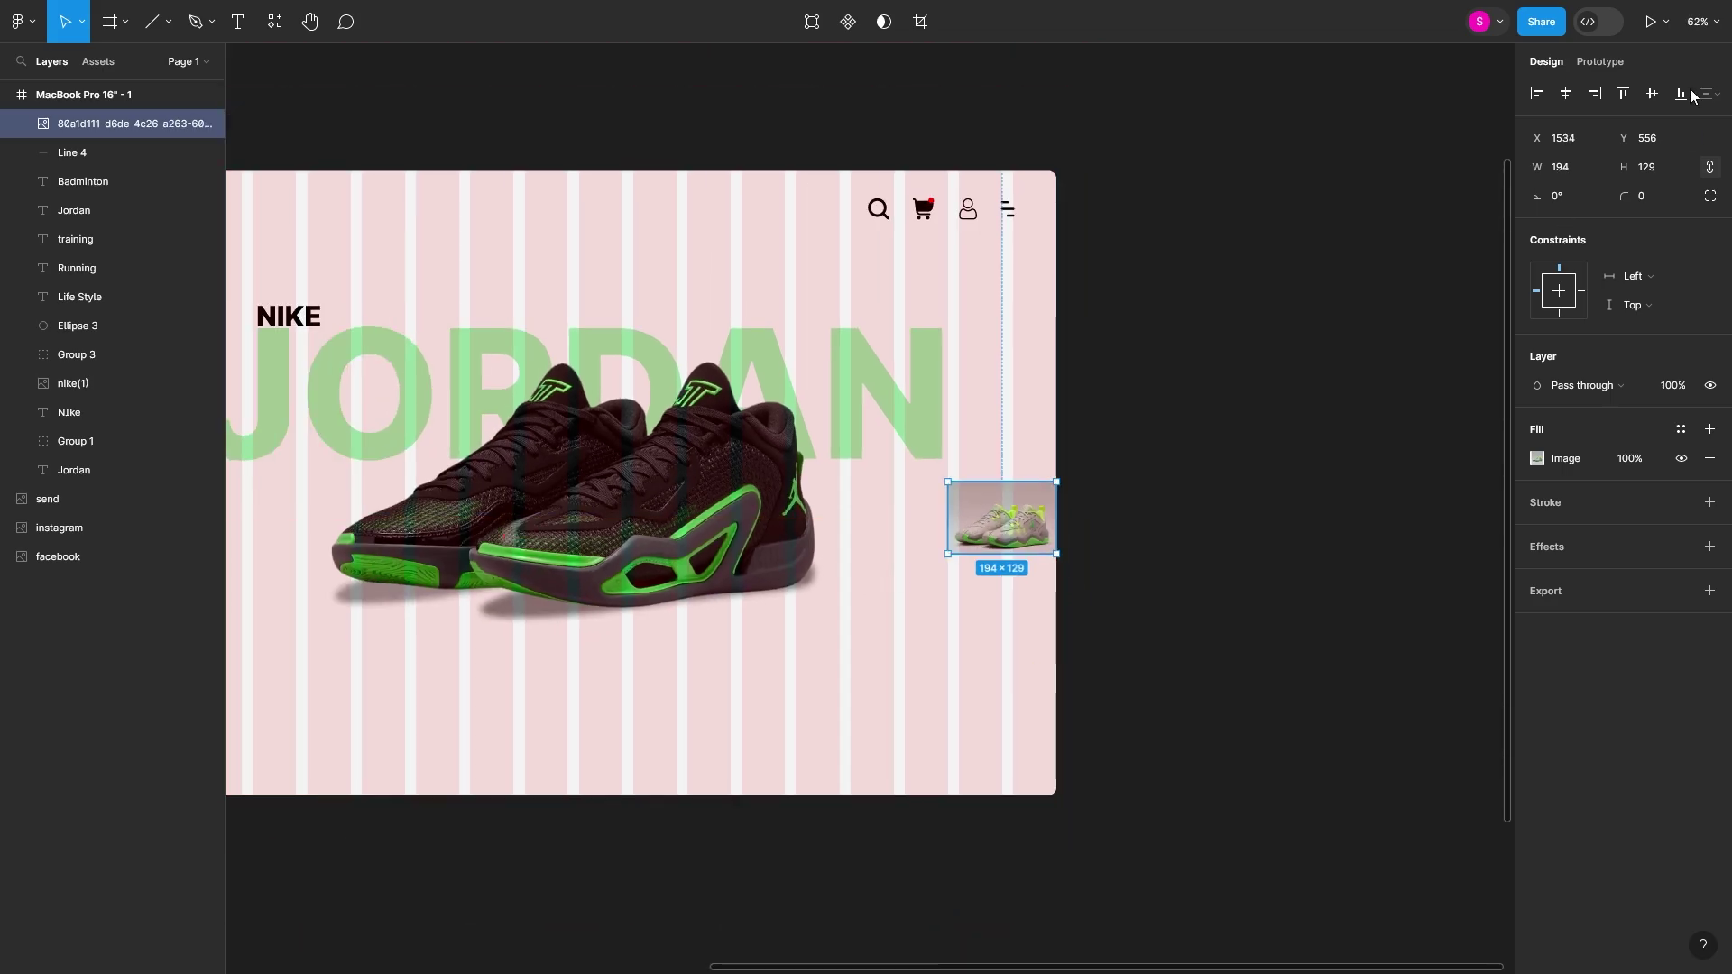
pyautogui.click(1651, 93)
pyautogui.hscroll(-2, 1163, 503)
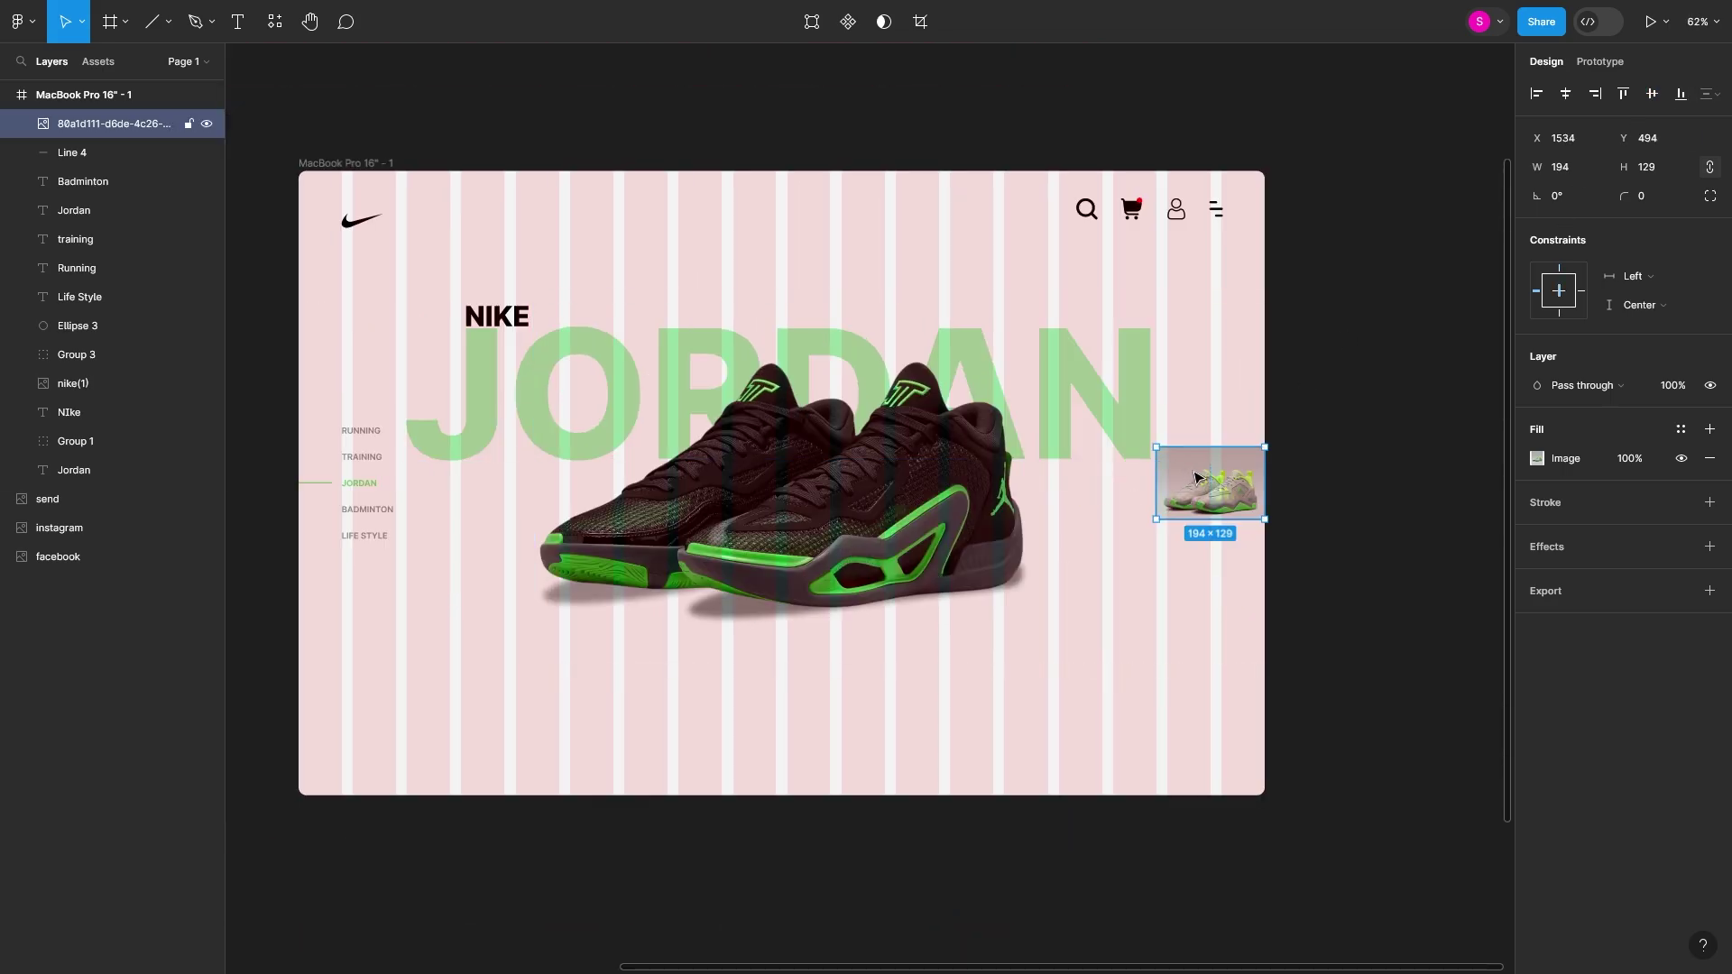
pyautogui.moveTo(1191, 512); pyautogui.dragTo(1177, 585)
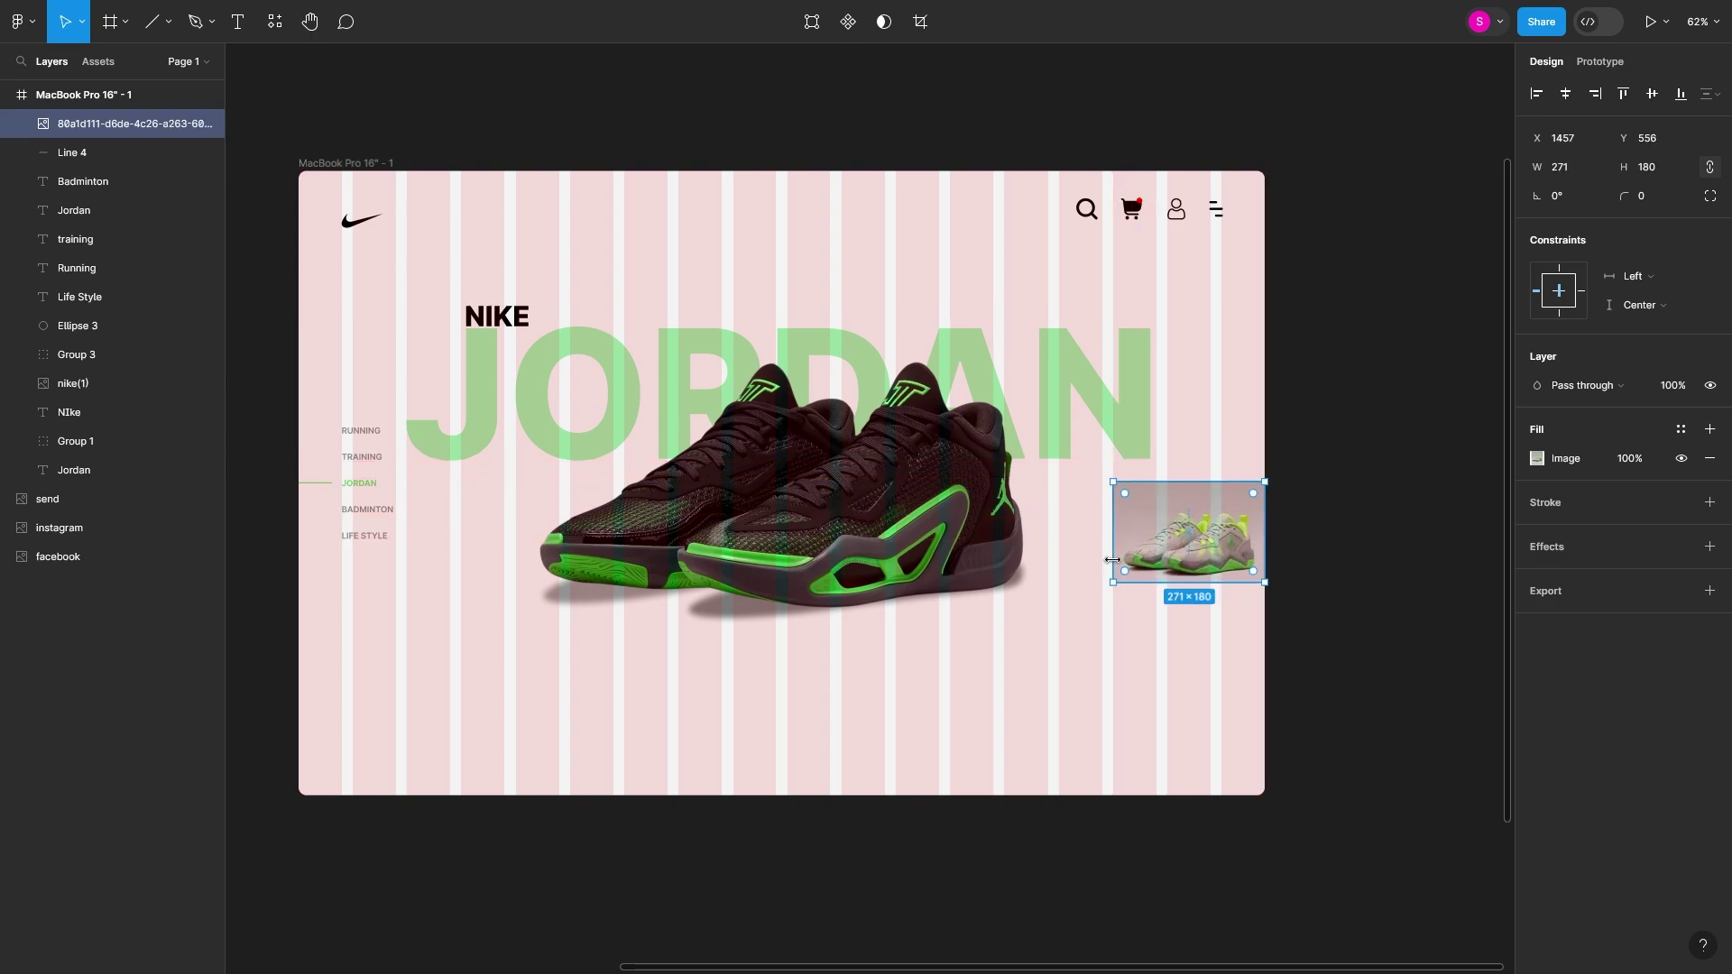
pyautogui.click(1178, 584)
# - Round the thumbnail's top-left and bottom-left corners to 15, then start a text box below it
pyautogui.click(1709, 196)
pyautogui.moveTo(1320, 239)
pyautogui.mouseDown()
pyautogui.moveTo(1367, 253)
pyautogui.moveTo(1585, 228)
pyautogui.mouseUp()
pyautogui.write('1')
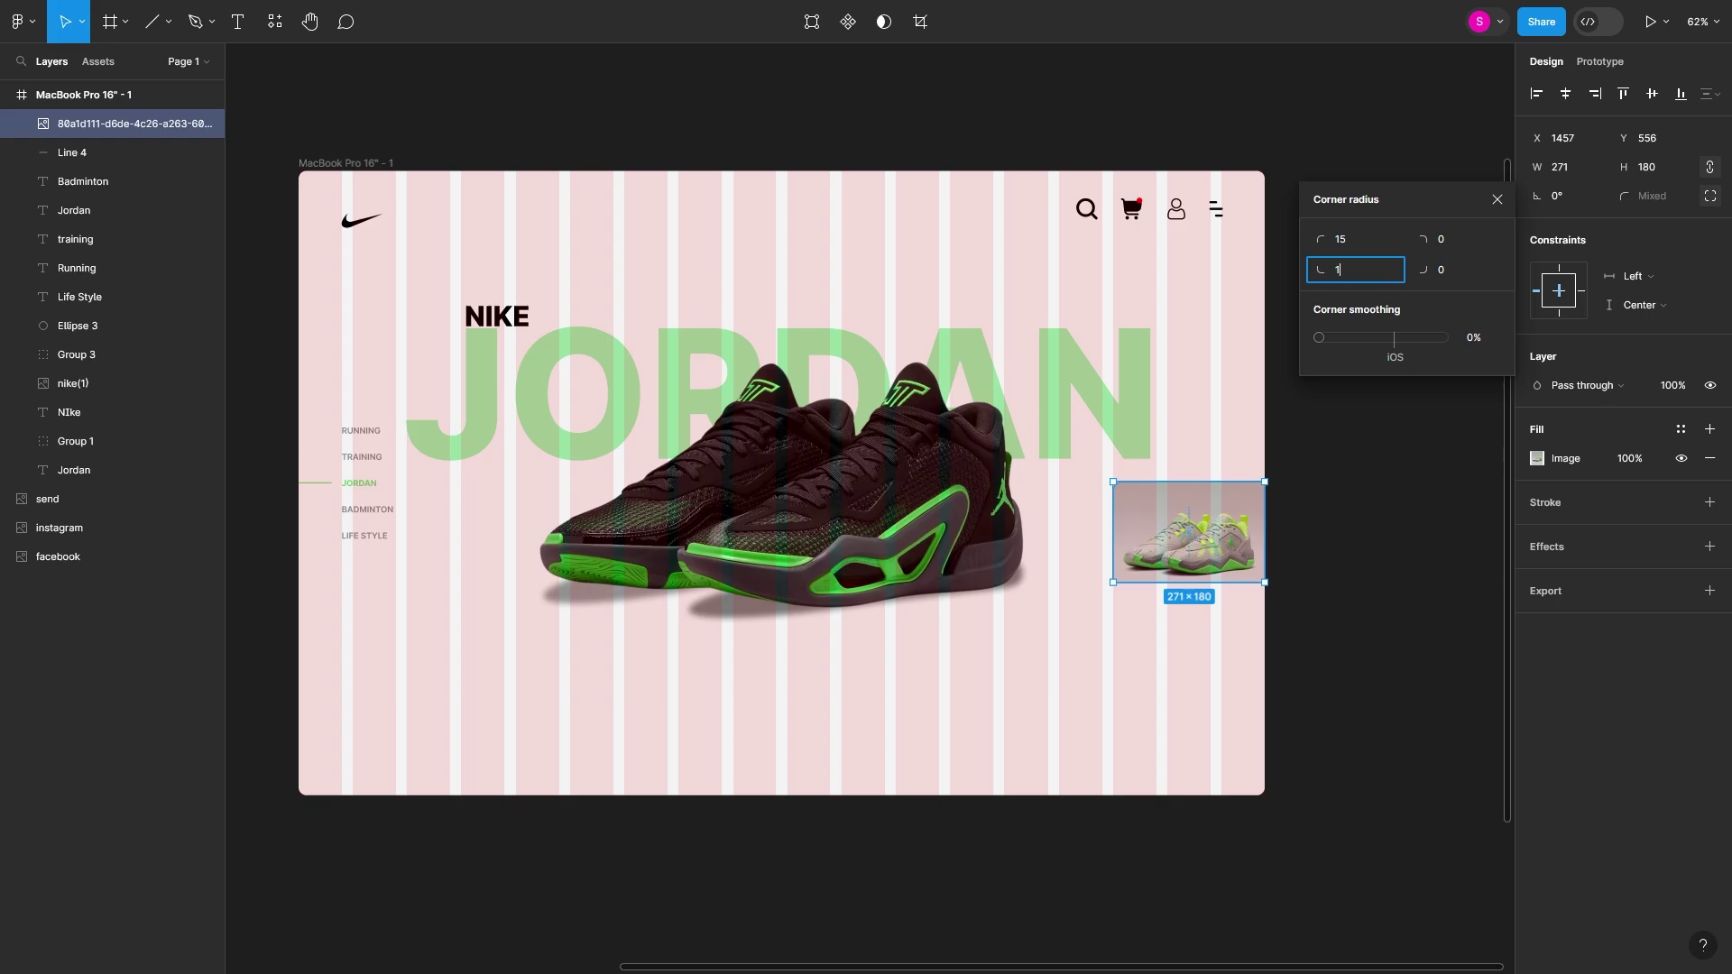
pyautogui.click(1313, 461)
pyautogui.click(1241, 554)
pyautogui.click(237, 21)
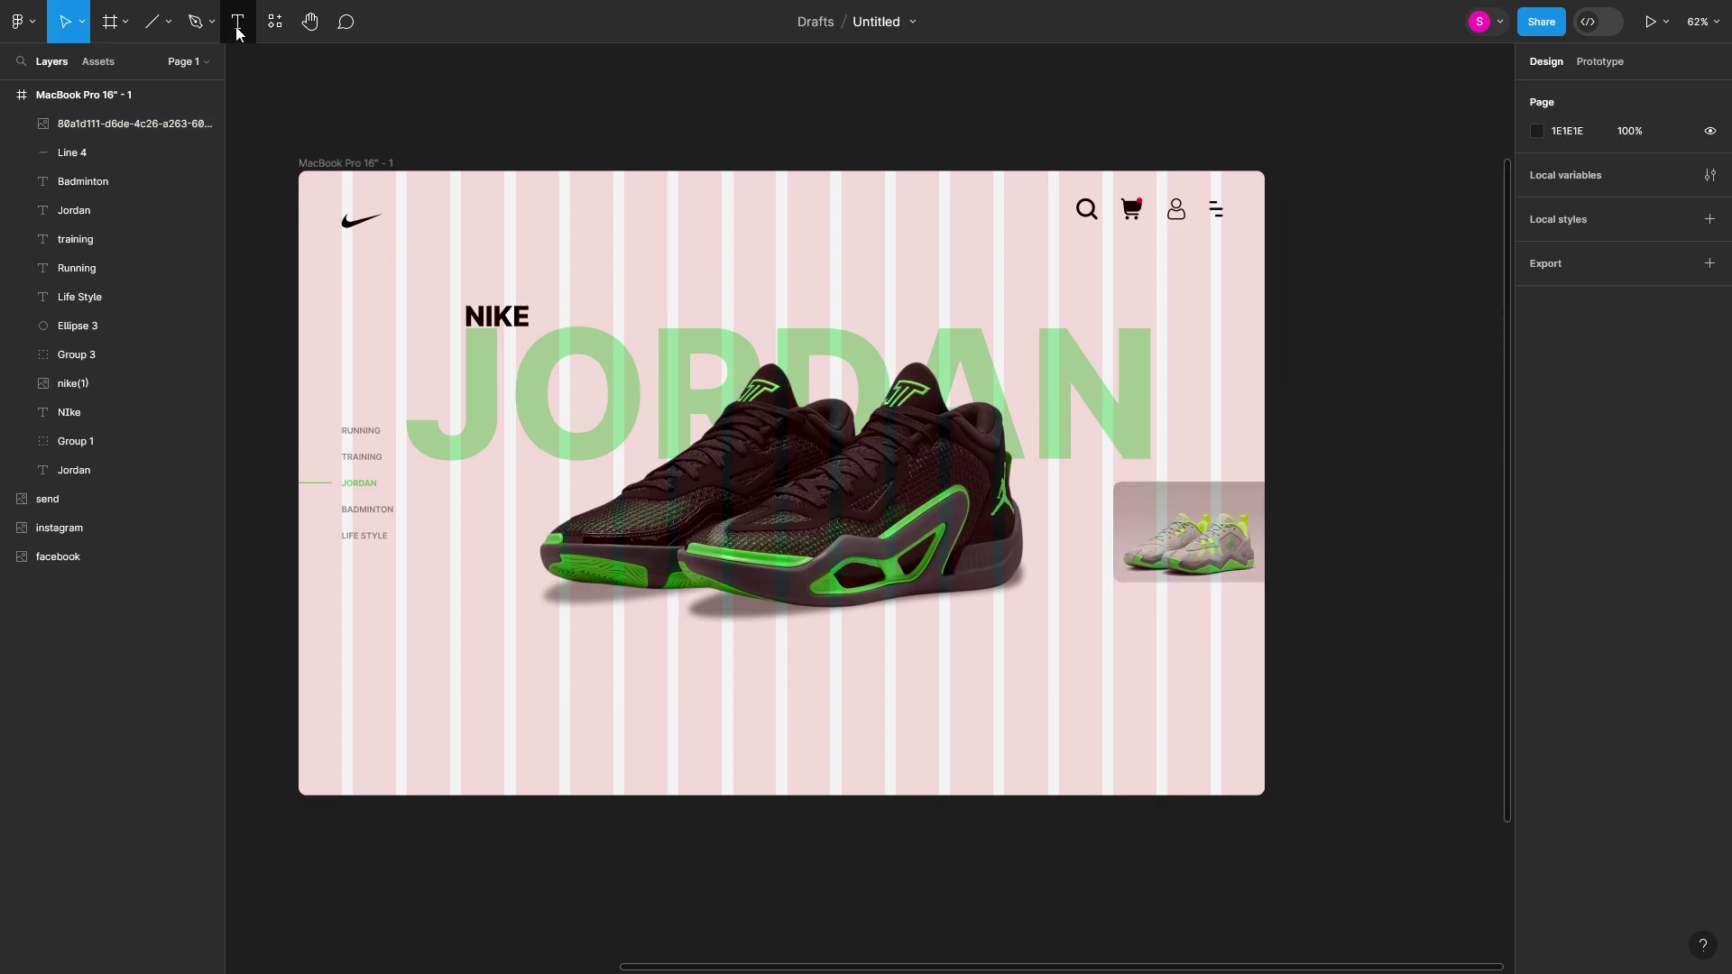
pyautogui.click(1138, 618)
pyautogui.write('Rs. 15000/-')
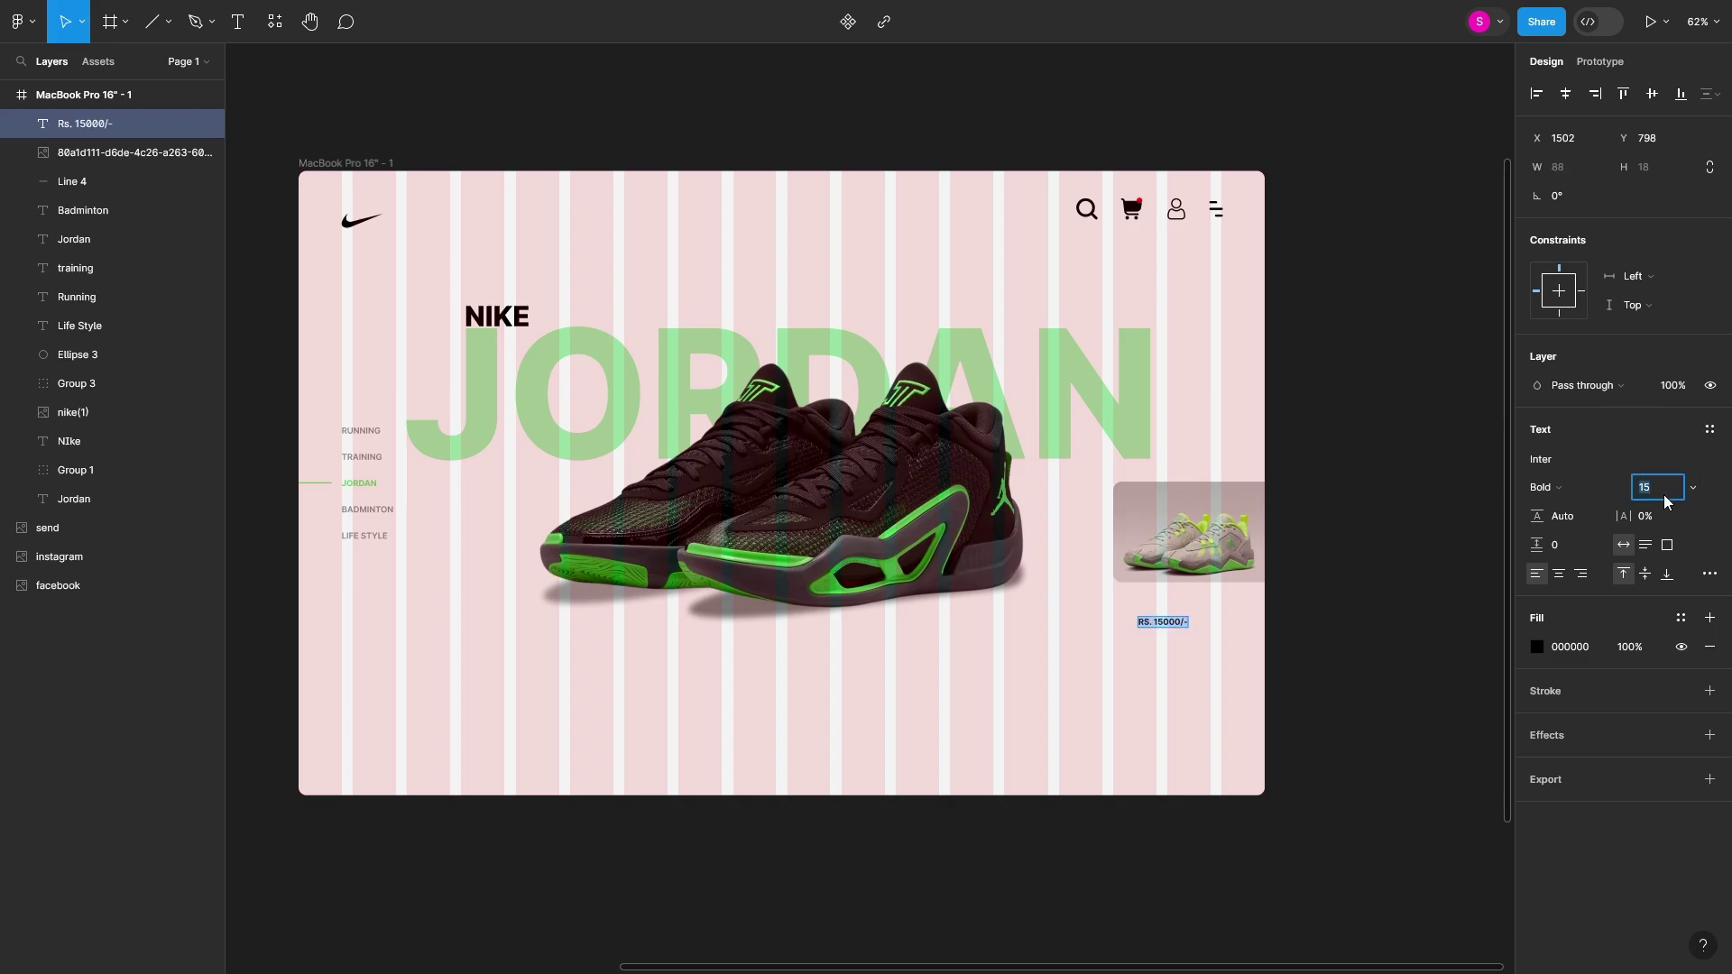
# - Type the price 'RS. 15000/-' below the thumbnail and set its font size to 24
pyautogui.write('243')
pyautogui.press('Return')
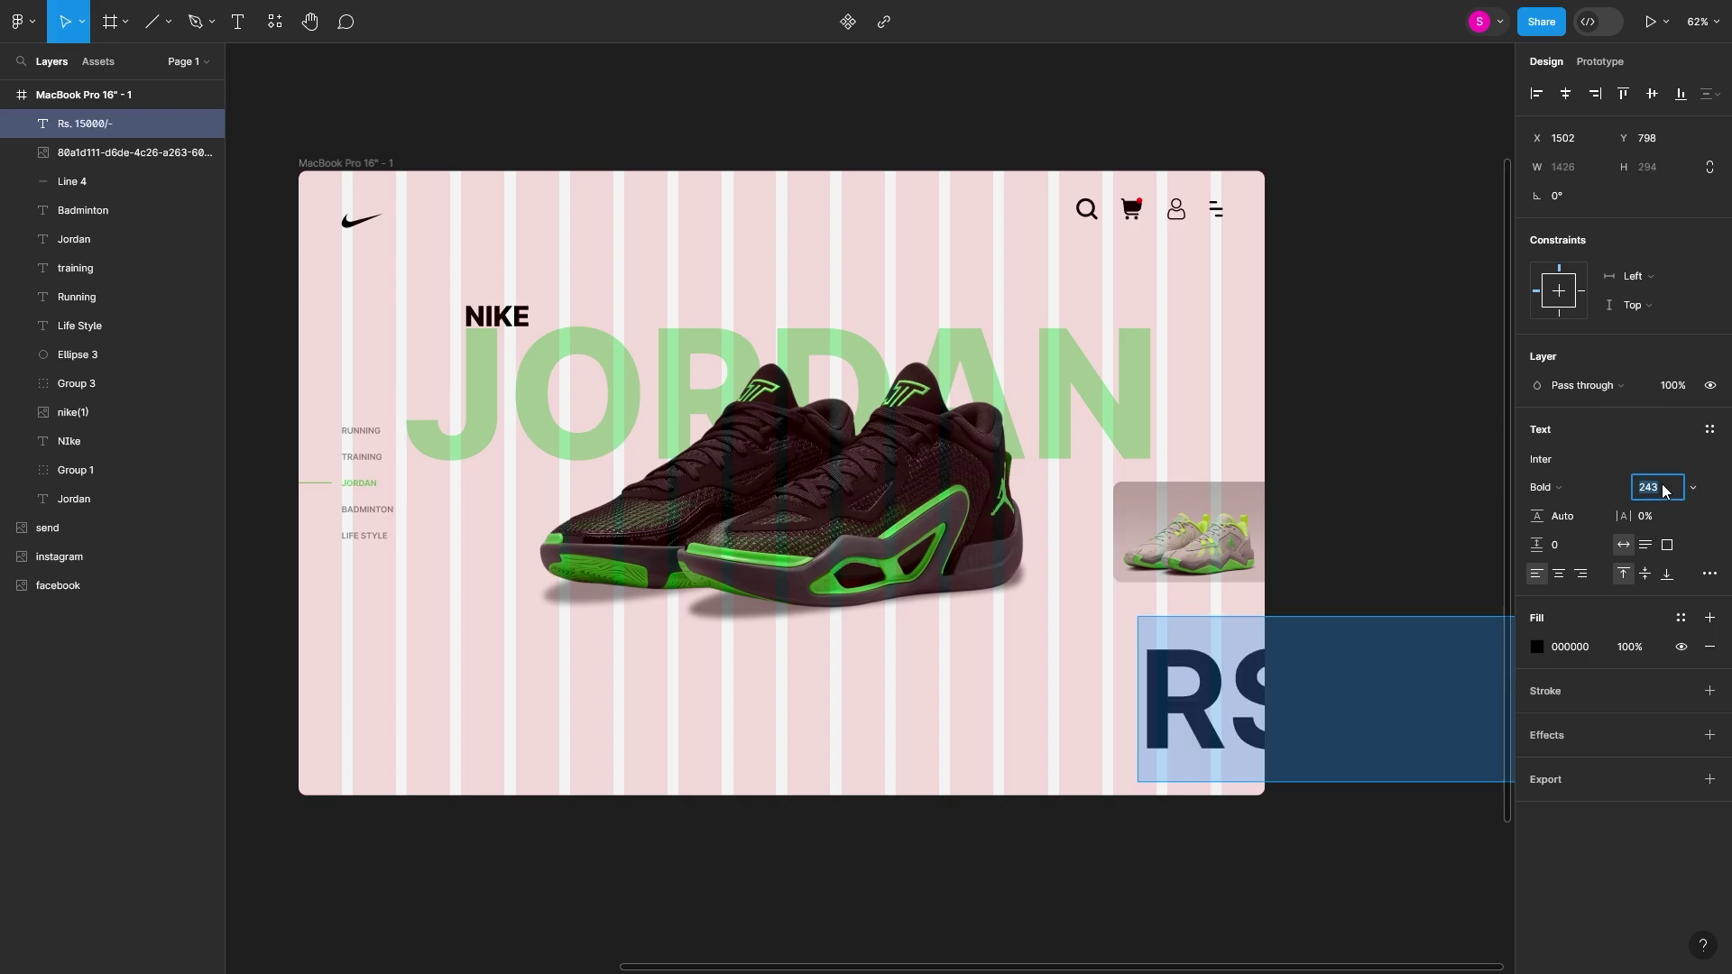
pyautogui.press('Return')
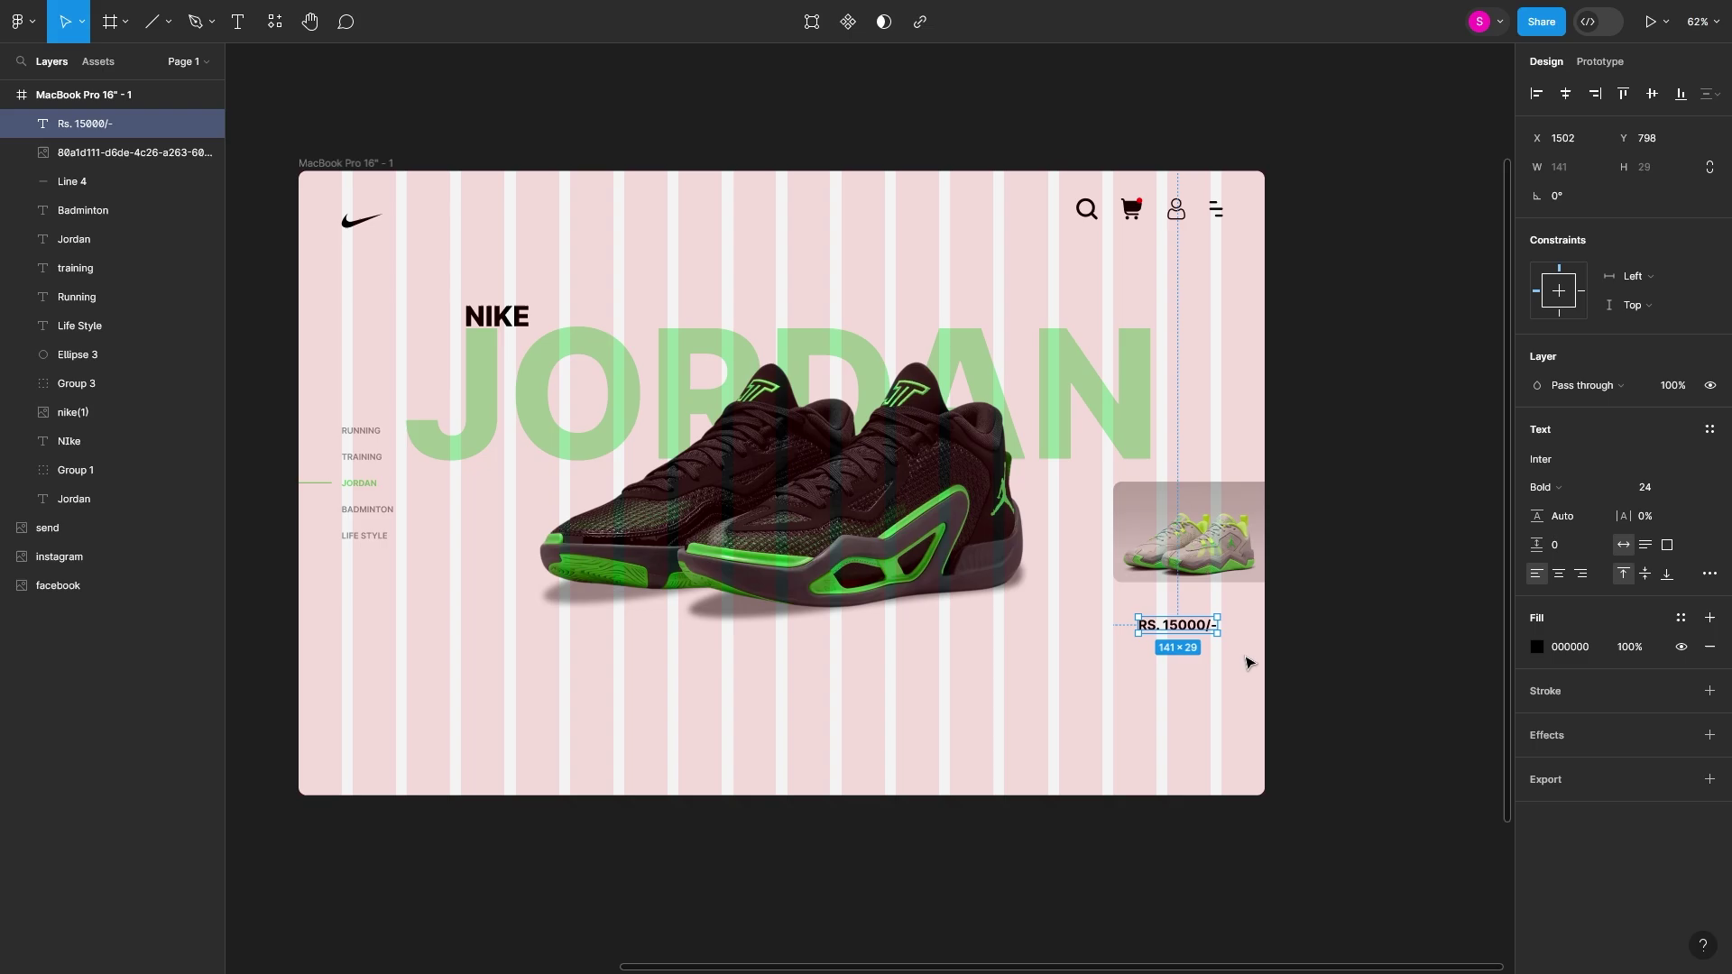
pyautogui.scroll(5, 1245, 659)
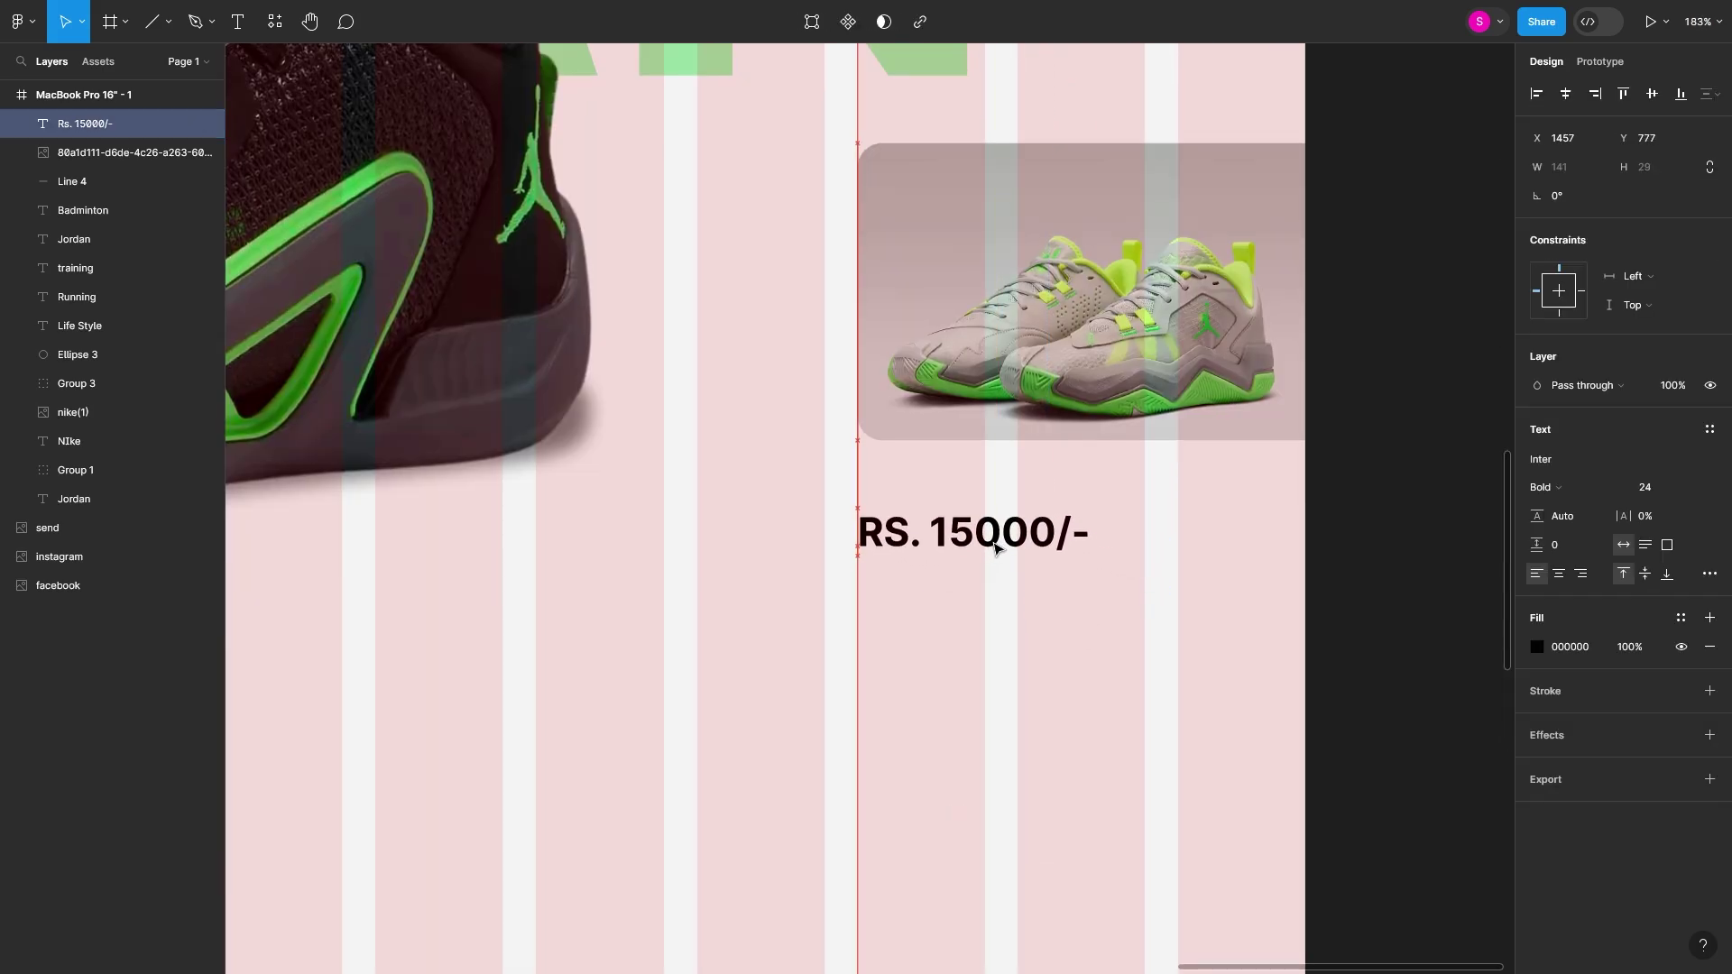
# - Set the price text fill to green 6BCE6B
pyautogui.click(1537, 647)
pyautogui.click(1367, 866)
pyautogui.press('Escape')
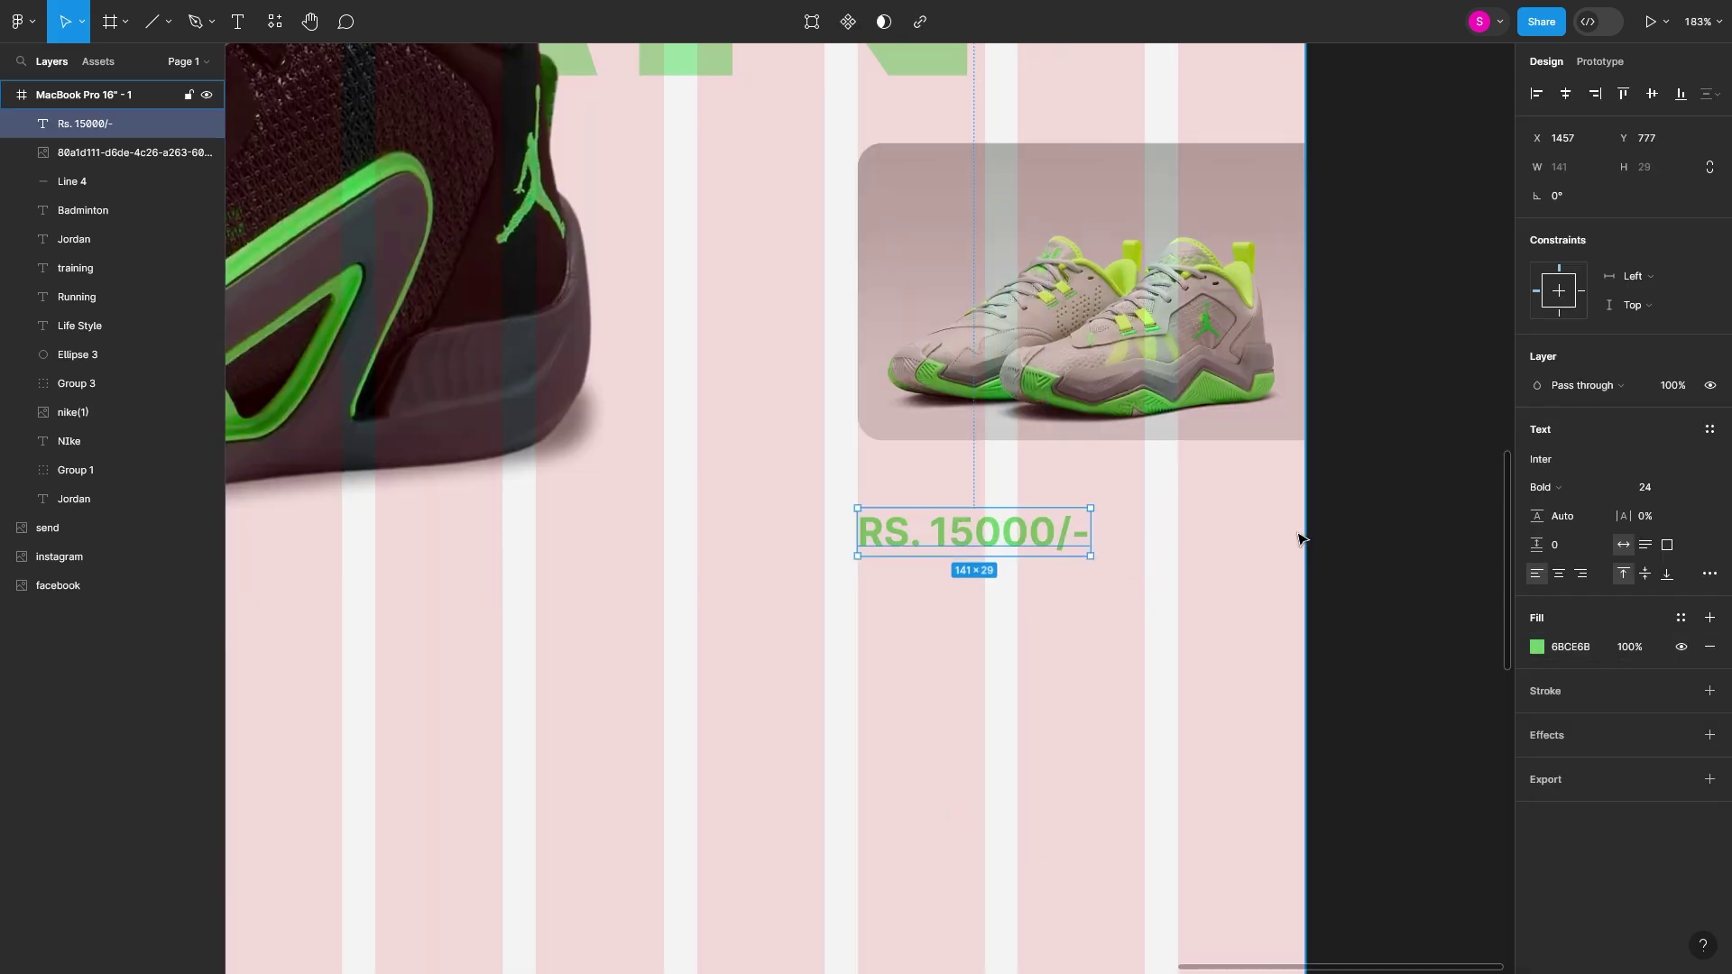
pyautogui.press('Return')
pyautogui.write('30')
pyautogui.press('Return')
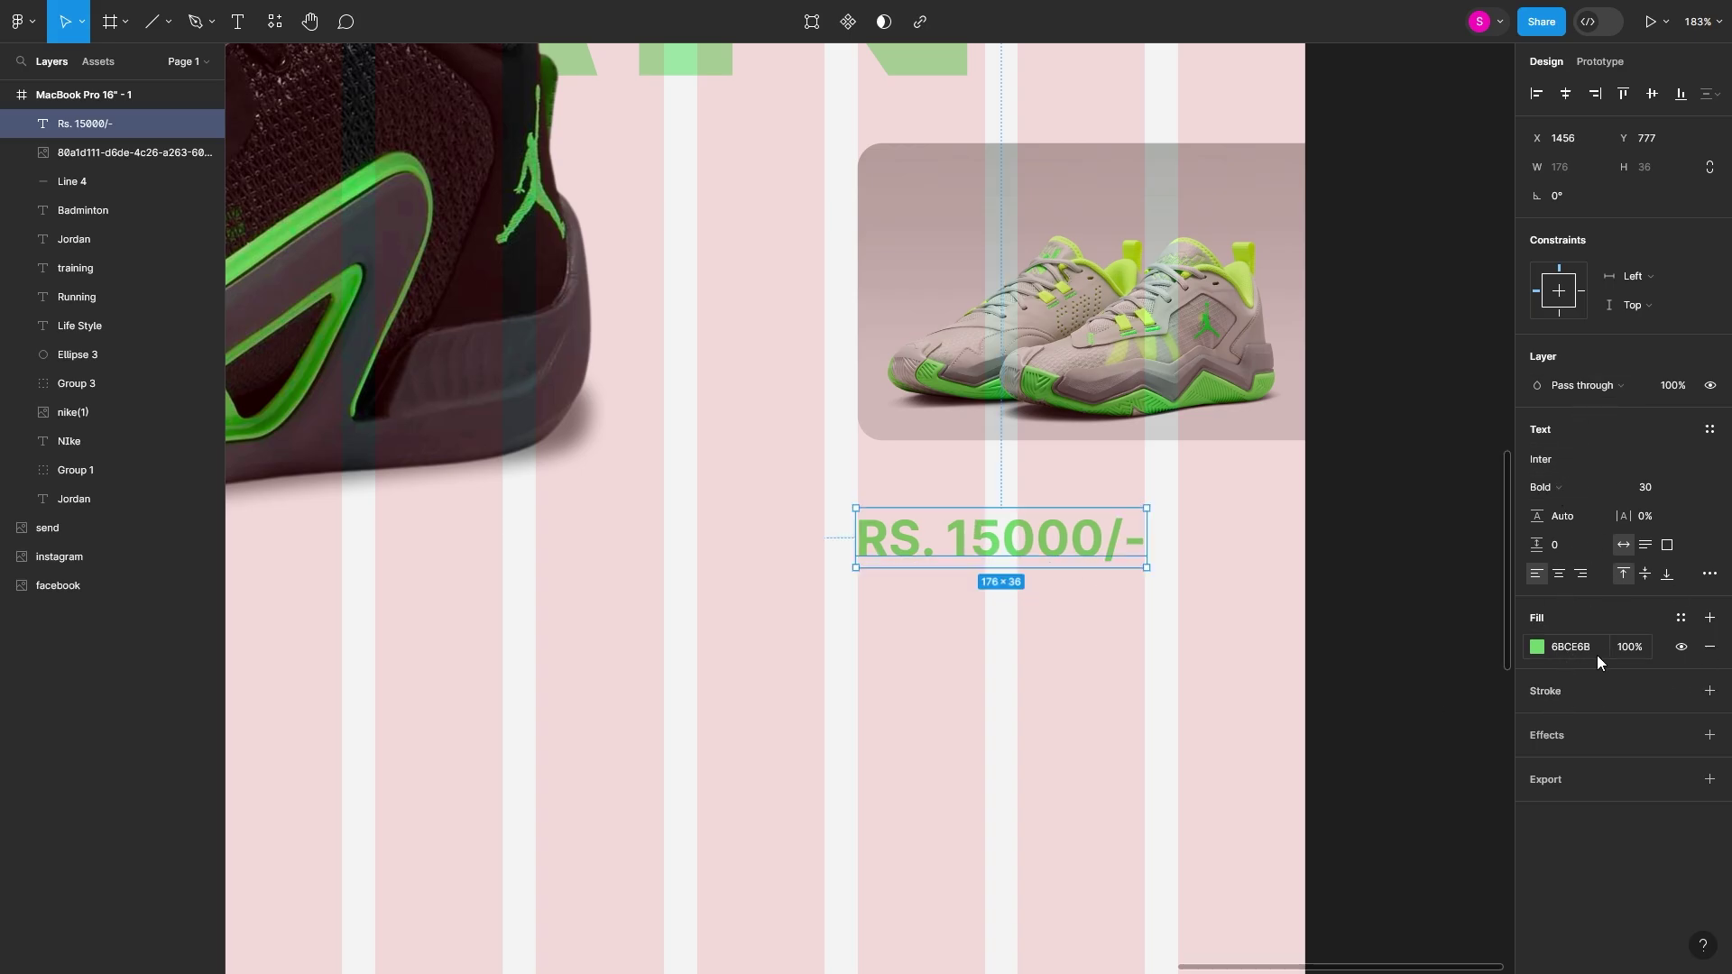
# - Add a slightly blurred drop shadow to the price and nudge it up under the shoe
pyautogui.click(1709, 735)
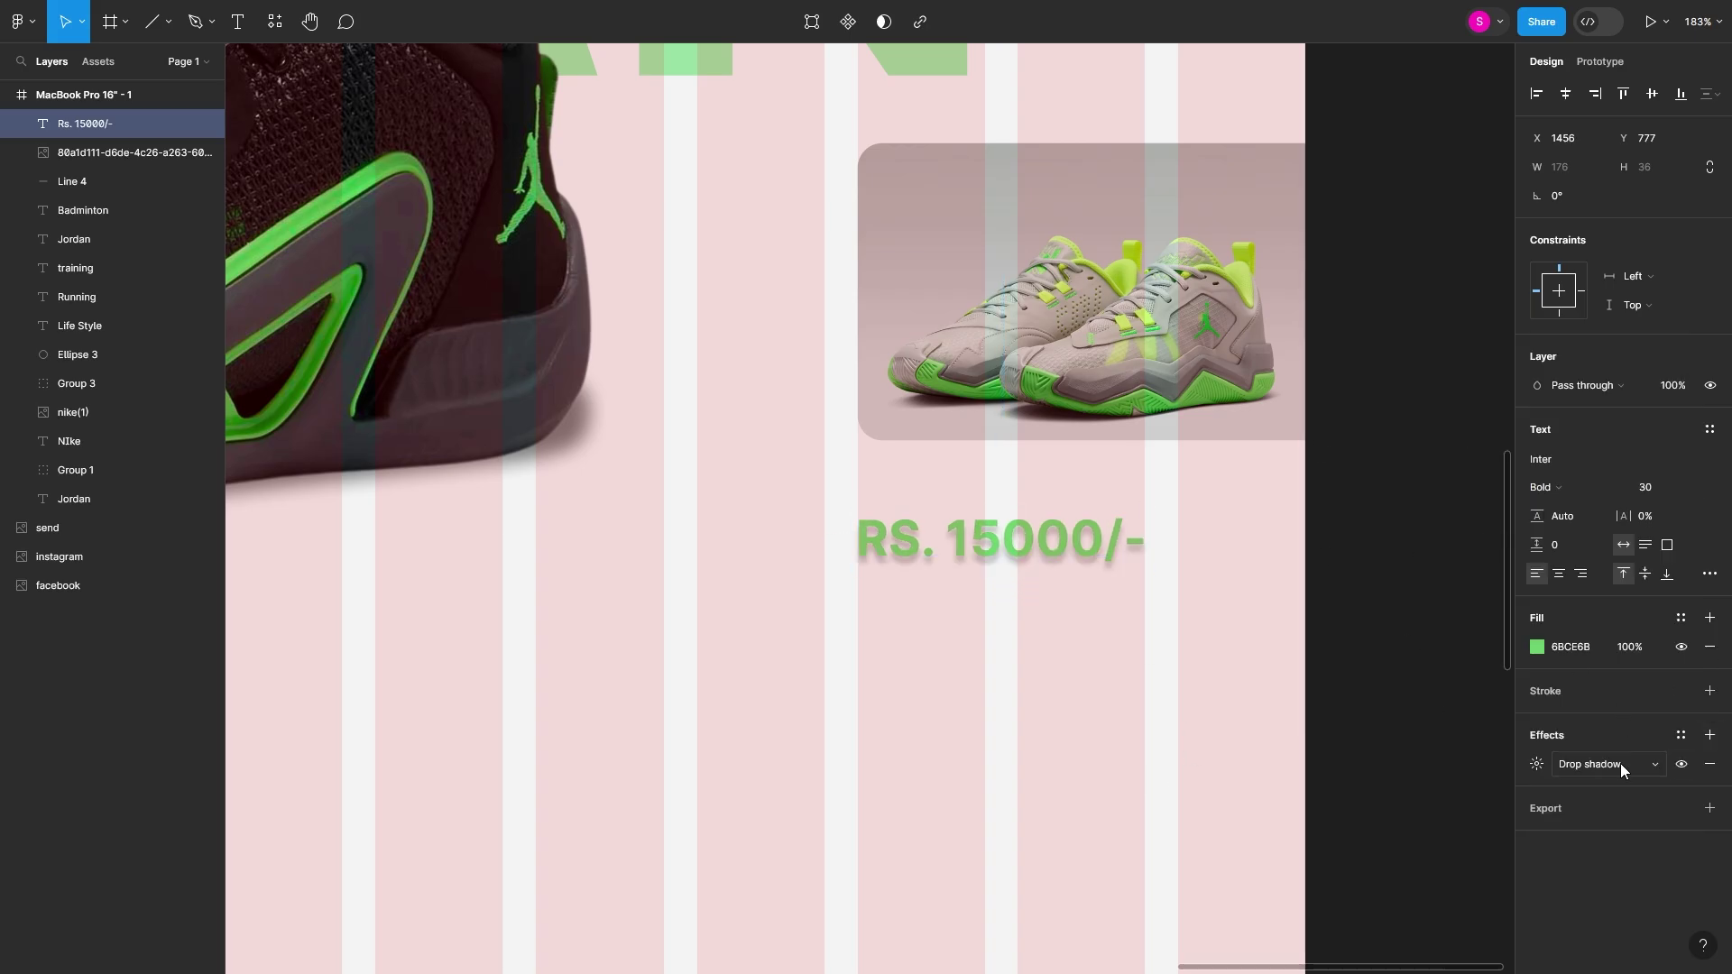
pyautogui.click(1536, 764)
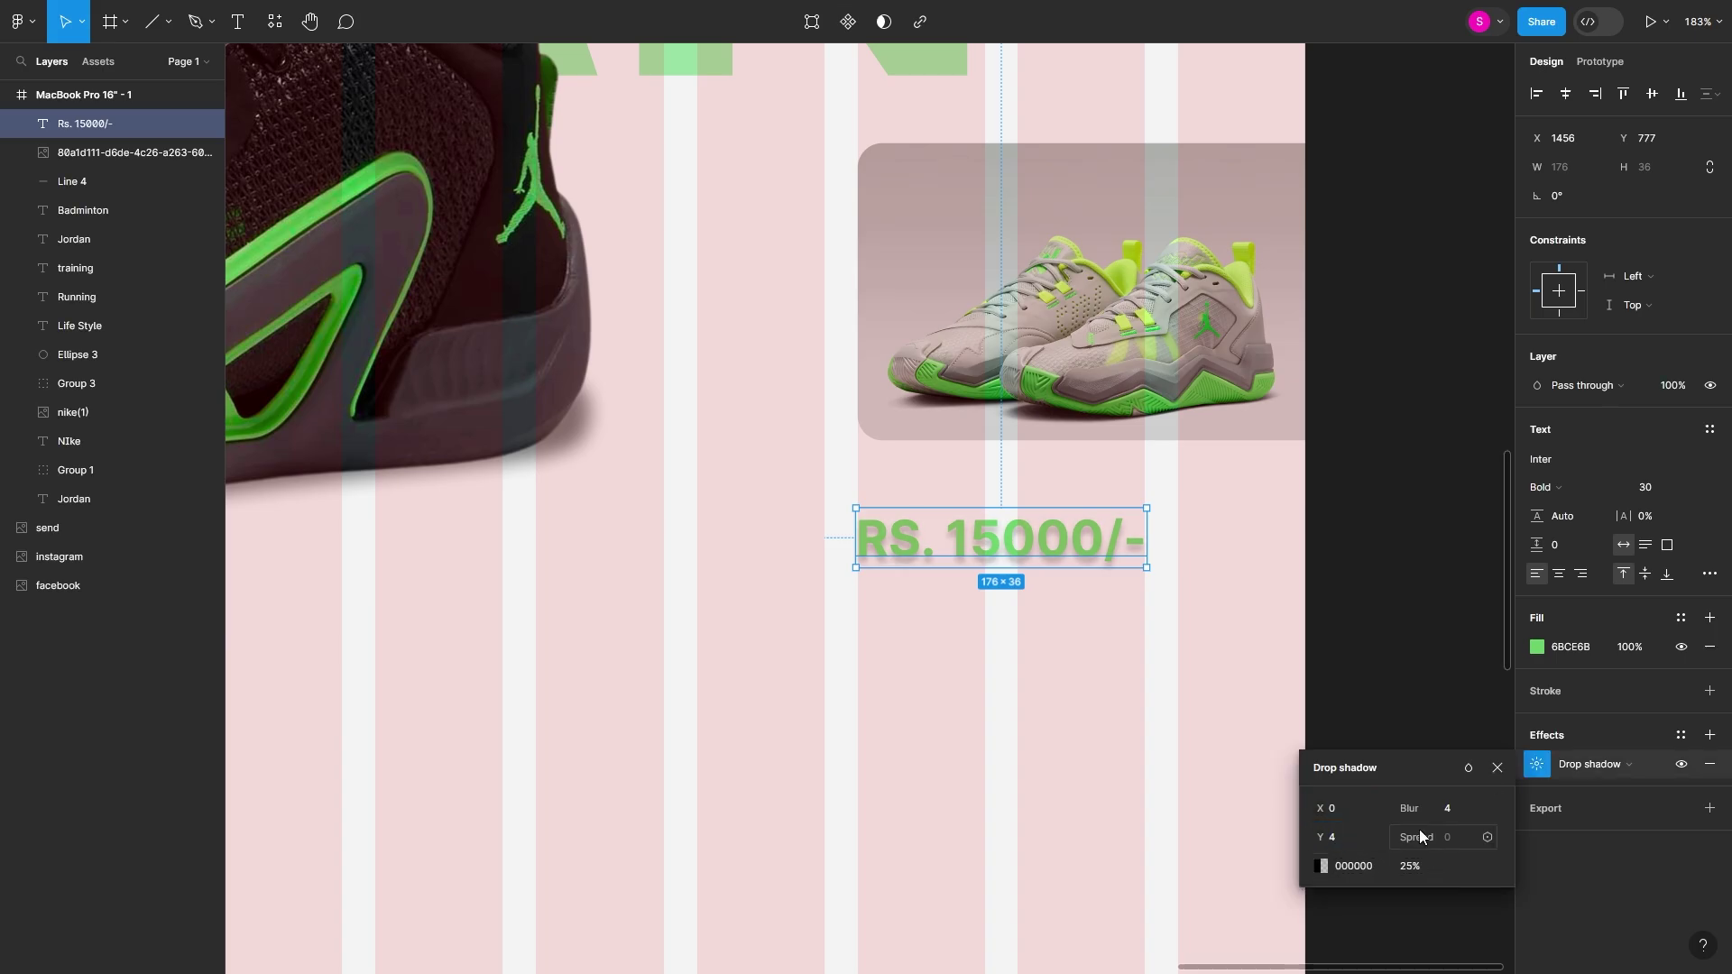
pyautogui.moveTo(1428, 808); pyautogui.dragTo(1435, 809)
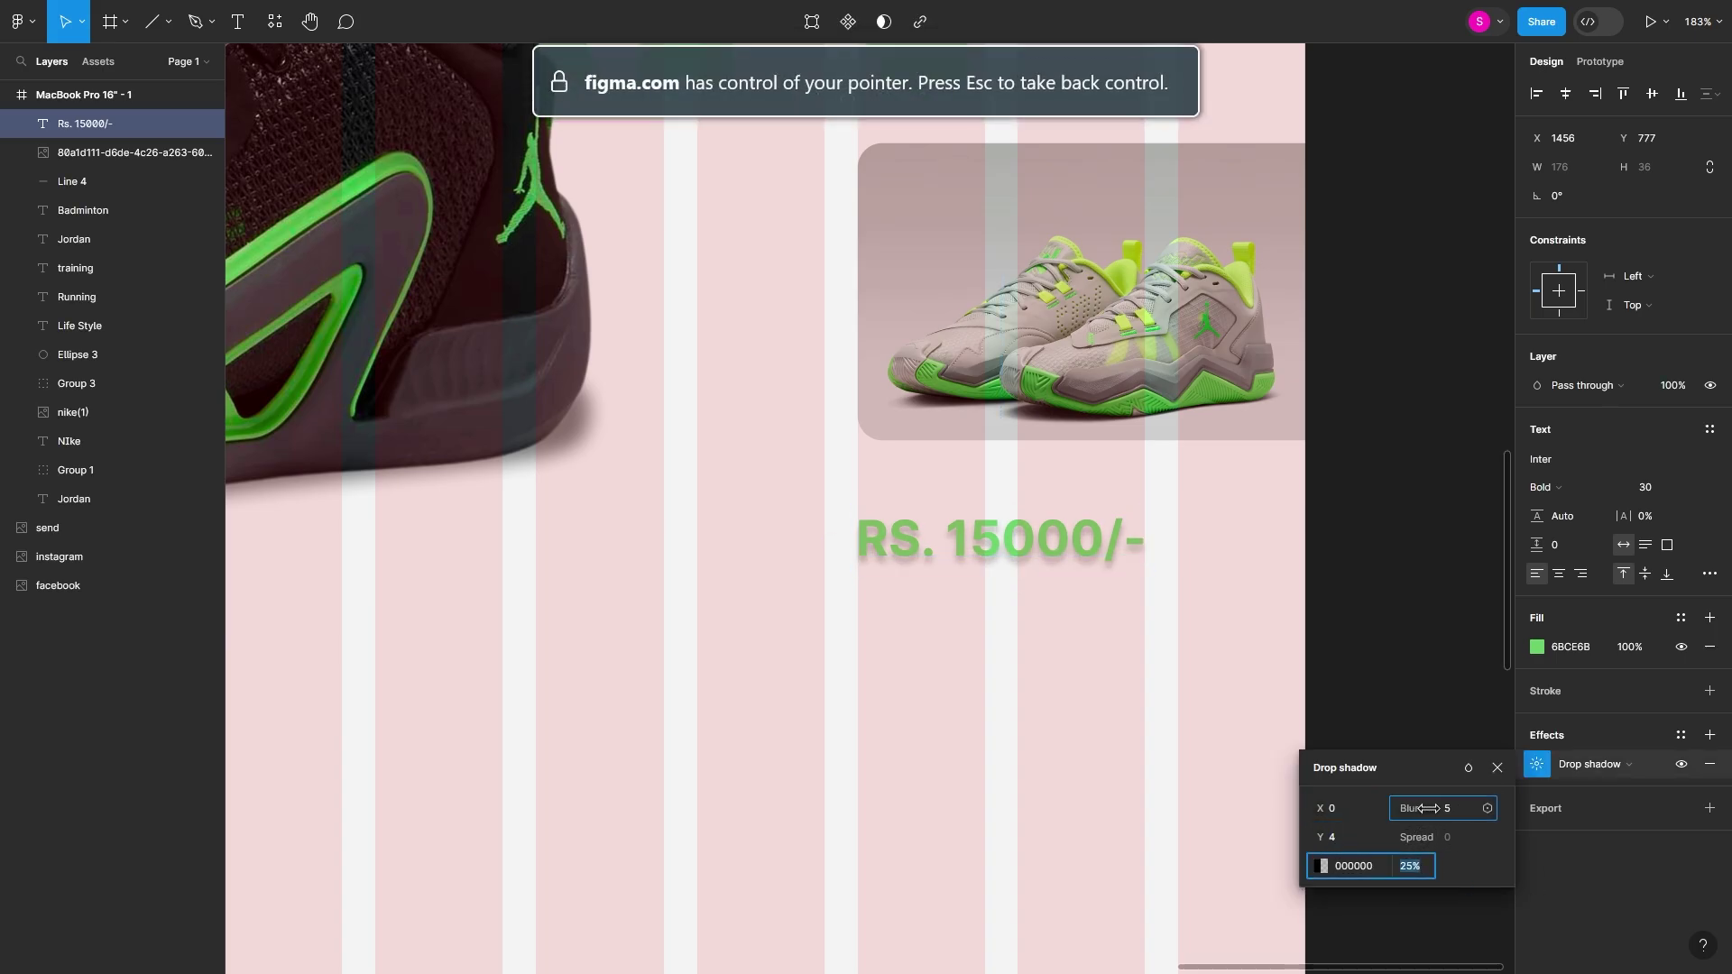
pyautogui.scroll(-5, 1291, 719)
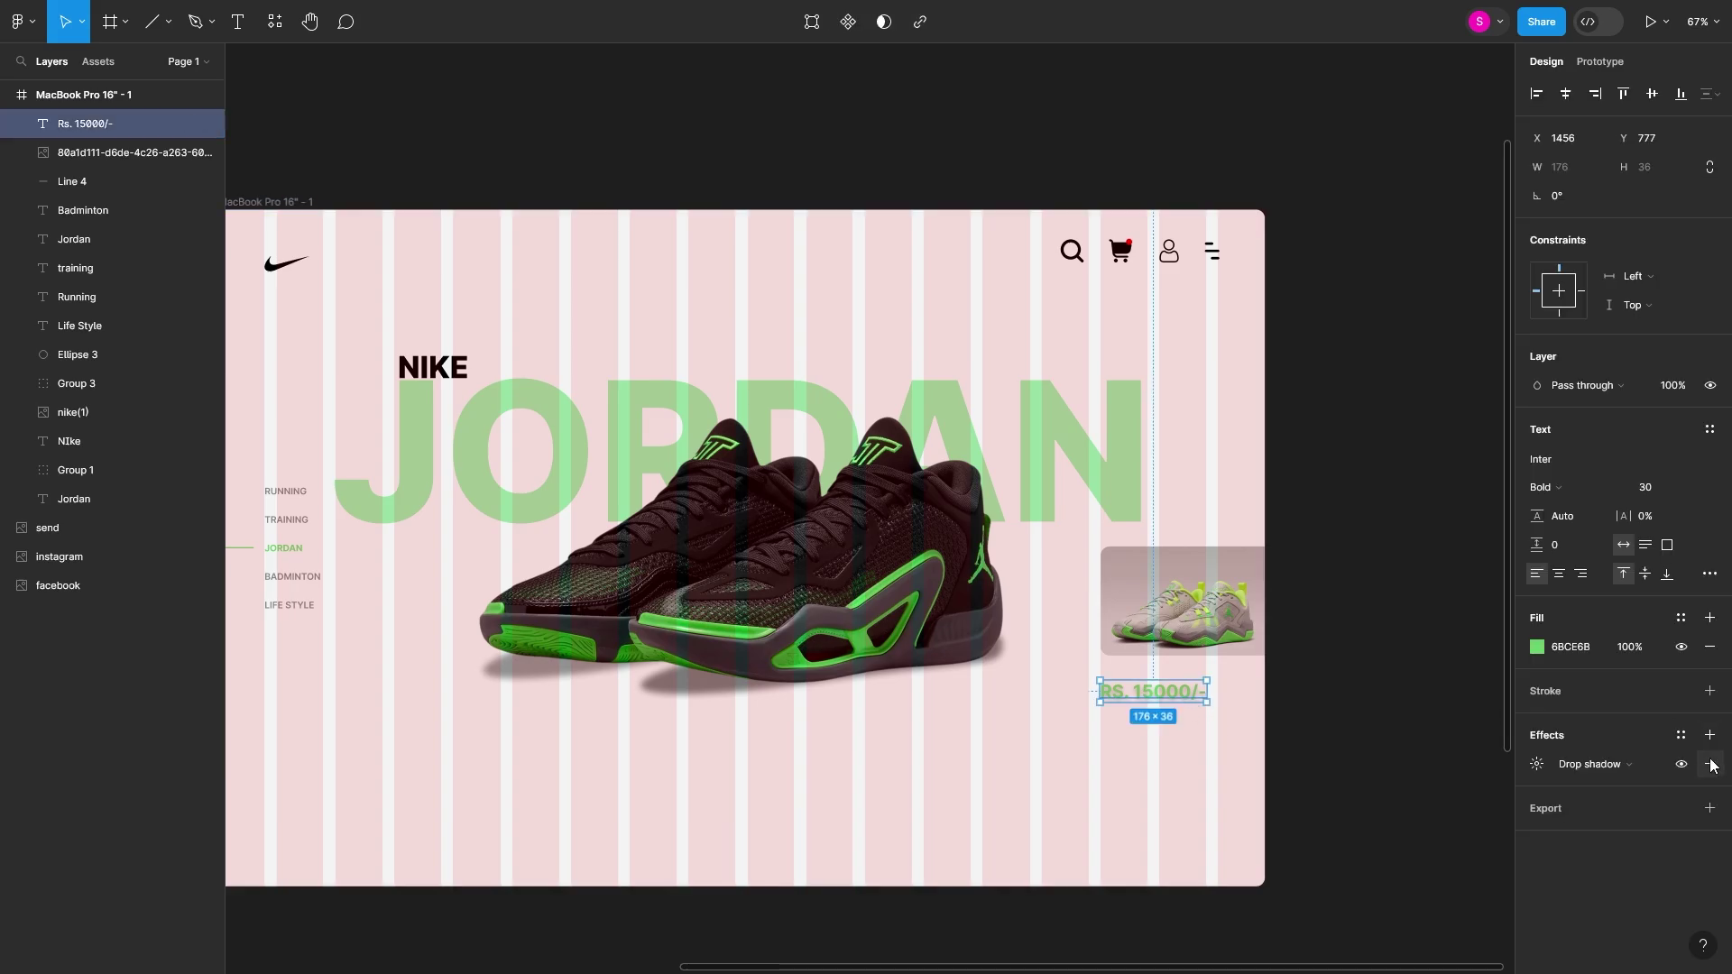
pyautogui.moveTo(1154, 695); pyautogui.dragTo(1155, 691)
pyautogui.doubleClick(1156, 691)
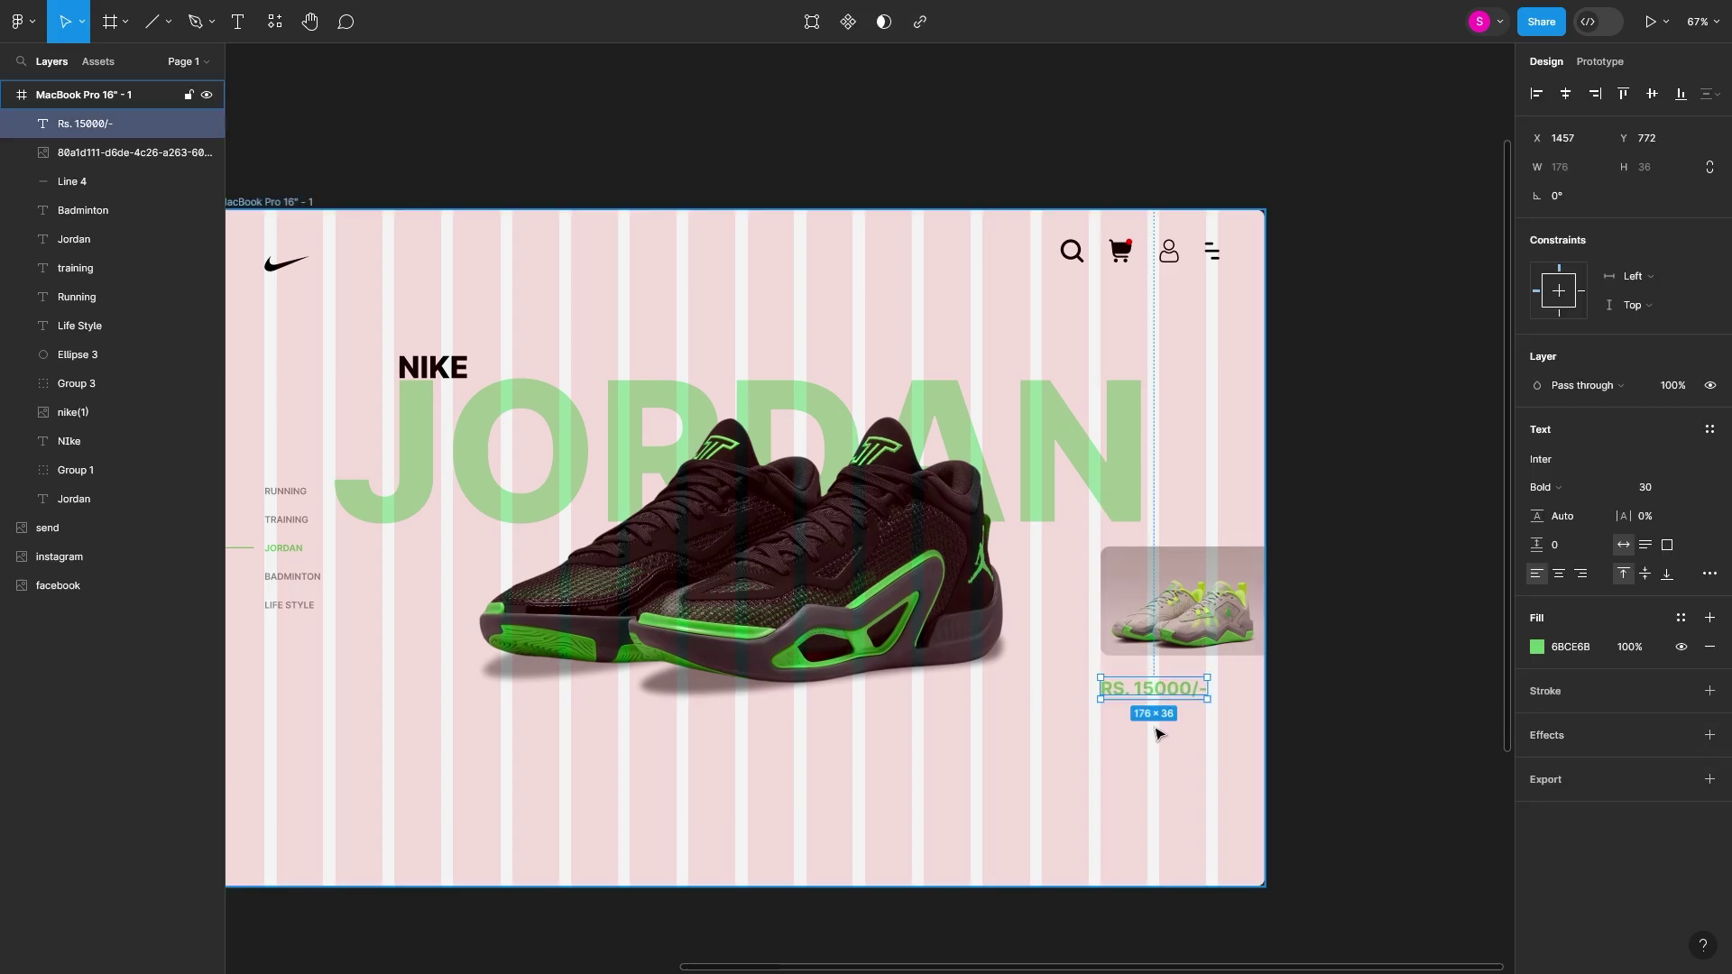
pyautogui.scroll(3, 1155, 726)
pyautogui.click(1191, 789)
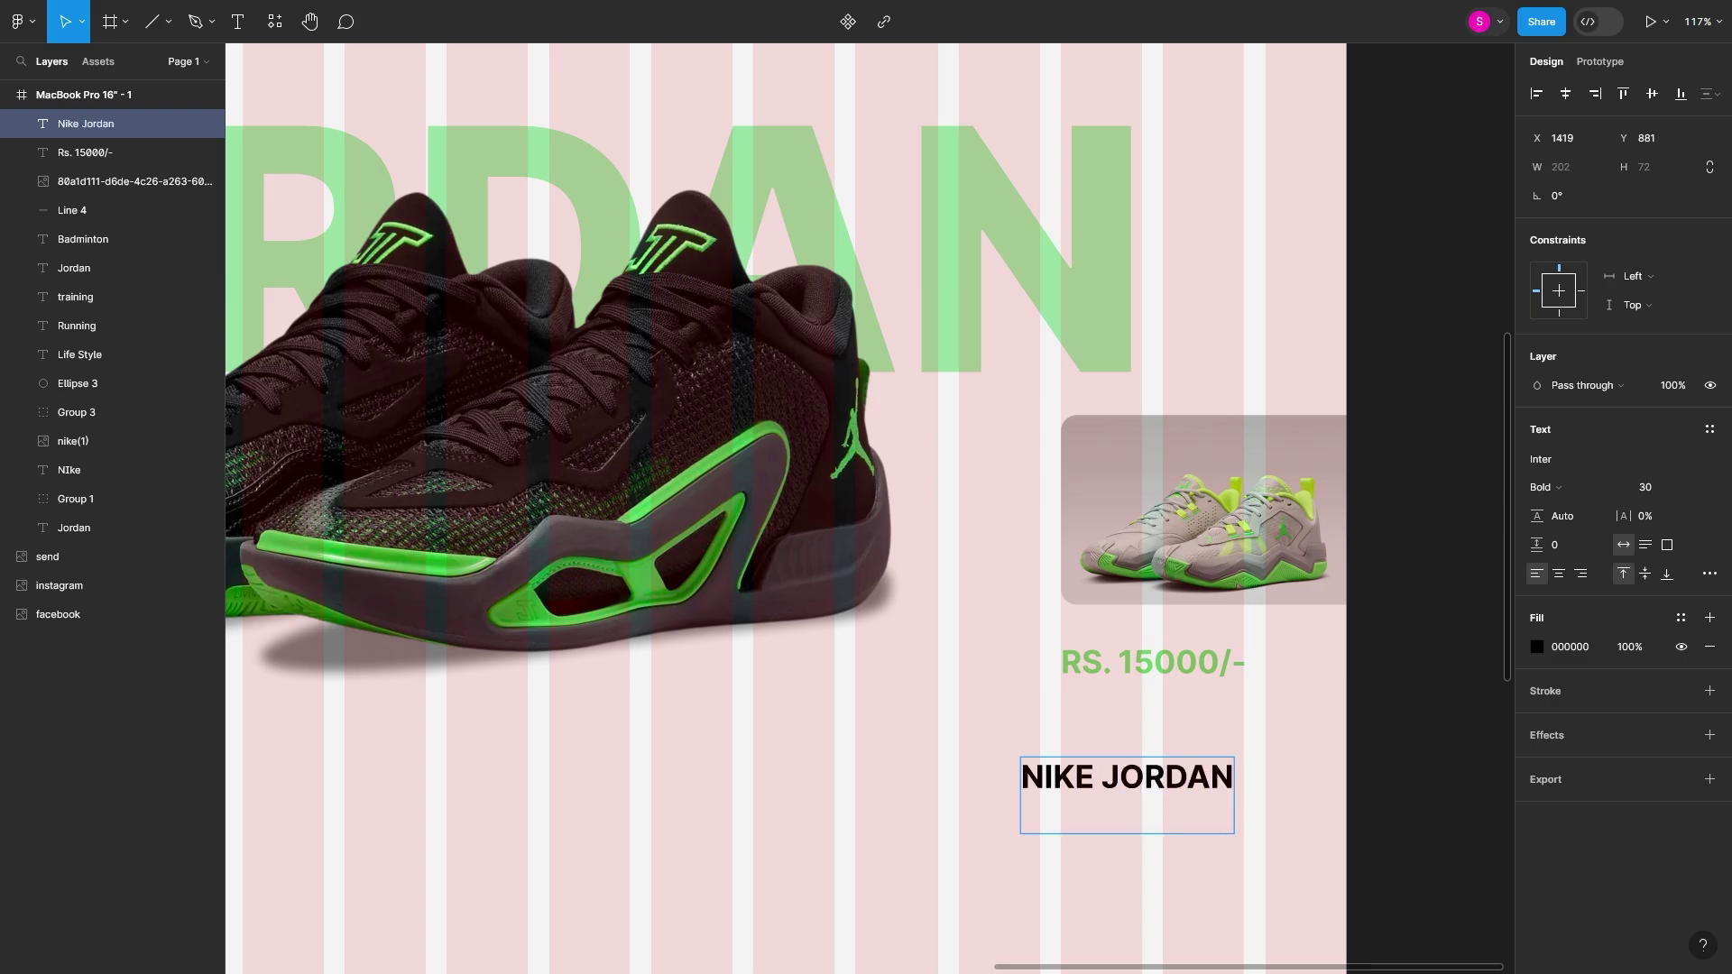
# - Make the NIKE JORDAN SHOES heading Extra Bold Italic and move it right under the price
pyautogui.press('Escape')
pyautogui.moveTo(1191, 783); pyautogui.dragTo(1231, 731)
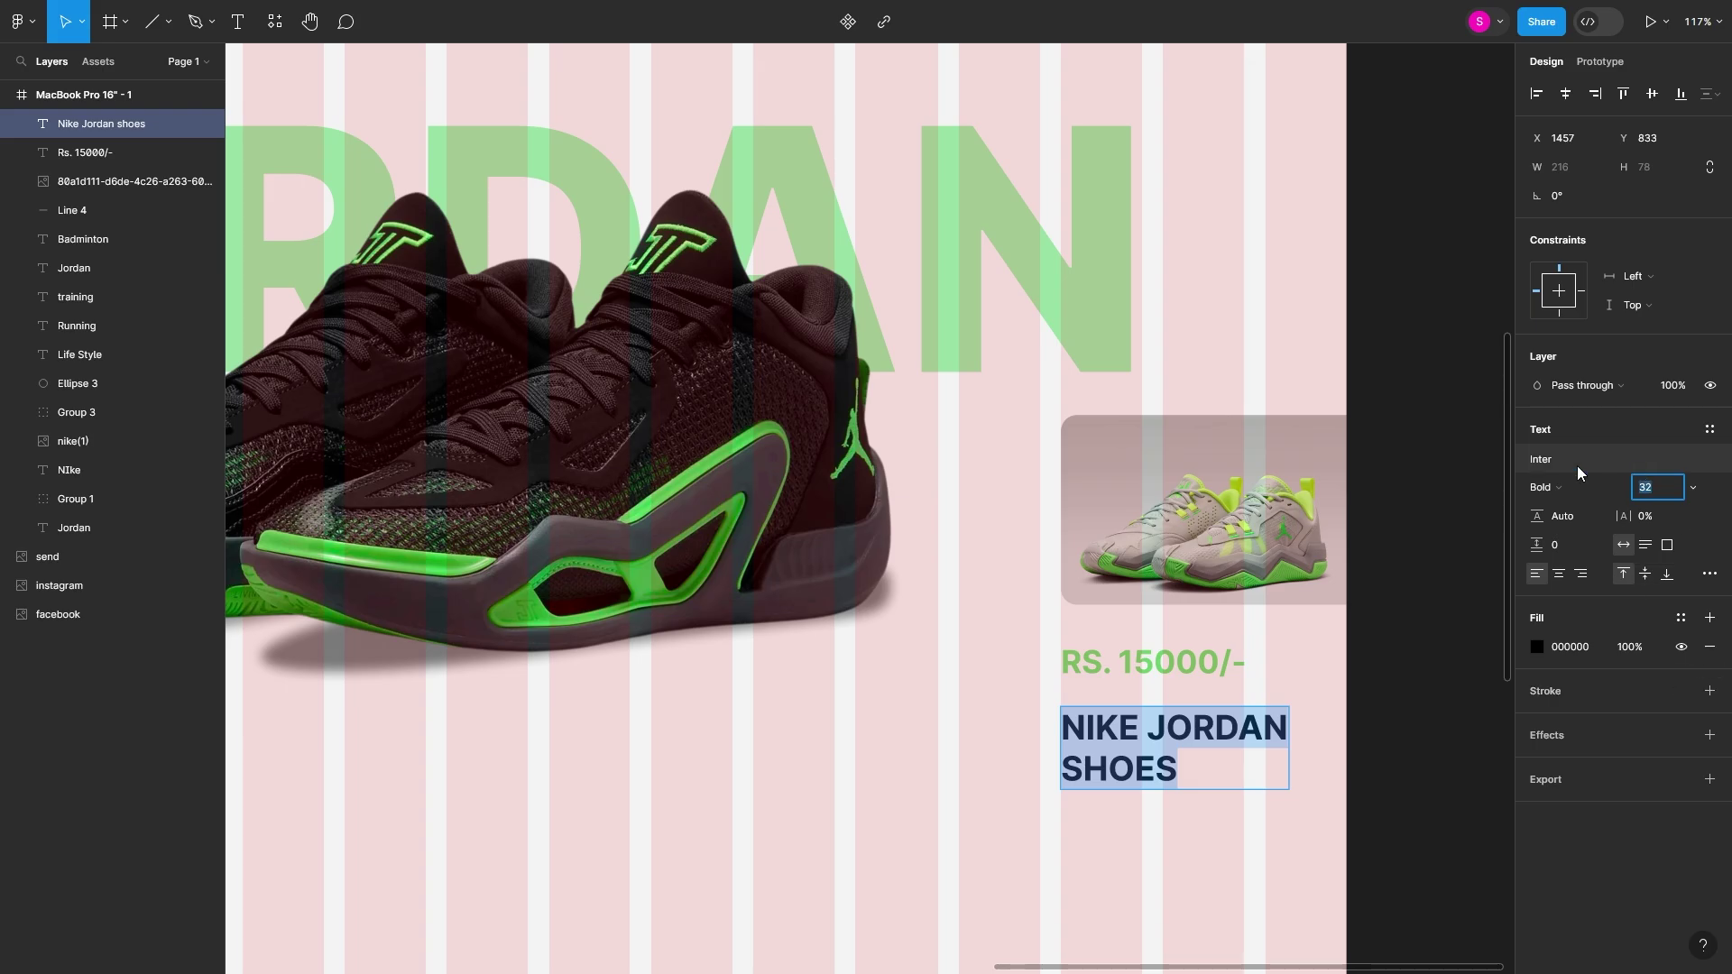
pyautogui.click(1544, 487)
pyautogui.click(1602, 719)
pyautogui.moveTo(1162, 748); pyautogui.dragTo(1163, 724)
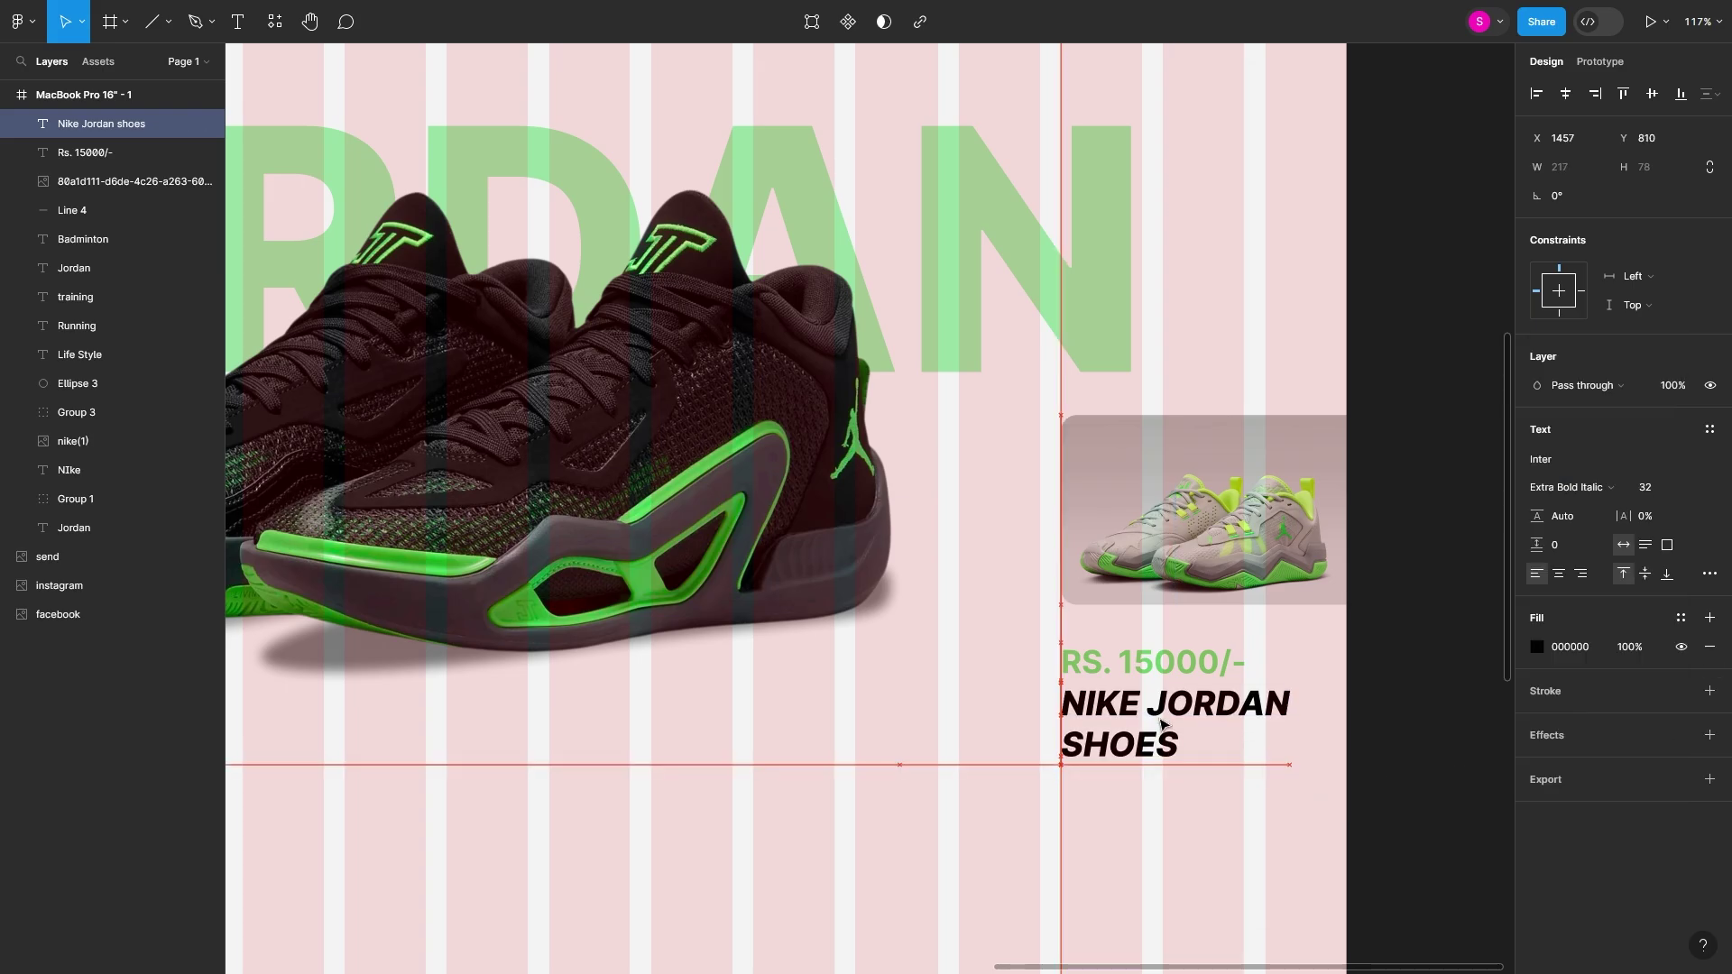
# - Set the big JORDAN title's weight to Black Italic
pyautogui.press('Escape')
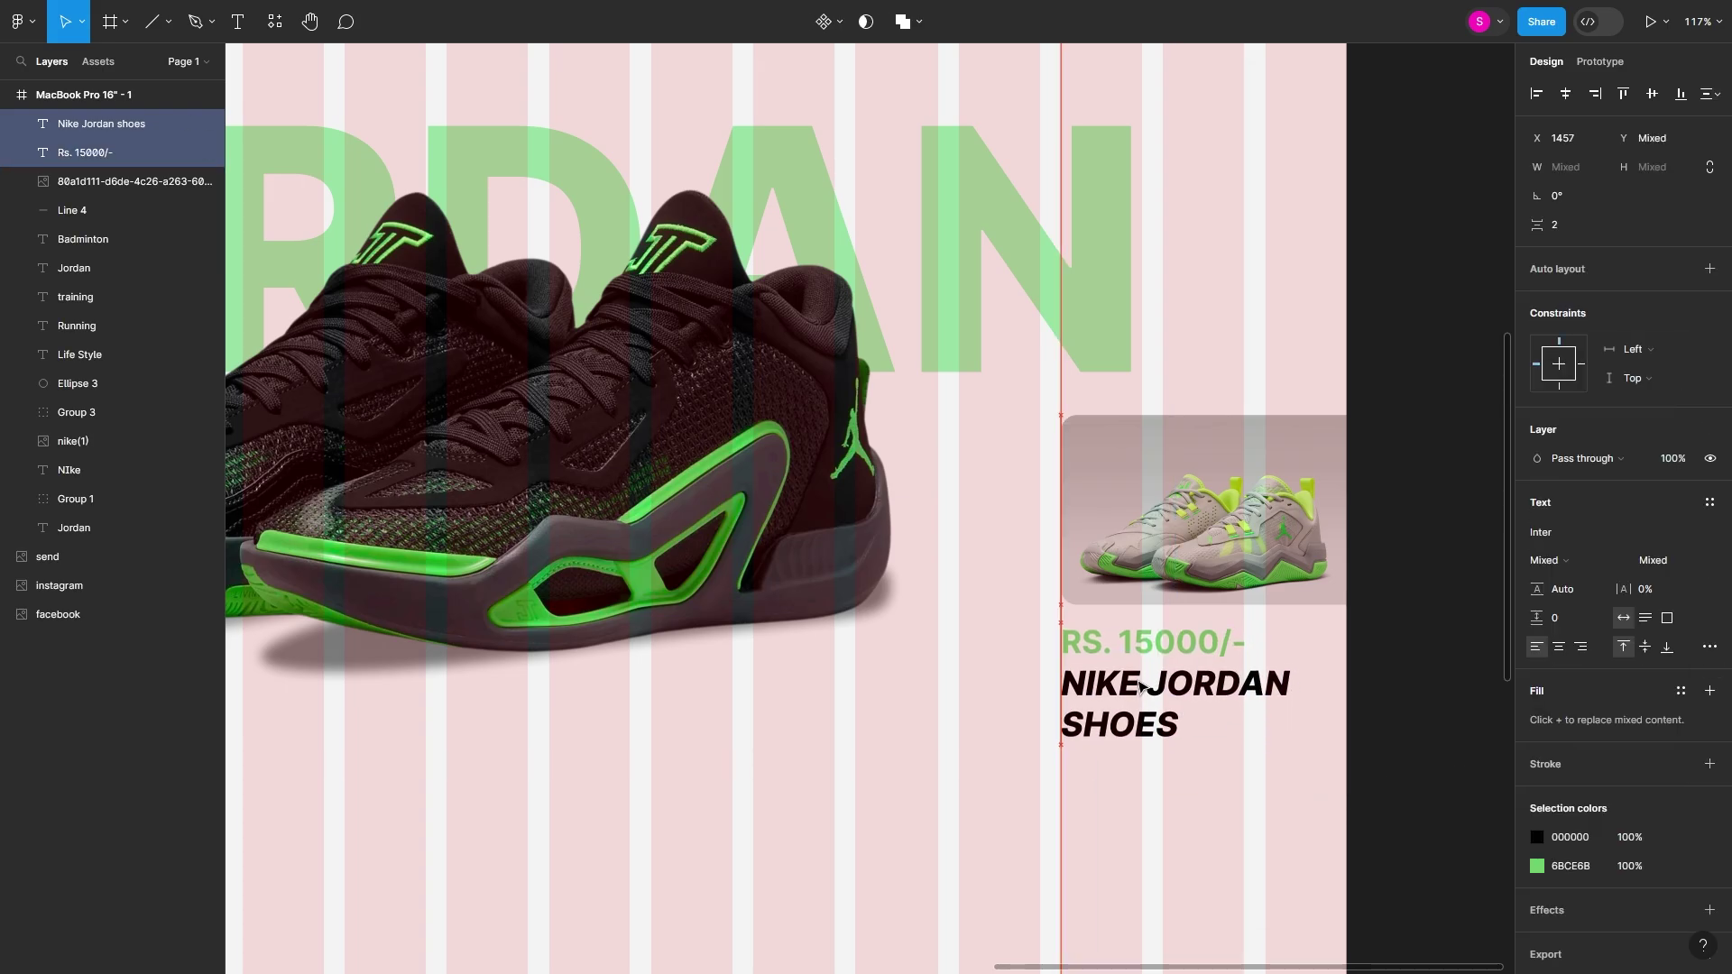
pyautogui.scroll(-5, 985, 663)
pyautogui.click(411, 438)
pyautogui.keyDown('shift'); pyautogui.click(414, 408); pyautogui.keyUp('shift')
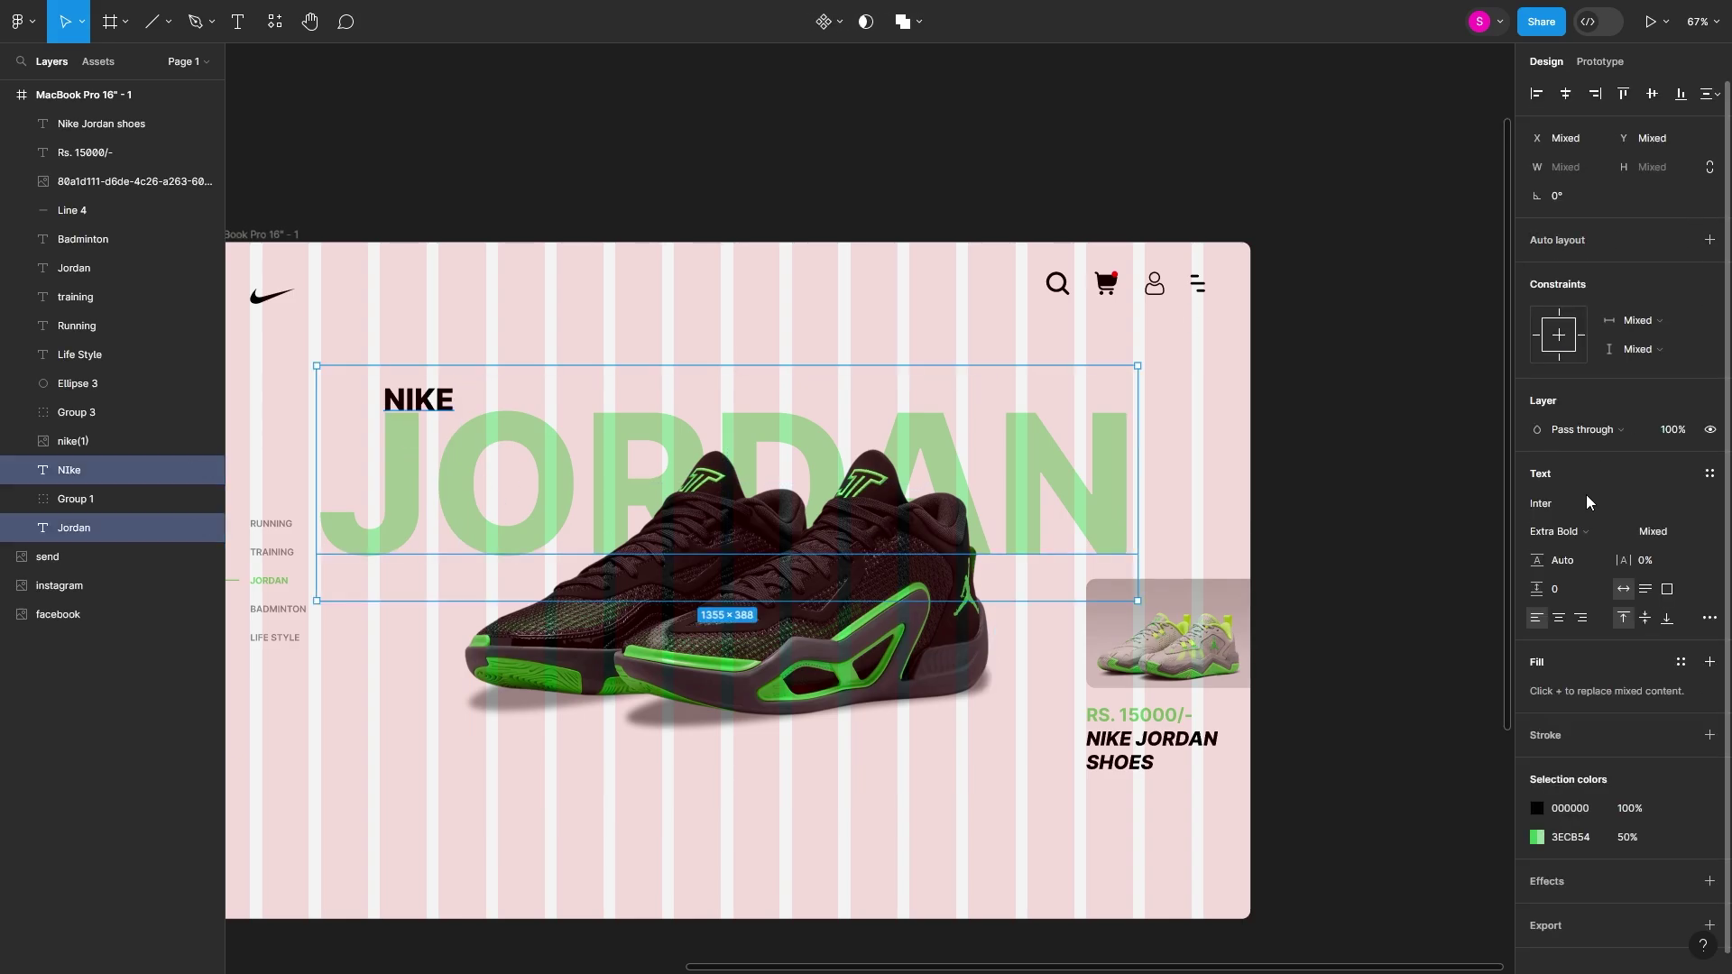
pyautogui.click(1554, 487)
pyautogui.click(1145, 457)
pyautogui.click(1560, 487)
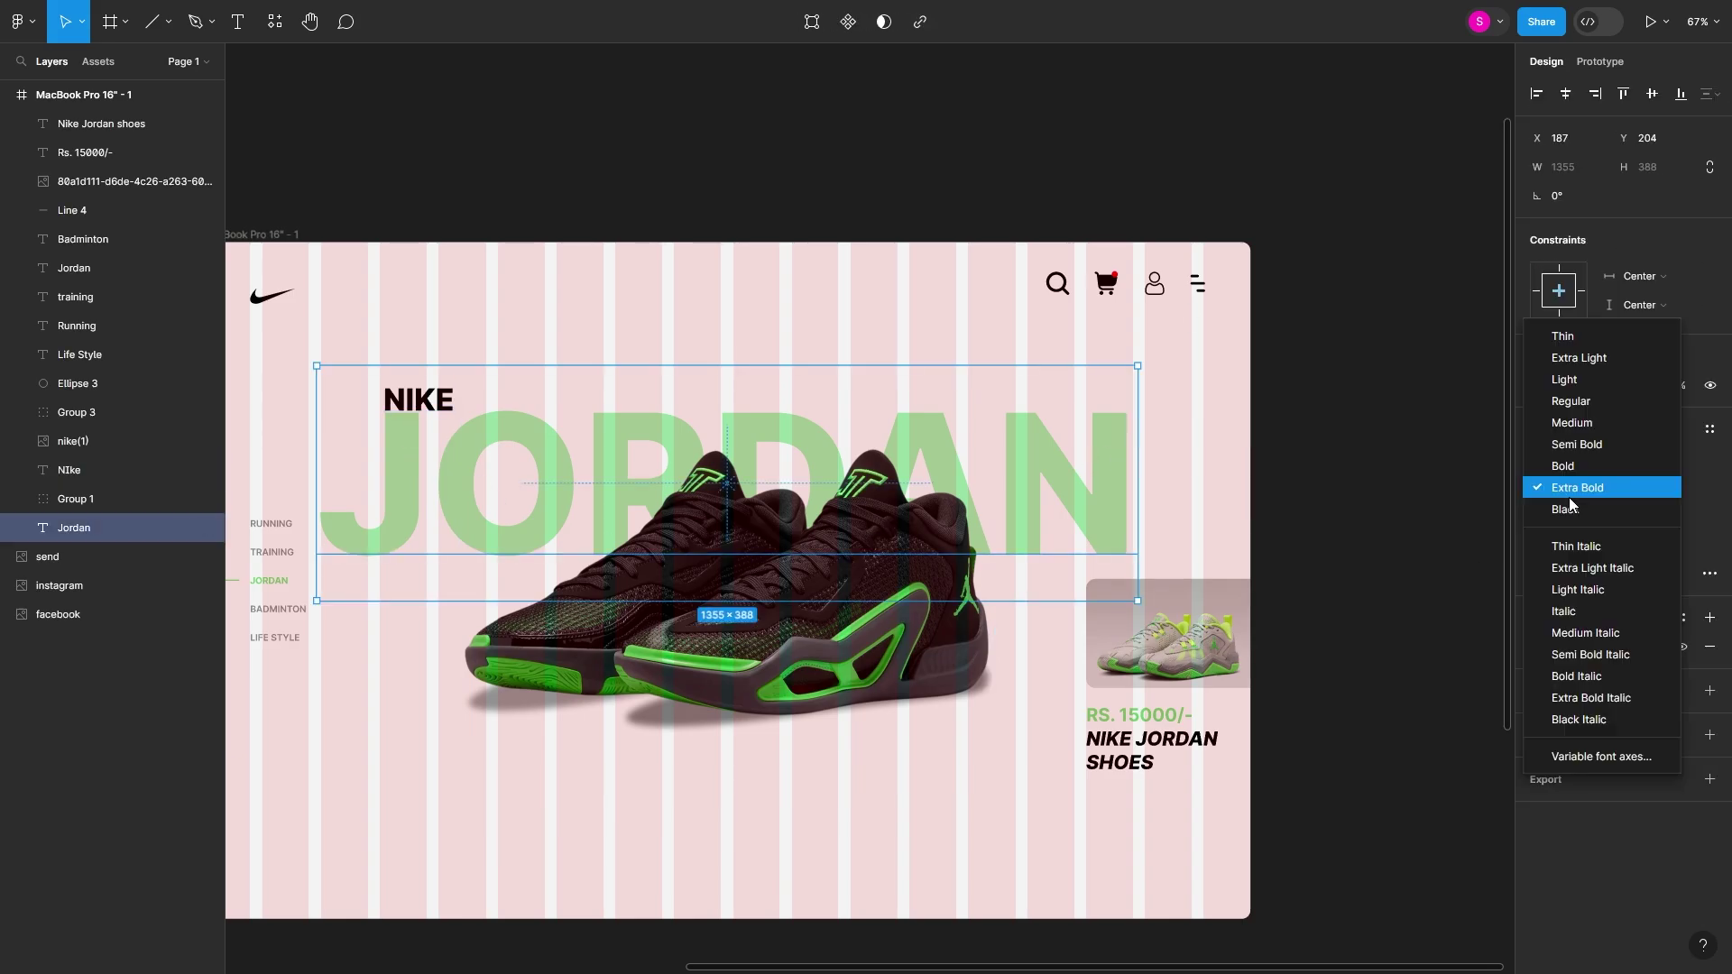
pyautogui.click(1578, 719)
# - Set the NIKE label's weight to Black Italic
pyautogui.click(418, 399)
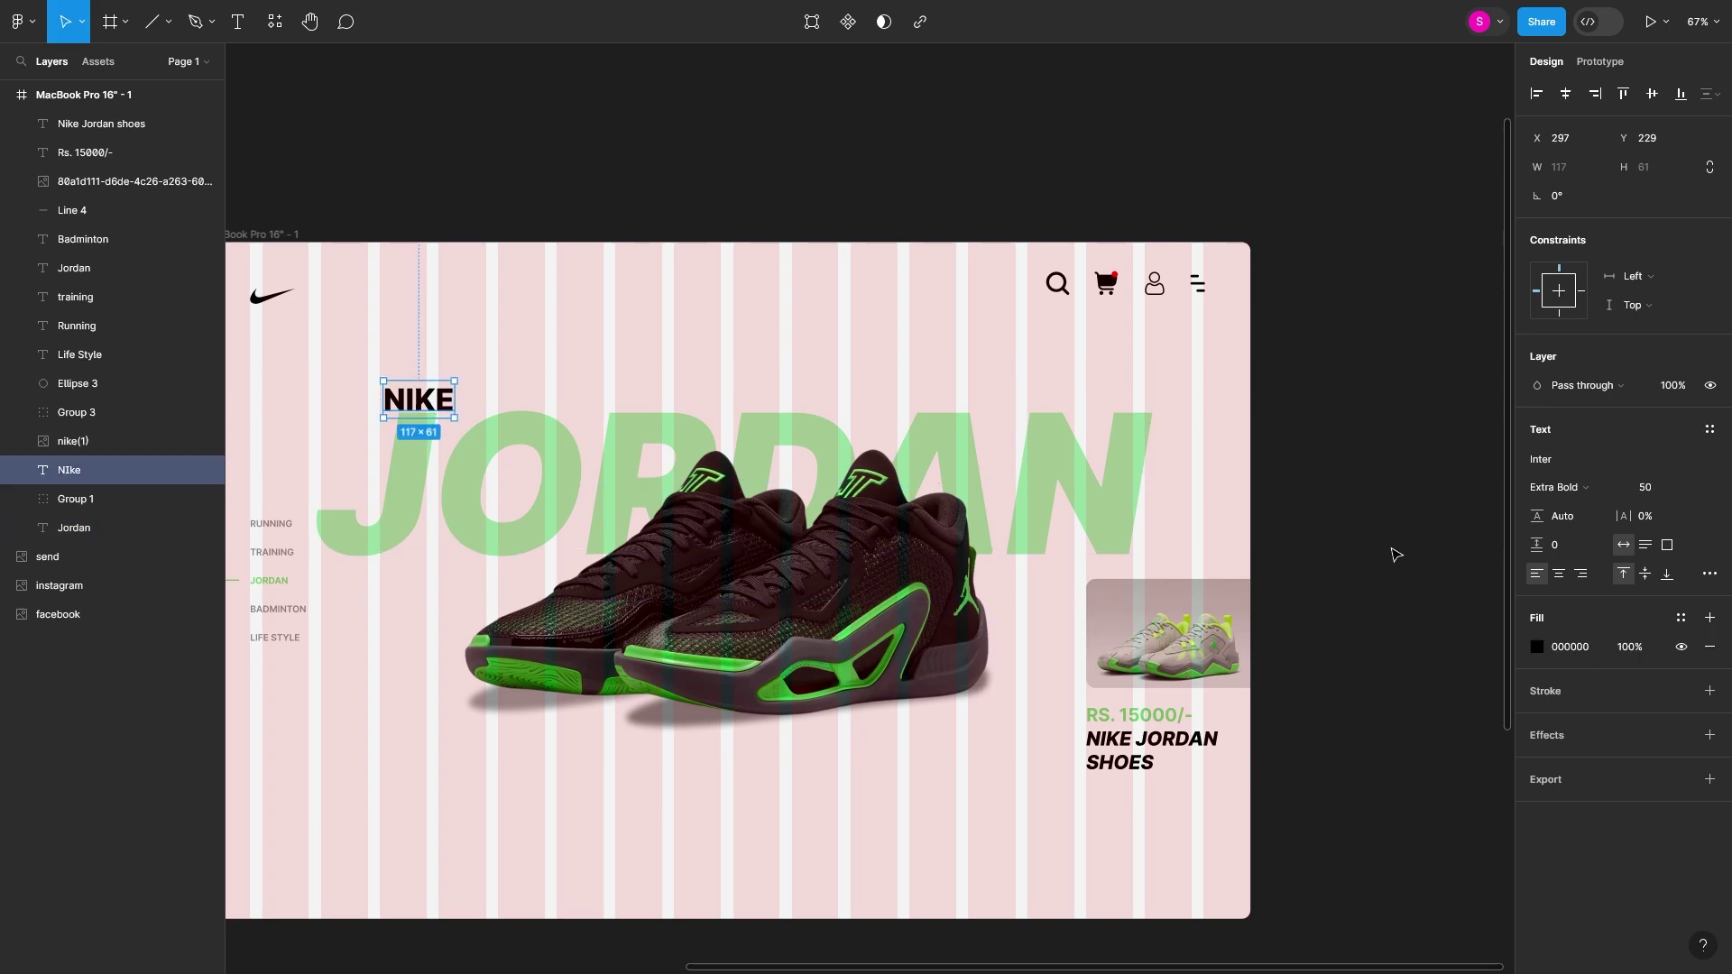
pyautogui.click(1554, 487)
pyautogui.click(1579, 607)
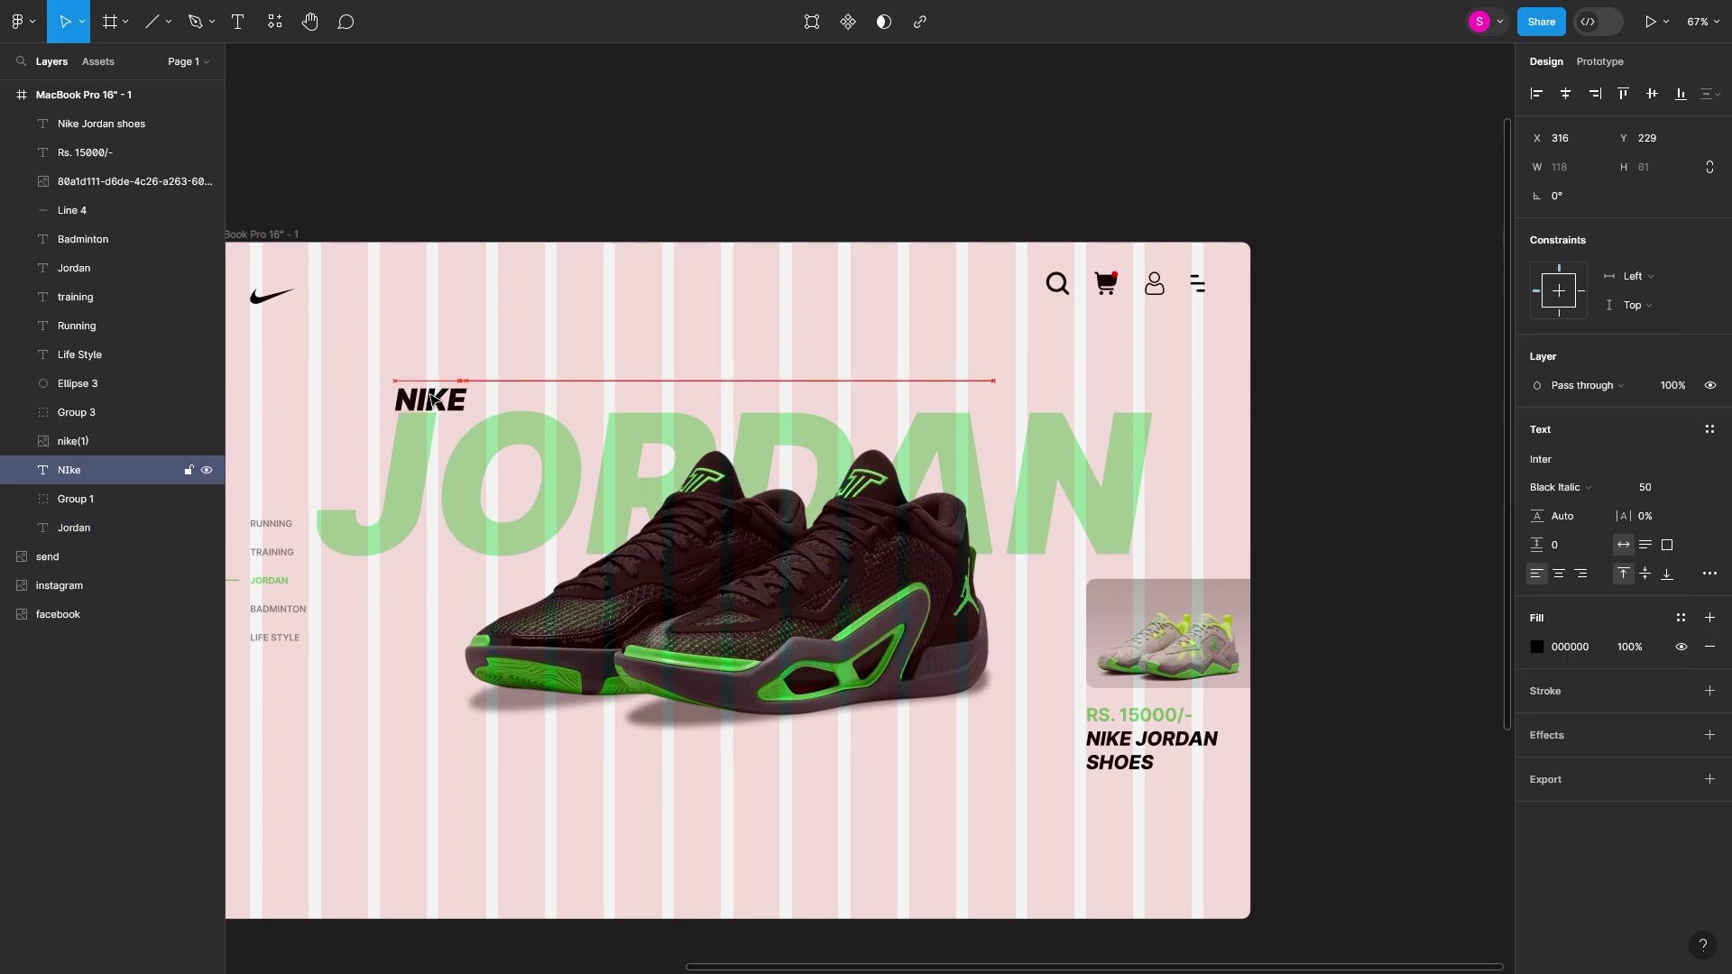
pyautogui.click(318, 716)
# - Set the green price text's weight to Bold Italic
pyautogui.click(1134, 717)
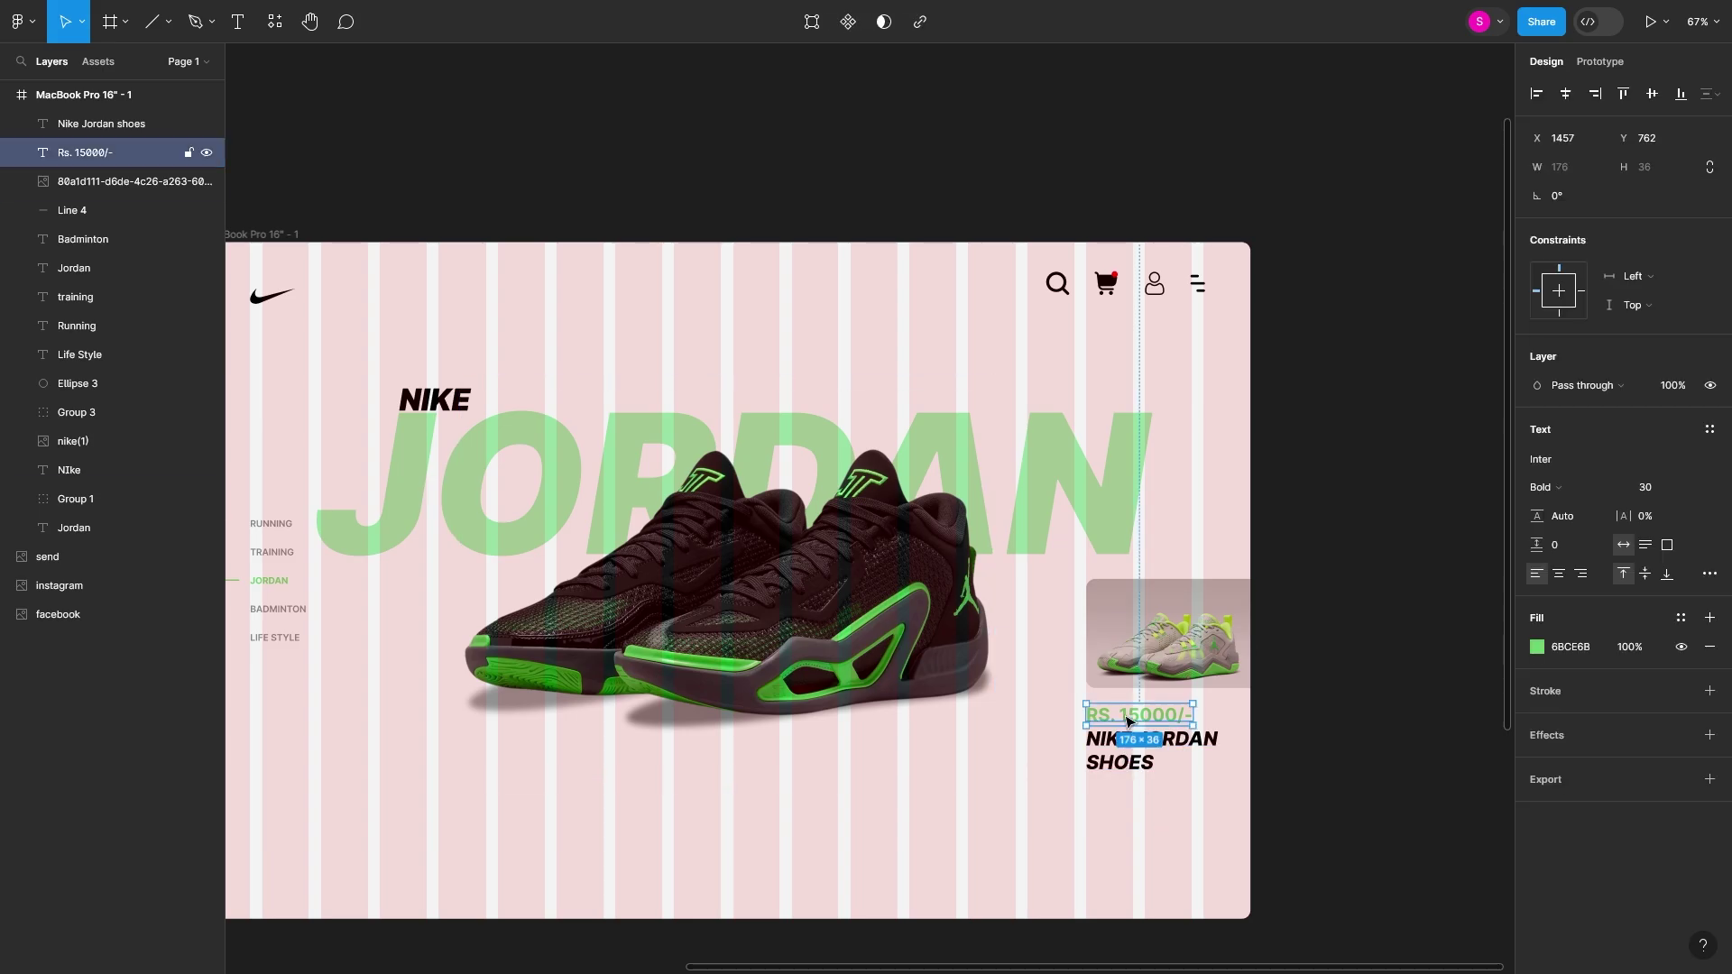
pyautogui.click(1558, 488)
pyautogui.click(1594, 703)
pyautogui.click(1129, 765)
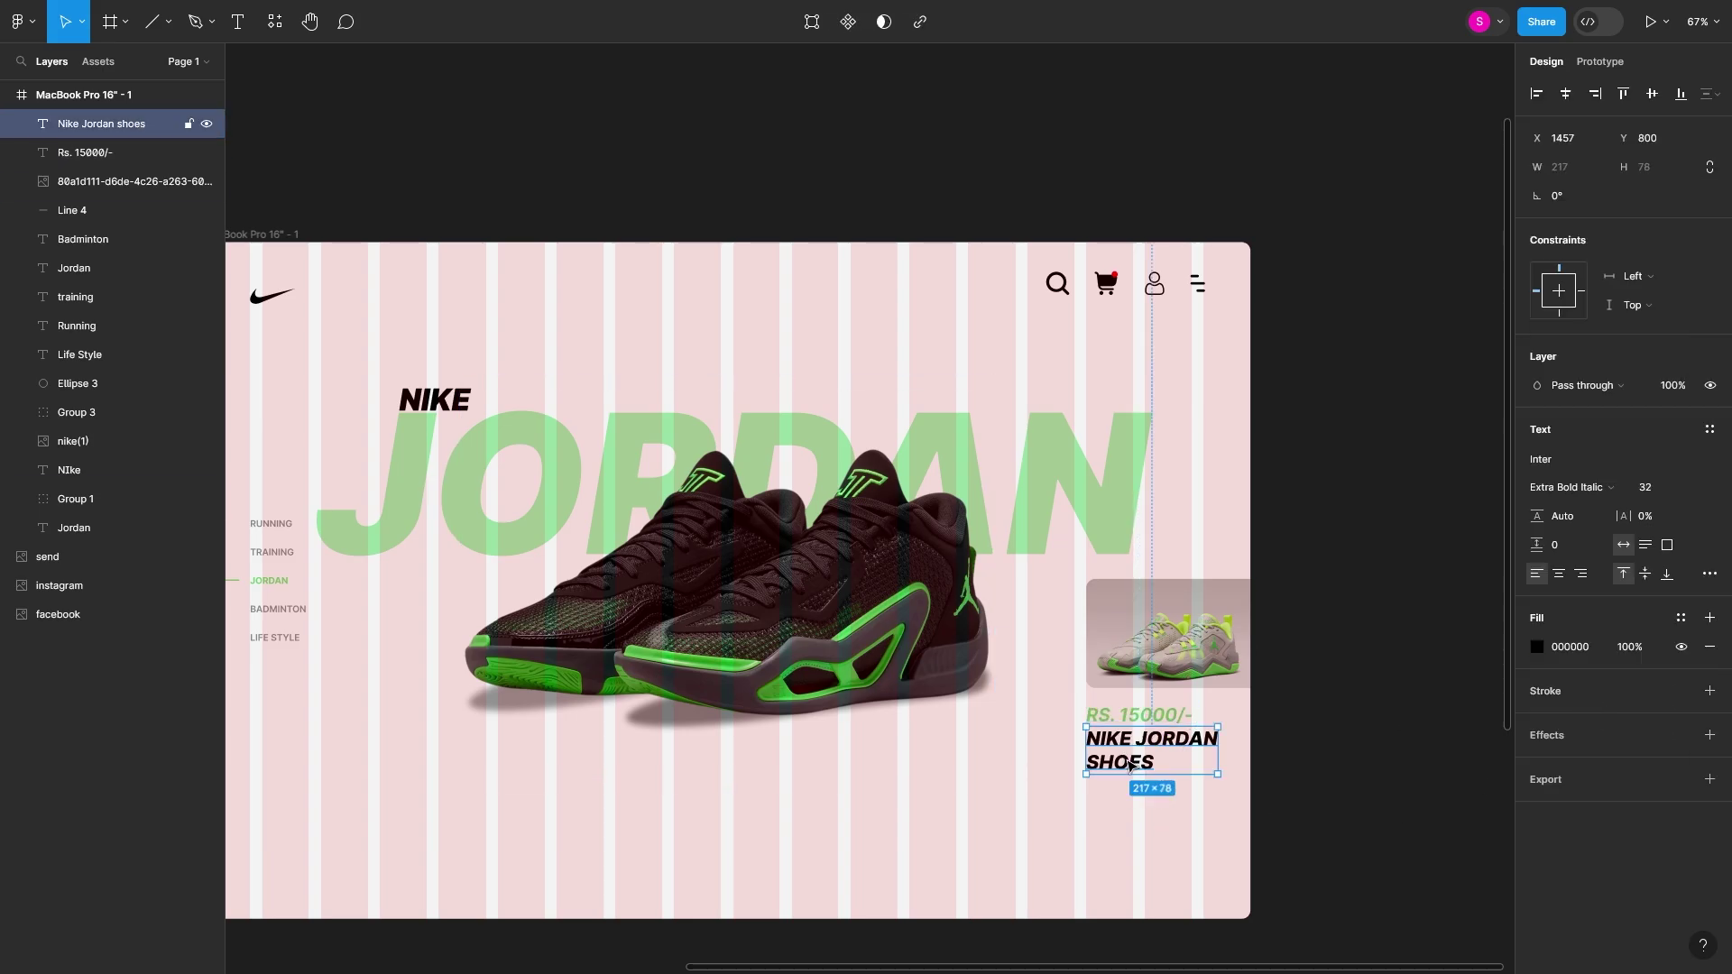
pyautogui.click(1630, 647)
pyautogui.write('8')
pyautogui.click(1338, 804)
pyautogui.scroll(5, 1125, 734)
# - Draw a rectangle below the NIKE JORDAN SHOES heading for the button
pyautogui.scroll(5, 514, 429)
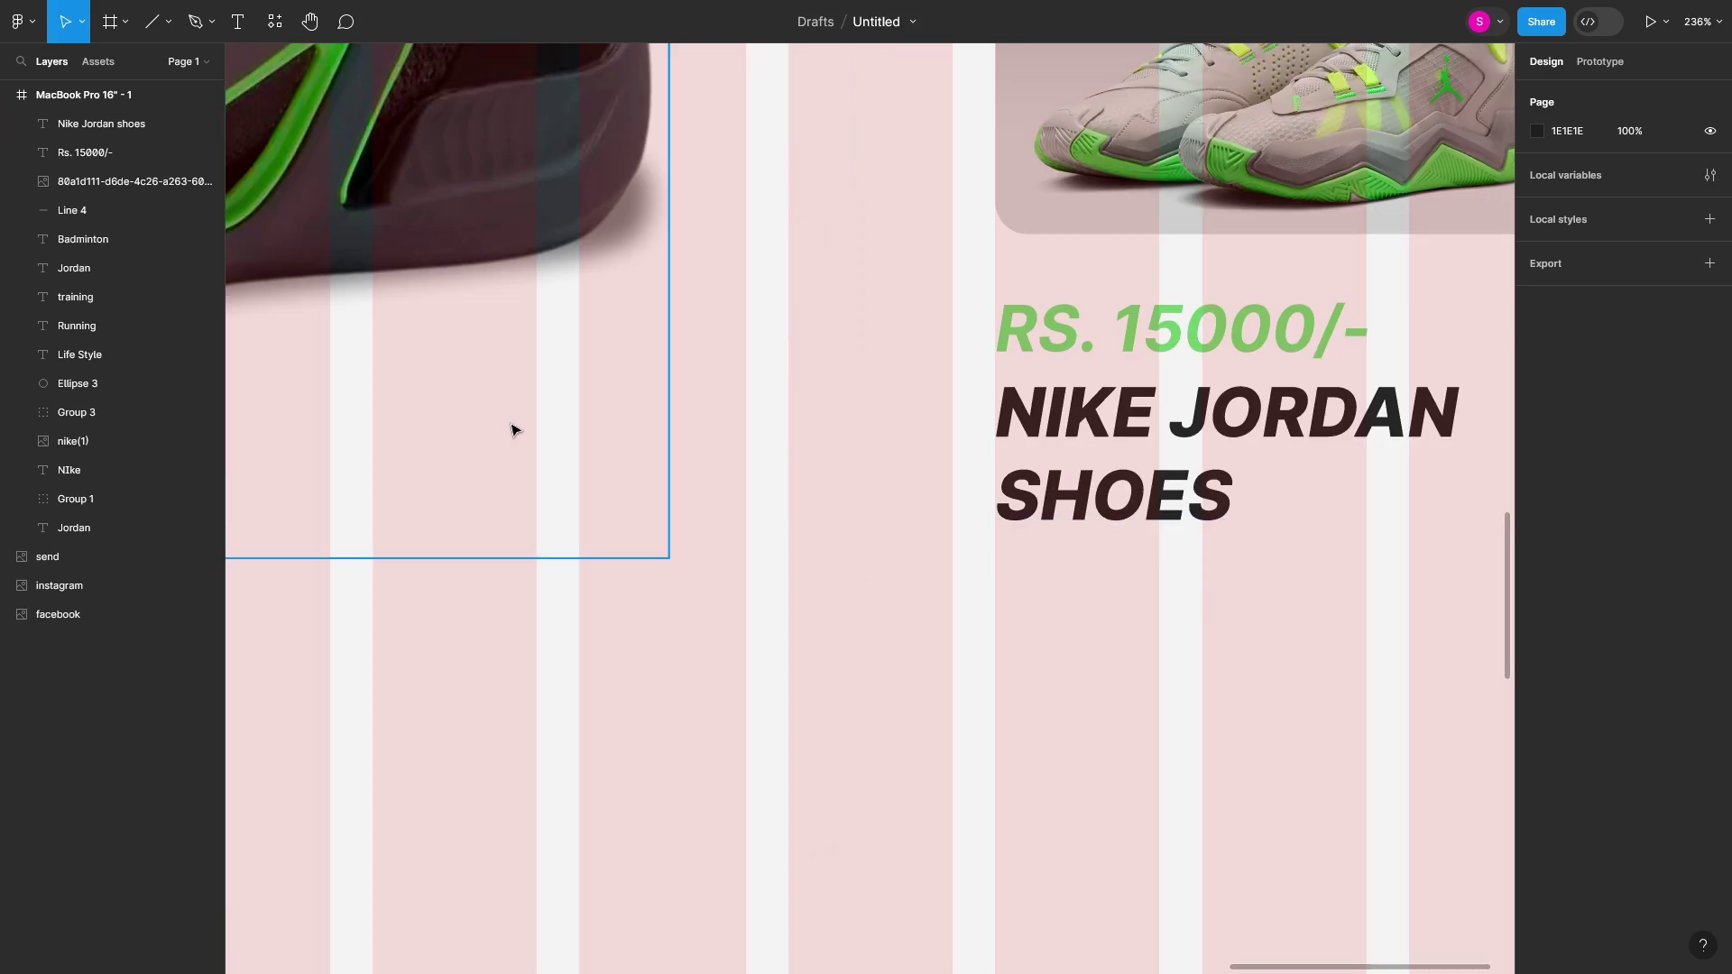
pyautogui.click(169, 22)
pyautogui.click(171, 61)
pyautogui.scroll(-3, 1416, 712)
pyautogui.moveTo(998, 622)
pyautogui.mouseDown()
pyautogui.moveTo(1421, 712)
pyautogui.moveTo(1436, 742)
pyautogui.moveTo(1412, 798)
pyautogui.moveTo(1403, 724)
pyautogui.mouseUp()
# - Give the rectangle corner radius 7, no fill, and a green 6BCE6B outline
pyautogui.scroll(-2, 1403, 707)
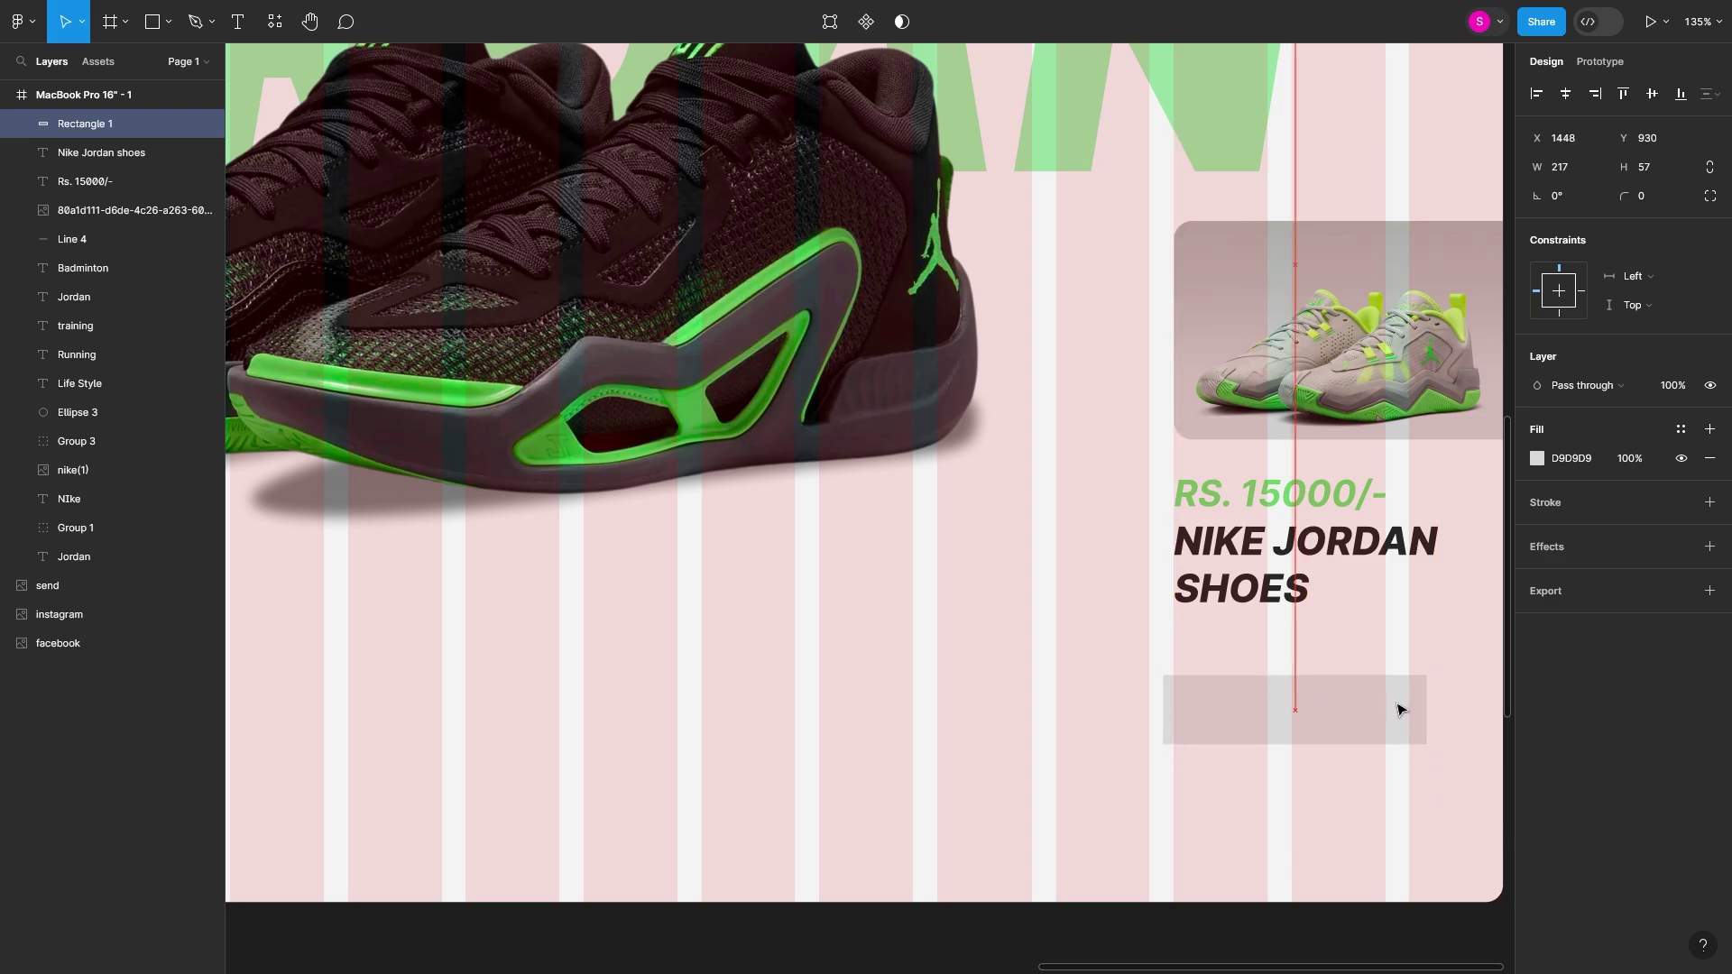
pyautogui.moveTo(1624, 196); pyautogui.dragTo(1721, 195)
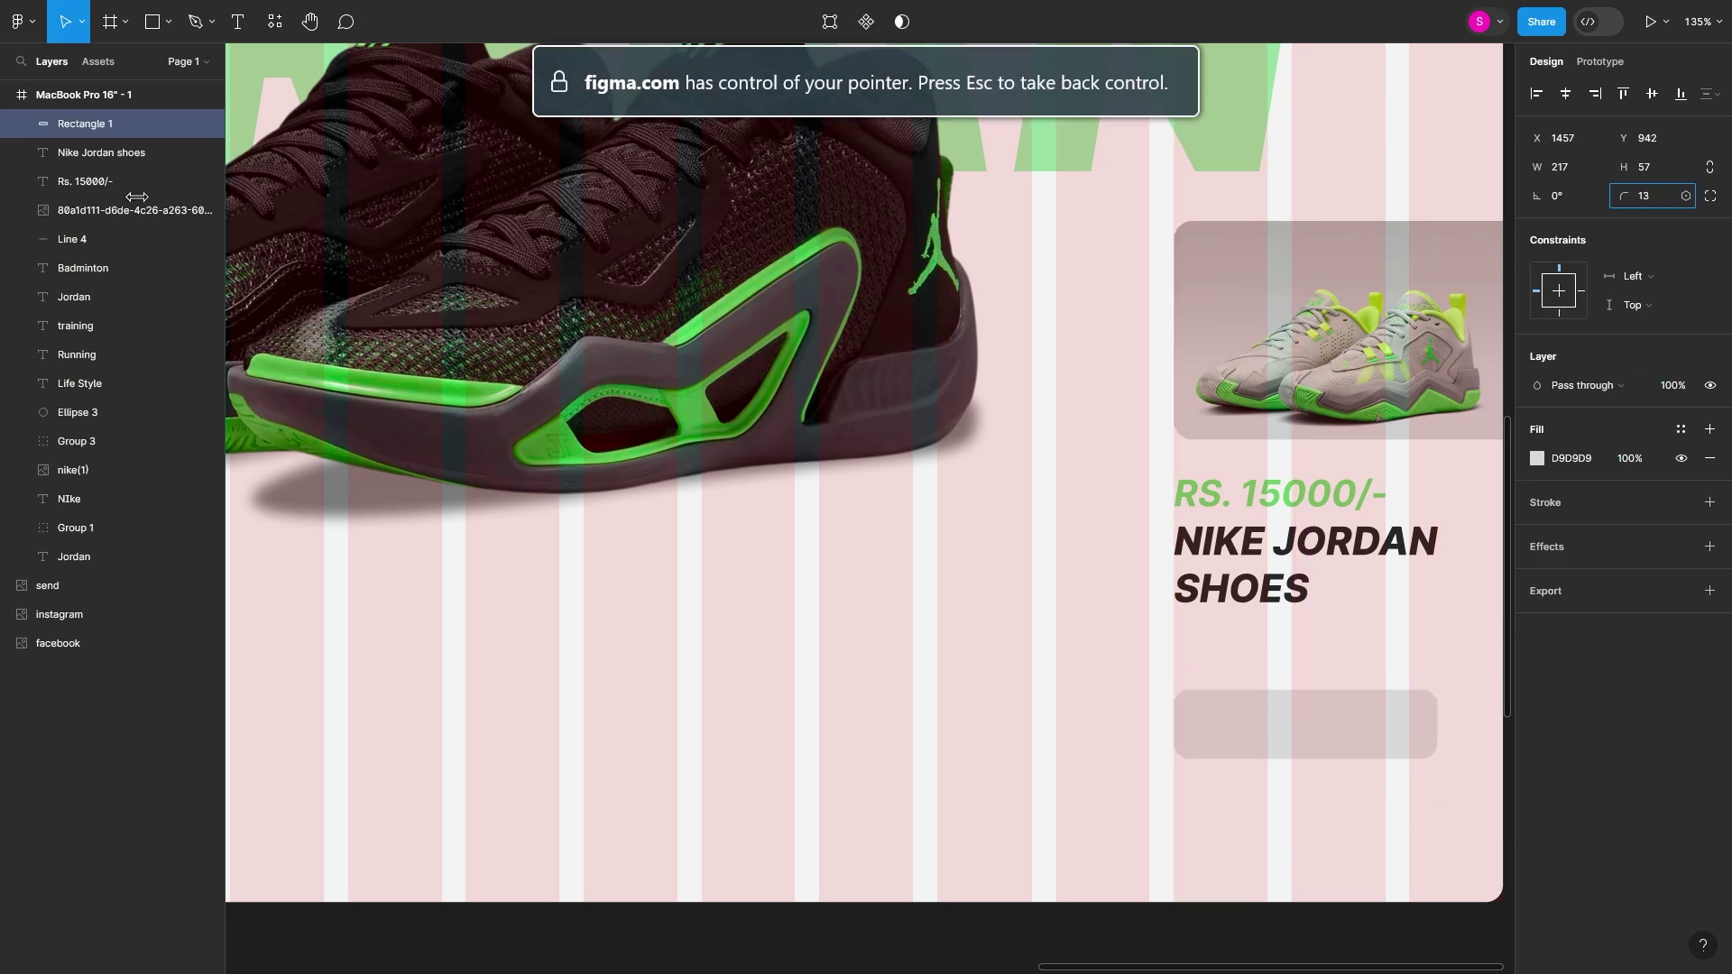
pyautogui.moveTo(137, 197); pyautogui.dragTo(108, 197)
pyautogui.click(1710, 459)
pyautogui.click(1709, 502)
pyautogui.click(1537, 502)
pyautogui.click(1364, 876)
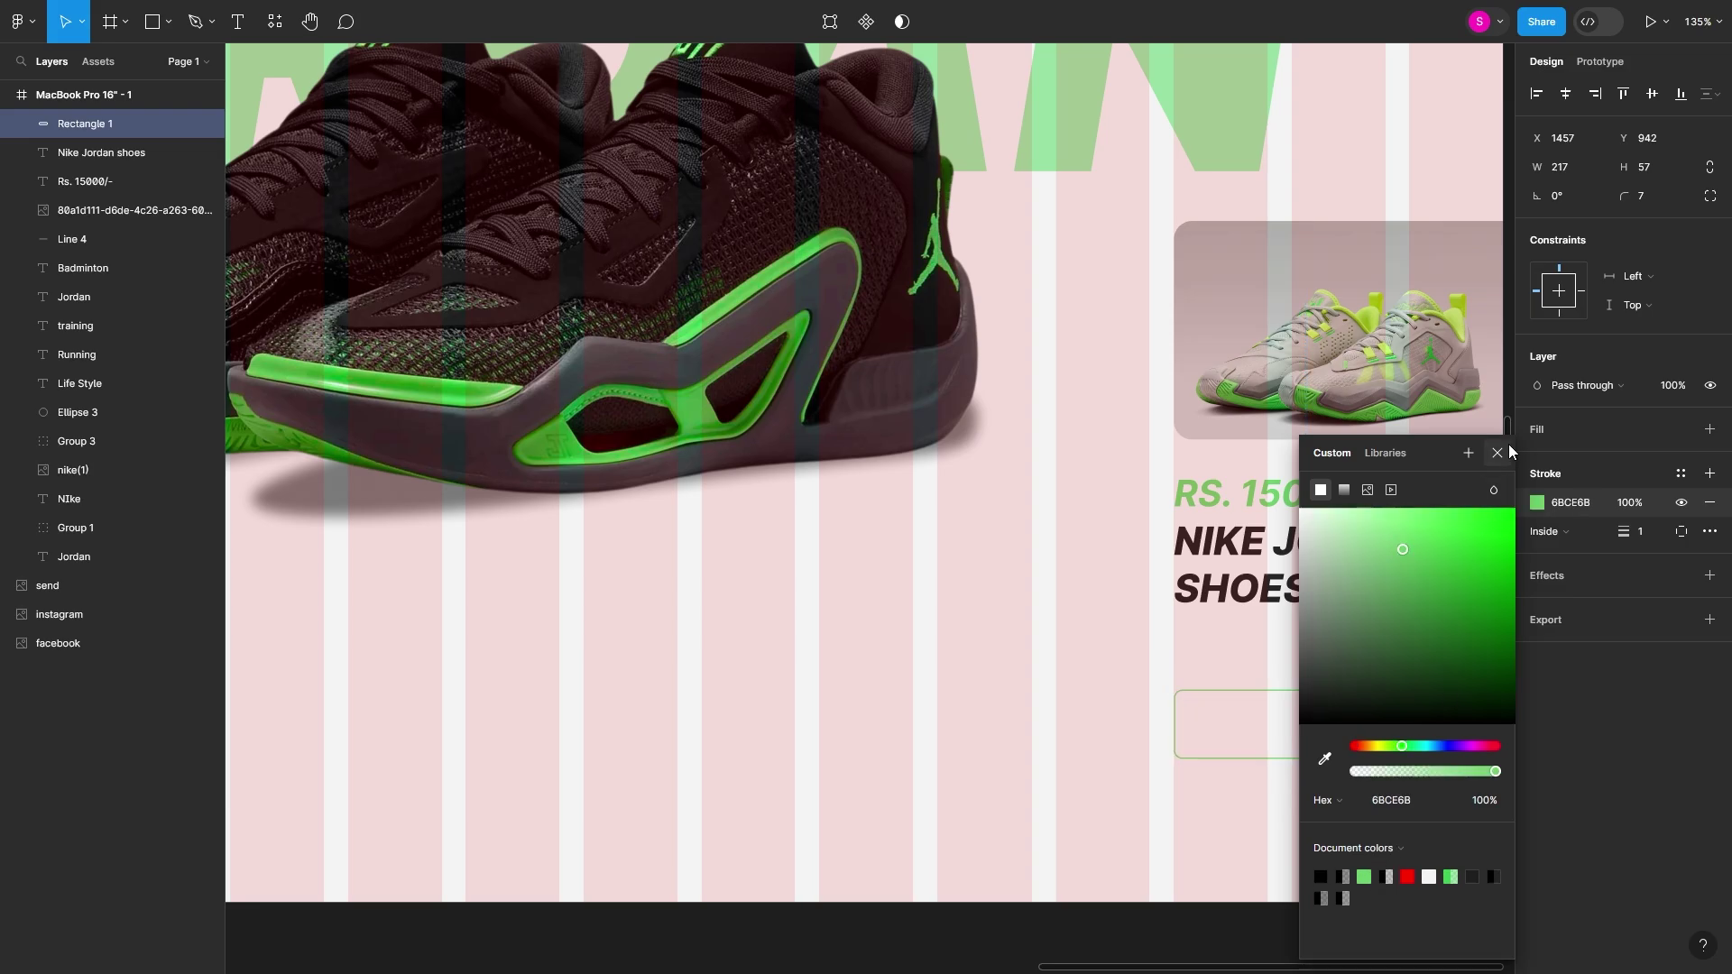
pyautogui.click(1497, 452)
# - Set the outline weight to 3 with mitred corners
pyautogui.moveTo(1624, 531); pyautogui.dragTo(1631, 531)
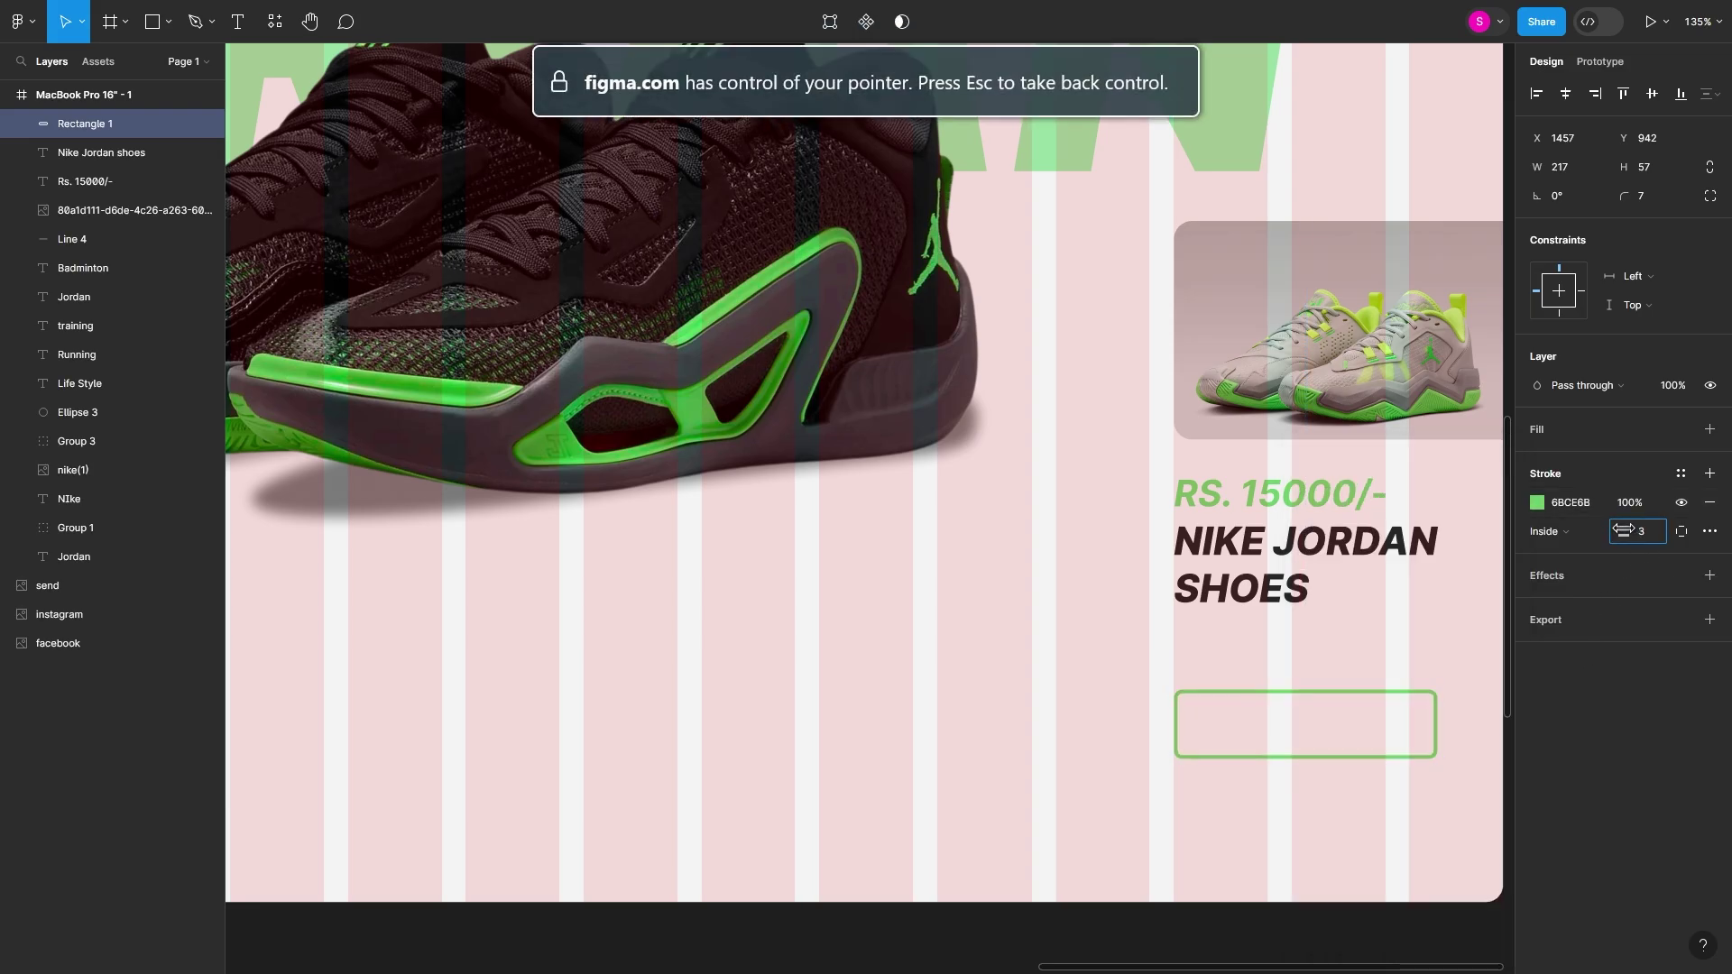
pyautogui.click(1680, 531)
pyautogui.click(1710, 531)
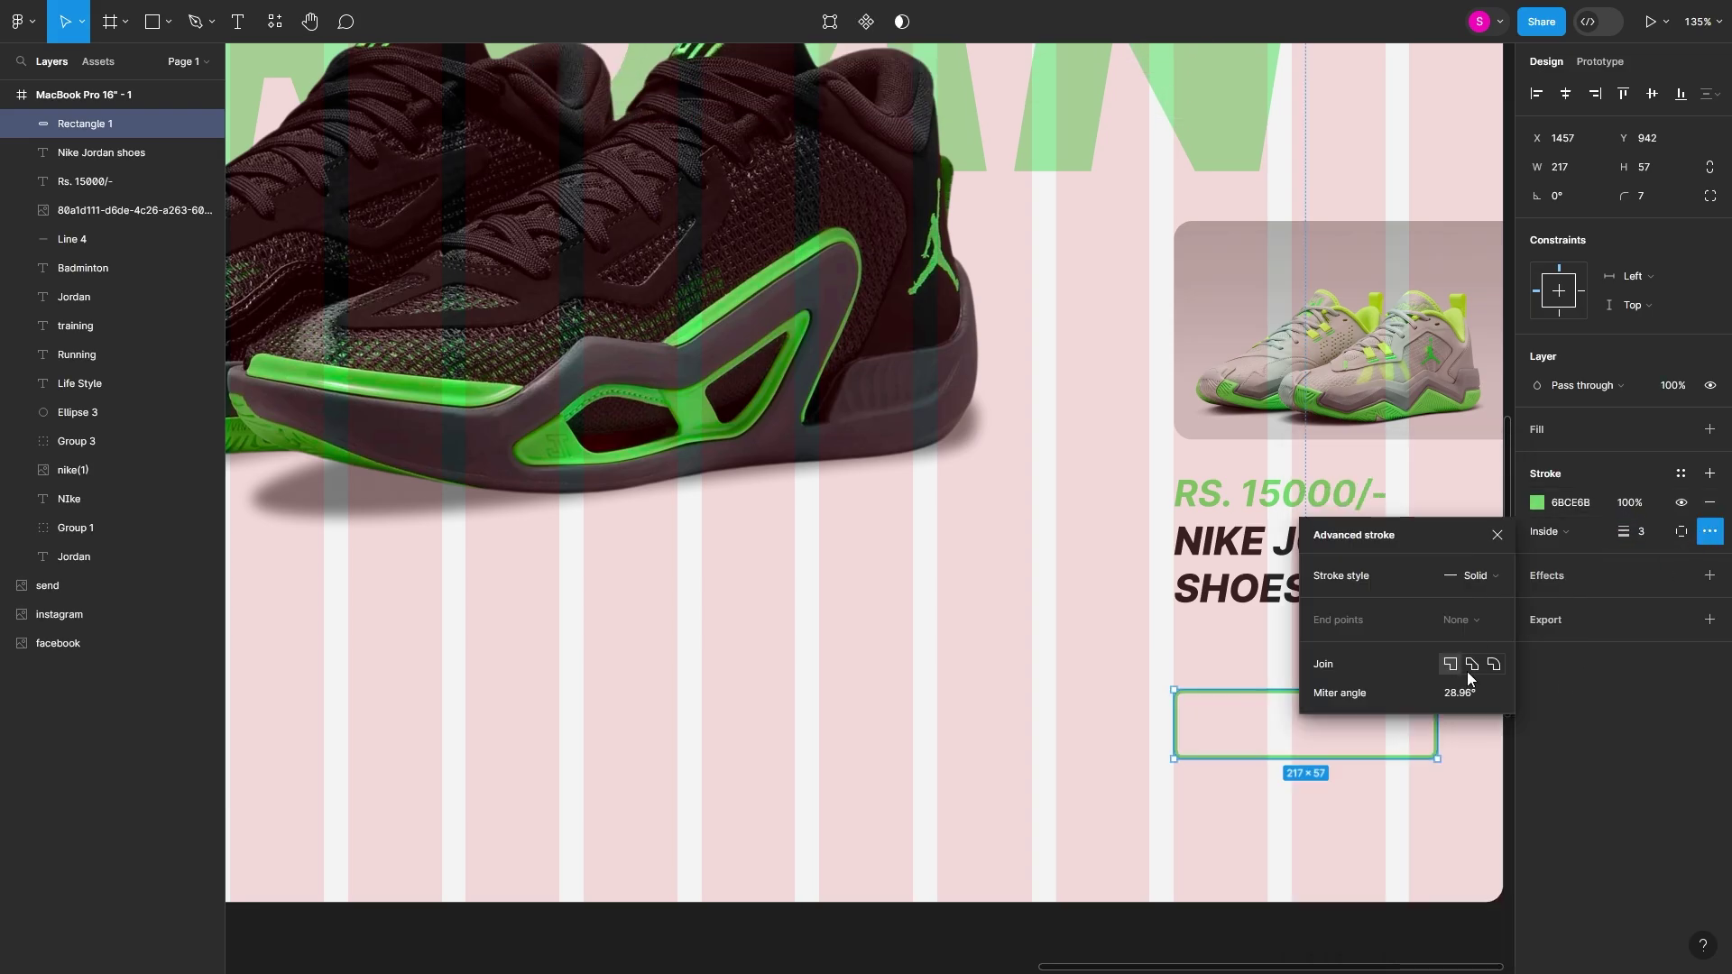
pyautogui.click(1484, 666)
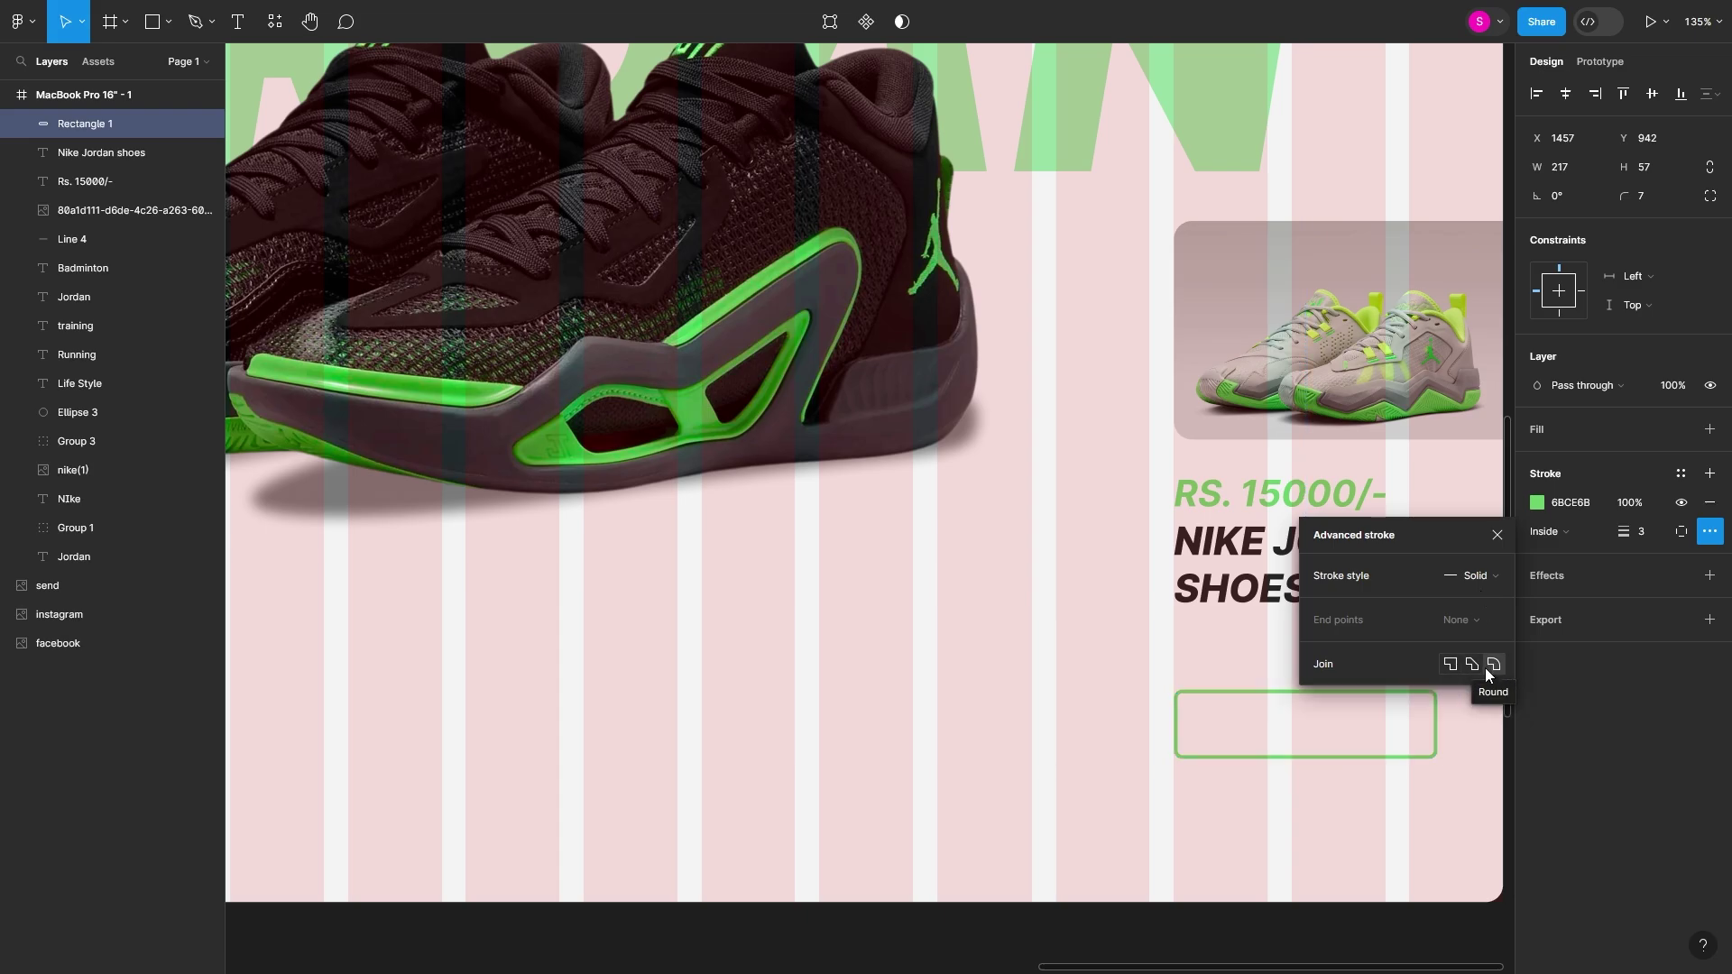
pyautogui.click(1450, 665)
pyautogui.click(1351, 820)
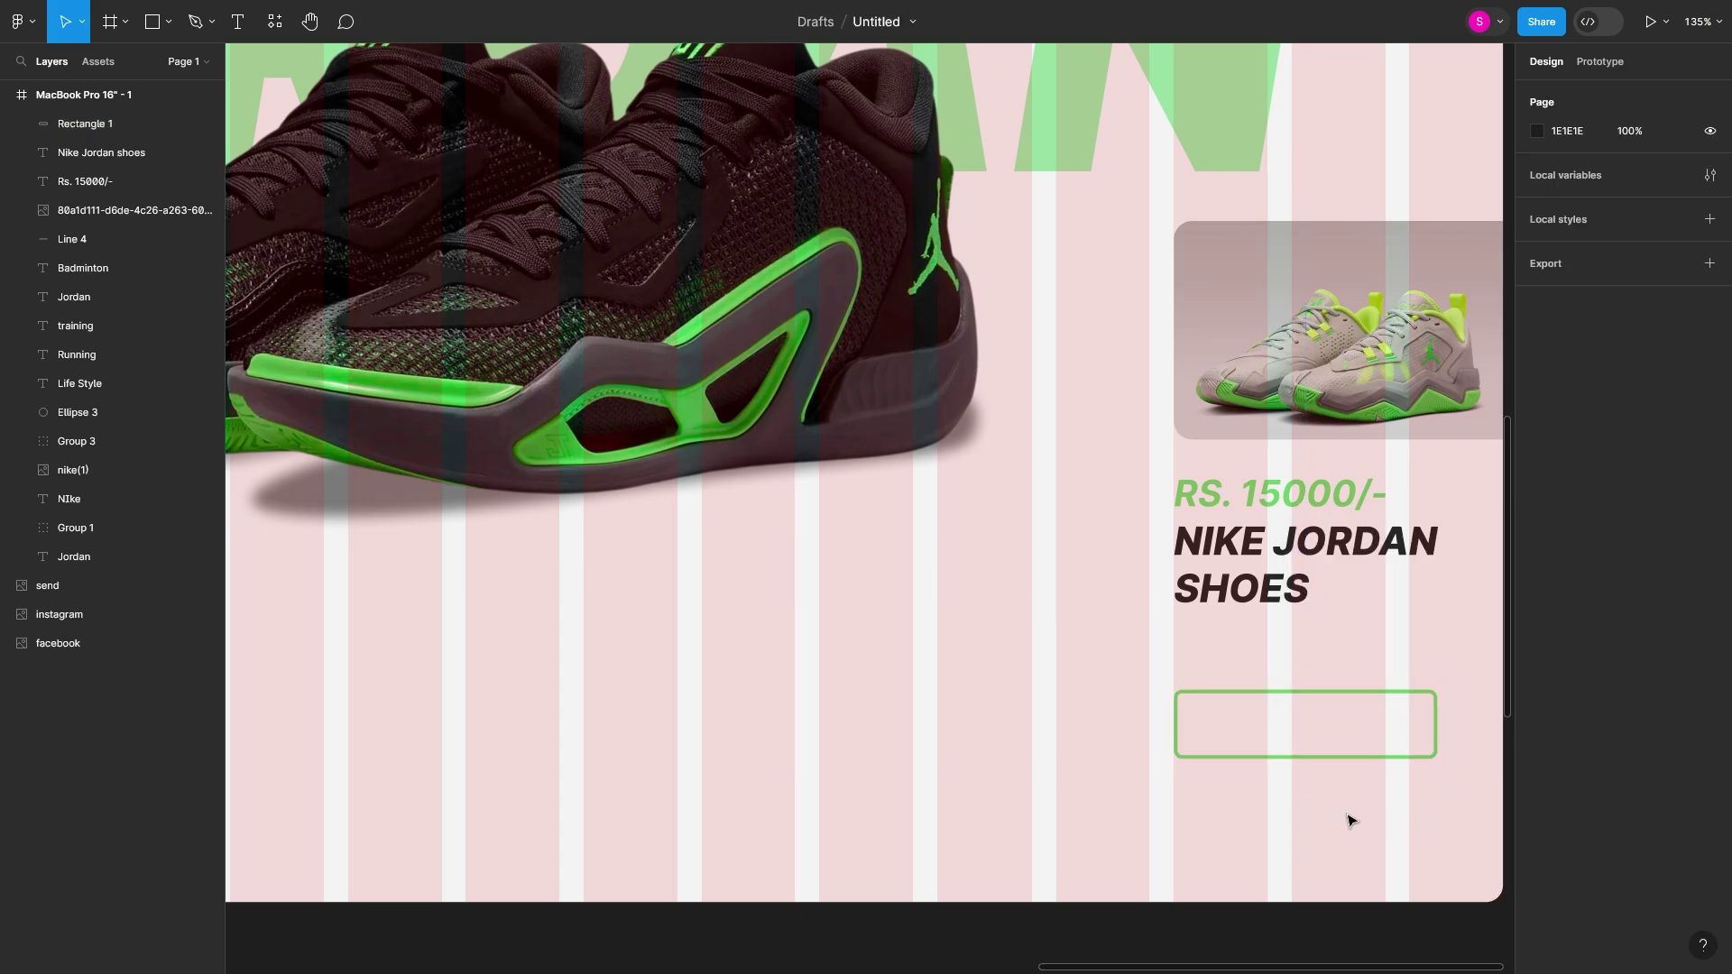
# - Add an 'ADD TO CART' label inside the outline at 22pt in green
pyautogui.press('t')
pyautogui.click(1203, 704)
pyautogui.write('ADD TO CART')
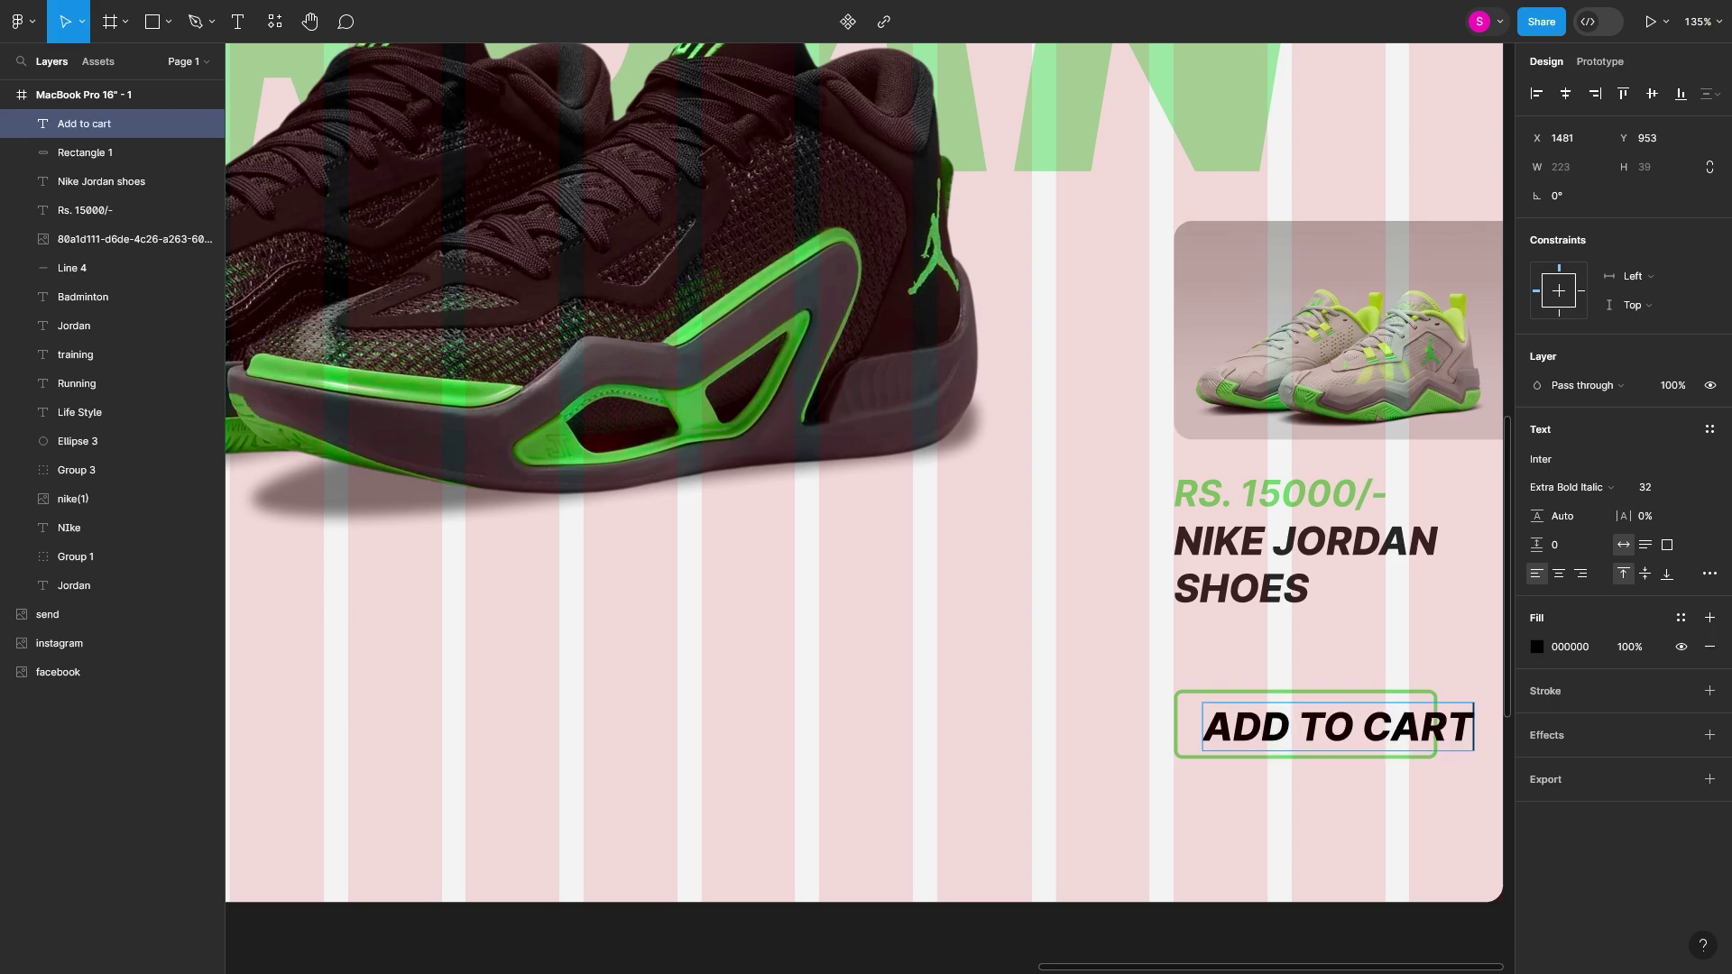
pyautogui.hotkey('ctrl', 'a')
pyautogui.write('22')
pyautogui.press('Return')
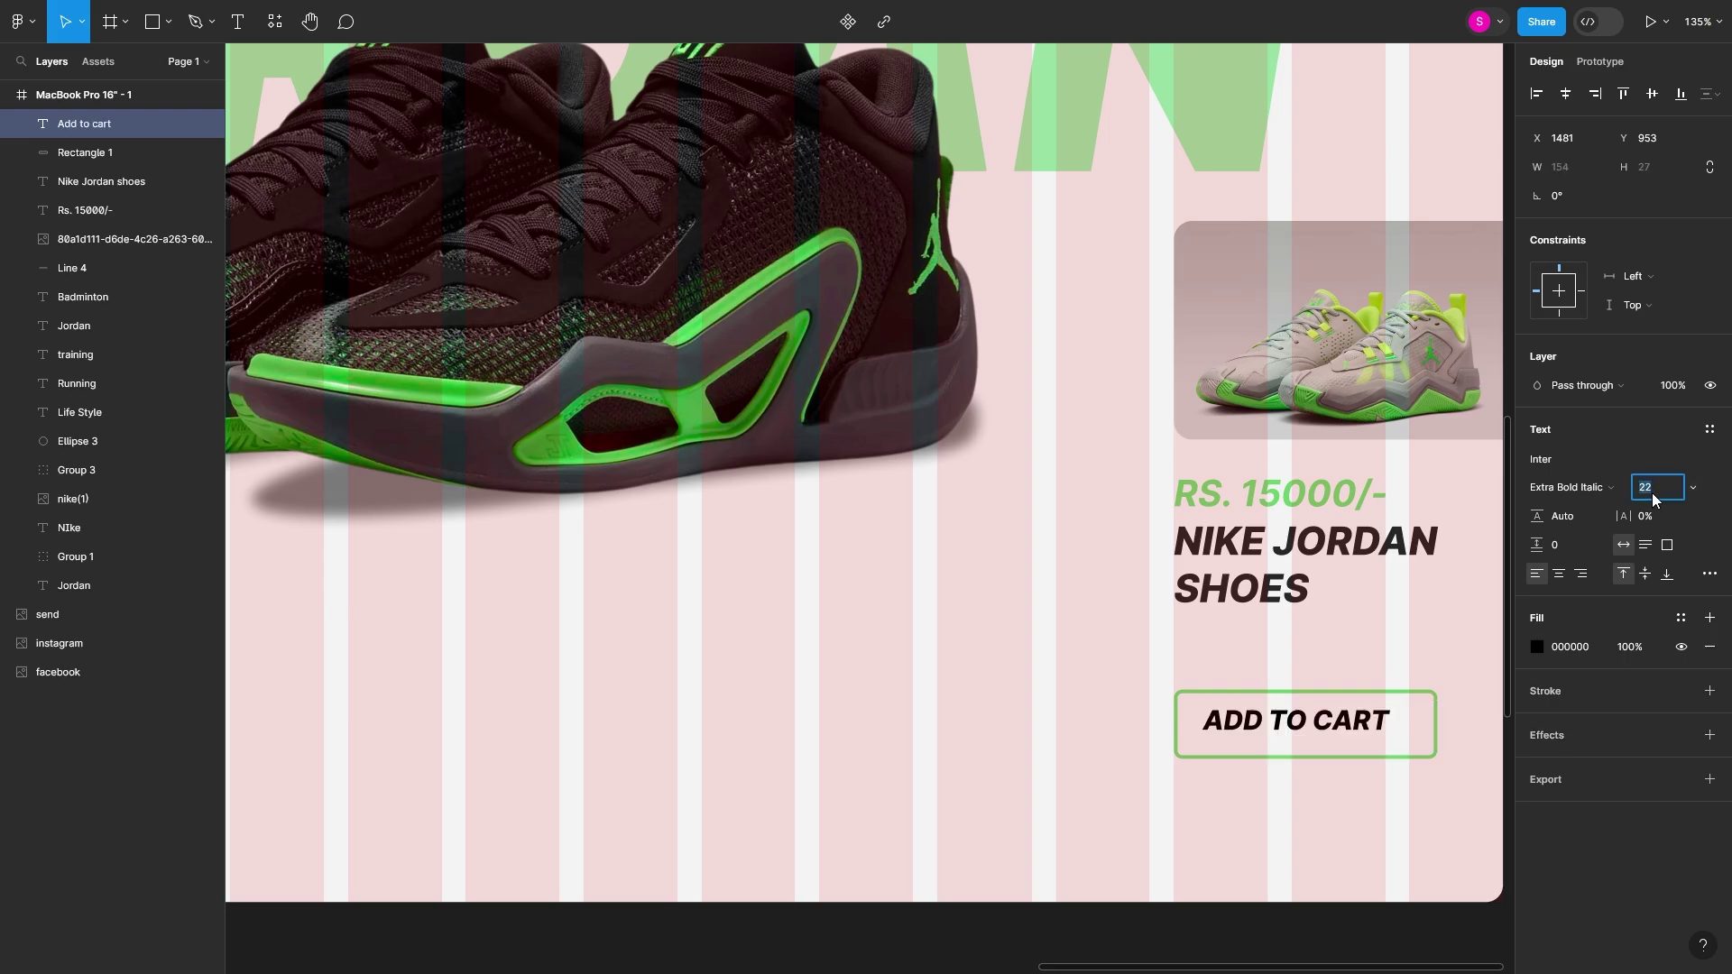
pyautogui.click(1537, 647)
pyautogui.click(1343, 877)
pyautogui.press('Escape')
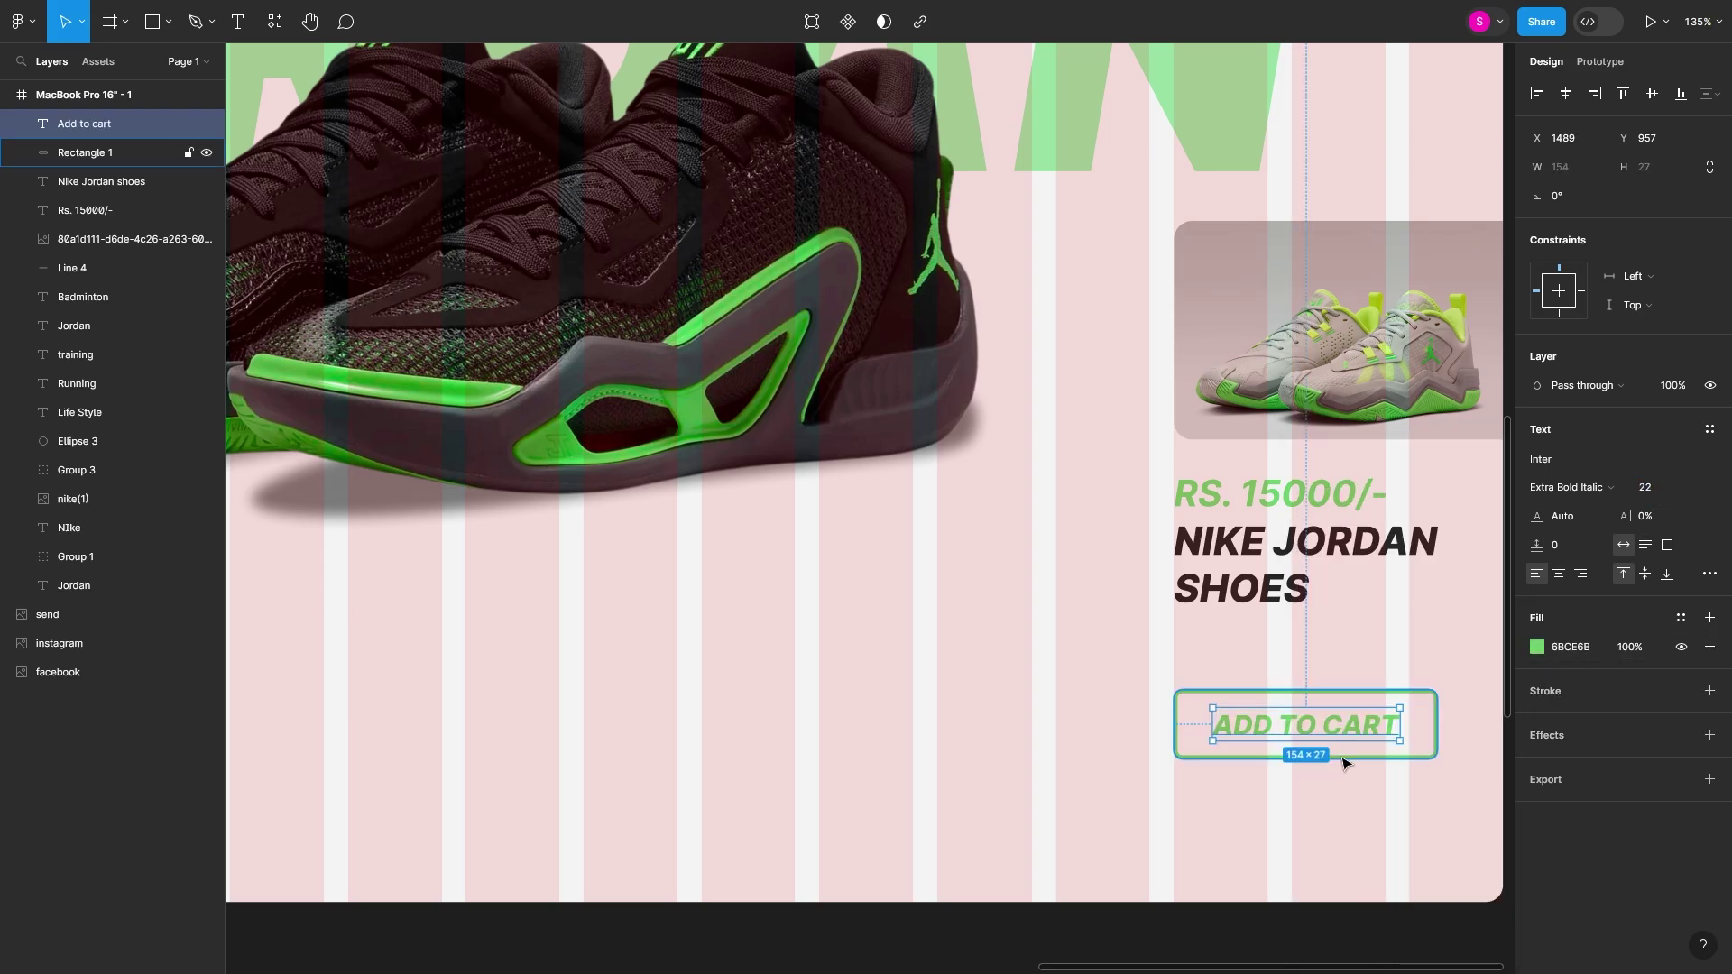
# - Move the text and outline box up together beneath the title
pyautogui.keyDown('shift'); pyautogui.click(1341, 757); pyautogui.keyUp('shift')
pyautogui.moveTo(1341, 758); pyautogui.dragTo(1342, 672)
pyautogui.click(1326, 815)
pyautogui.scroll(-3, 1326, 815)
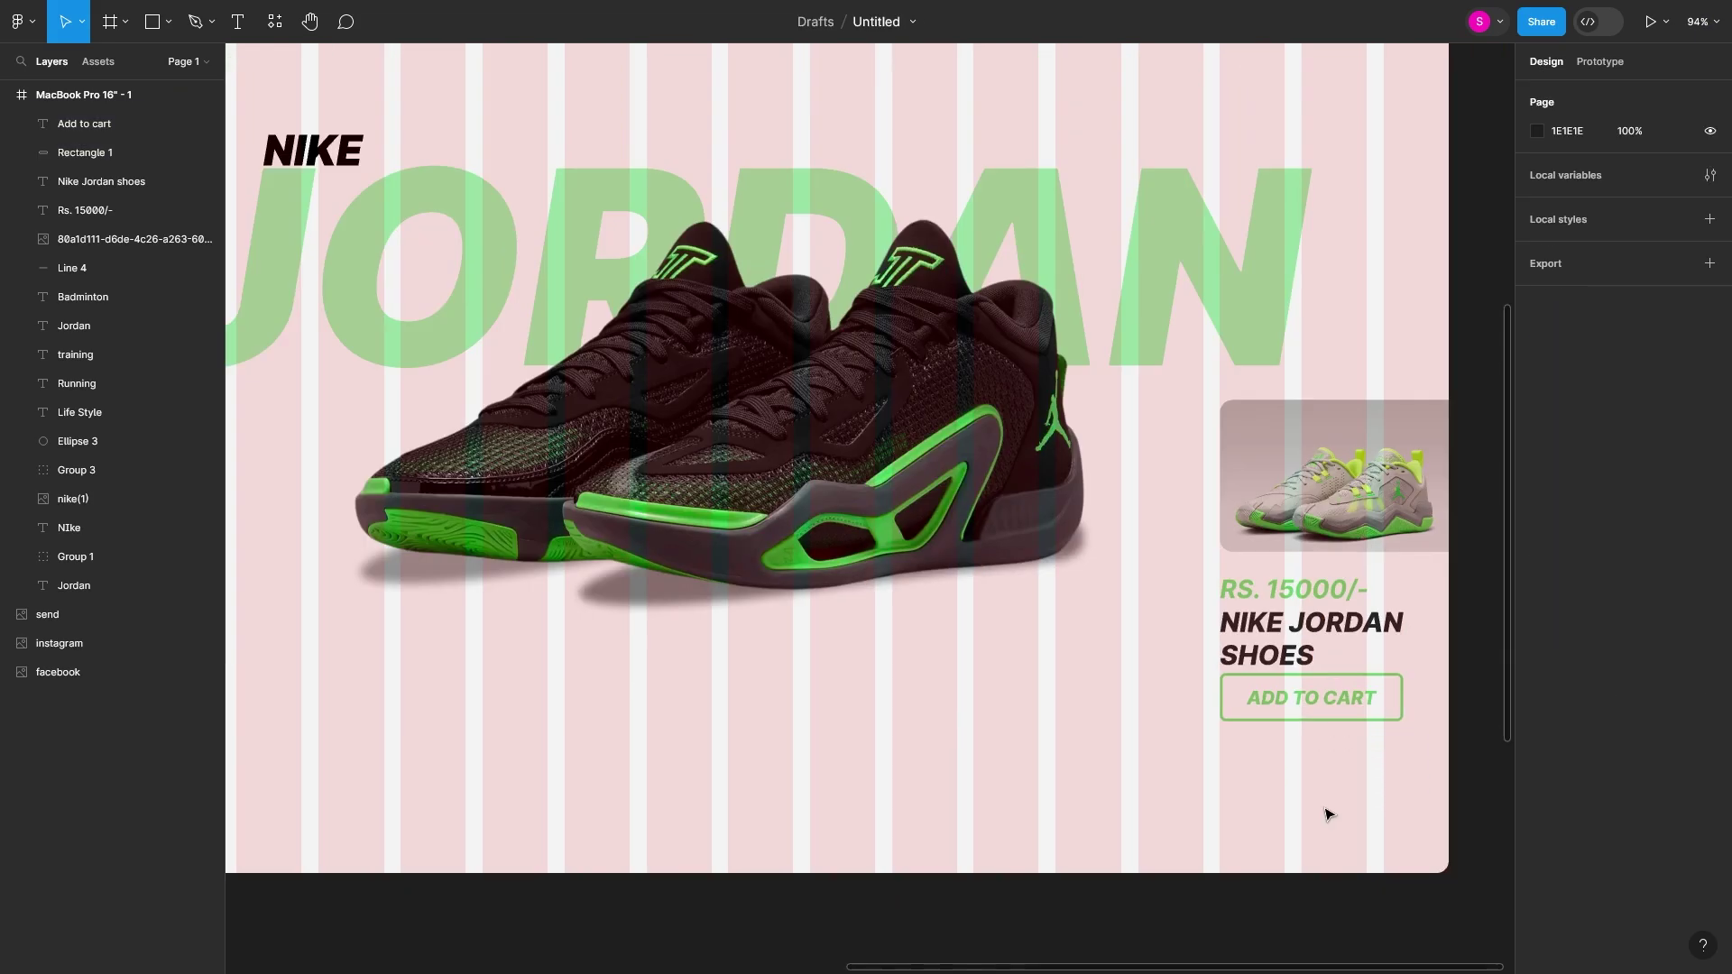
# - Widen the button box and add a green 6BCE6B polygon triangle inside it
pyautogui.click(1401, 702)
pyautogui.click(1425, 802)
pyautogui.moveTo(1403, 701)
pyautogui.mouseDown()
pyautogui.moveTo(1425, 702)
pyautogui.moveTo(1375, 719)
pyautogui.mouseUp()
pyautogui.click(169, 22)
pyautogui.click(194, 172)
pyautogui.scroll(5, 1419, 697)
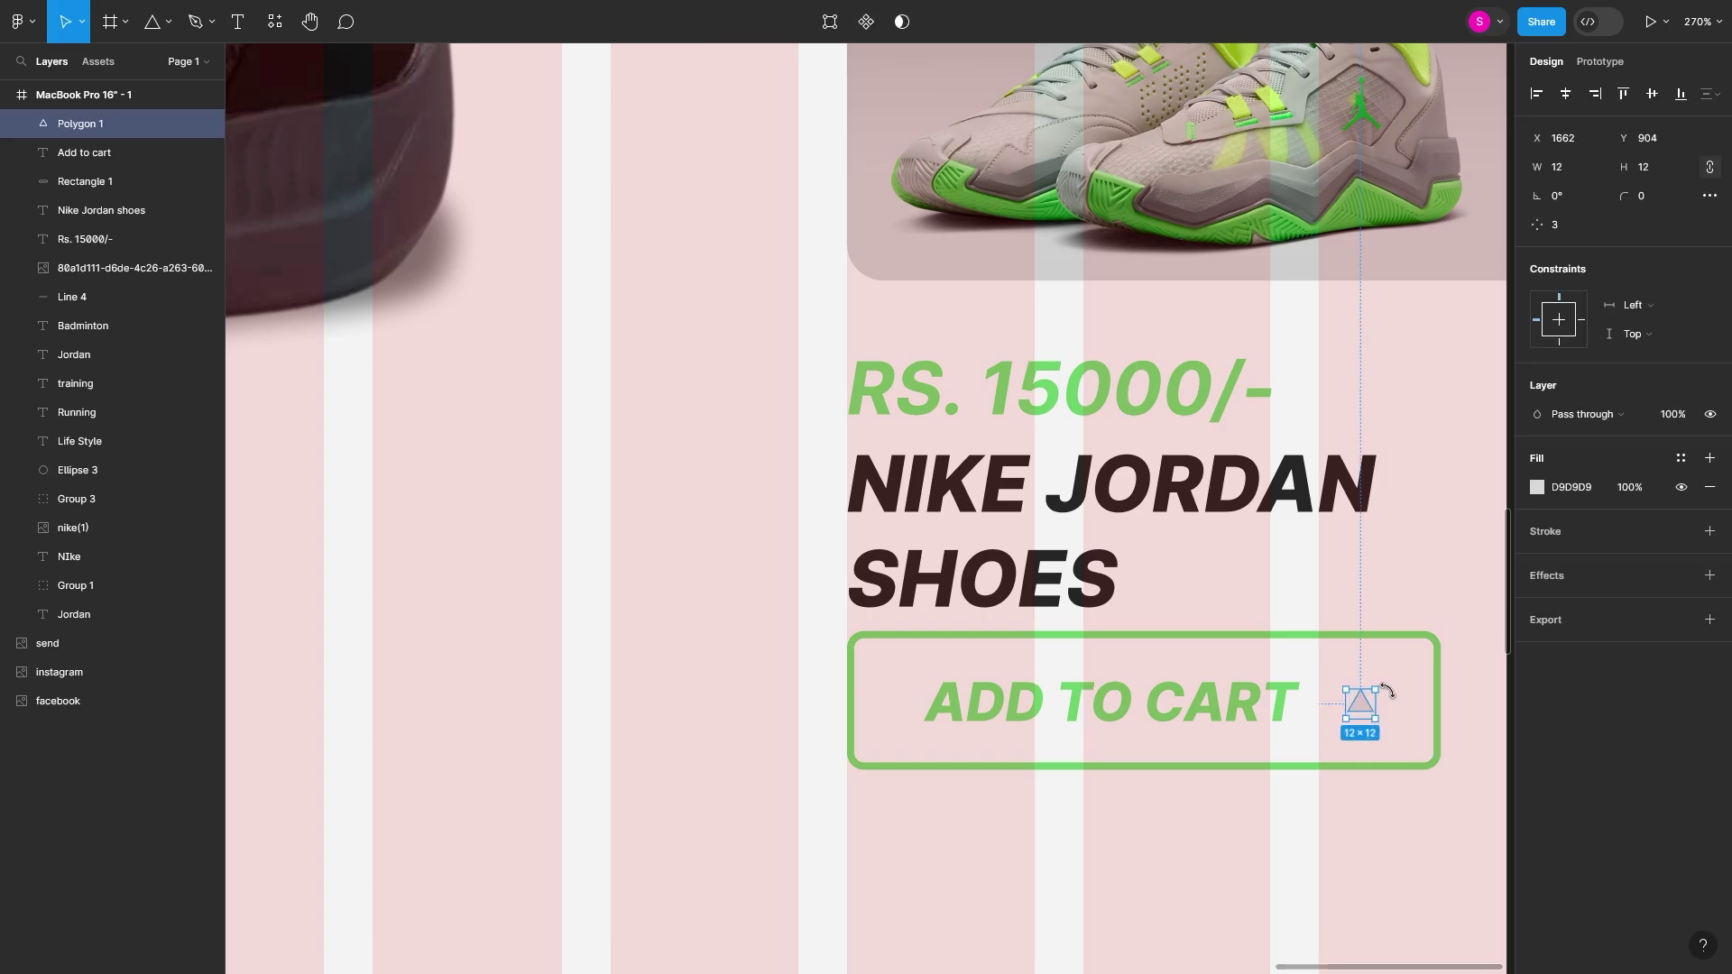
pyautogui.click(1537, 487)
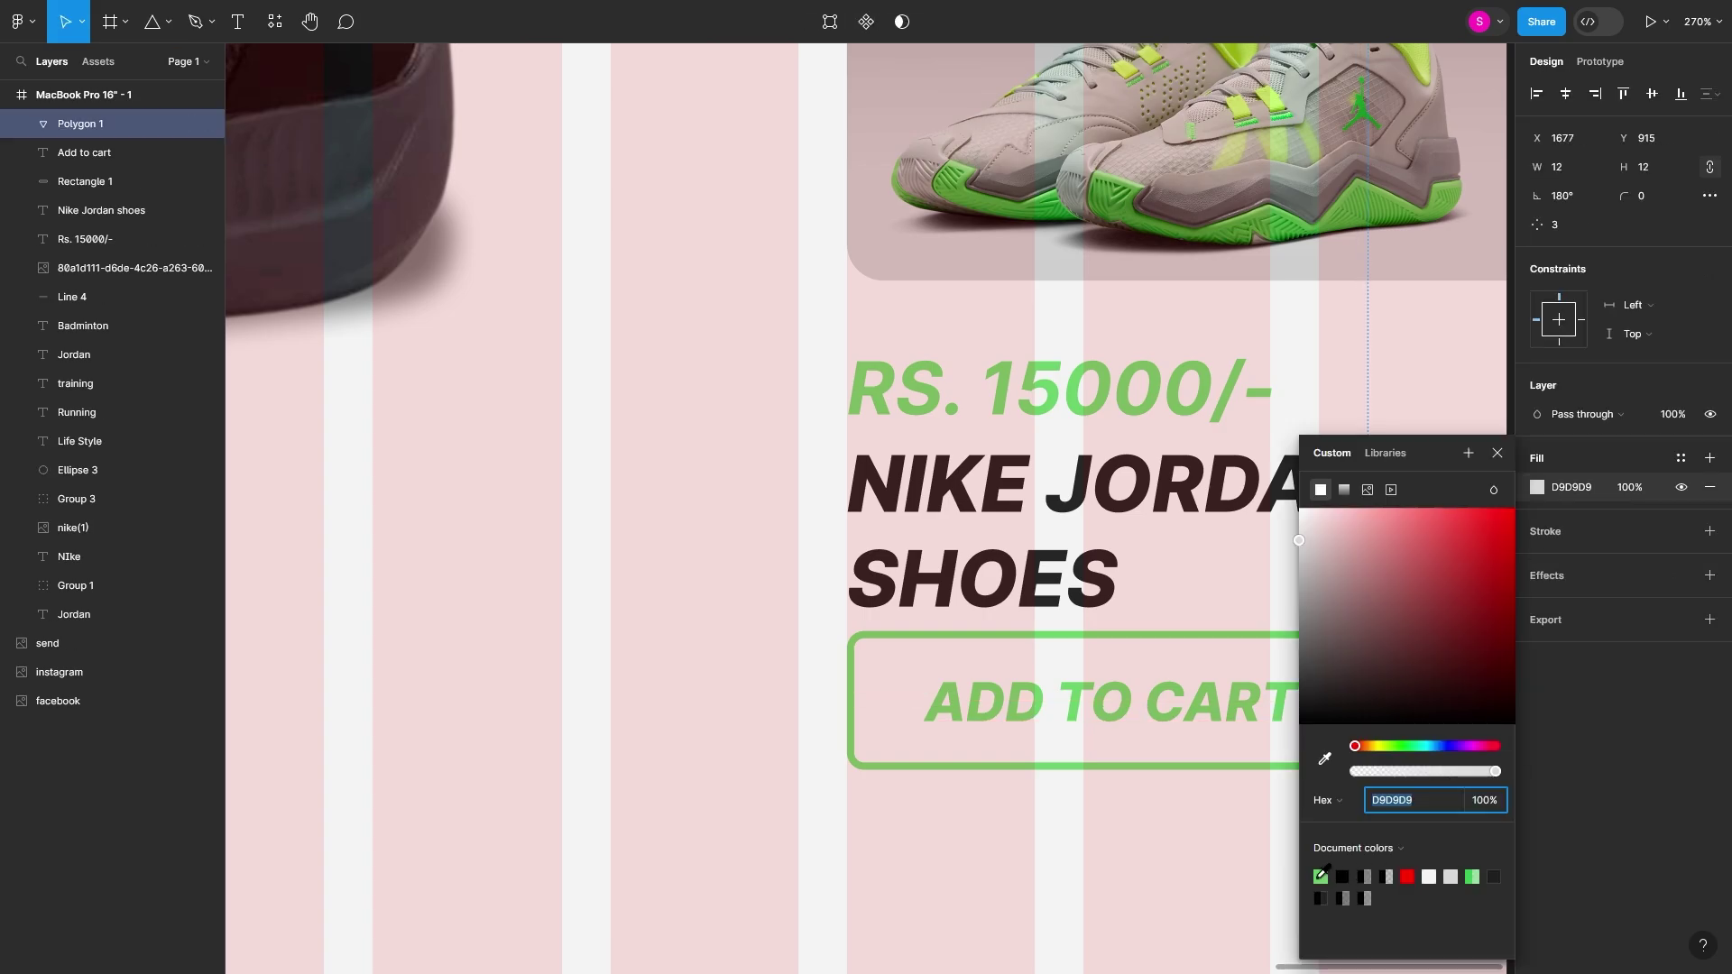
pyautogui.click(1323, 872)
pyautogui.click(1341, 816)
# - Group the button's box, text and triangle into one selection group
pyautogui.scroll(-5, 1335, 816)
pyautogui.click(1323, 788)
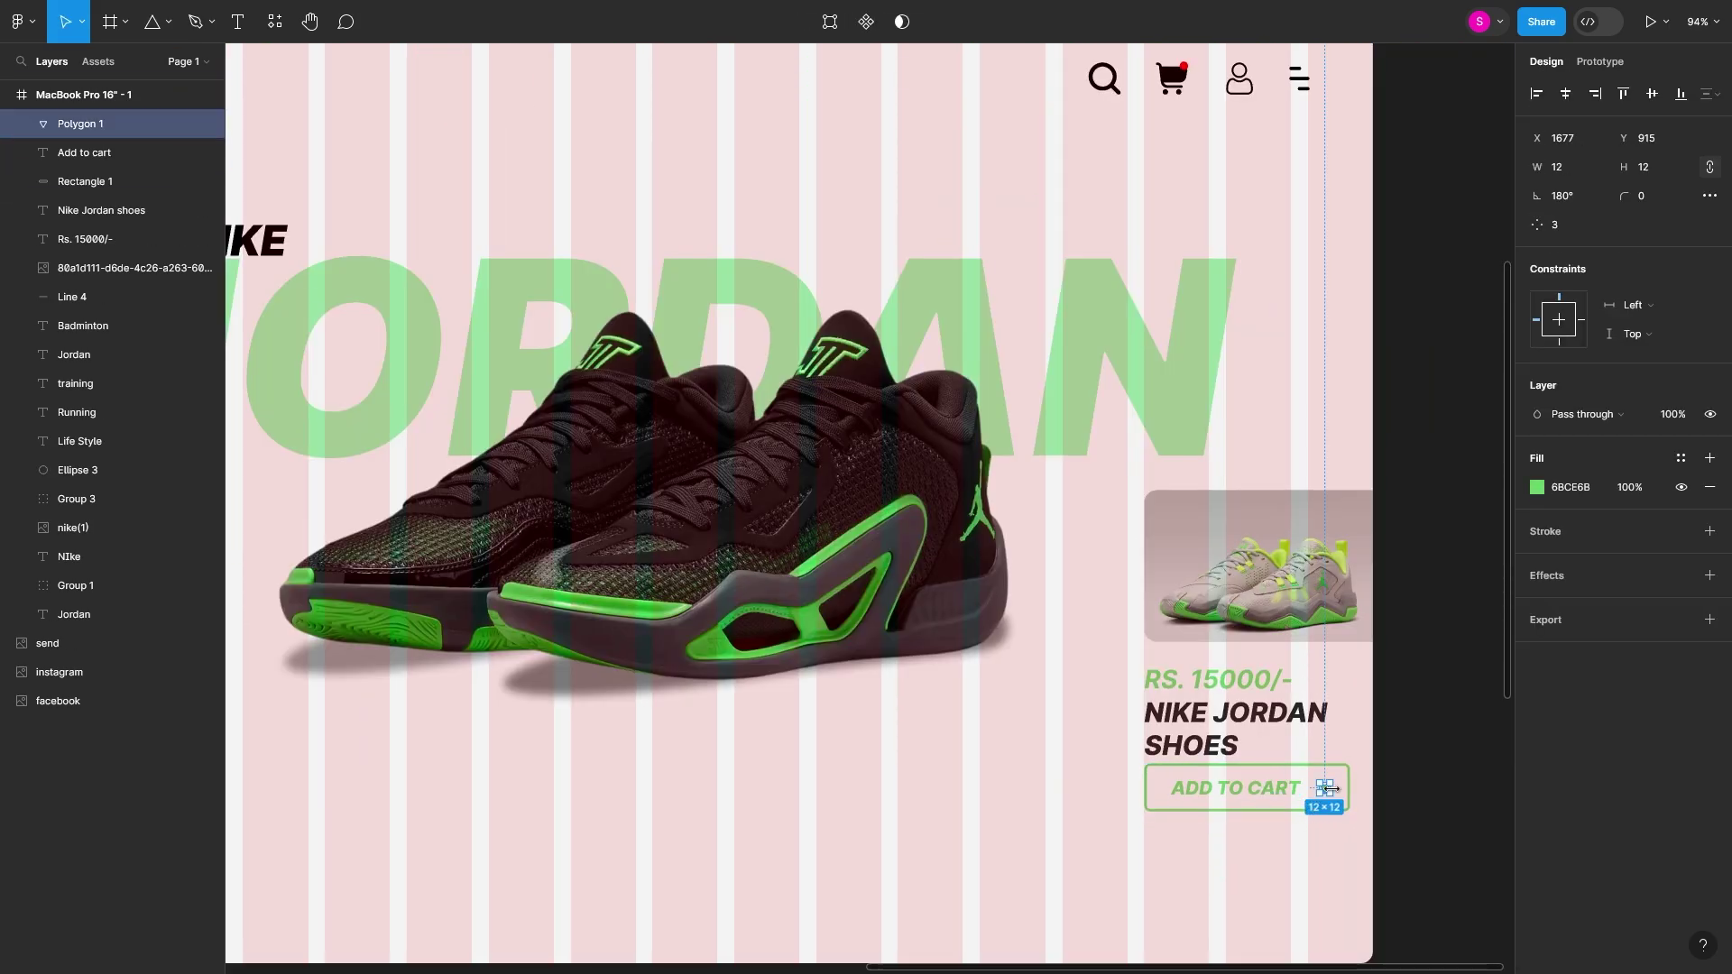
pyautogui.press('Escape')
pyautogui.click(1086, 840)
pyautogui.scroll(-2, 1217, 877)
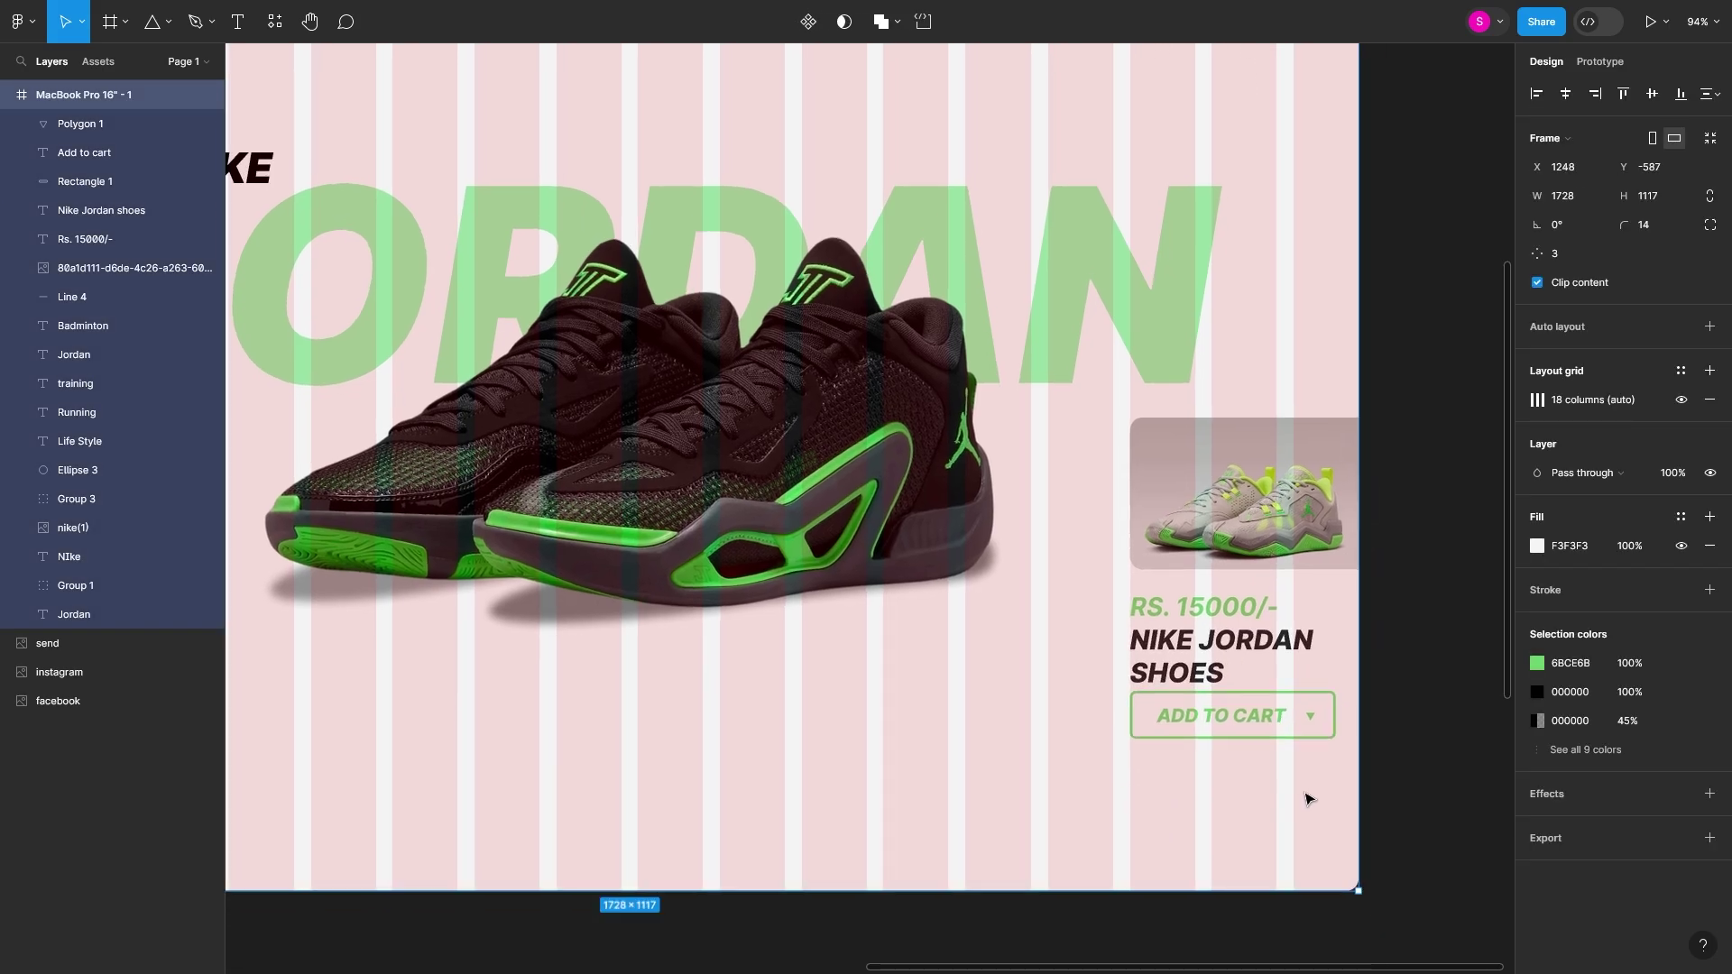
pyautogui.moveTo(1310, 797); pyautogui.dragTo(1311, 650)
pyautogui.rightClick(1263, 649)
pyautogui.click(1290, 532)
pyautogui.scroll(5, 1251, 755)
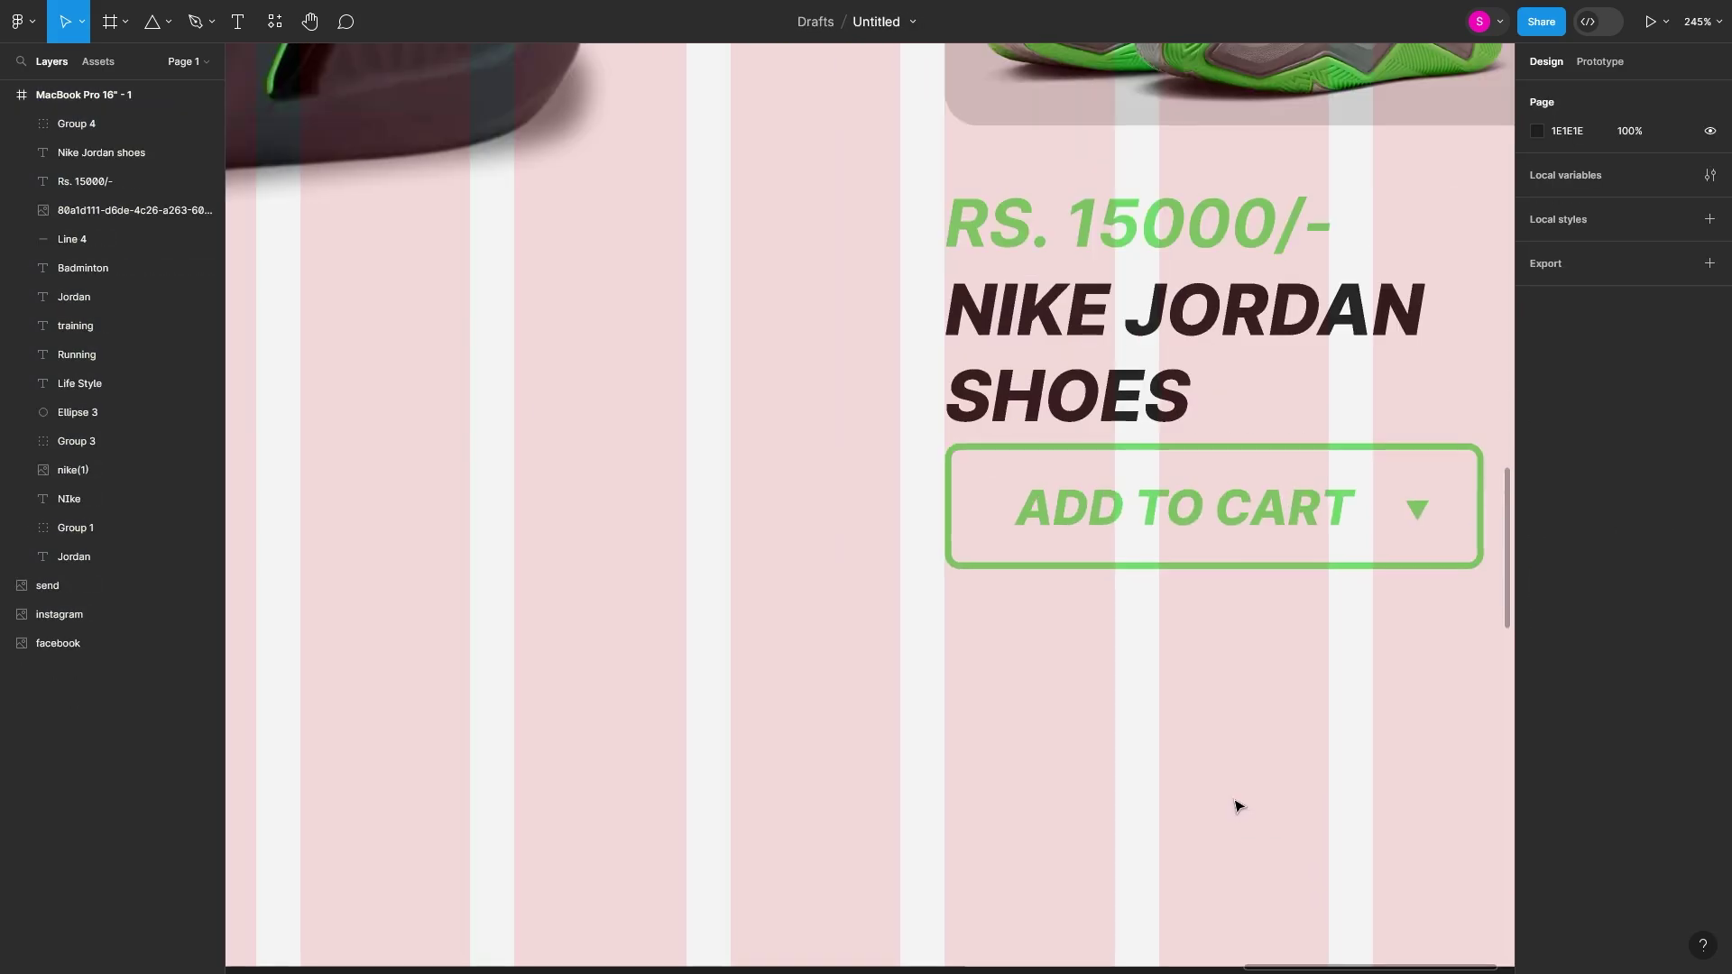
# - Tighten the spacing between the price, NIKE JORDAN SHOES title and button
pyautogui.moveTo(1237, 804); pyautogui.dragTo(1202, 424)
pyautogui.scroll(-10, 1187, 442)
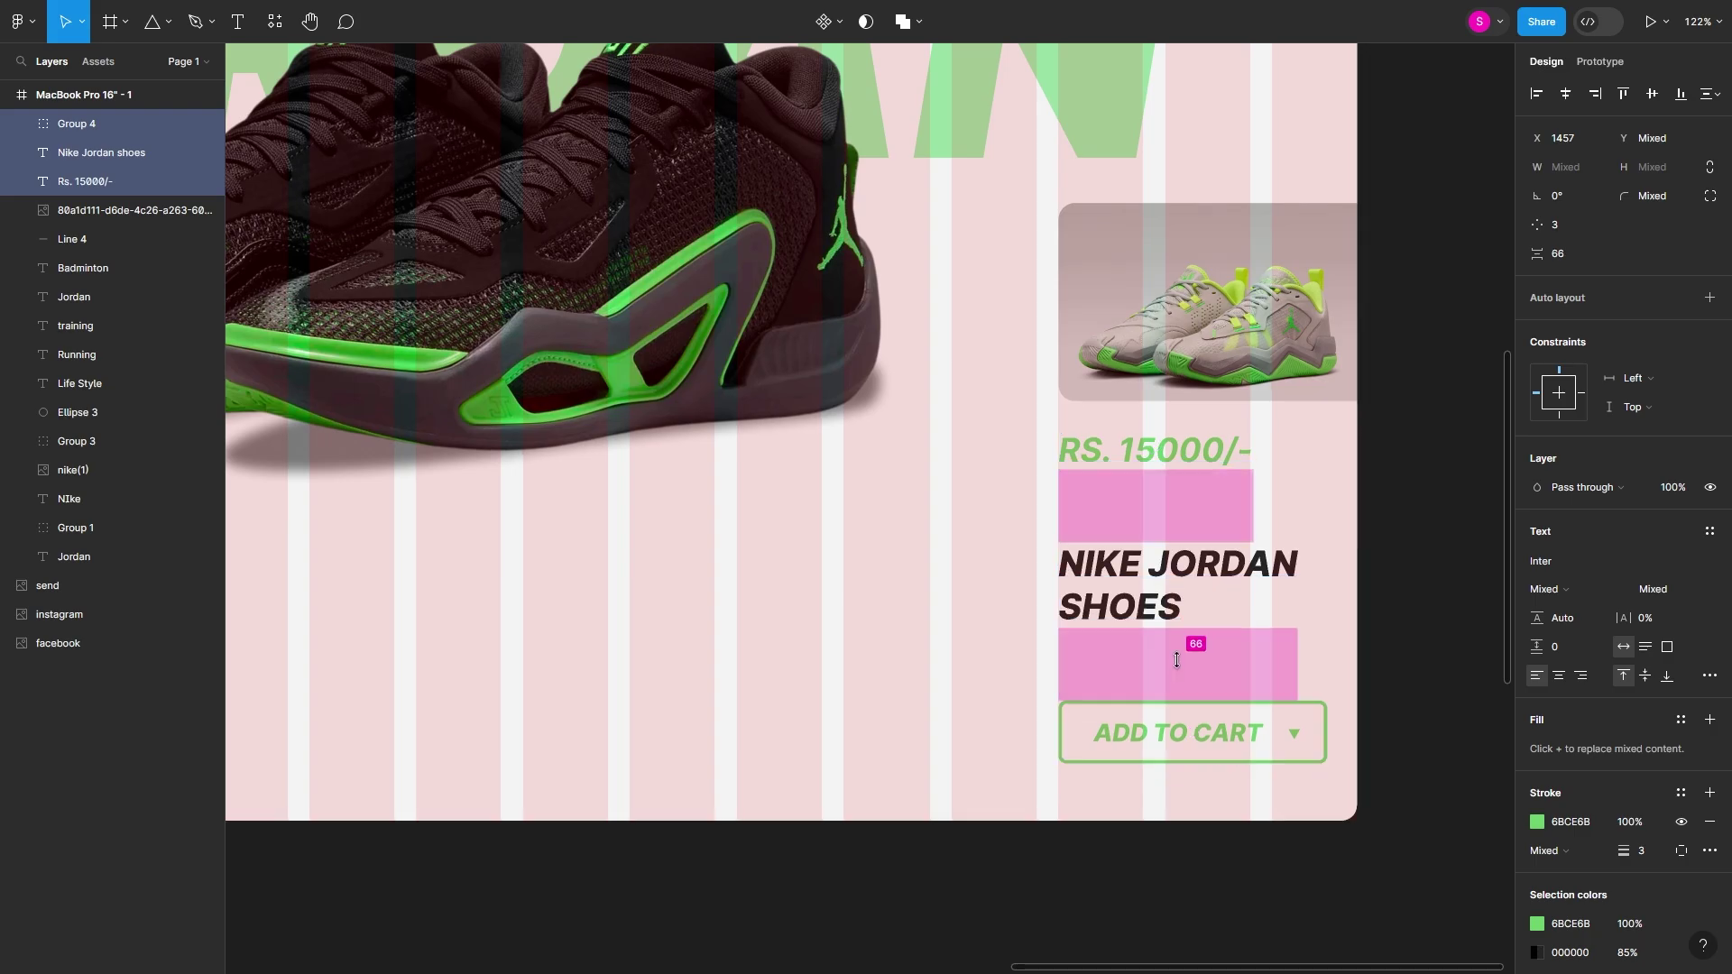
pyautogui.click(1179, 825)
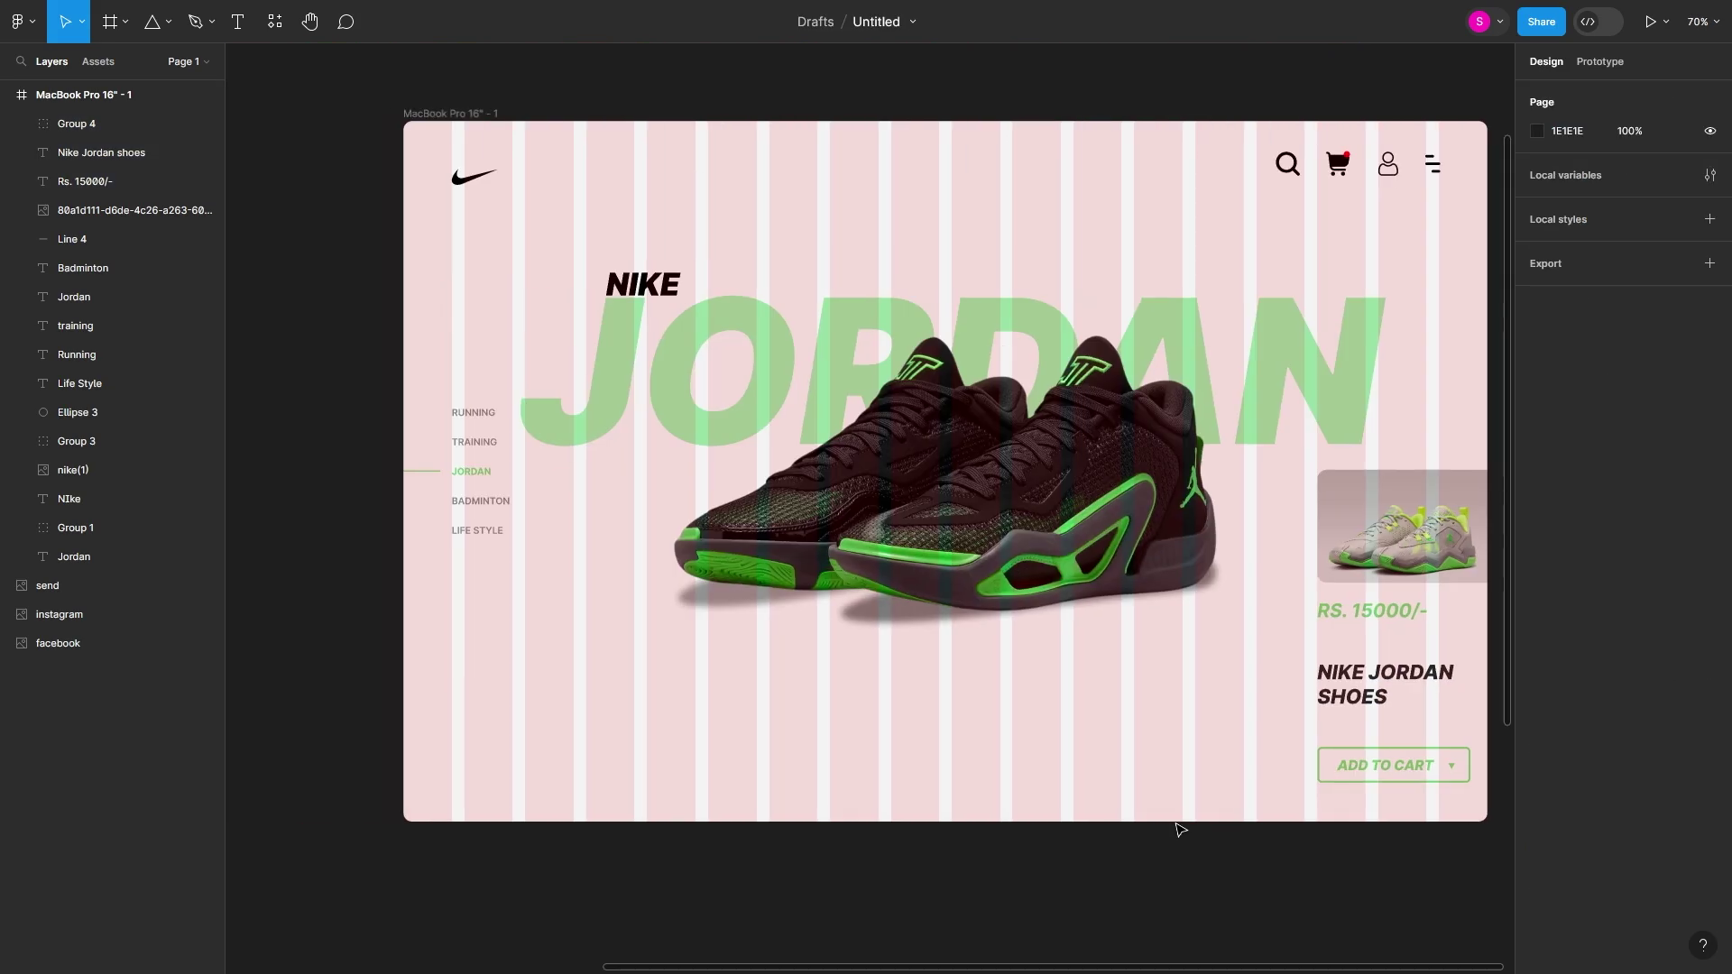
pyautogui.click(1378, 615)
pyautogui.keyDown('shift'); pyautogui.click(1380, 684); pyautogui.keyUp('shift')
pyautogui.keyDown('shift'); pyautogui.click(1380, 765); pyautogui.keyUp('shift')
pyautogui.moveTo(1371, 646); pyautogui.dragTo(1382, 686)
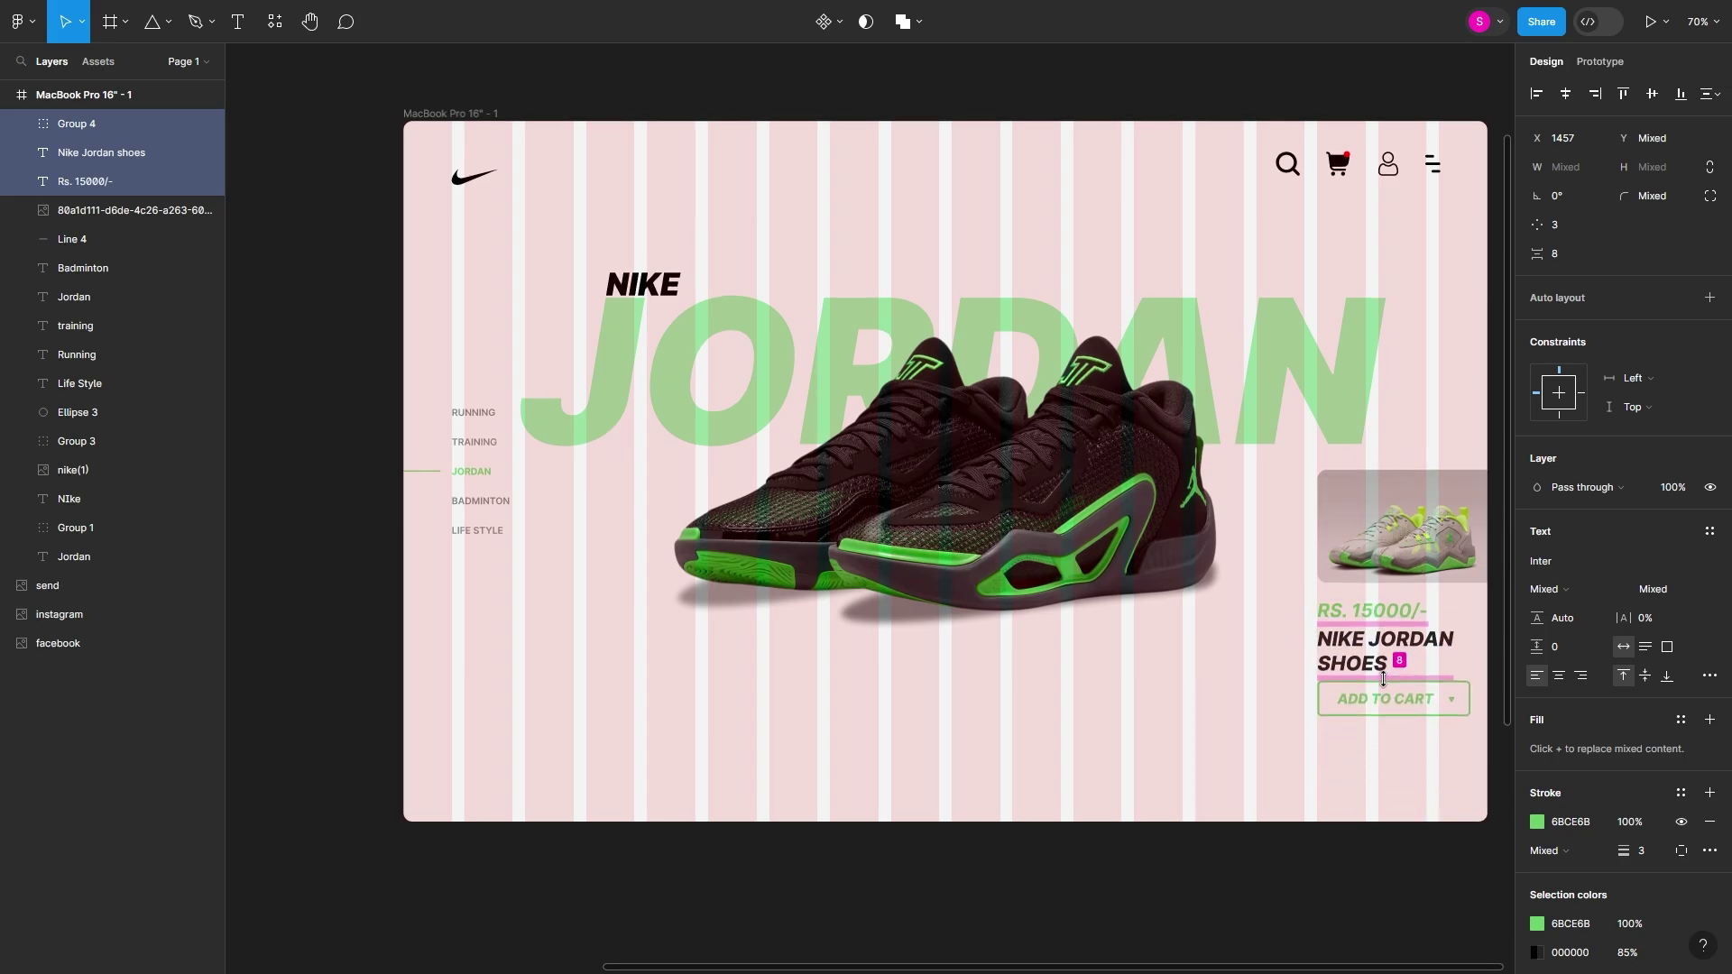
pyautogui.moveTo(1382, 685)
pyautogui.mouseDown()
pyautogui.moveTo(1362, 624)
pyautogui.moveTo(1364, 702)
pyautogui.moveTo(1363, 673)
pyautogui.mouseUp()
pyautogui.click(1388, 854)
# - Select the send, Instagram and Facebook icons and shrink them
pyautogui.hscroll(-5, 1214, 851)
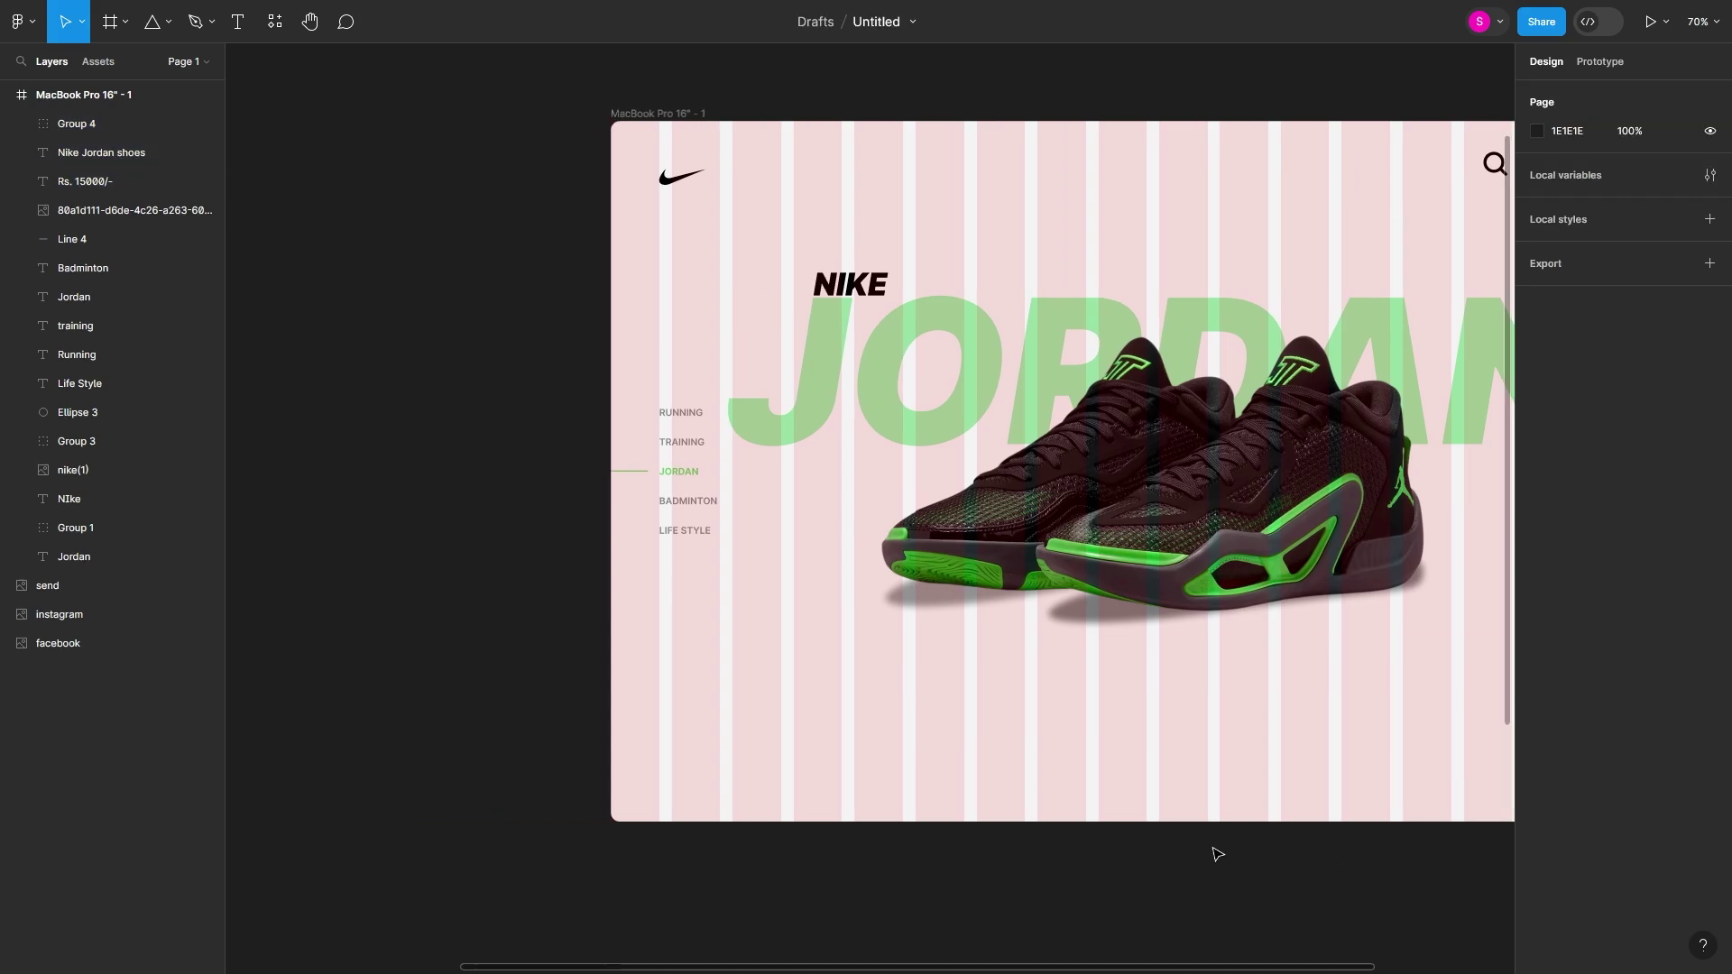
pyautogui.hscroll(-5, 1216, 853)
pyautogui.scroll(-5, 375, 373)
pyautogui.click(350, 388)
pyautogui.keyDown('shift'); pyautogui.click(322, 248); pyautogui.keyUp('shift')
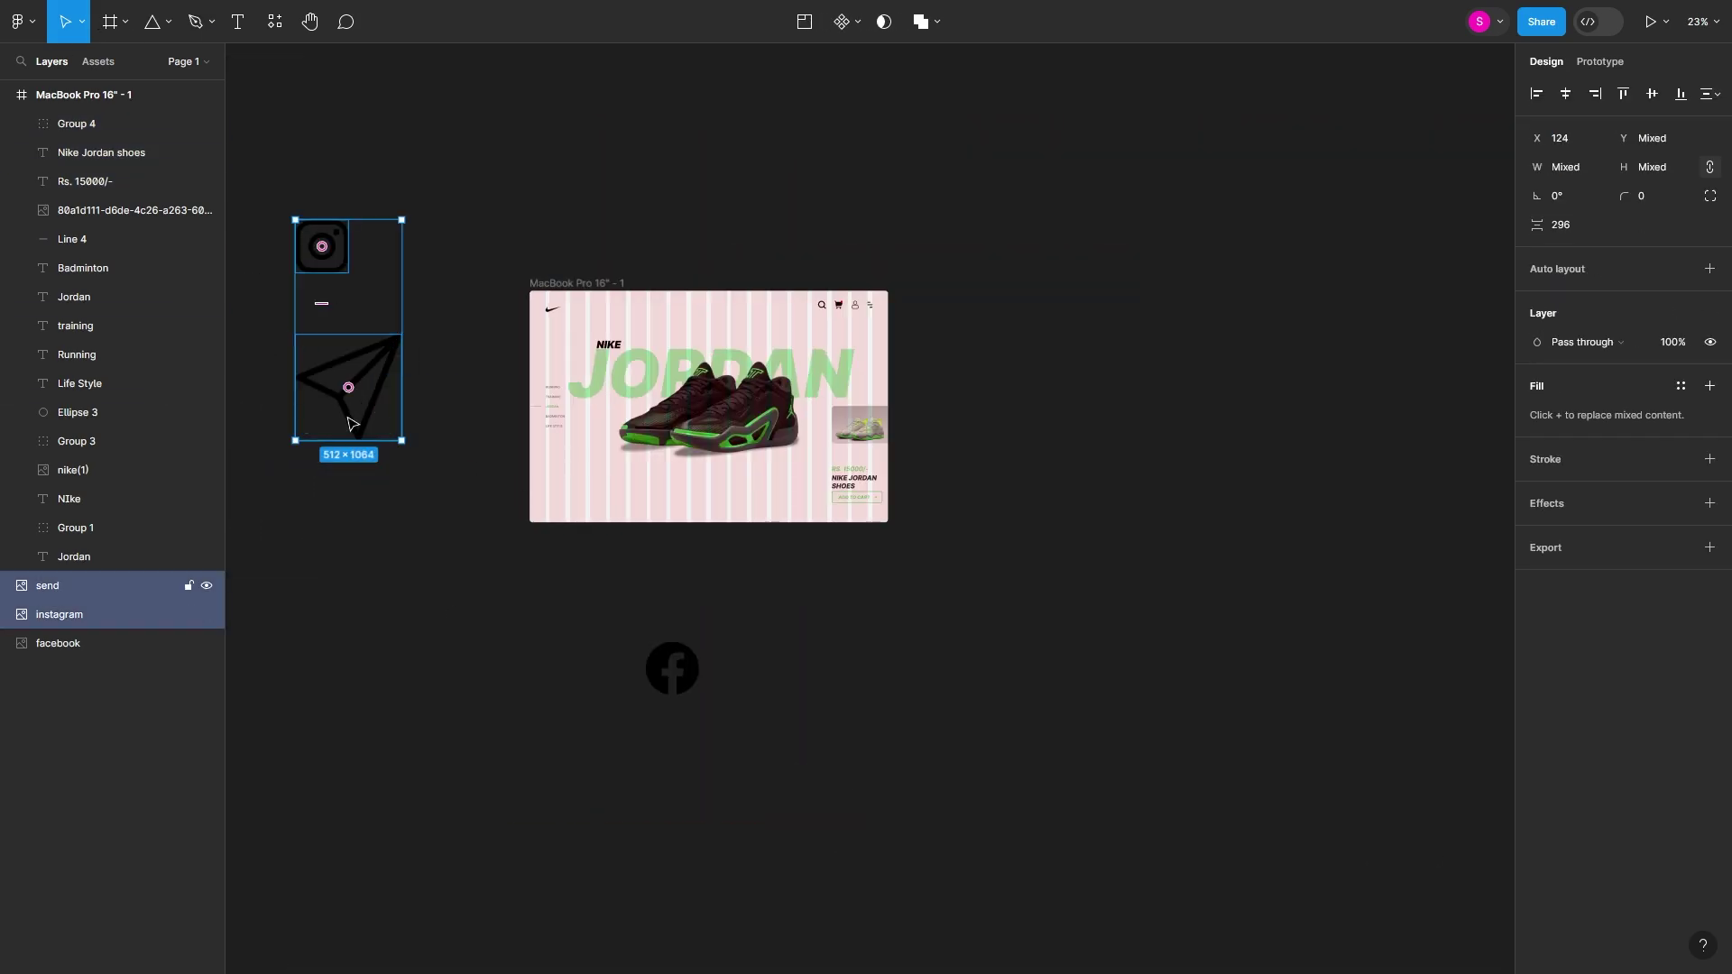
pyautogui.keyDown('shift'); pyautogui.click(671, 670); pyautogui.keyUp('shift')
pyautogui.moveTo(458, 221)
pyautogui.mouseDown()
pyautogui.moveTo(462, 399)
pyautogui.moveTo(666, 514)
pyautogui.mouseUp()
# - Move the three social icons side by side at the page's lower-left
pyautogui.keyDown('ctrl'); pyautogui.scroll(5, 588, 465); pyautogui.keyUp('ctrl')
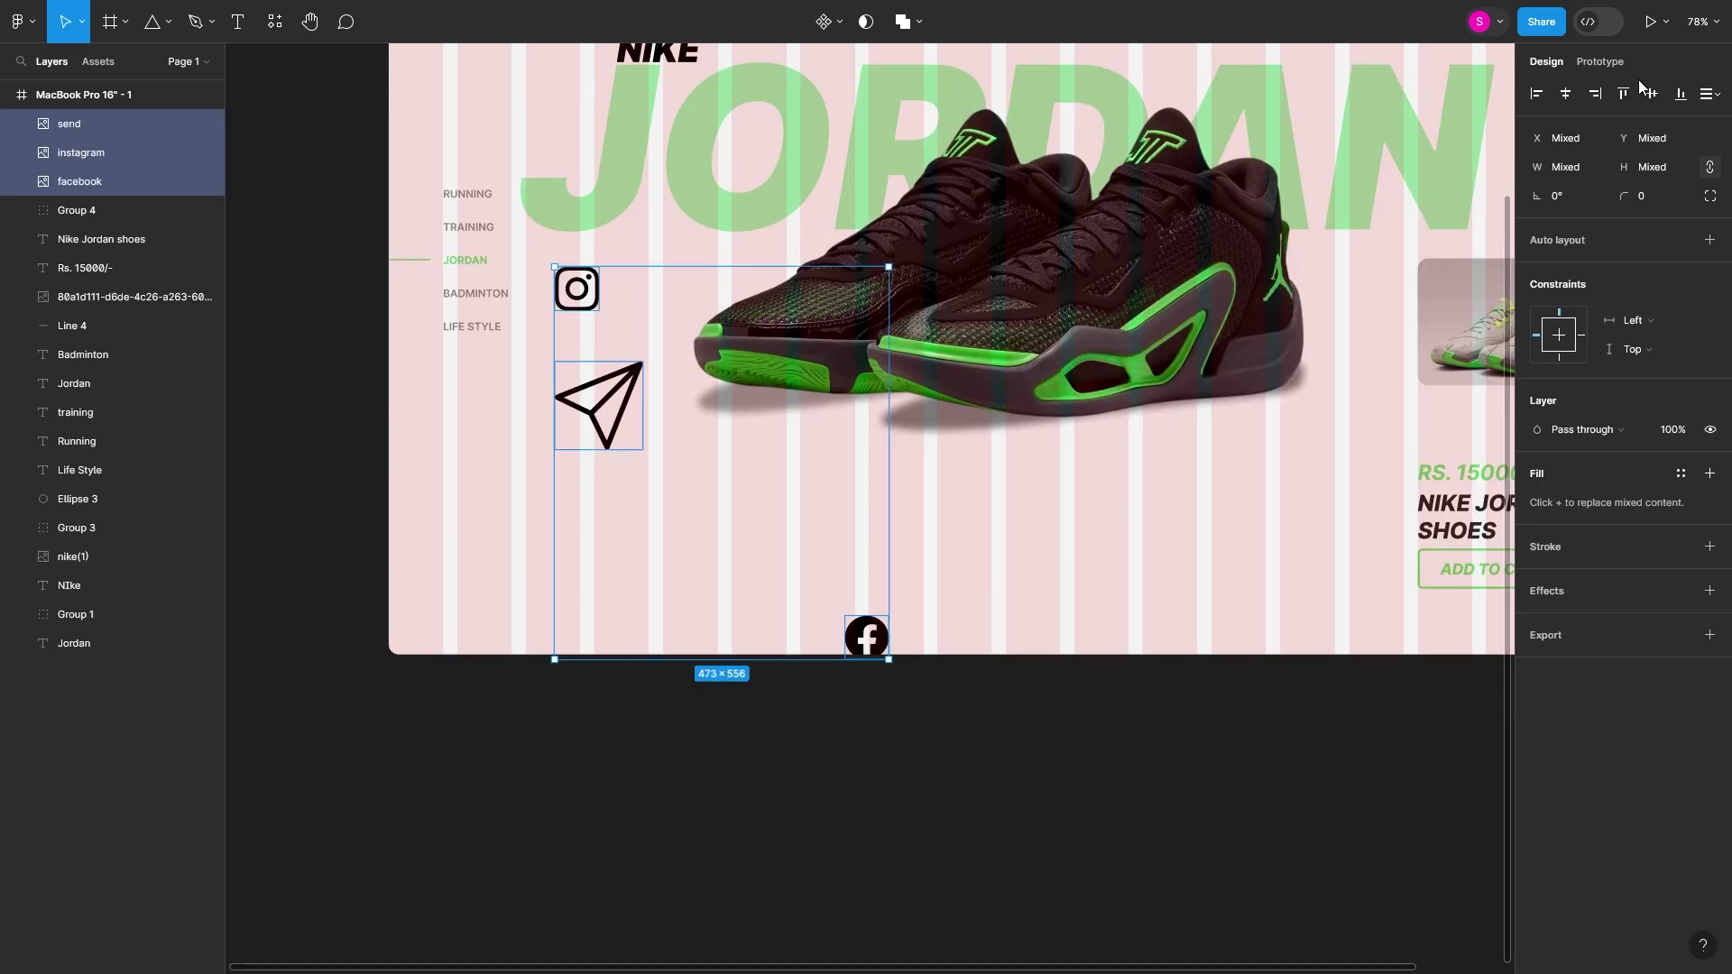
pyautogui.moveTo(595, 464)
pyautogui.mouseDown()
pyautogui.moveTo(514, 585)
pyautogui.moveTo(472, 602)
pyautogui.mouseUp()
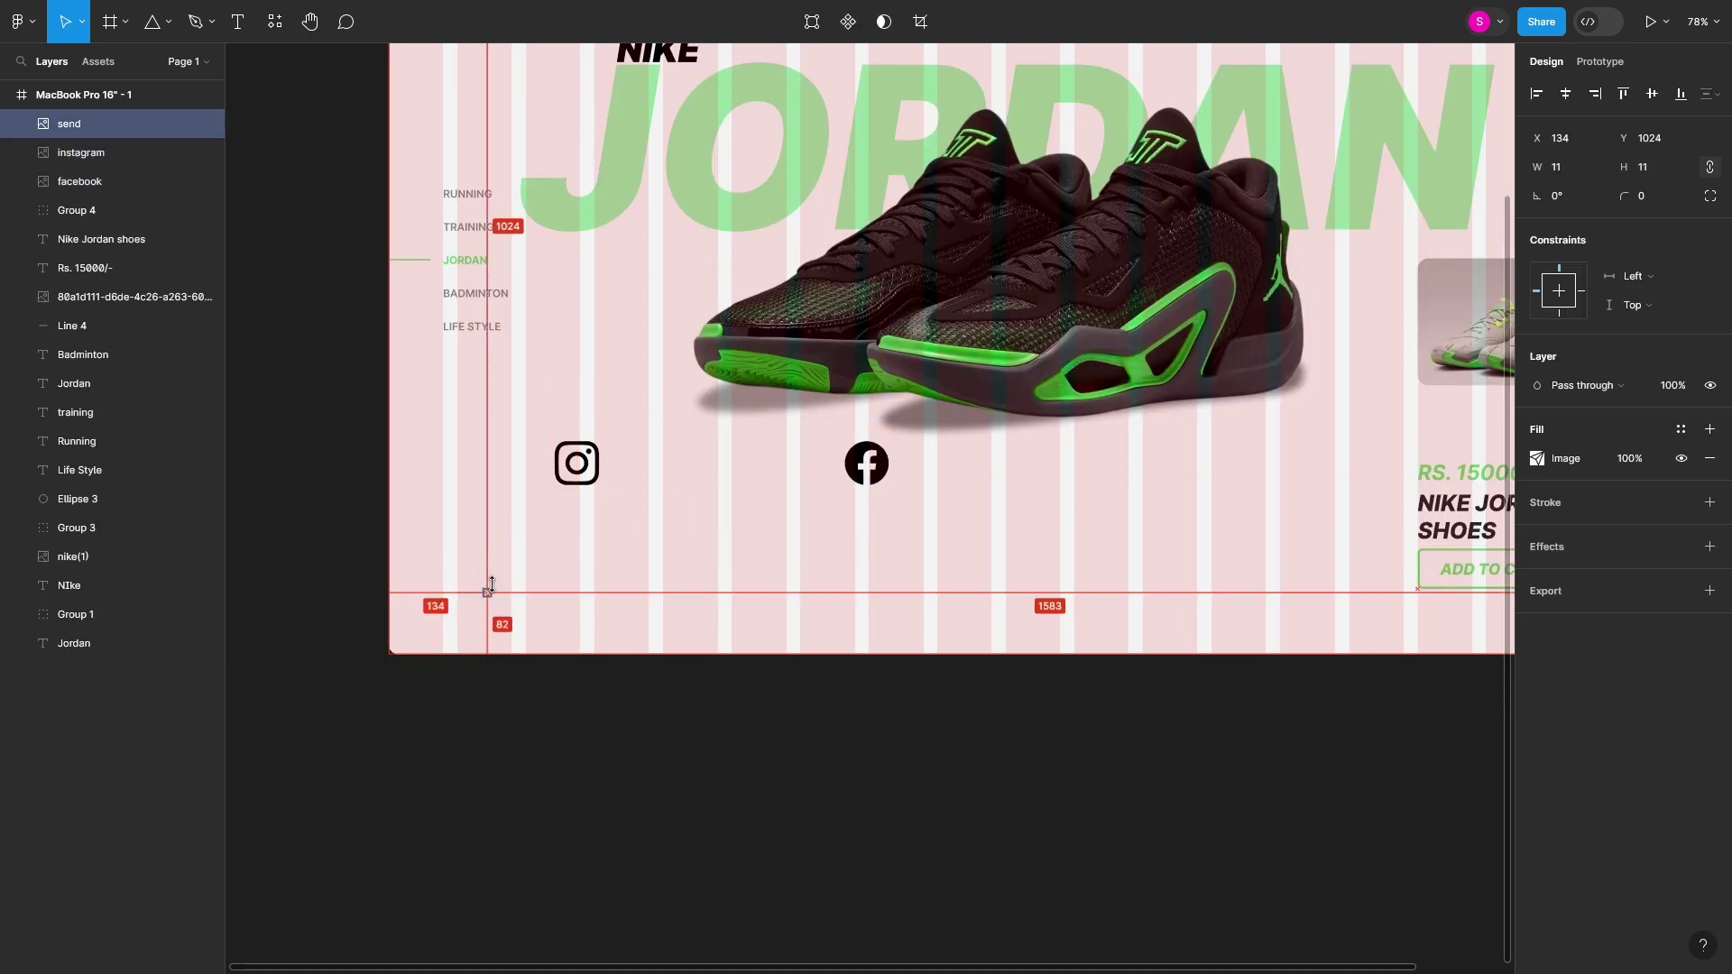
pyautogui.moveTo(557, 444); pyautogui.dragTo(536, 569)
pyautogui.moveTo(850, 463)
pyautogui.mouseDown()
pyautogui.moveTo(641, 587)
pyautogui.moveTo(672, 560)
pyautogui.mouseUp()
pyautogui.keyDown('ctrl'); pyautogui.scroll(3, 636, 588); pyautogui.keyUp('ctrl')
# - Distribute the three social icons with even spacing
pyautogui.keyDown('shift'); pyautogui.click(469, 587); pyautogui.keyUp('shift')
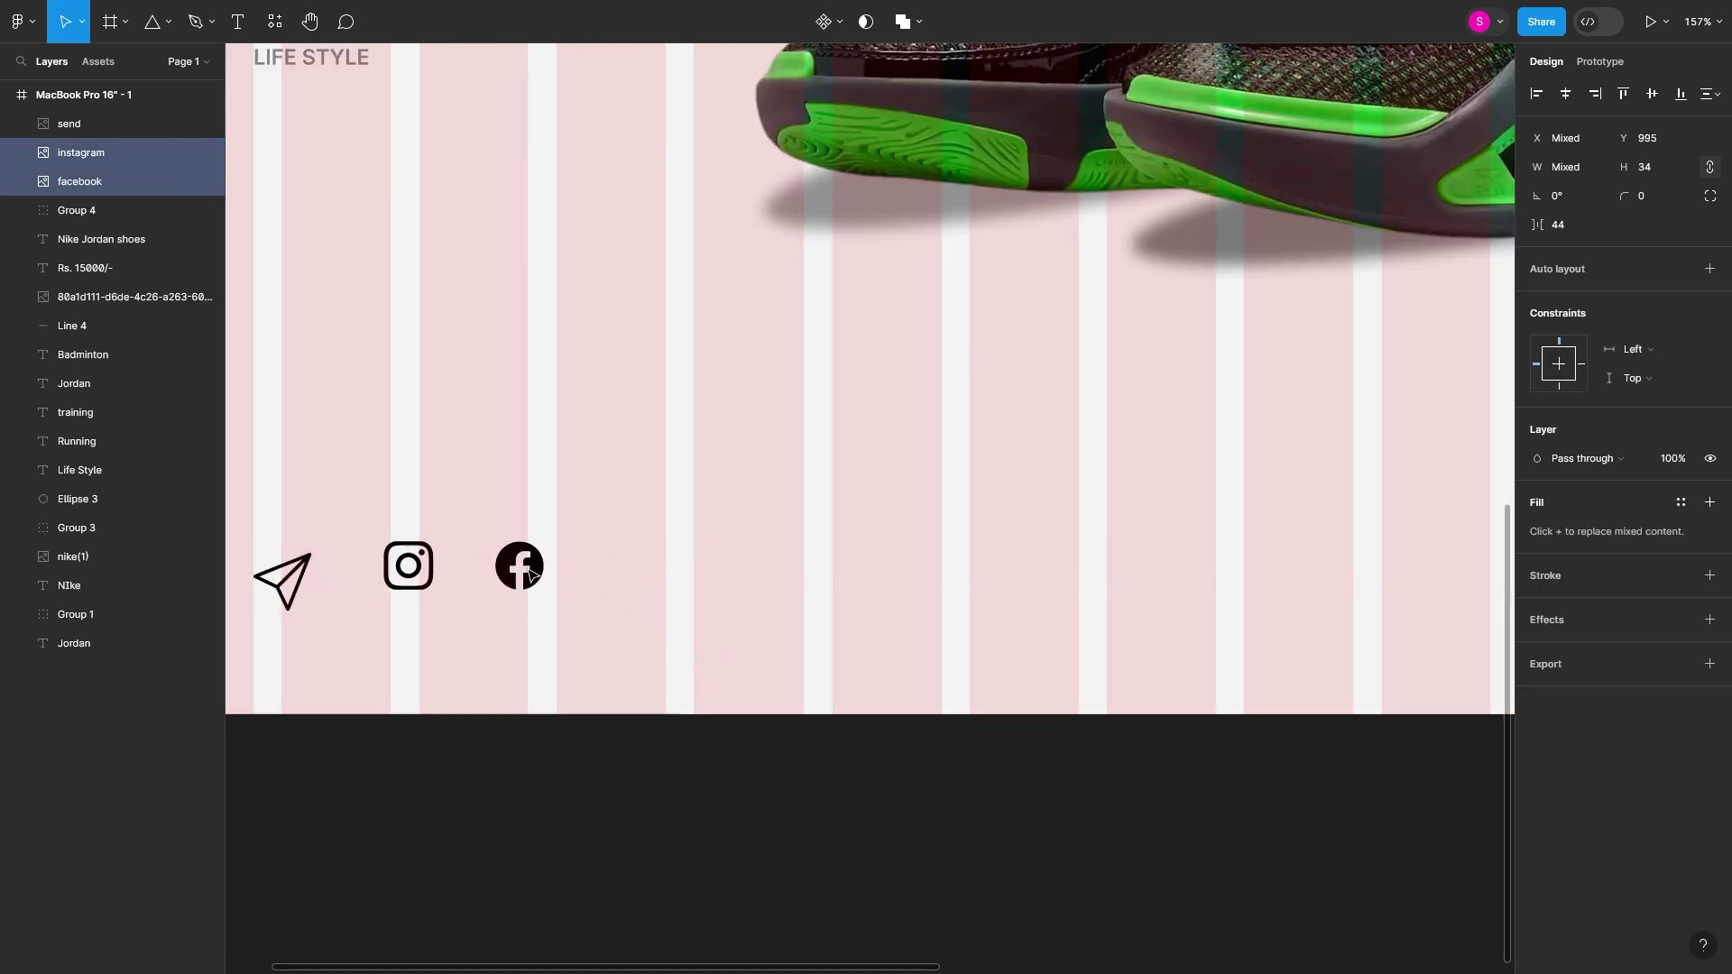
pyautogui.keyDown('ctrl'); pyautogui.scroll(4, 542, 548); pyautogui.keyUp('ctrl')
pyautogui.keyDown('ctrl'); pyautogui.scroll(-4, 529, 619); pyautogui.keyUp('ctrl')
pyautogui.click(459, 625)
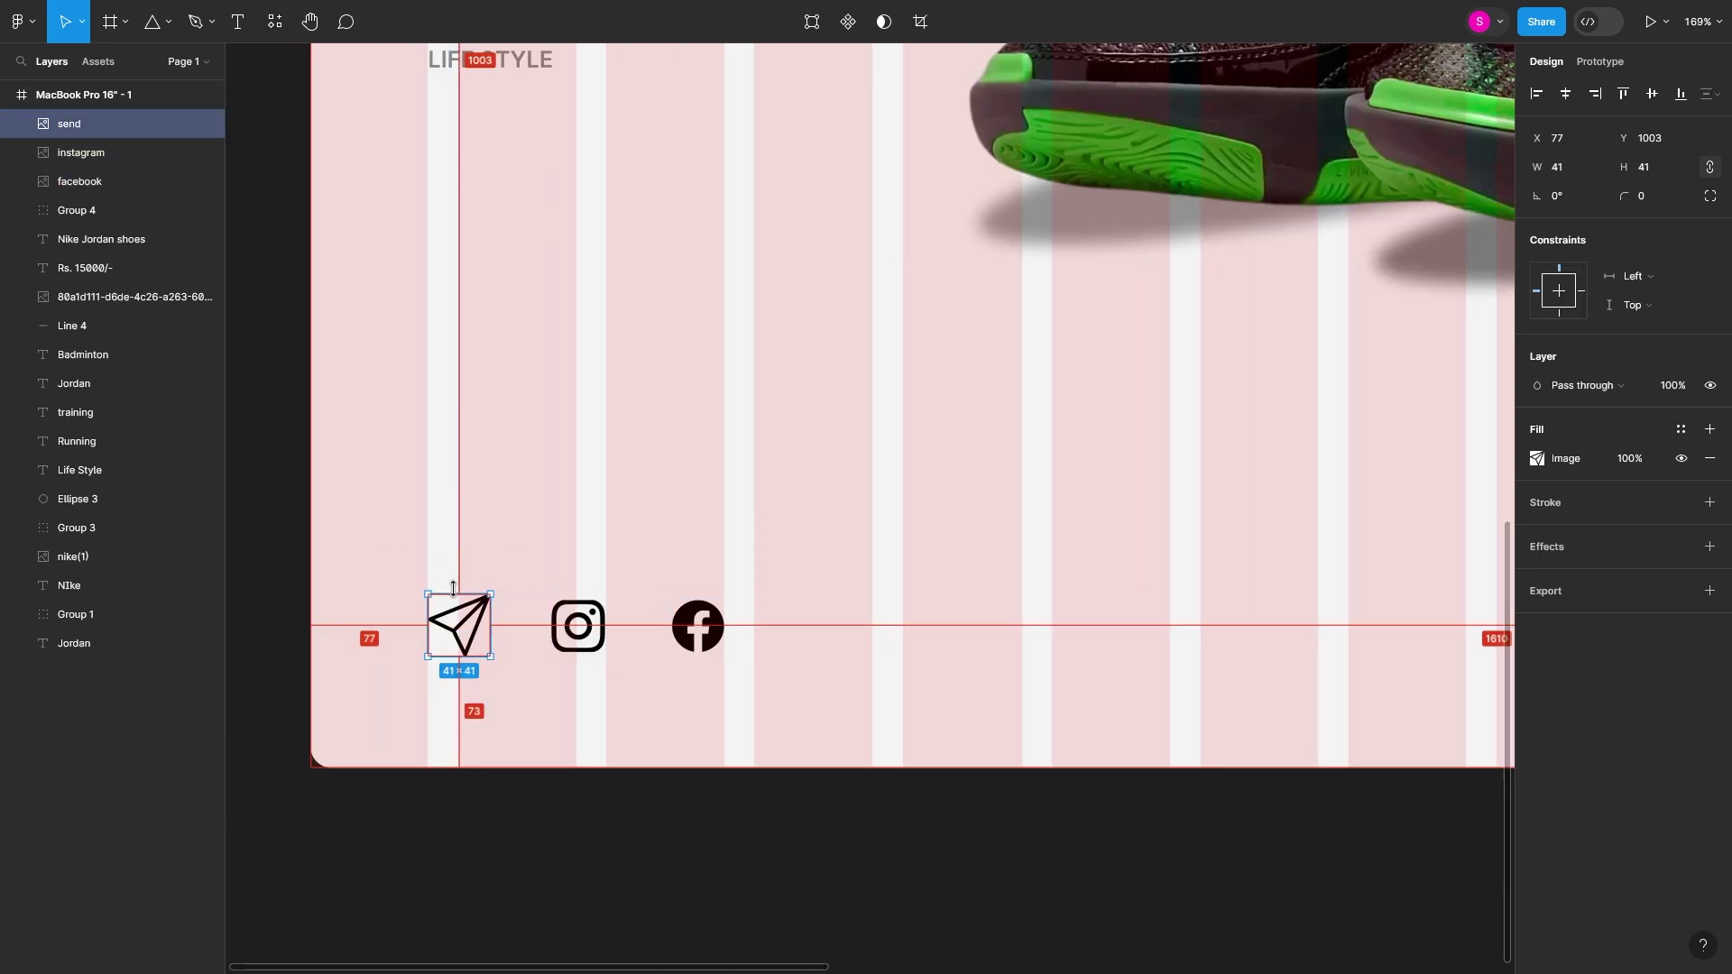
pyautogui.keyDown('shift'); pyautogui.click(80, 181); pyautogui.keyUp('shift')
pyautogui.click(1711, 94)
pyautogui.click(1504, 175)
# - Adjust the gap between the icons, narrowing then widening it
pyautogui.keyDown('ctrl'); pyautogui.scroll(3, 649, 606); pyautogui.keyUp('ctrl')
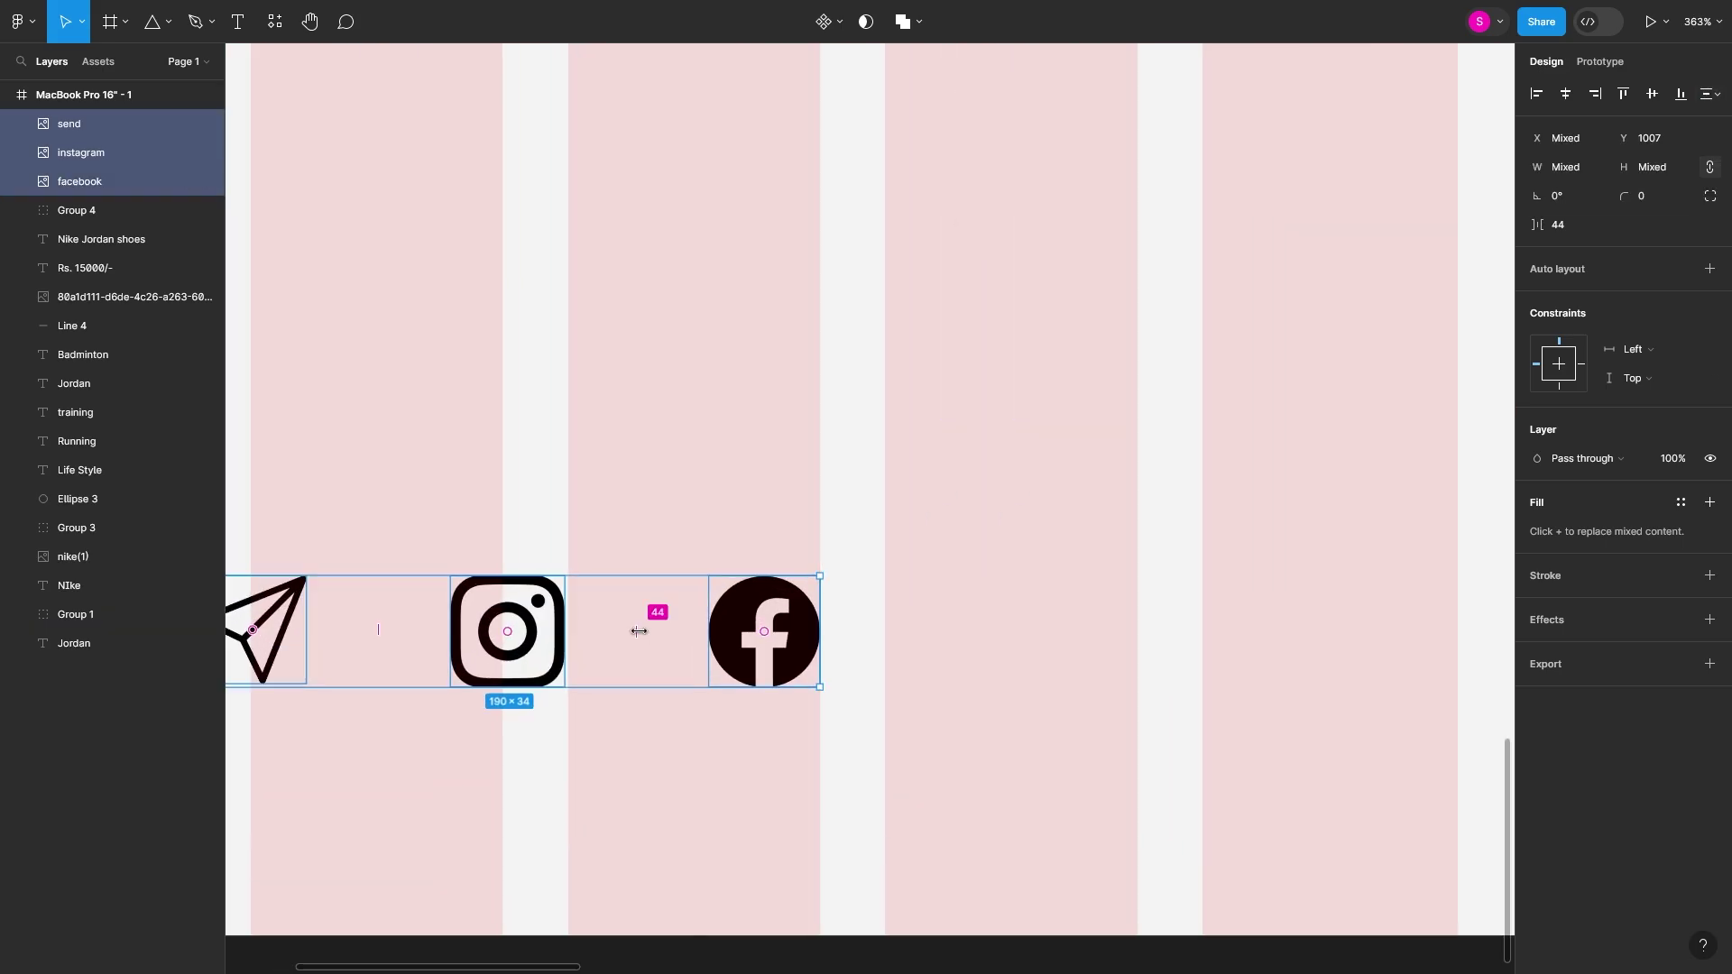
pyautogui.moveTo(643, 622); pyautogui.dragTo(582, 623)
pyautogui.keyDown('ctrl'); pyautogui.scroll(-3, 577, 631); pyautogui.keyUp('ctrl')
pyautogui.keyDown('ctrl'); pyautogui.scroll(-4, 596, 659); pyautogui.keyUp('ctrl')
pyautogui.keyDown('ctrl'); pyautogui.scroll(2, 631, 665); pyautogui.keyUp('ctrl')
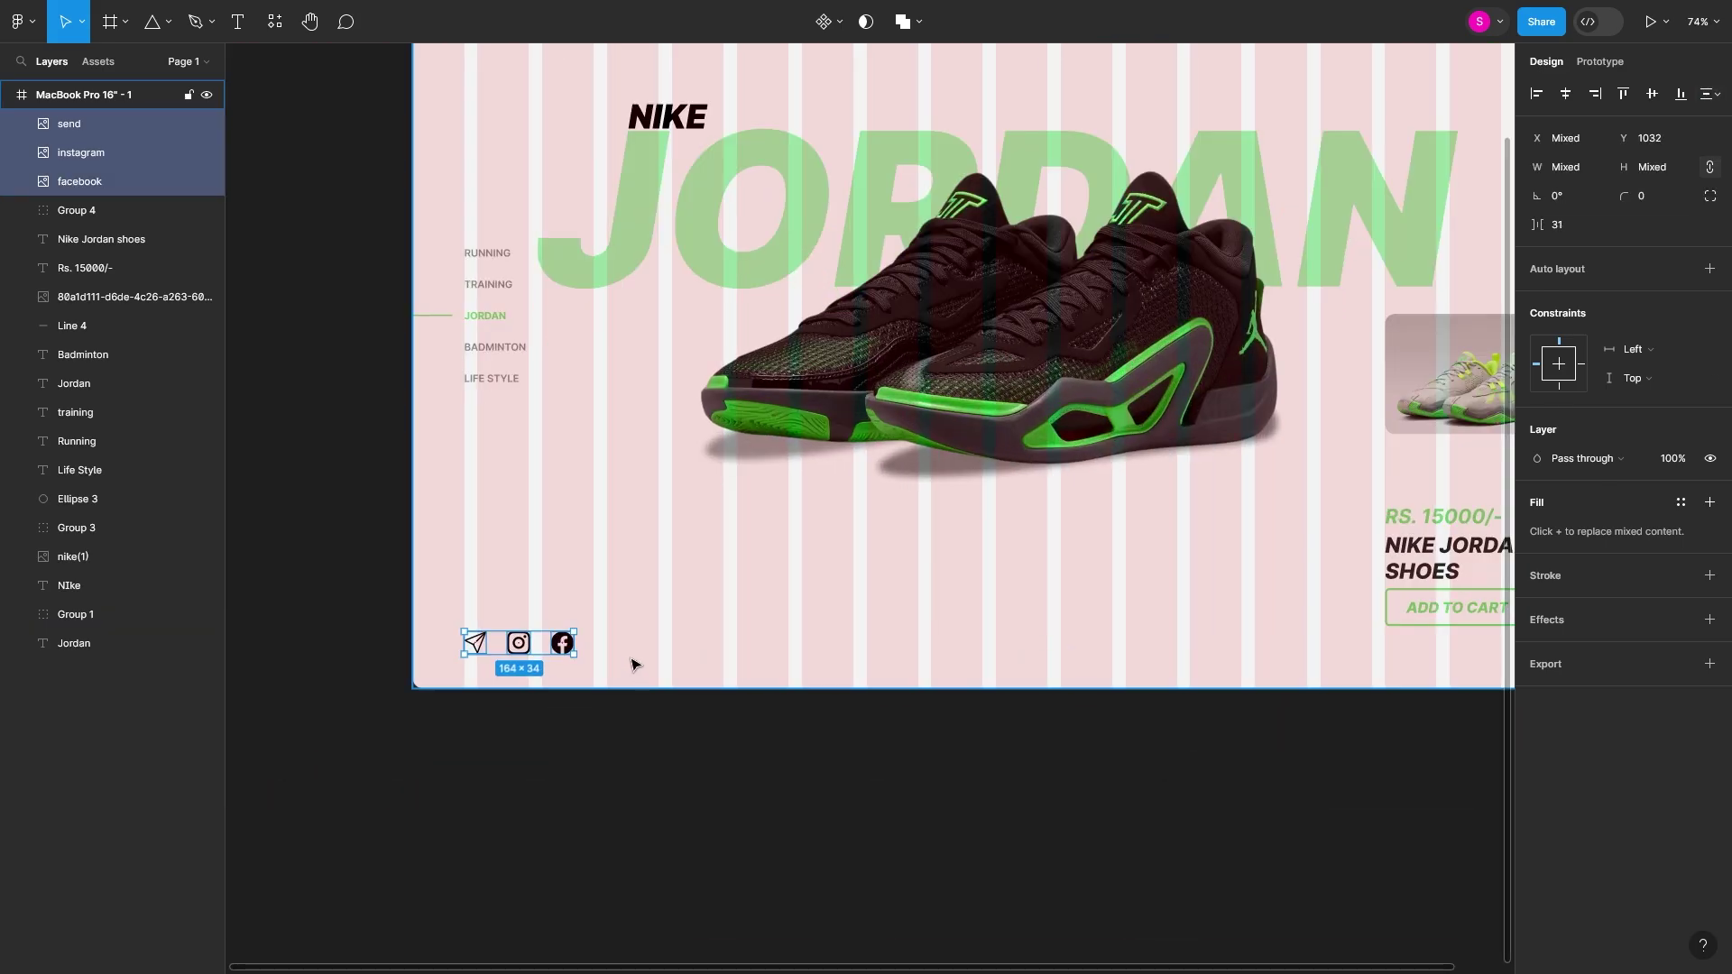
pyautogui.click(544, 651)
pyautogui.moveTo(551, 677)
pyautogui.mouseDown()
pyautogui.moveTo(456, 627)
pyautogui.moveTo(650, 649)
pyautogui.mouseUp()
# - Reselect the three social icons and finalize their spacing
pyautogui.keyDown('ctrl'); pyautogui.scroll(5, 541, 649); pyautogui.keyUp('ctrl')
pyautogui.keyDown('ctrl'); pyautogui.scroll(-4, 663, 737); pyautogui.keyUp('ctrl')
pyautogui.click(663, 737)
pyautogui.keyDown('ctrl'); pyautogui.scroll(-2, 663, 737); pyautogui.keyUp('ctrl')
pyautogui.moveTo(665, 724); pyautogui.dragTo(520, 717)
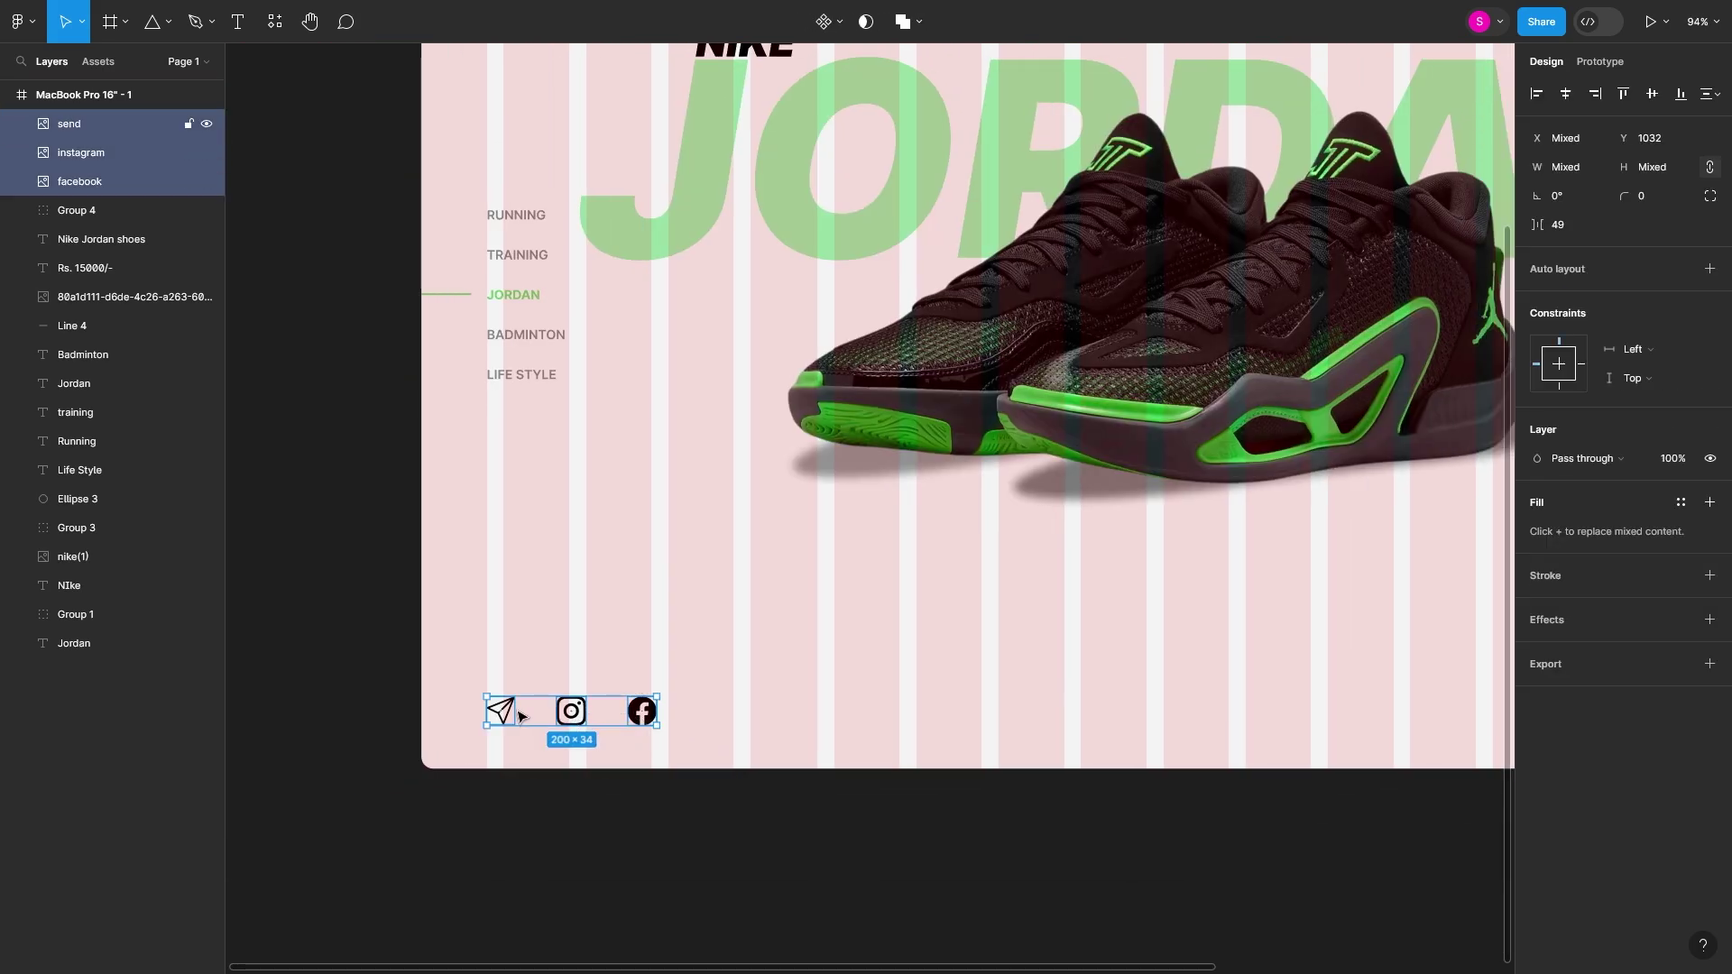
pyautogui.click(978, 761)
pyautogui.hscroll(6, 734, 685)
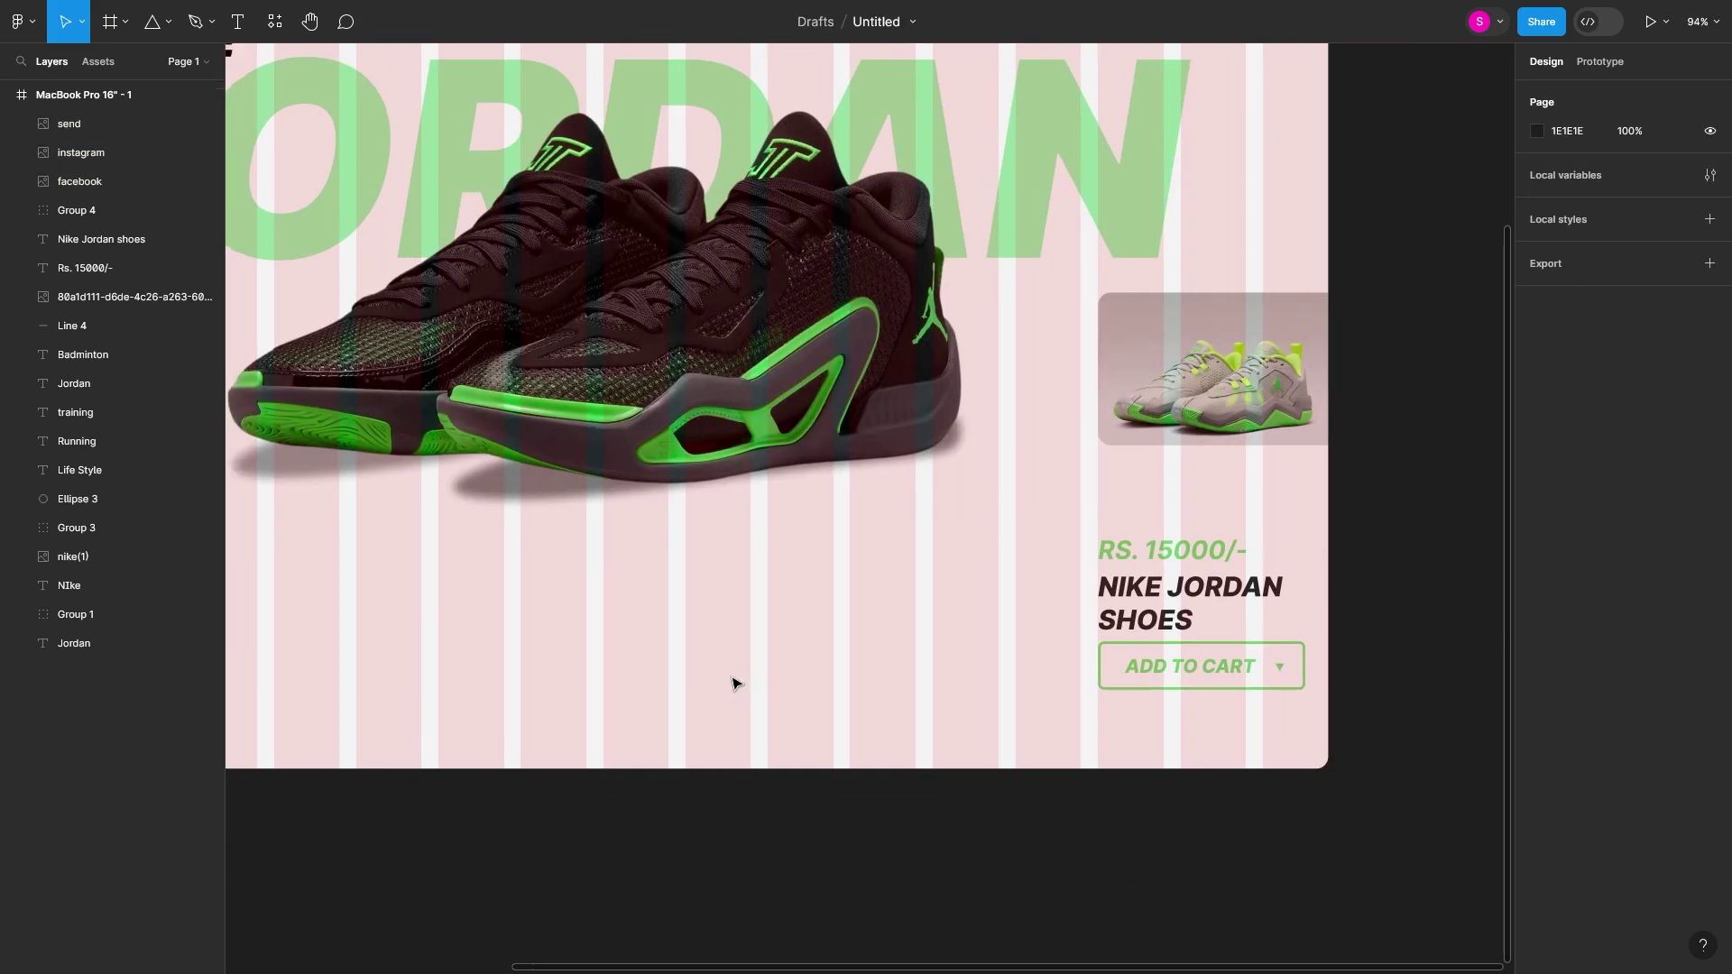
pyautogui.hscroll(-3, 734, 685)
# - Draw a tall rectangle with no fill, an outline, and rounded capsule corners
pyautogui.moveTo(927, 620); pyautogui.dragTo(875, 711)
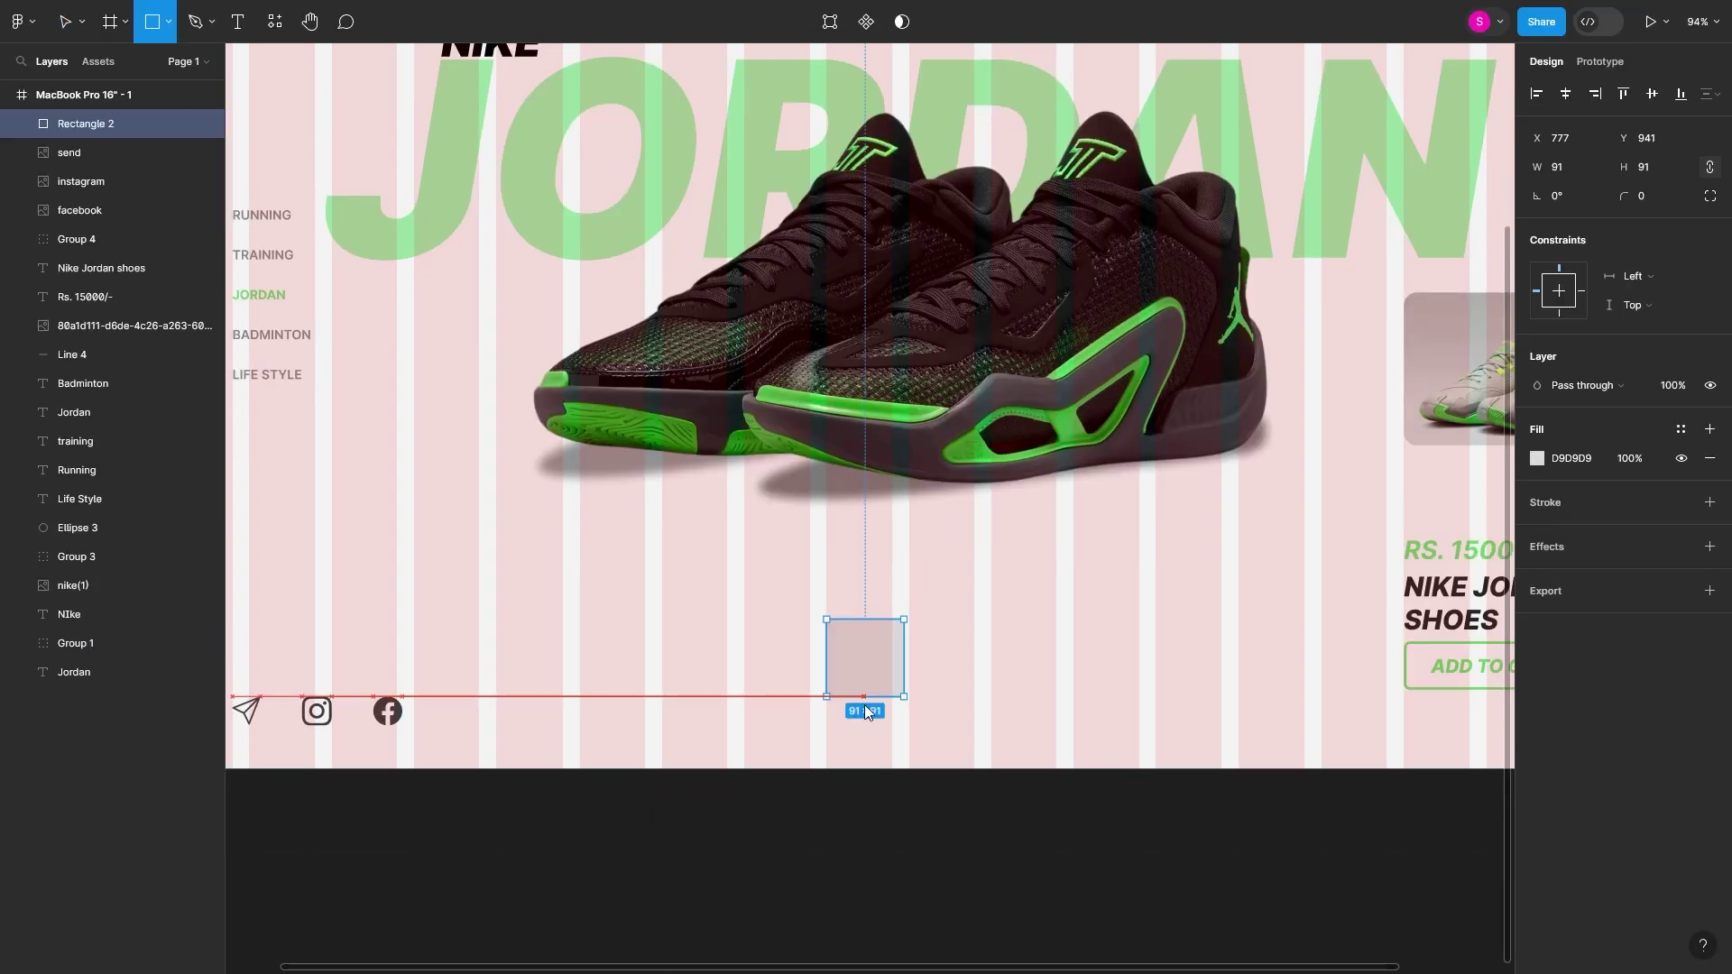
pyautogui.click(1709, 502)
pyautogui.click(1709, 458)
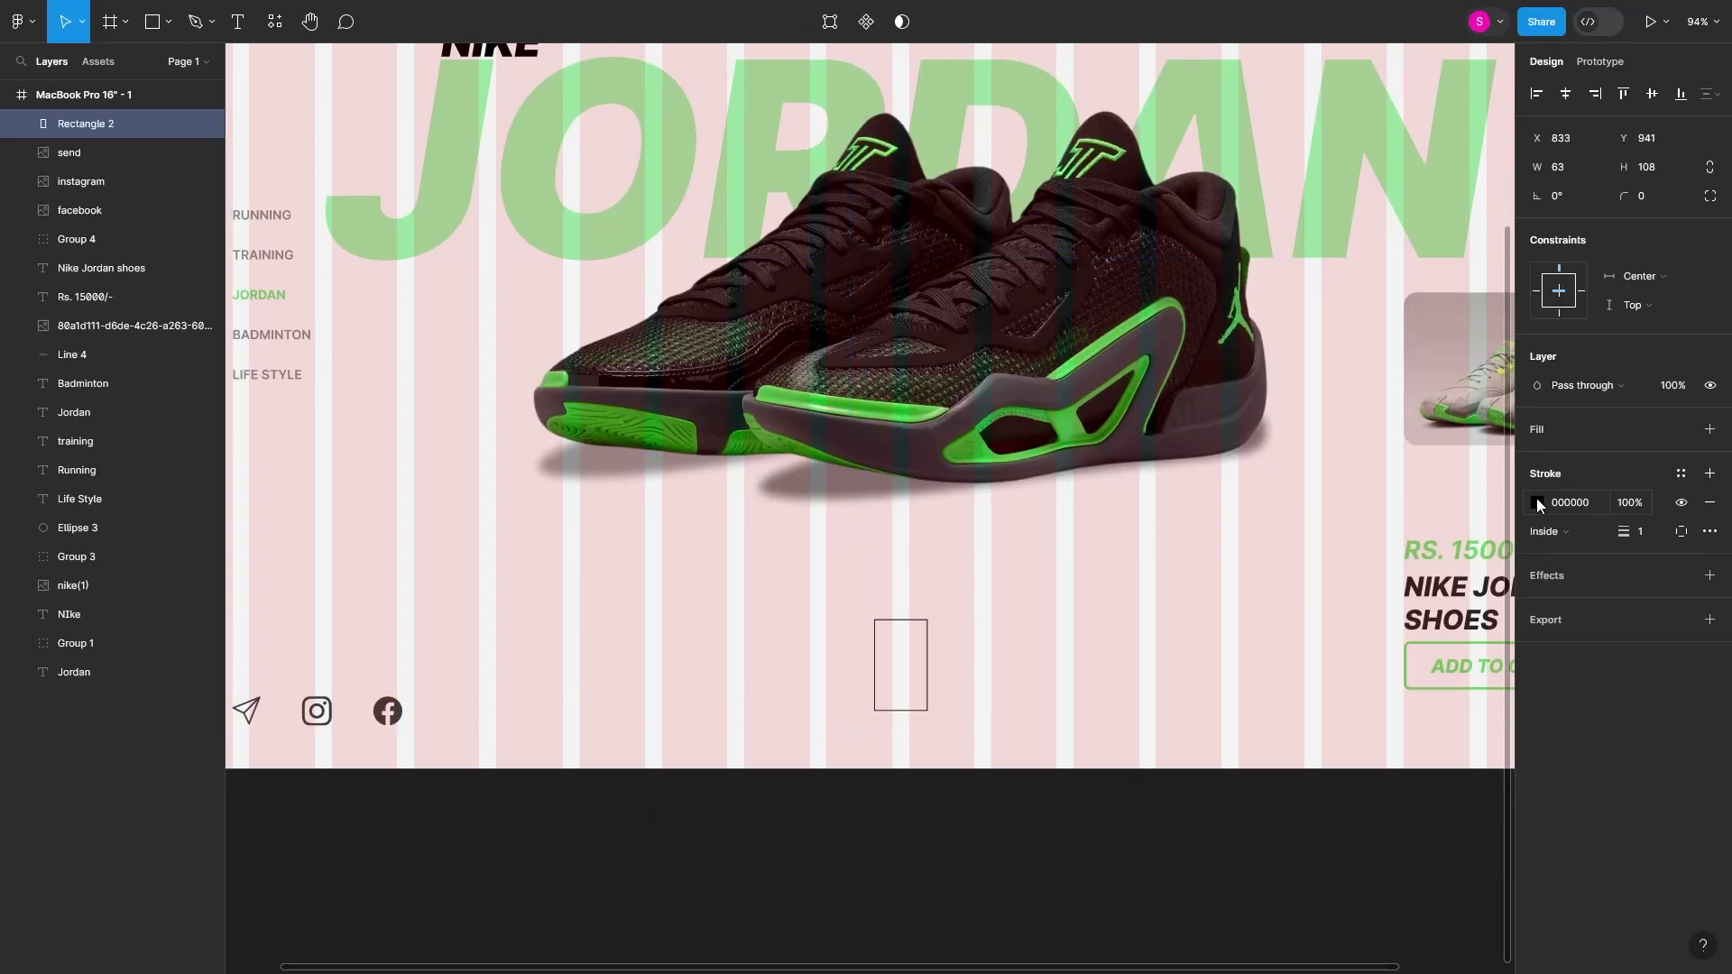
pyautogui.click(1537, 503)
pyautogui.moveTo(1624, 196); pyautogui.dragTo(134, 191)
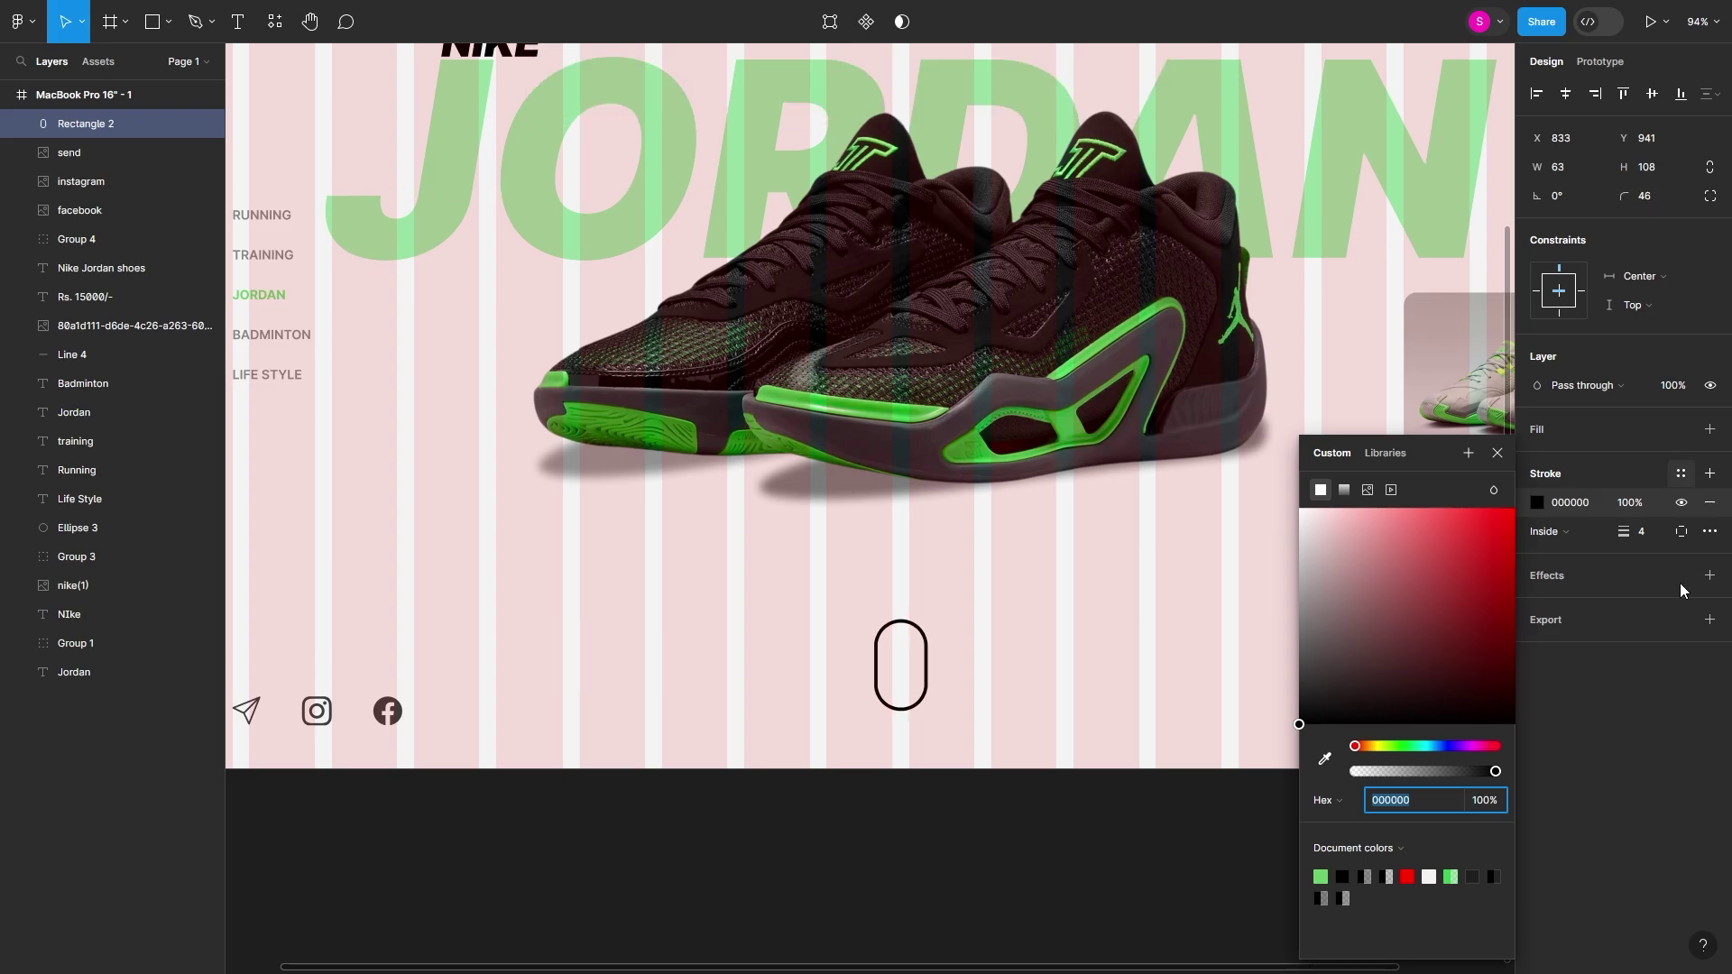
pyautogui.press('Escape')
# - Give the capsule a linear-gradient outline and move it slightly lower
pyautogui.click(893, 665)
pyautogui.click(1537, 502)
pyautogui.click(1345, 489)
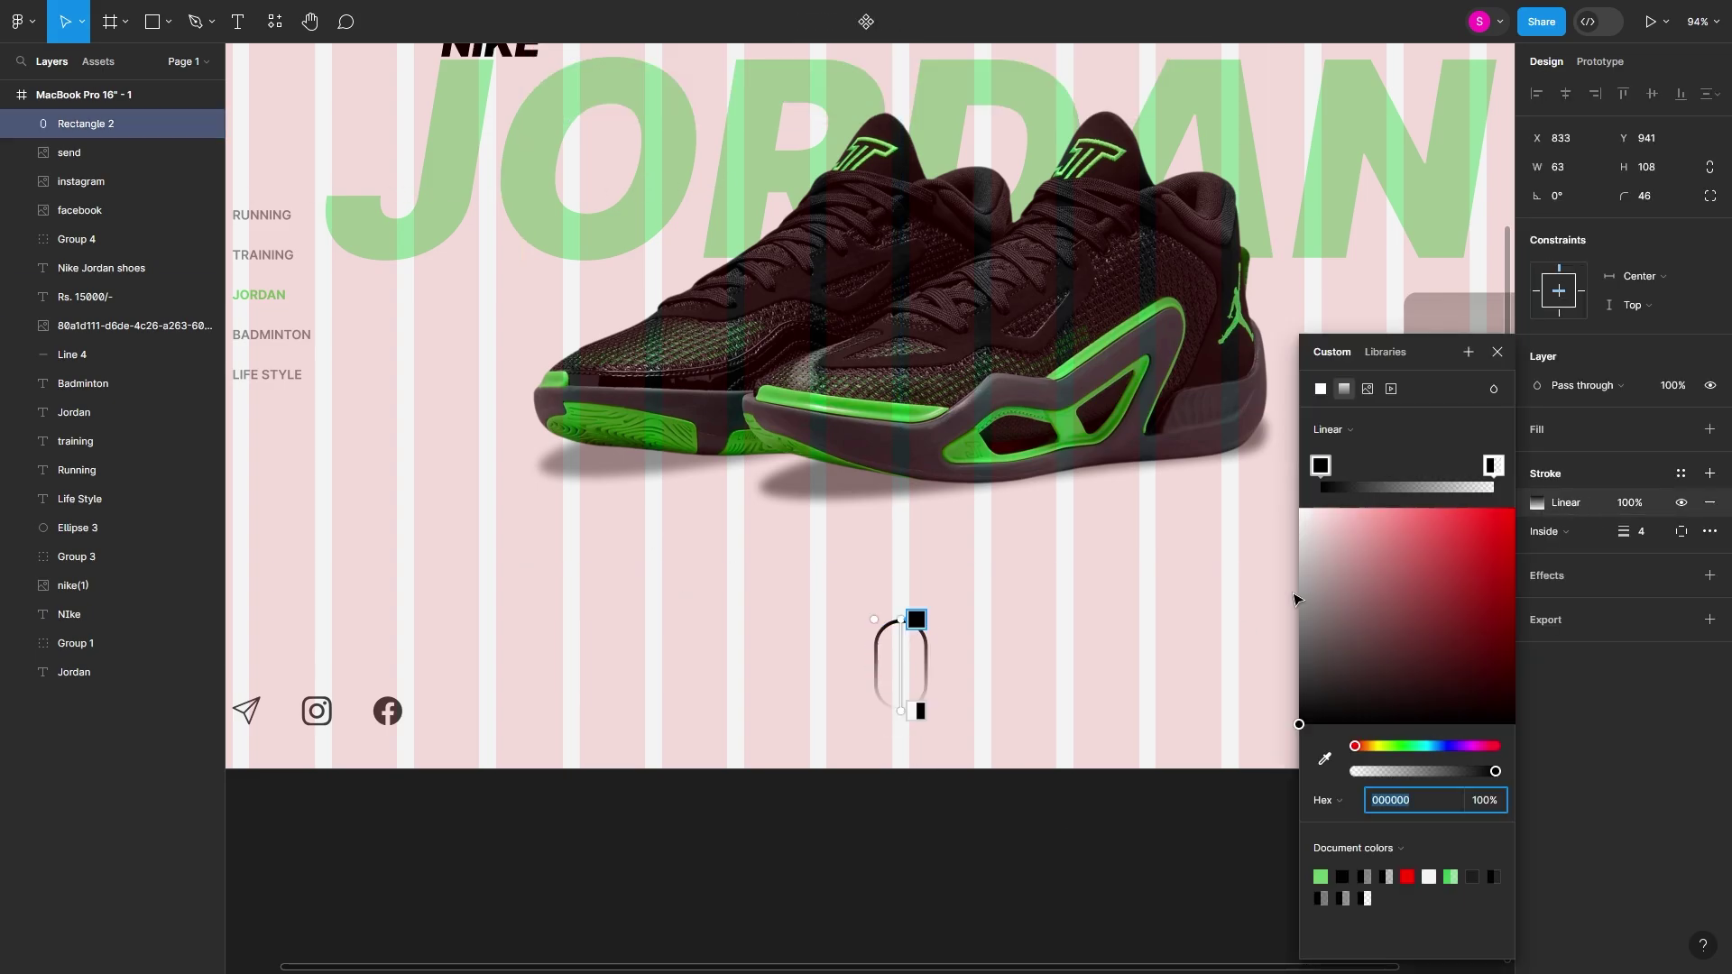
pyautogui.click(909, 822)
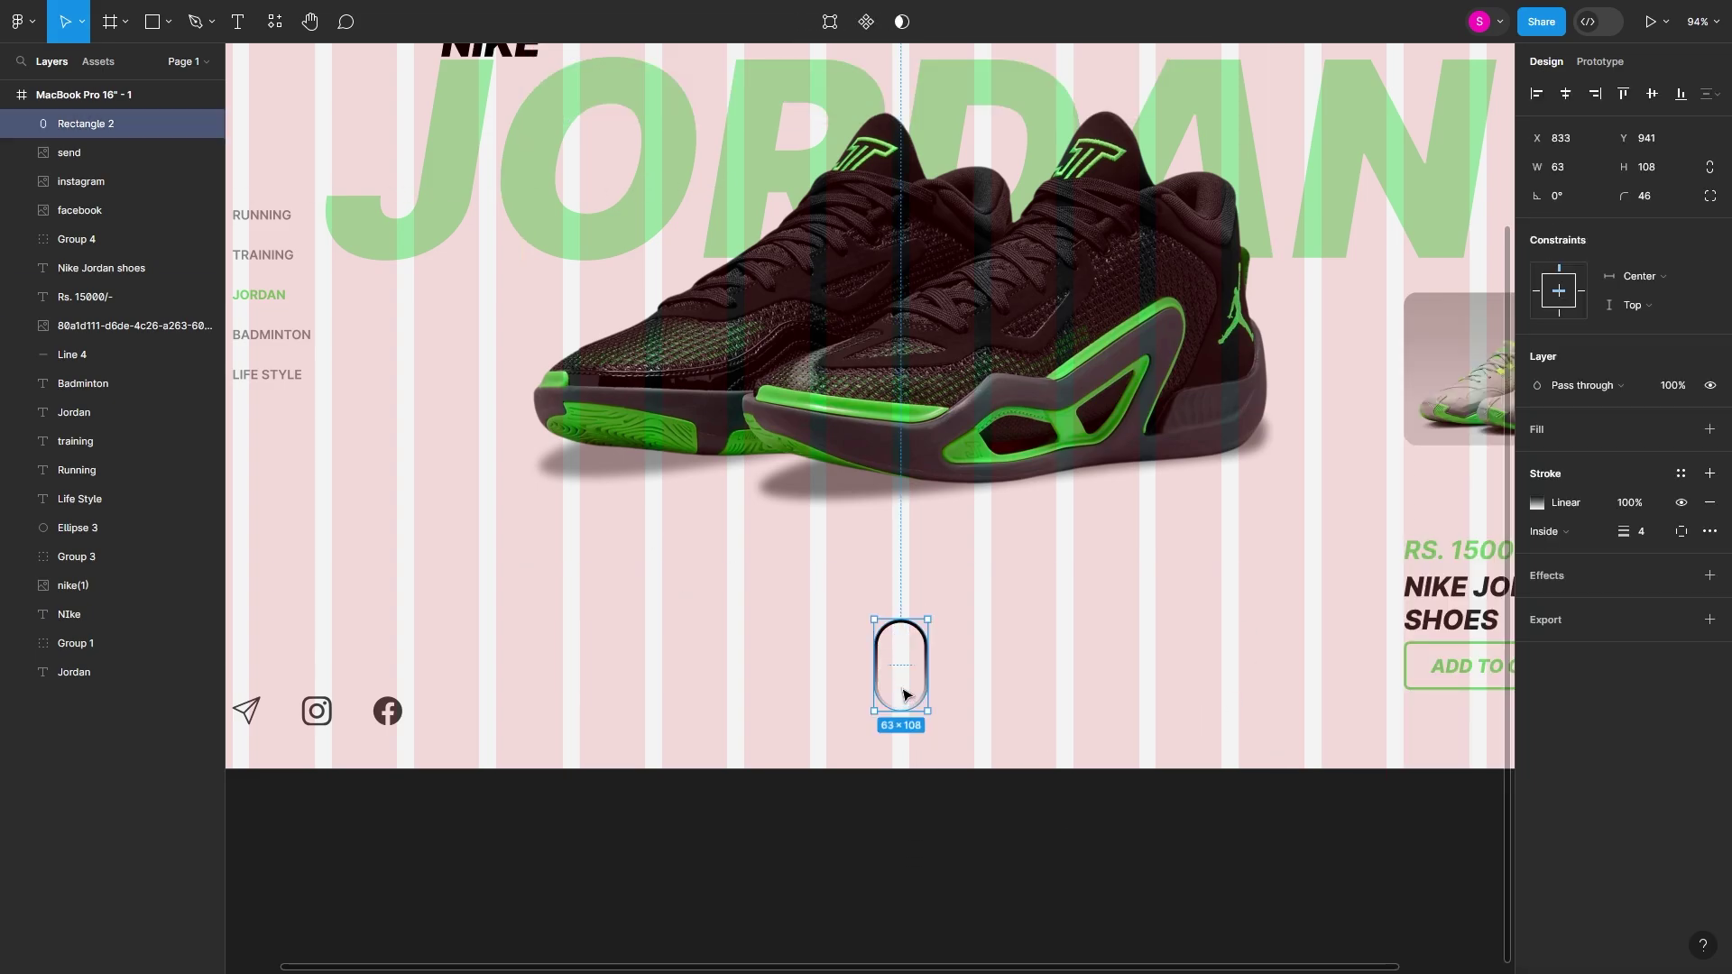
pyautogui.moveTo(901, 672); pyautogui.dragTo(901, 691)
# - Draw a circle inside the capsule filled black (000000)
pyautogui.click(167, 21)
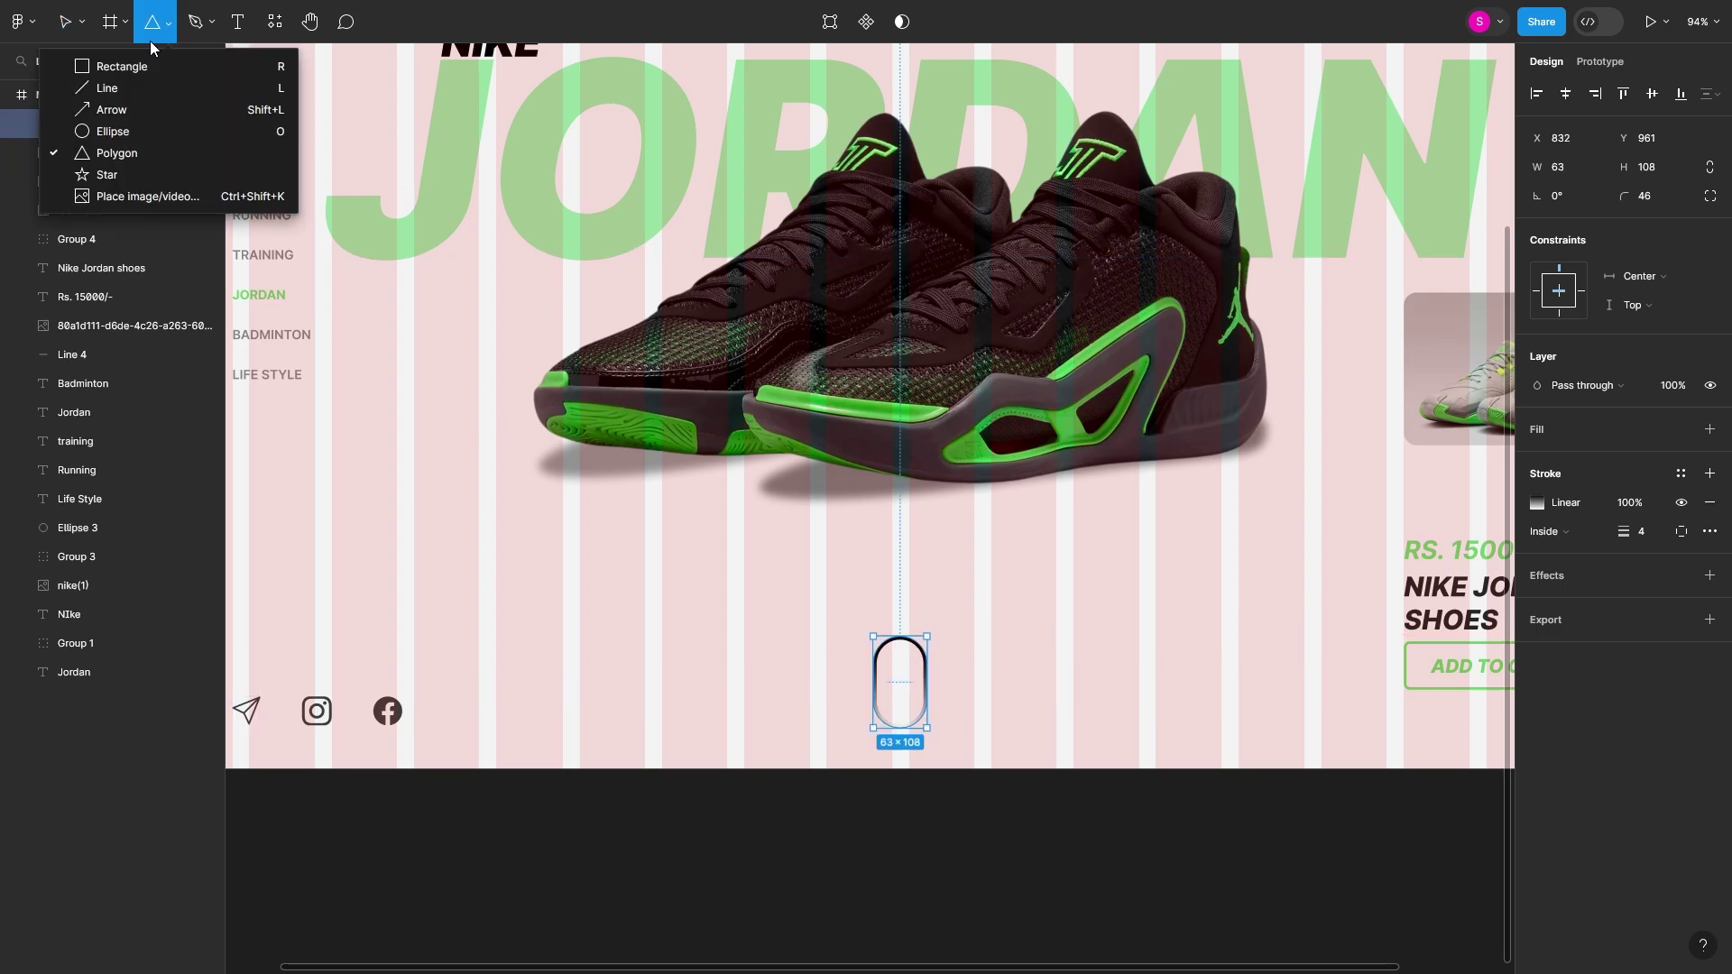
pyautogui.click(112, 131)
pyautogui.scroll(5, 894, 706)
pyautogui.moveTo(850, 582)
pyautogui.mouseDown()
pyautogui.moveTo(910, 659)
pyautogui.moveTo(915, 642)
pyautogui.mouseUp()
pyautogui.click(1536, 460)
pyautogui.write('000000')
pyautogui.press('Escape')
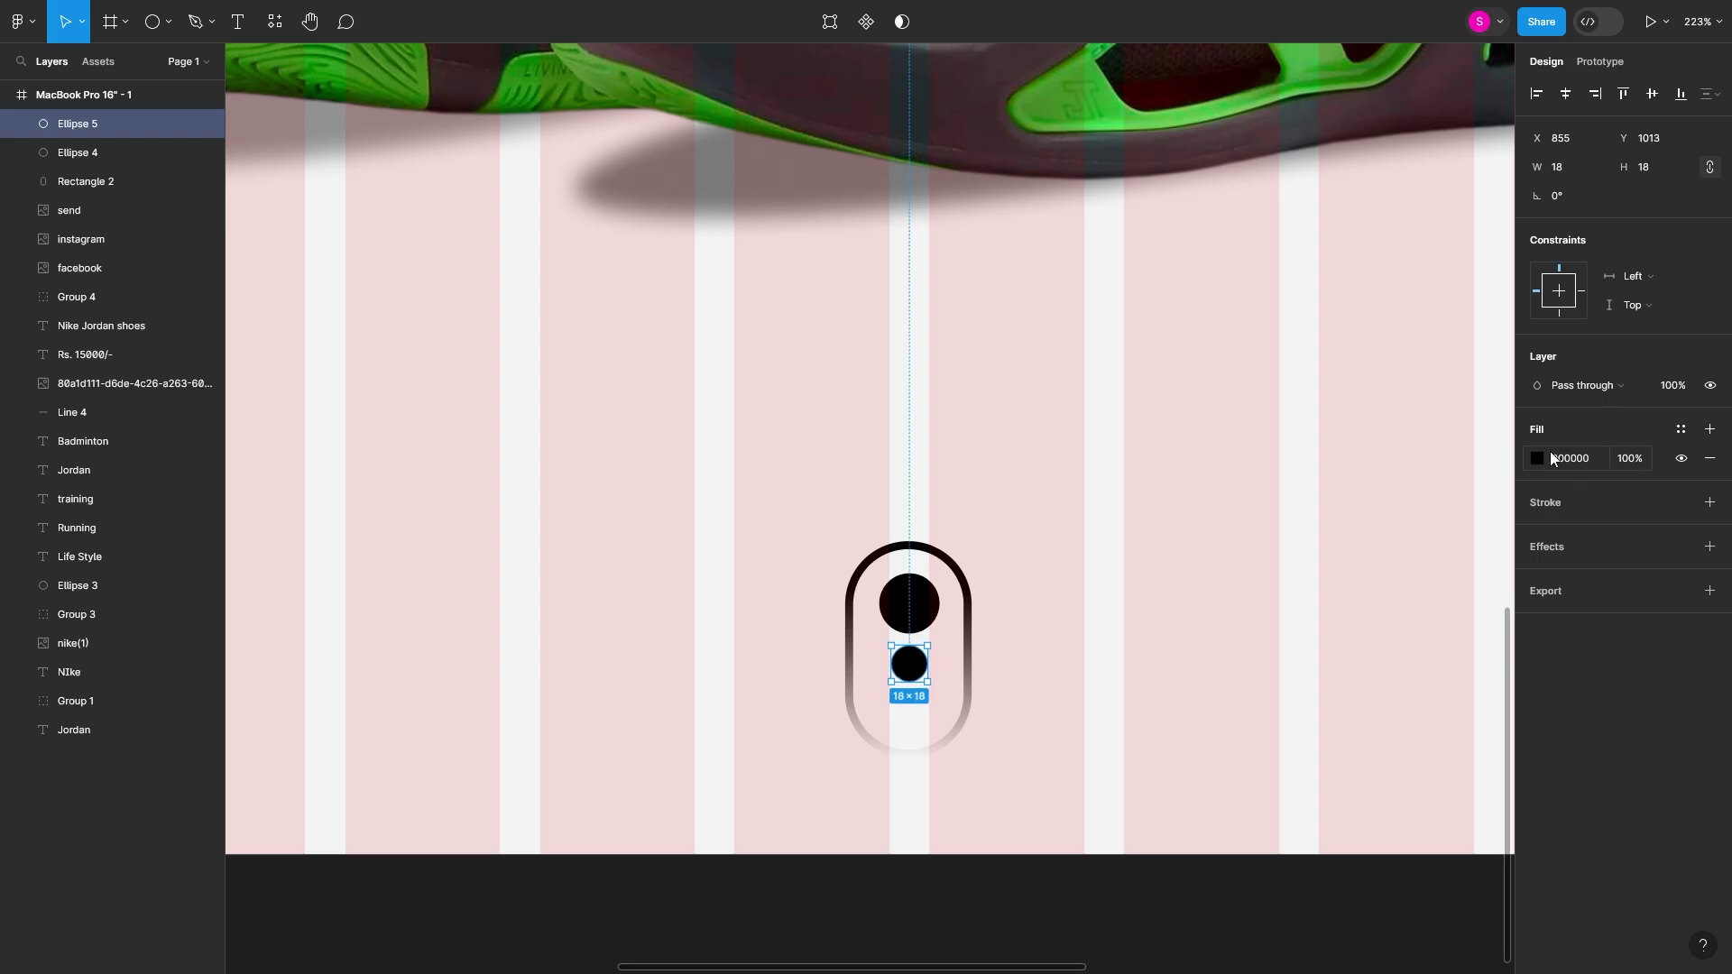
# - Give the small dot a faded gradient fill
pyautogui.click(1538, 458)
pyautogui.click(1343, 482)
pyautogui.click(1042, 683)
pyautogui.scroll(-5, 1038, 681)
pyautogui.scroll(5, 997, 657)
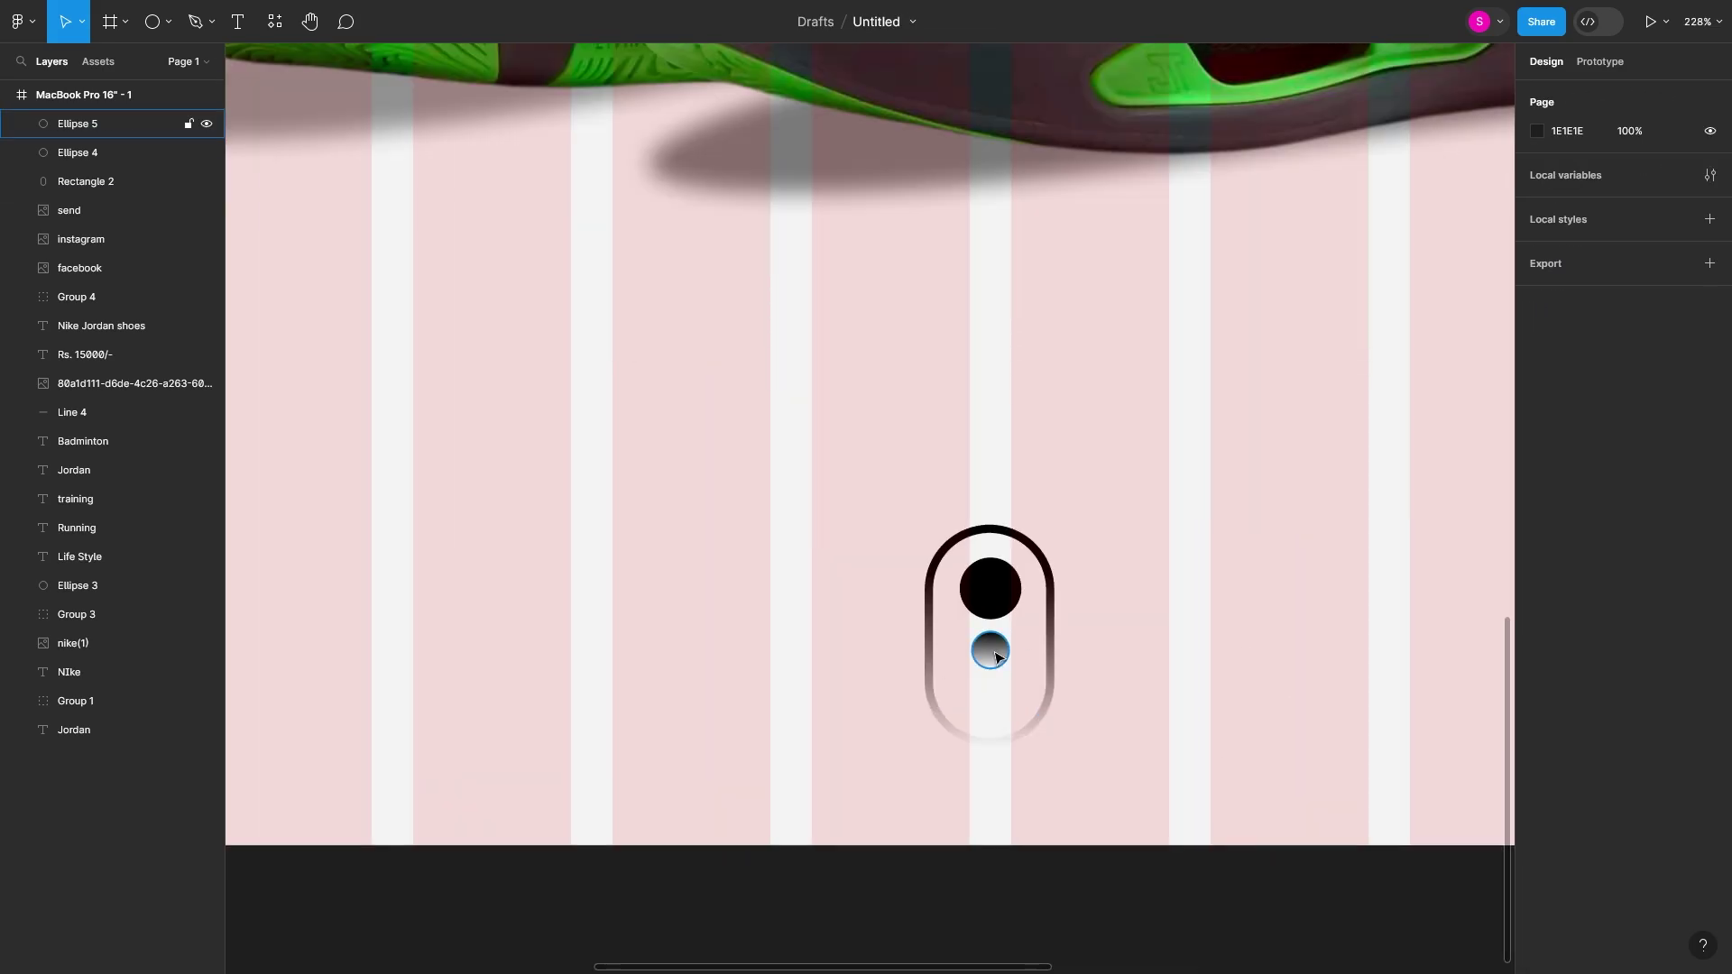
pyautogui.scroll(-1, 991, 651)
# - Check the capsule's gradient outline colours and zoom out to the whole page
pyautogui.click(1008, 596)
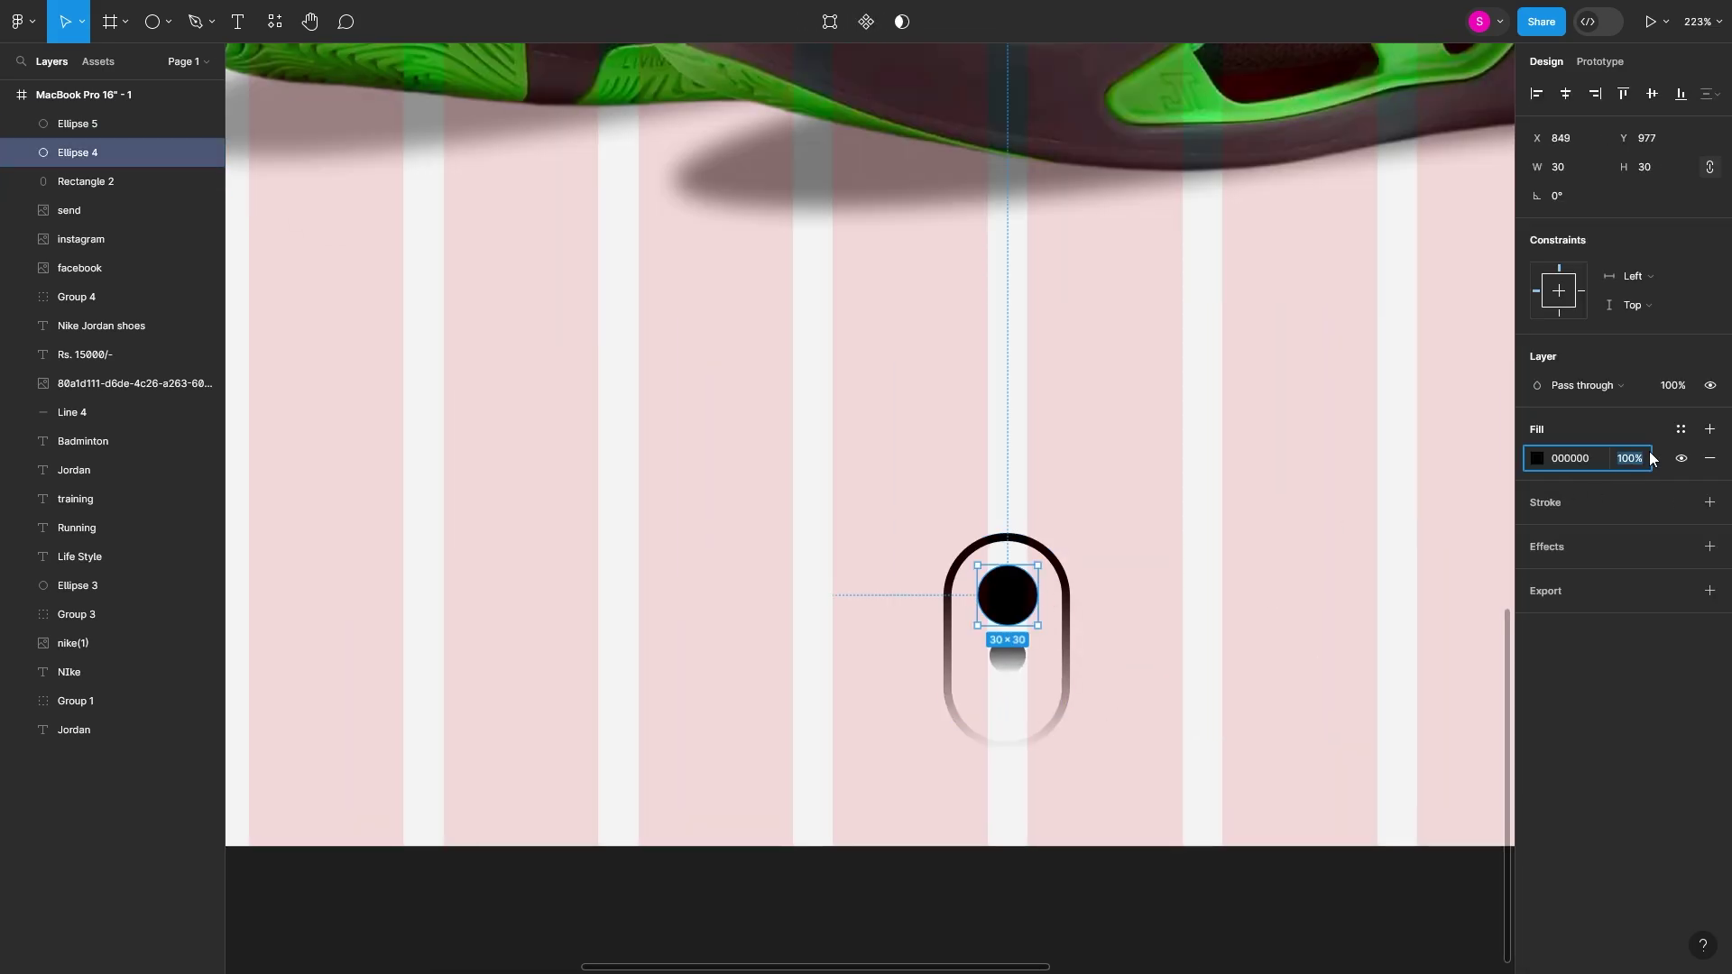
pyautogui.click(1061, 595)
pyautogui.click(1537, 502)
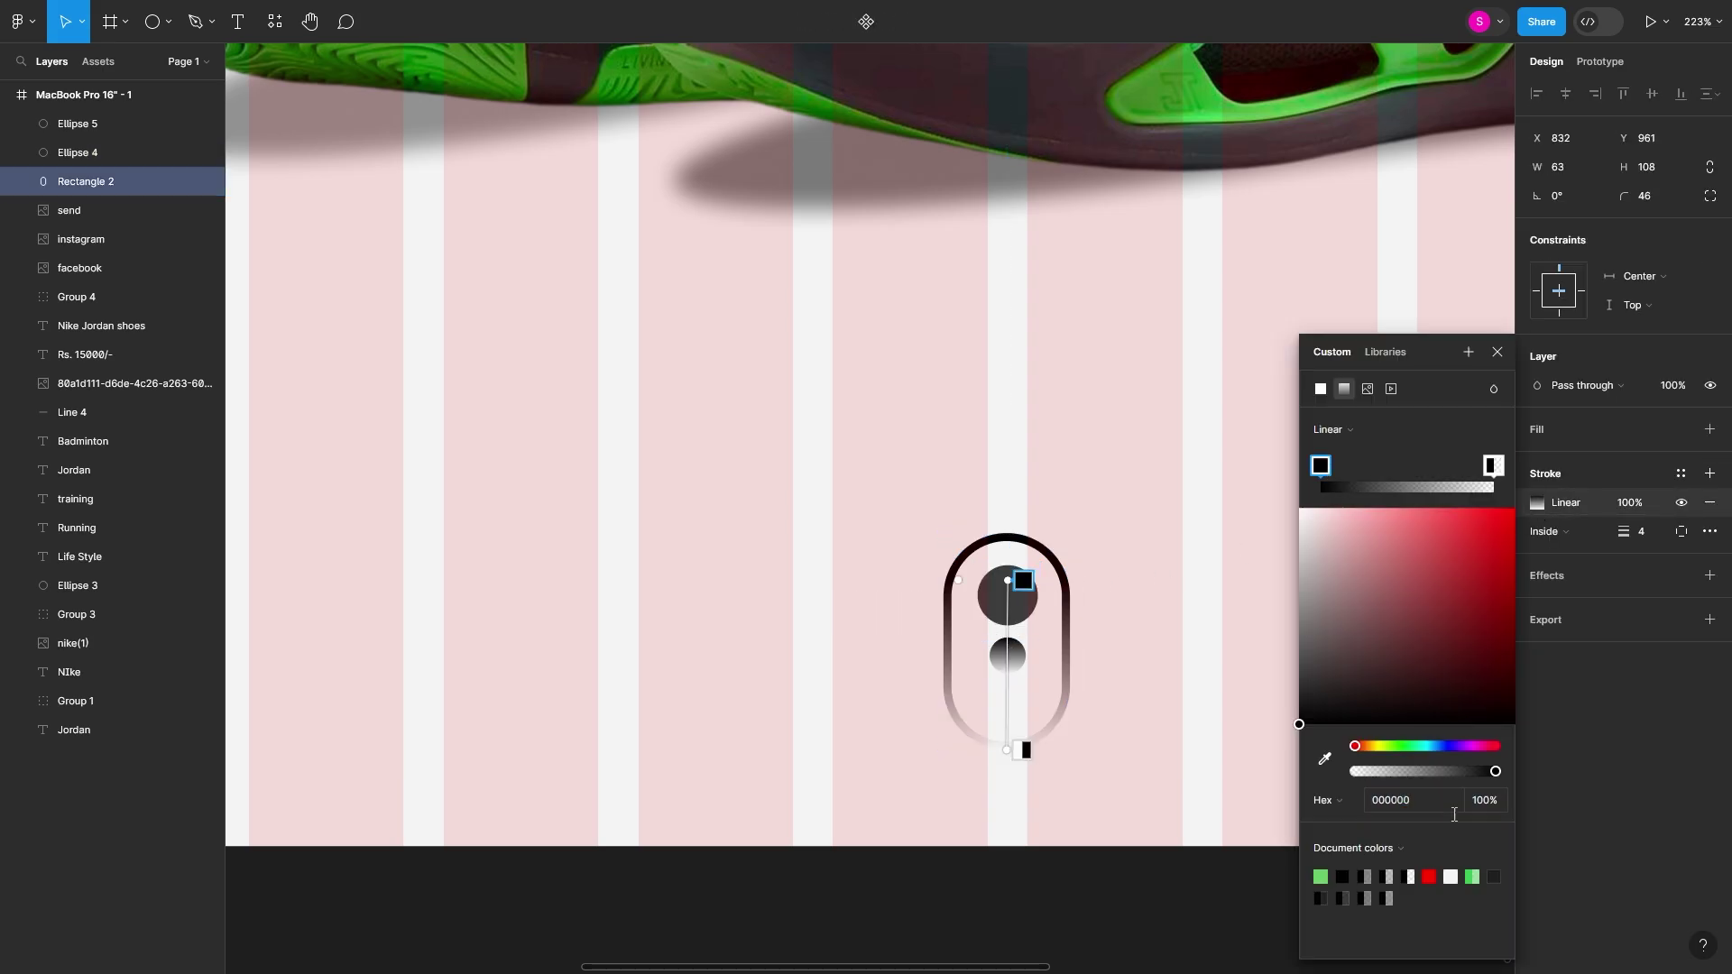
pyautogui.click(1163, 913)
pyautogui.hotkey('shift', '1')
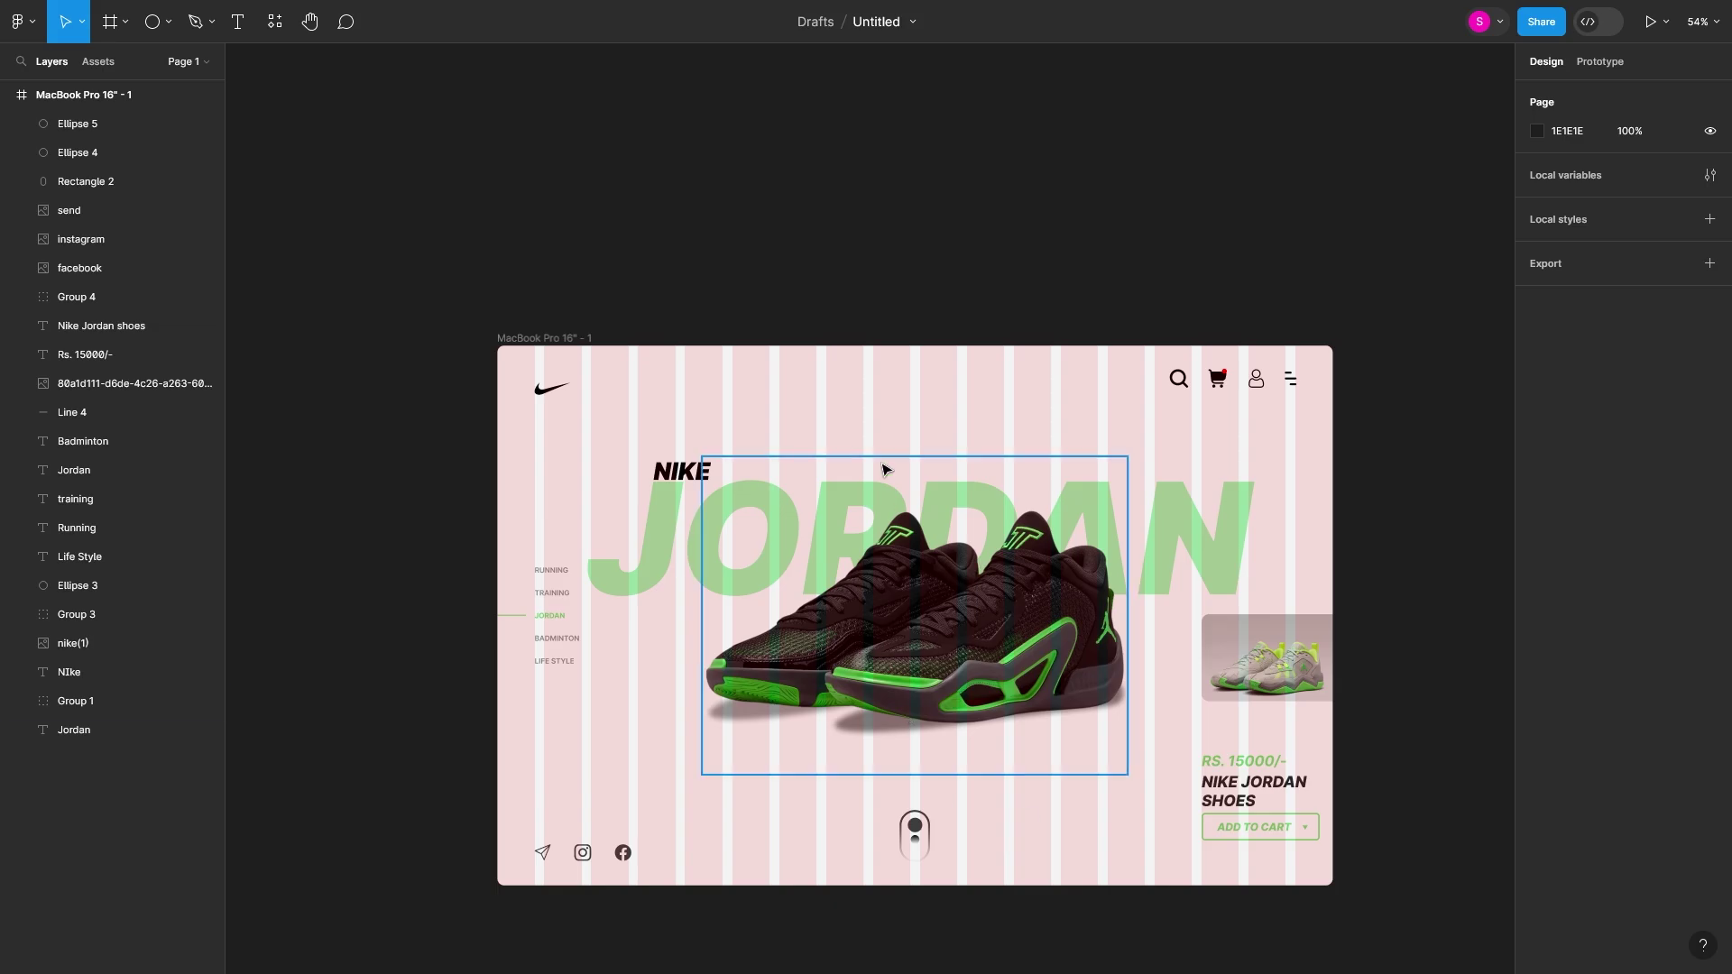
# - Select the four header icons together, then the Nike logo, and deselect
pyautogui.scroll(3, 1272, 376)
pyautogui.moveTo(1114, 356); pyautogui.dragTo(1316, 398)
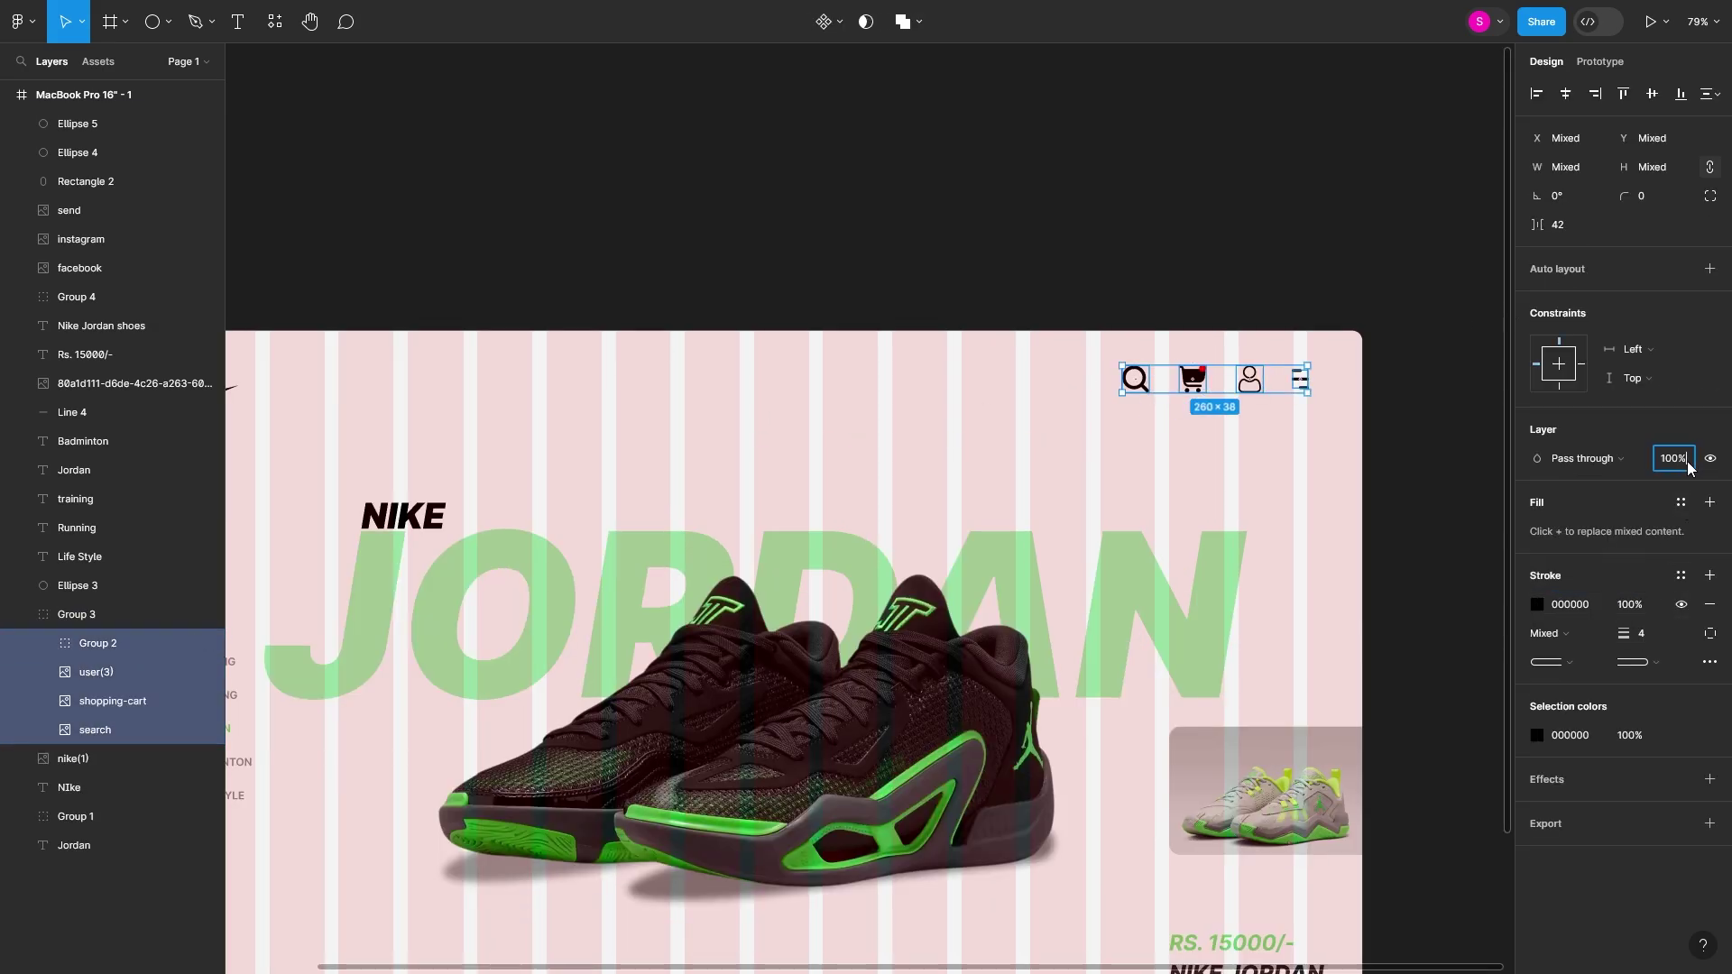
pyautogui.hscroll(-5, 1218, 483)
pyautogui.press('Tab')
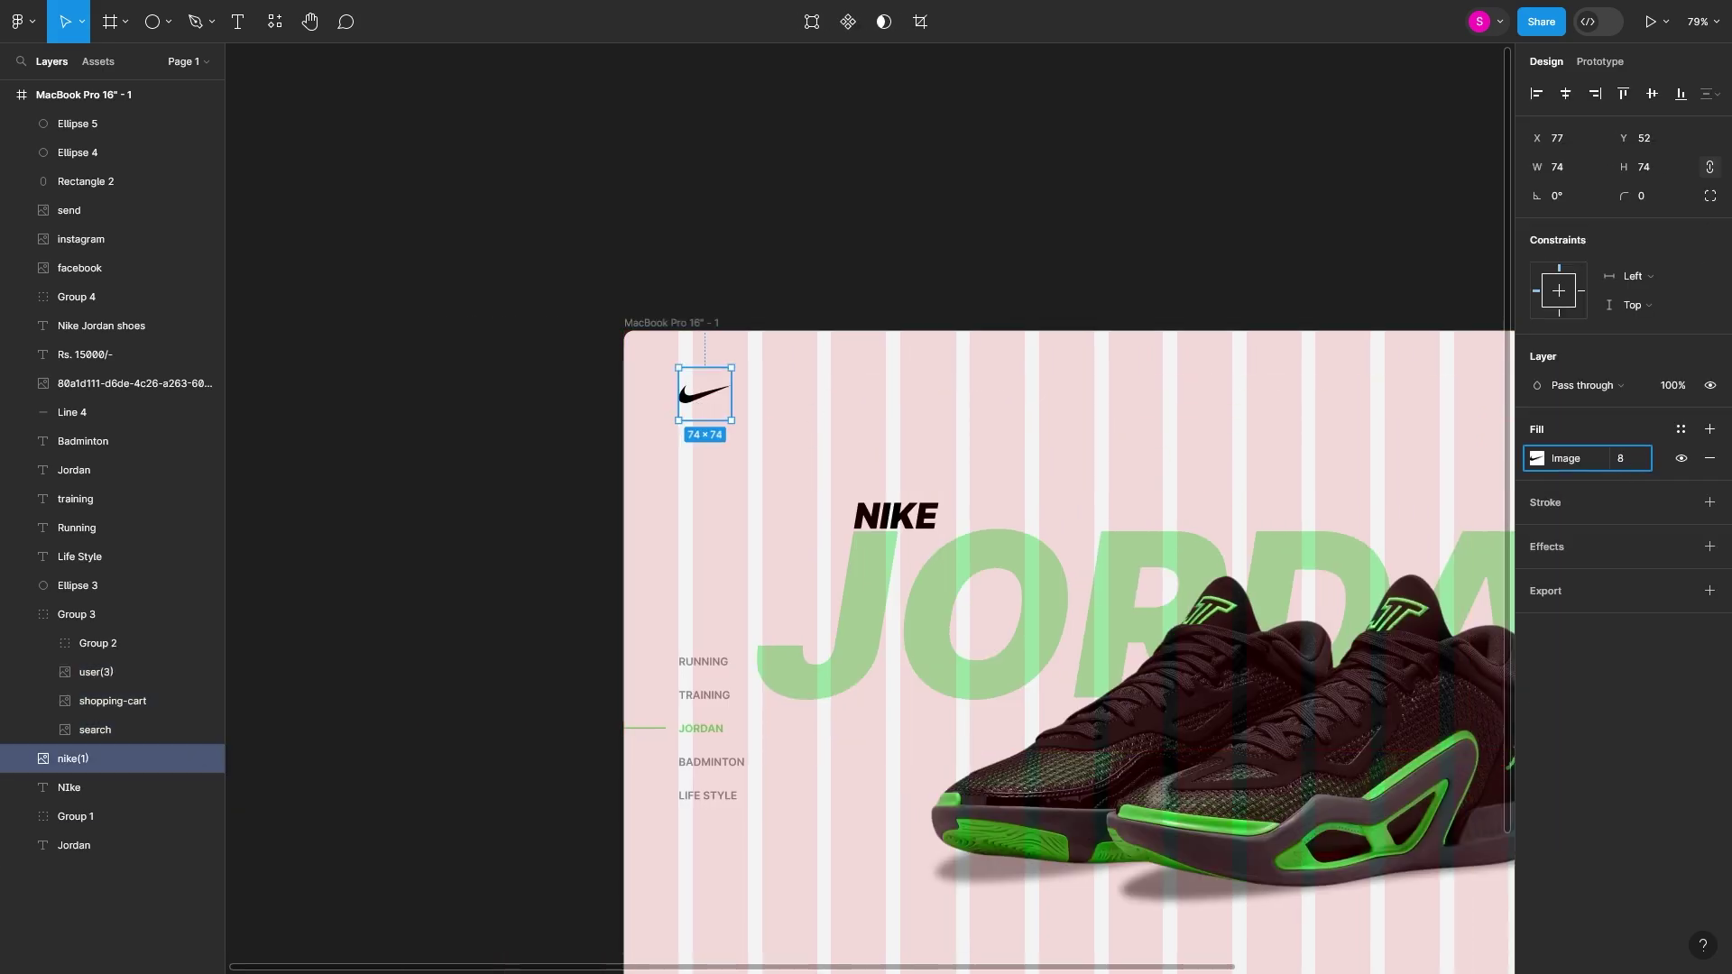
pyautogui.click(1261, 328)
pyautogui.scroll(-3, 1261, 328)
pyautogui.hscroll(-2, 938, 541)
# - Remove the striped column layout grid from the page frame
pyautogui.click(541, 320)
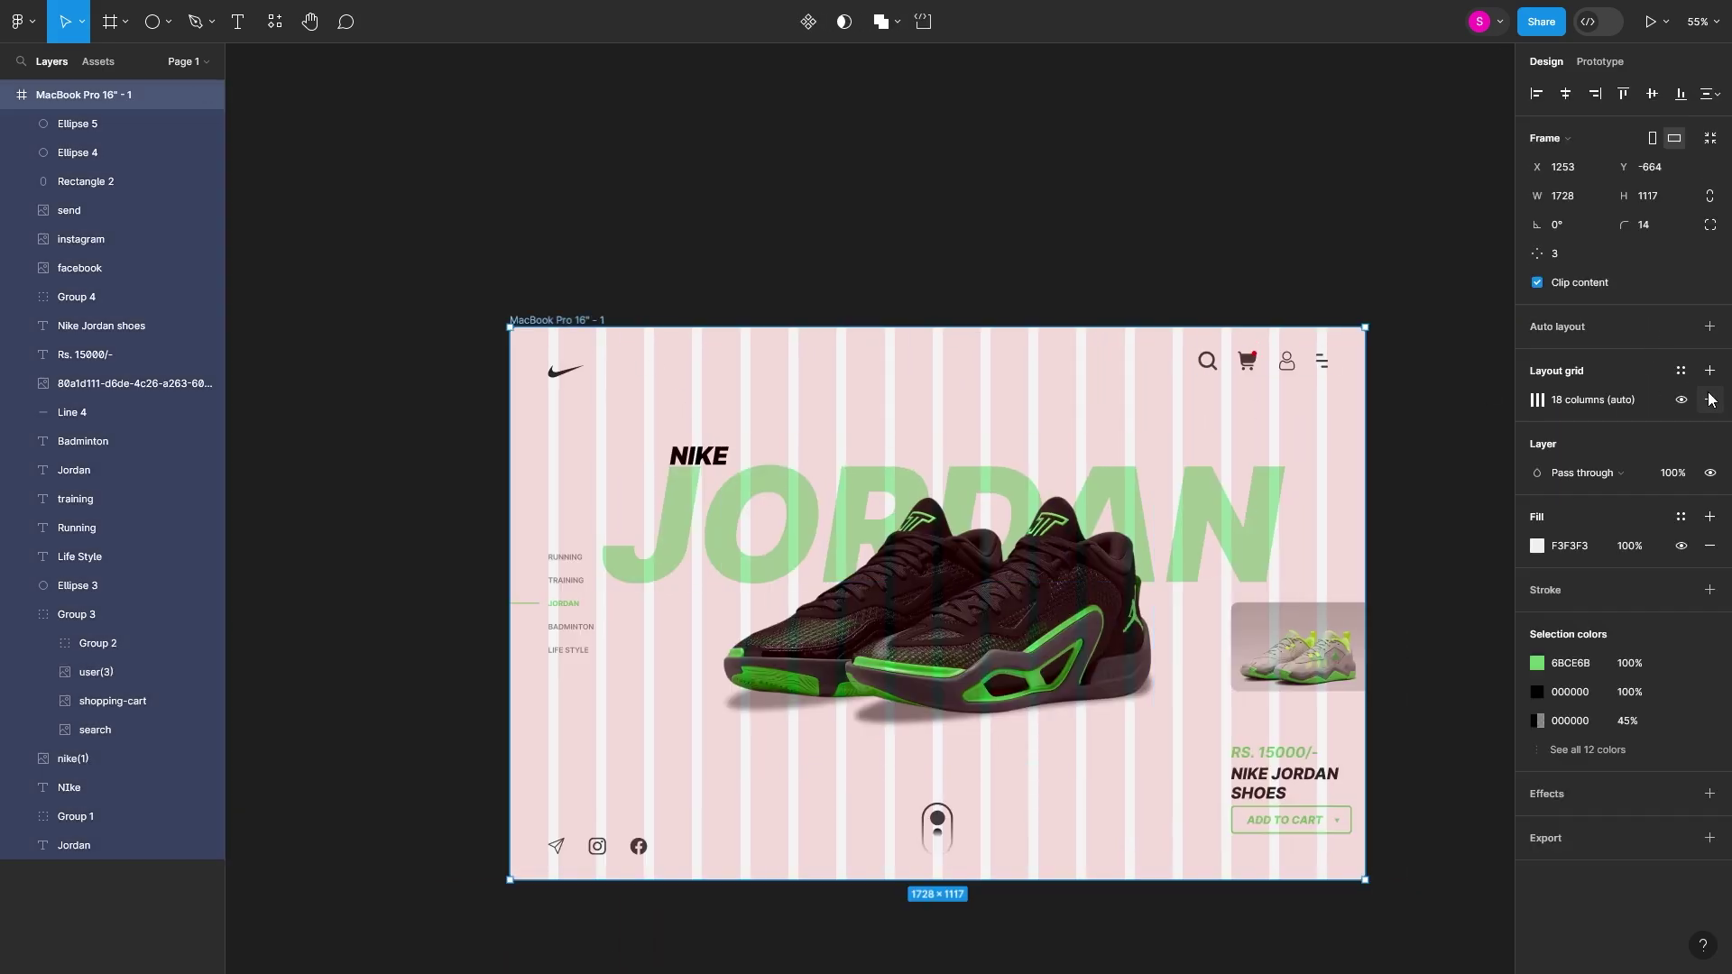
pyautogui.click(1711, 400)
pyautogui.scroll(3, 903, 632)
pyautogui.scroll(-1, 702, 505)
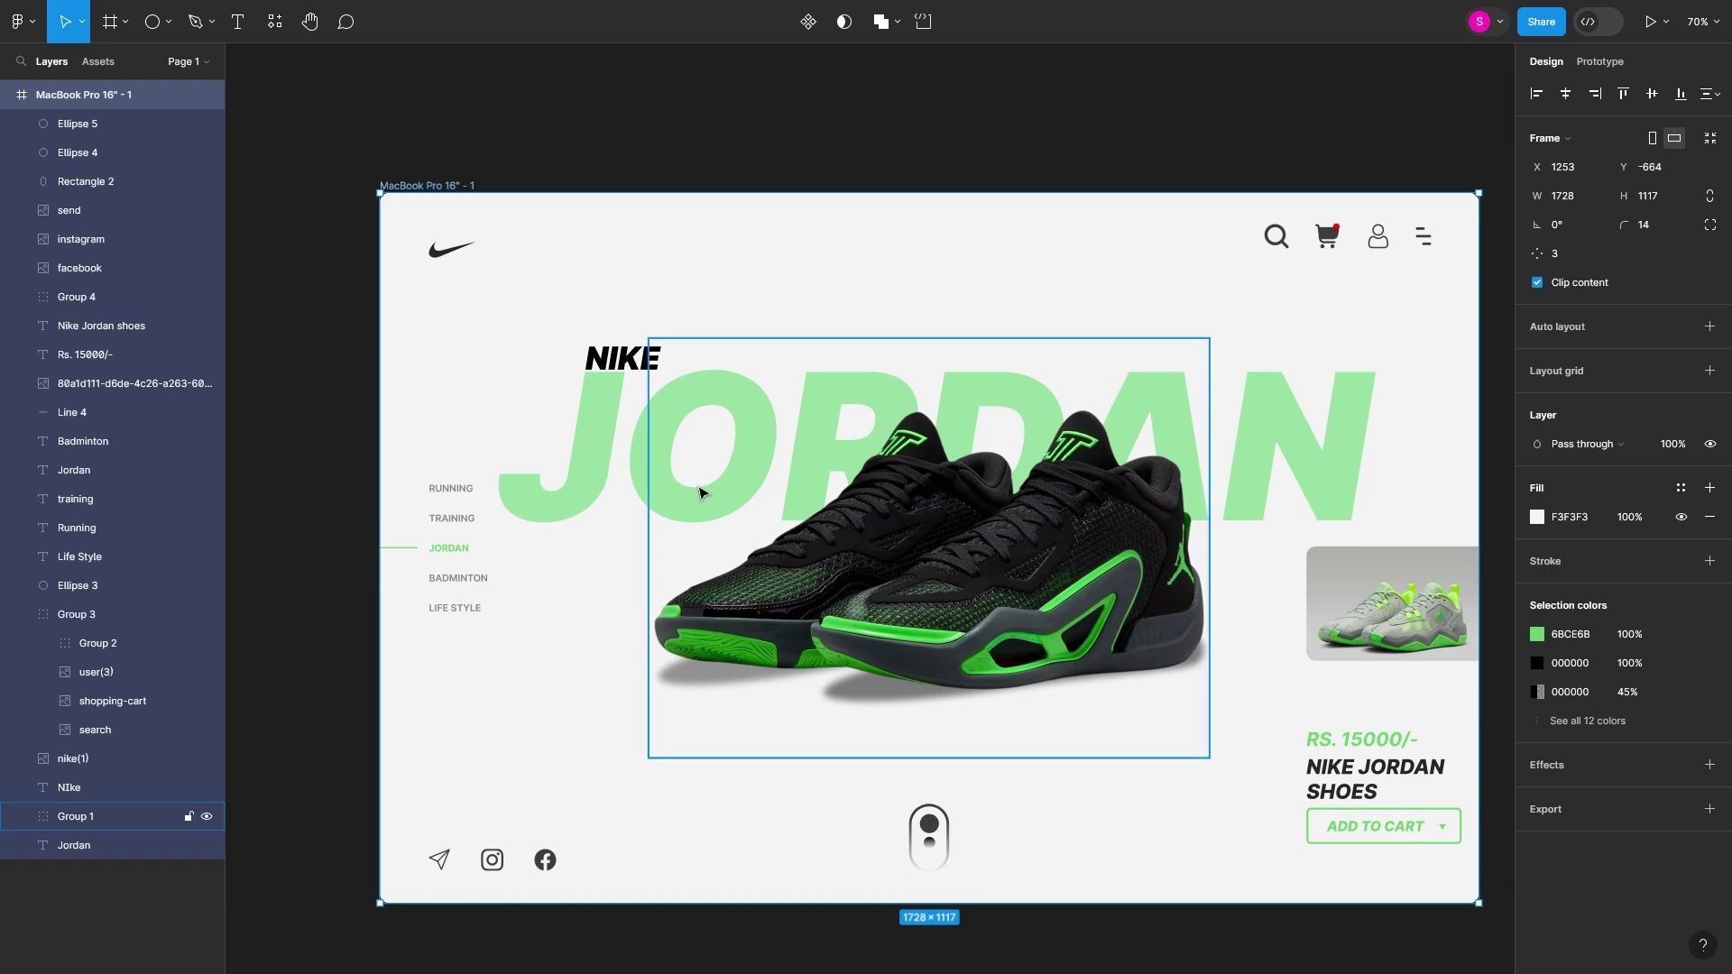
# - Duplicate the JORDAN title, replace its fill with a stroke, and nudge it up over the shoe
pyautogui.click(599, 456)
pyautogui.hotkey('ctrl', 'd')
pyautogui.hotkey('ctrl', ']')
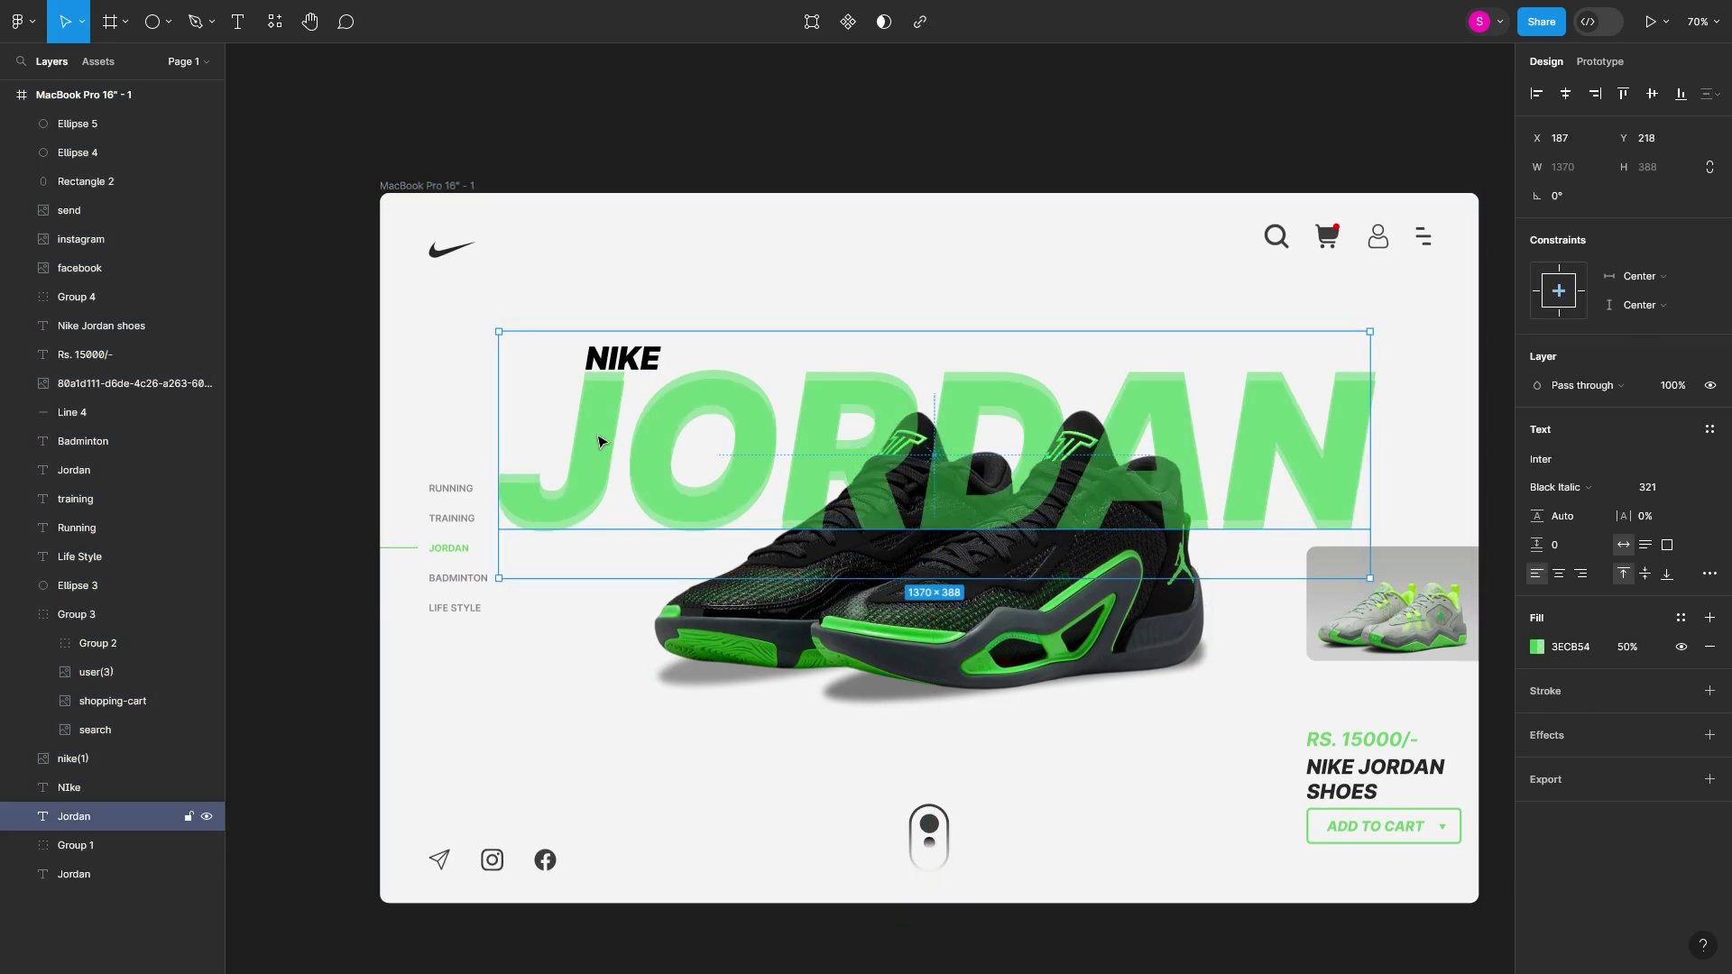
pyautogui.click(1709, 646)
pyautogui.click(1709, 661)
pyautogui.click(1537, 691)
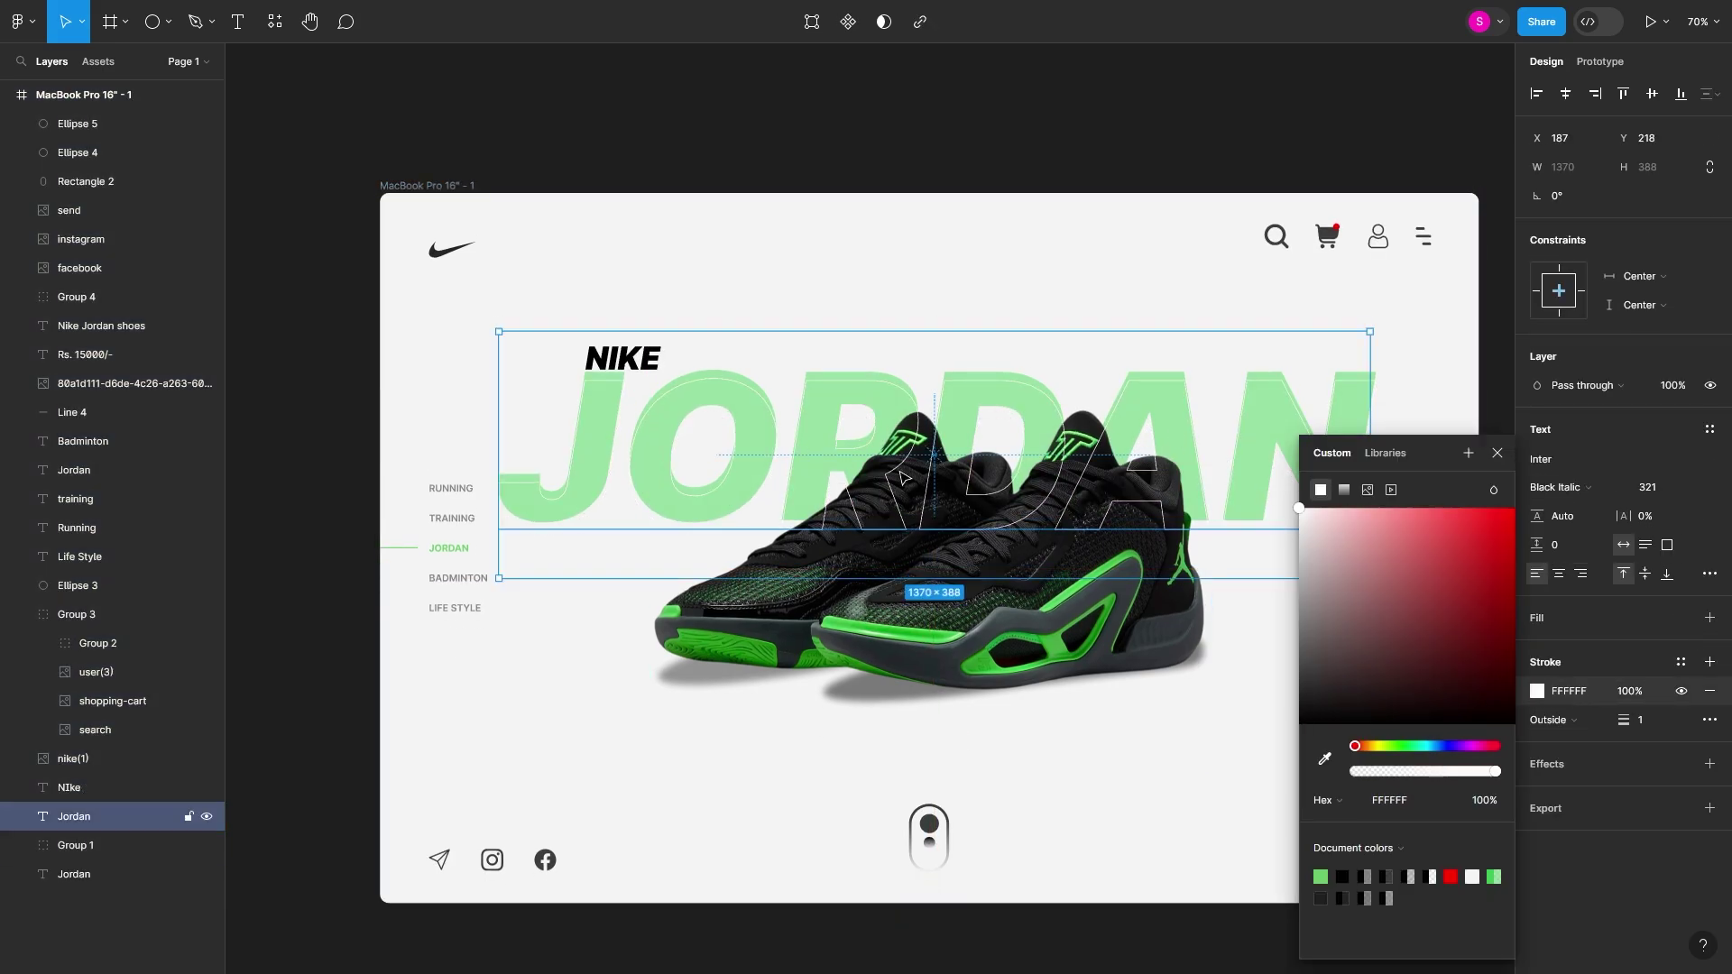
pyautogui.press('Up')
pyautogui.press('Up')
pyautogui.press('Up')
pyautogui.press('Up')
pyautogui.press('Up')
pyautogui.press('Up')
pyautogui.press('Up')
pyautogui.press('Up')
pyautogui.press('Up')
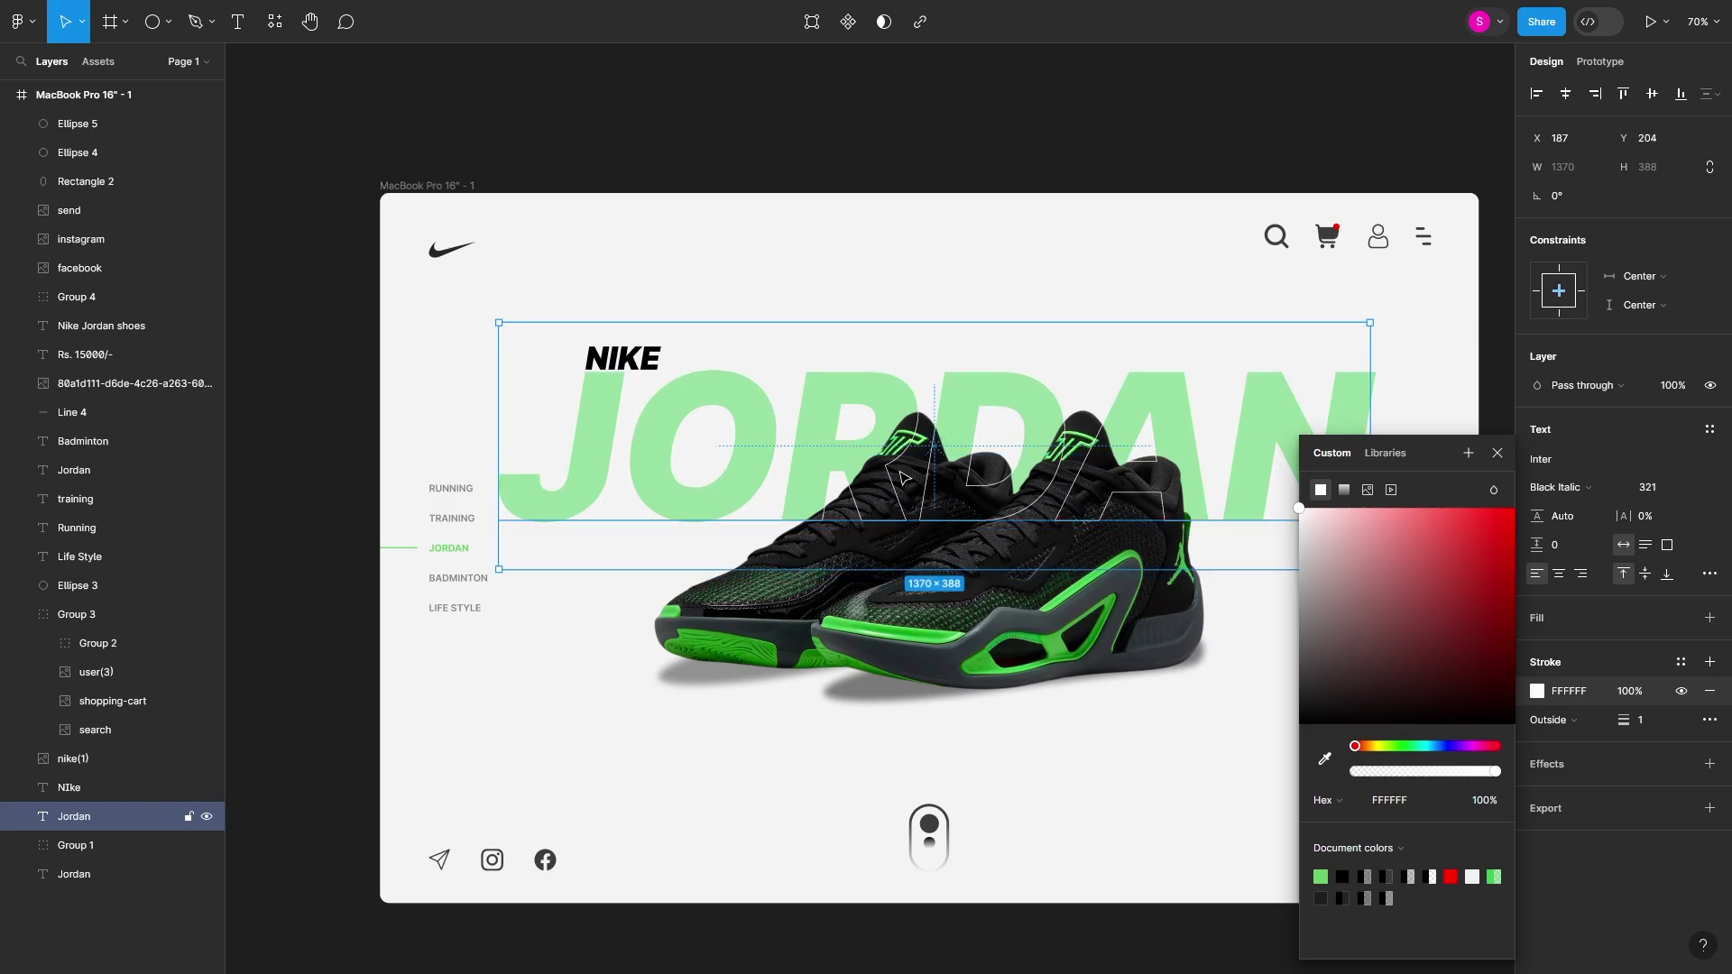
pyautogui.click(758, 782)
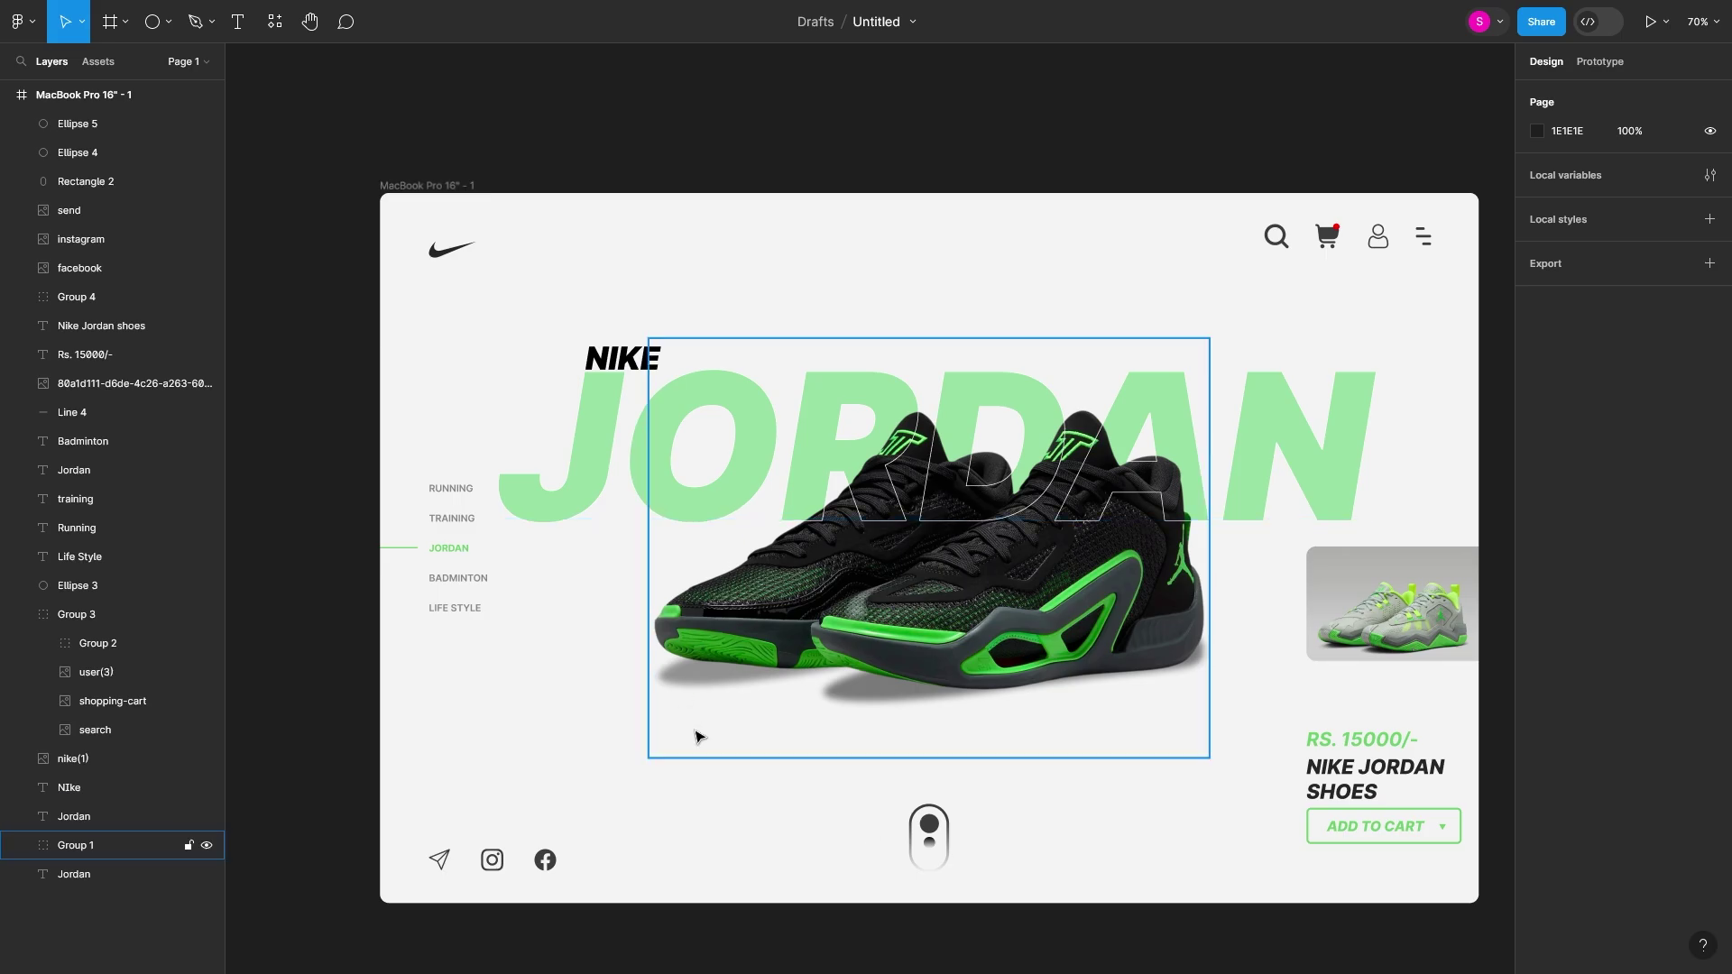
# - Set the page frame background to white, trying and undoing the green brand colour
pyautogui.click(544, 262)
pyautogui.click(1537, 517)
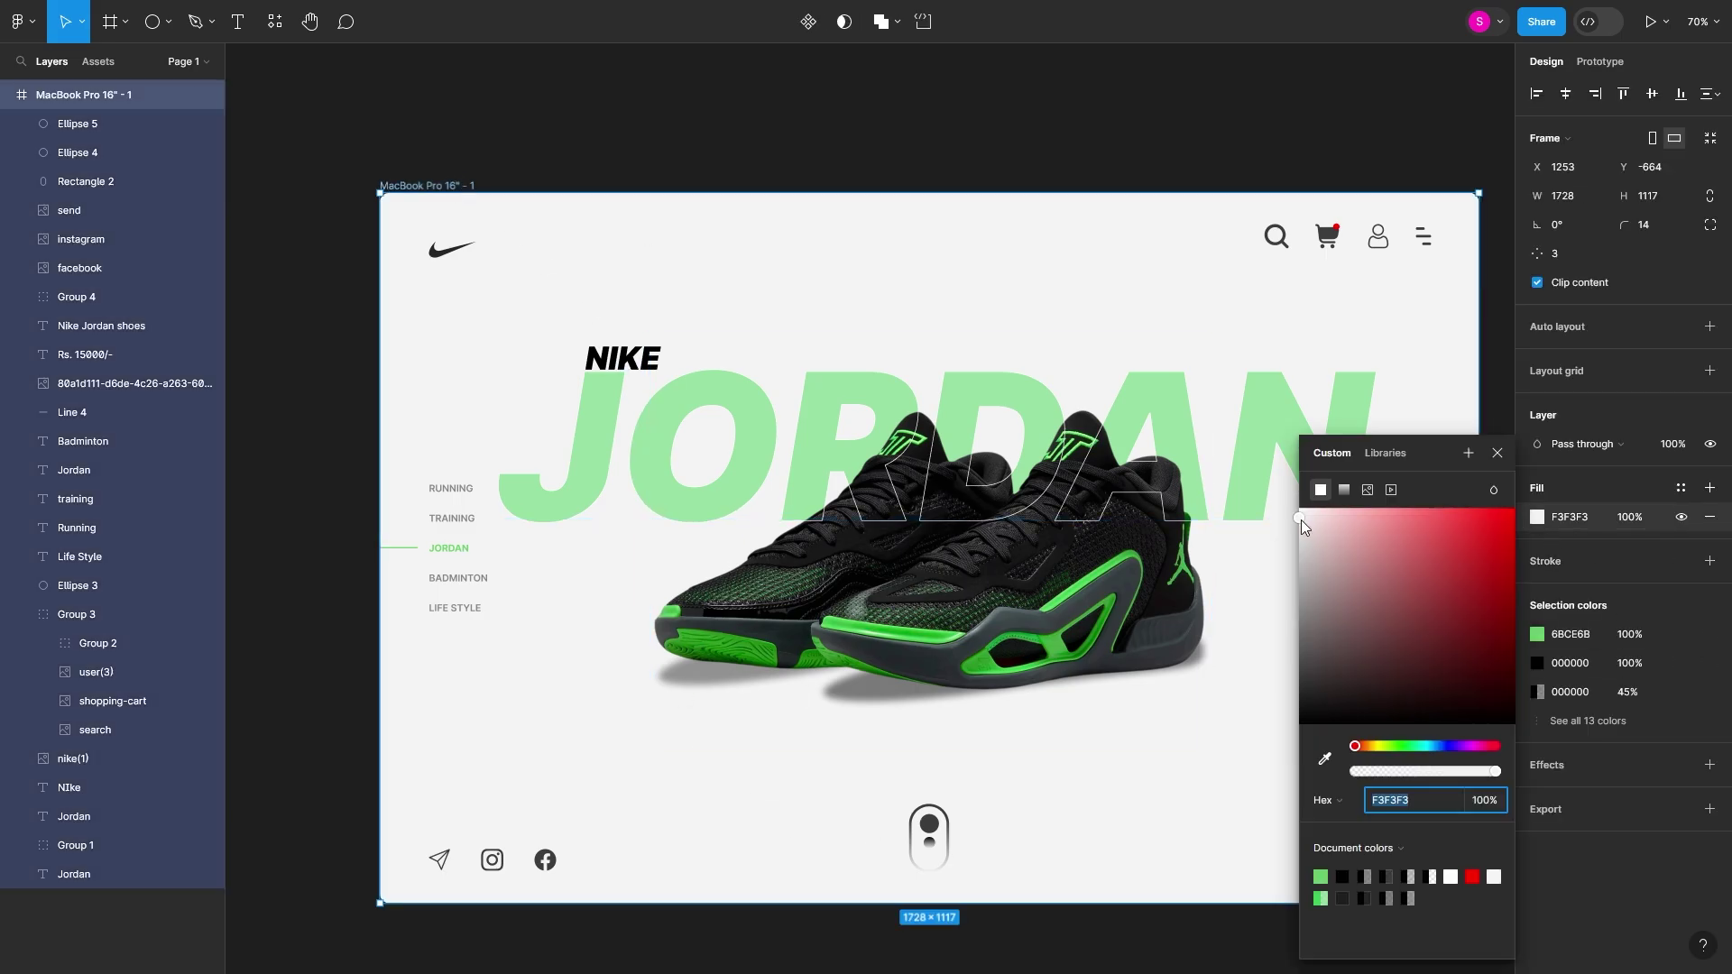
pyautogui.moveTo(1300, 520); pyautogui.dragTo(1264, 469)
pyautogui.click(1323, 875)
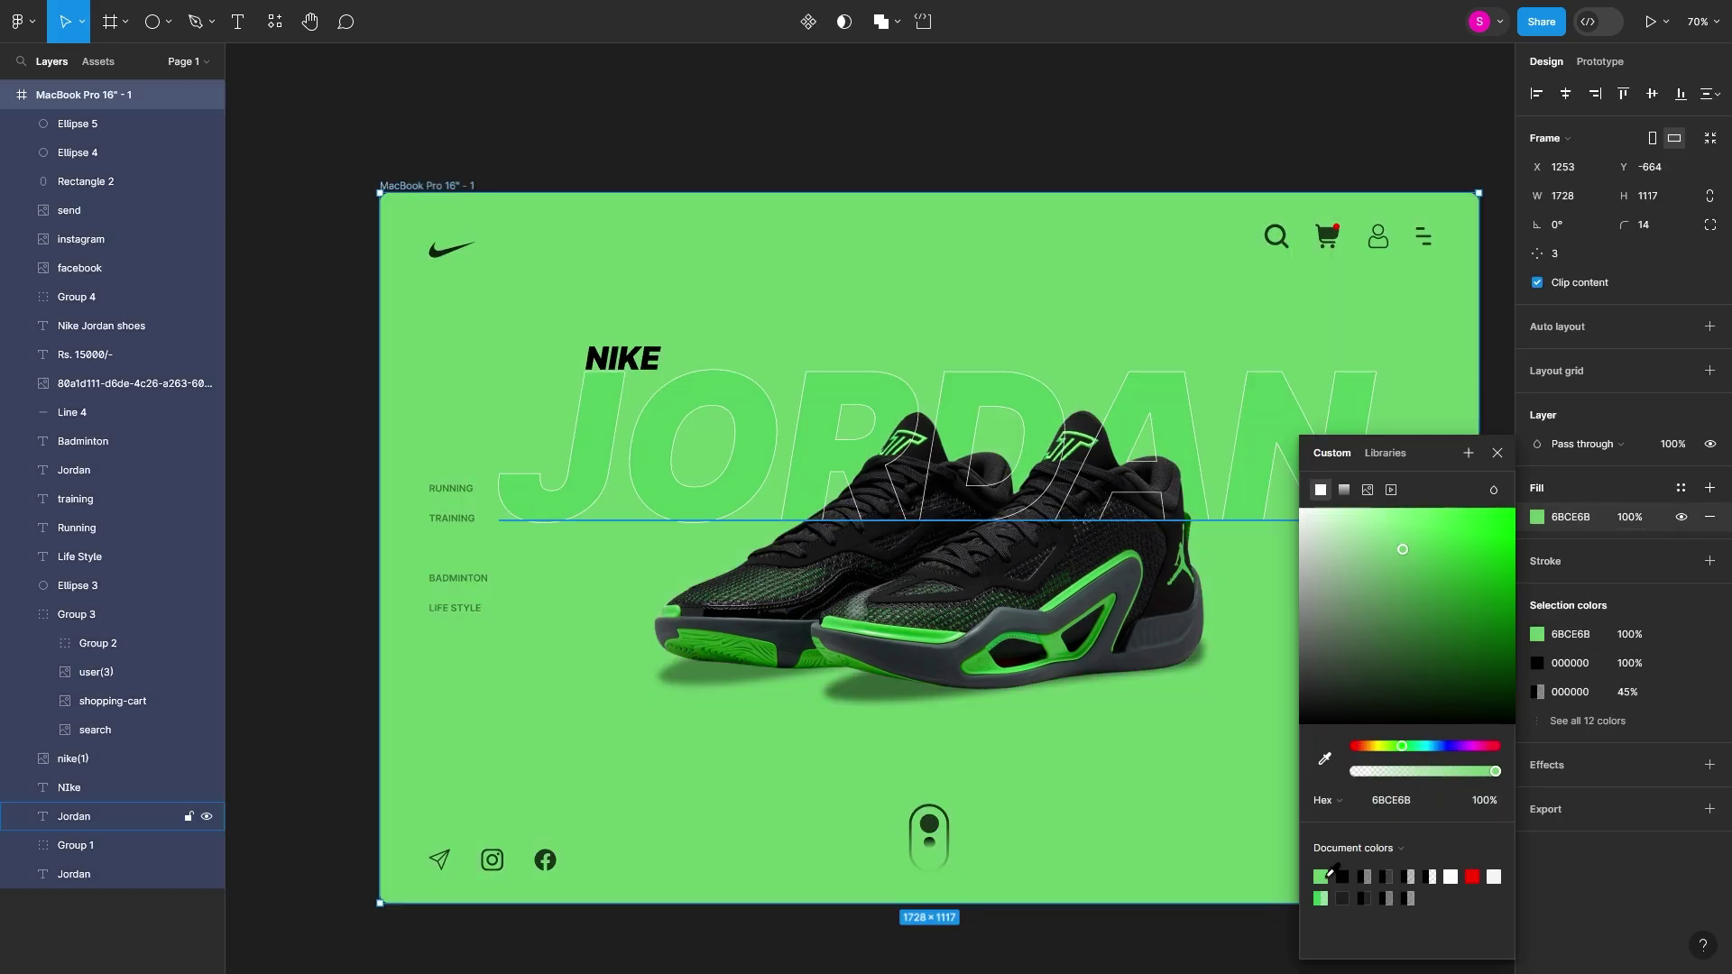
pyautogui.hotkey('ctrl', 'z')
pyautogui.click(1497, 453)
pyautogui.press('Escape')
# - Reposition the ADD TO CART button and the NIKE JORDAN SHOES title below the price
pyautogui.scroll(-2, 894, 604)
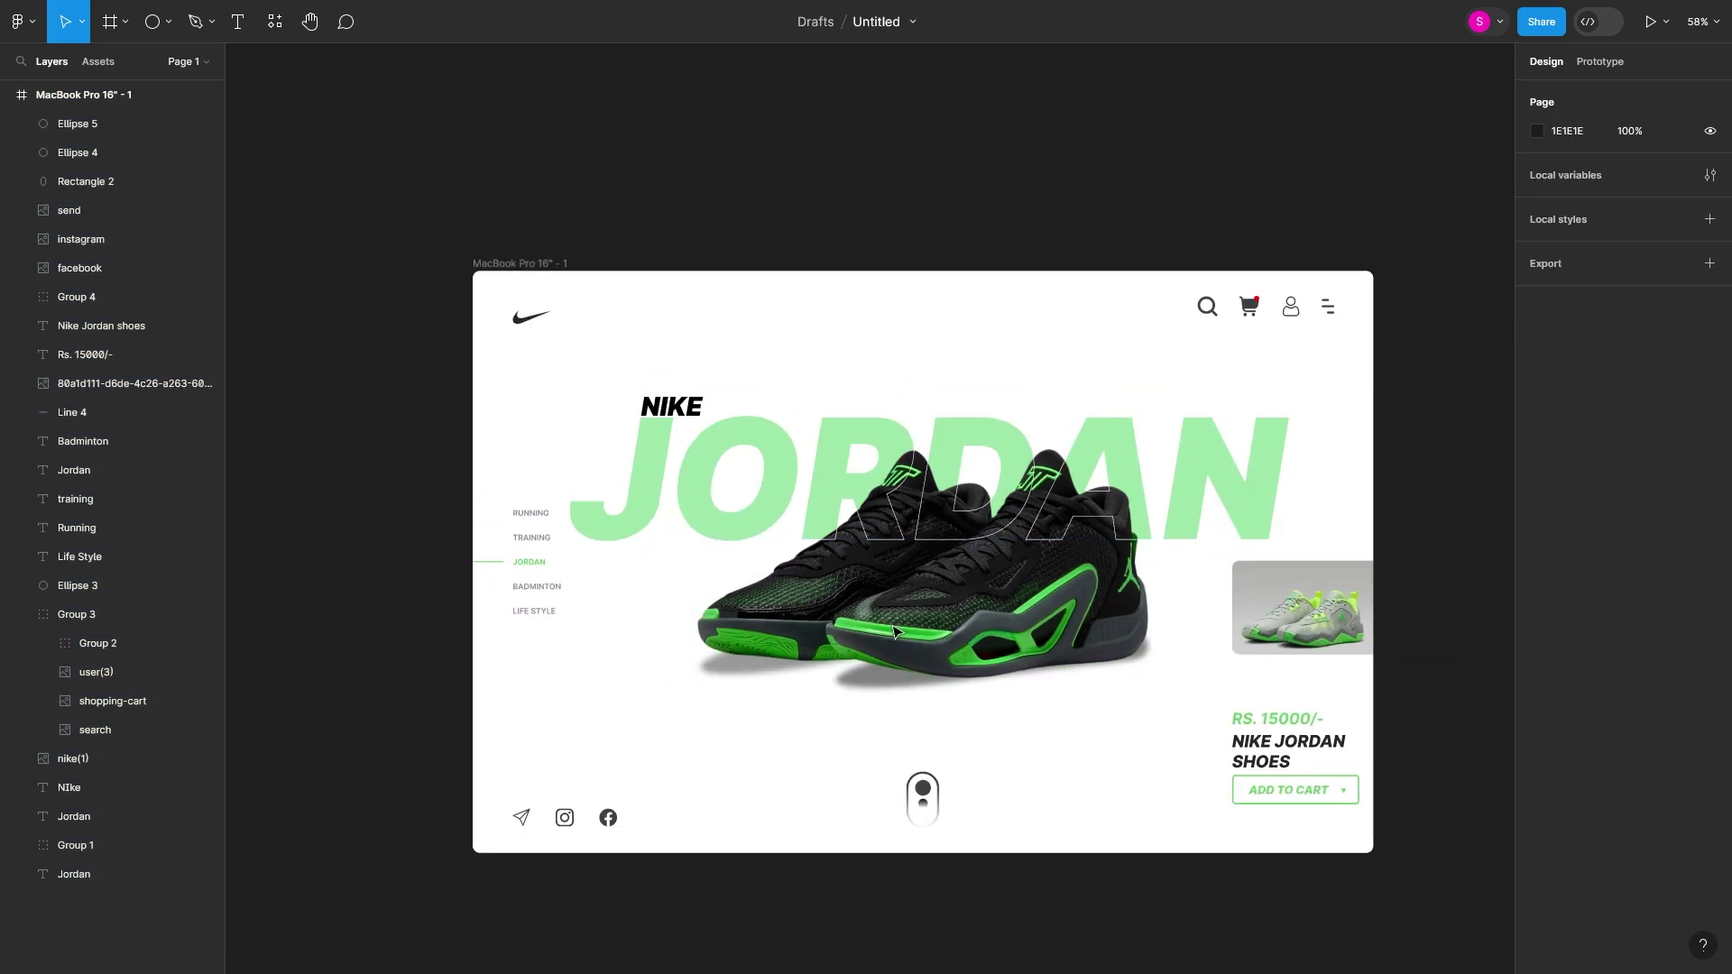
pyautogui.scroll(-1, 897, 627)
pyautogui.click(1292, 747)
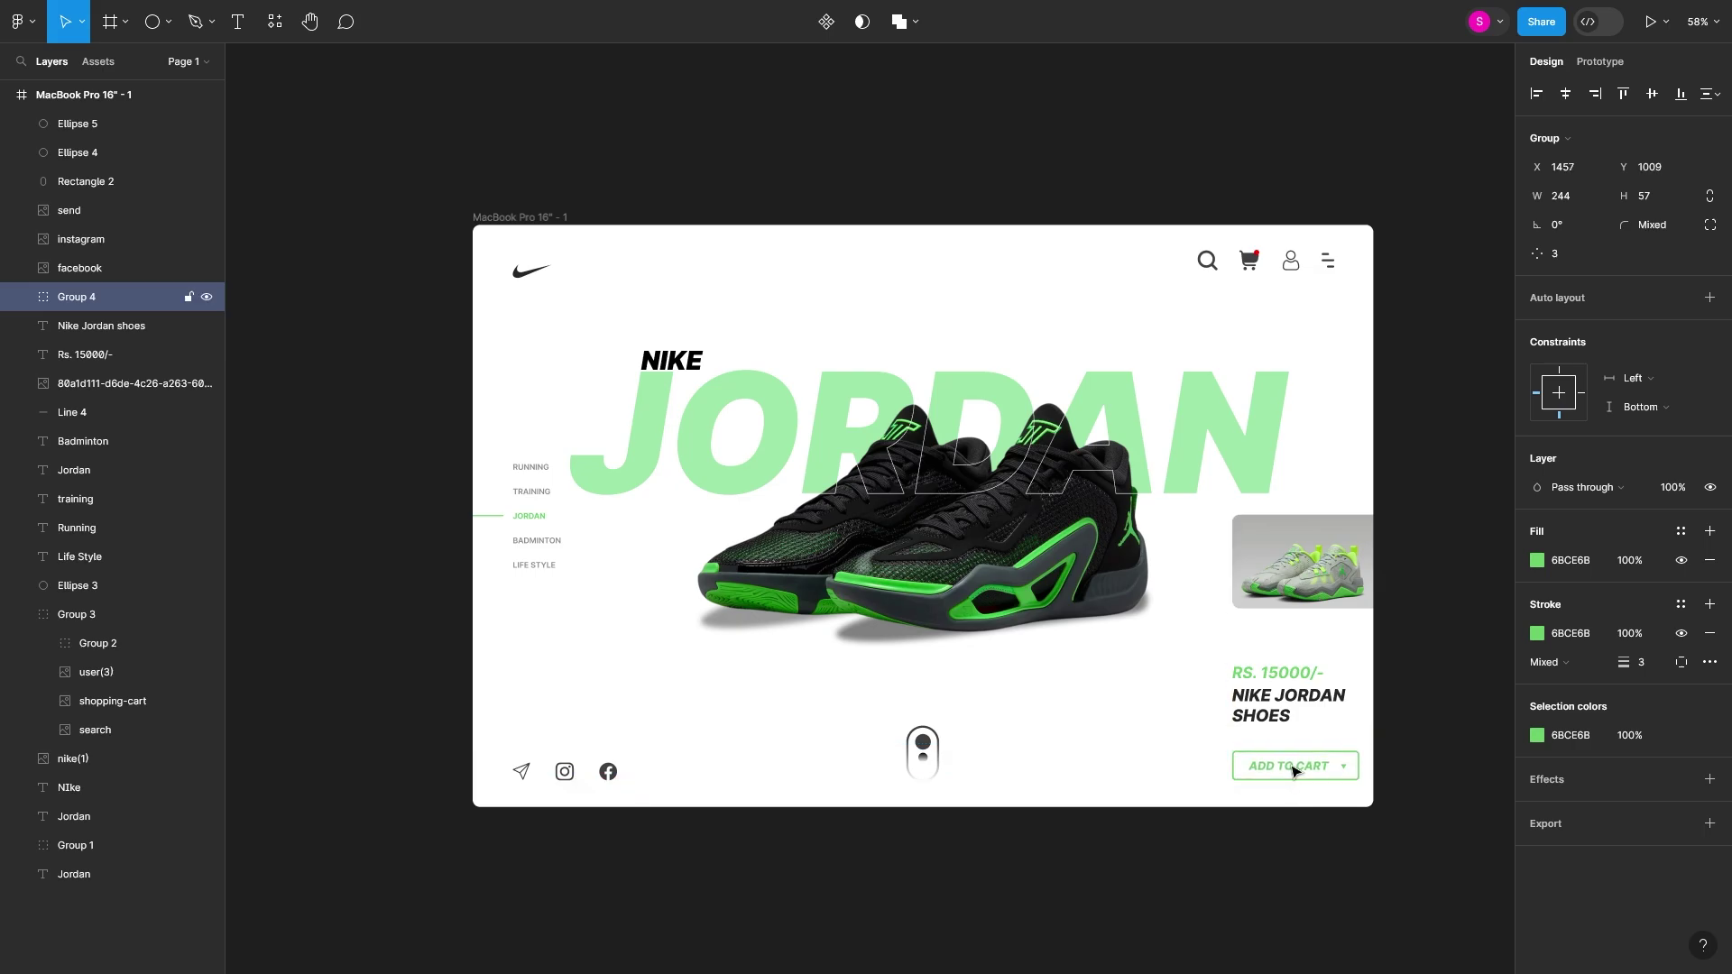
pyautogui.click(1277, 717)
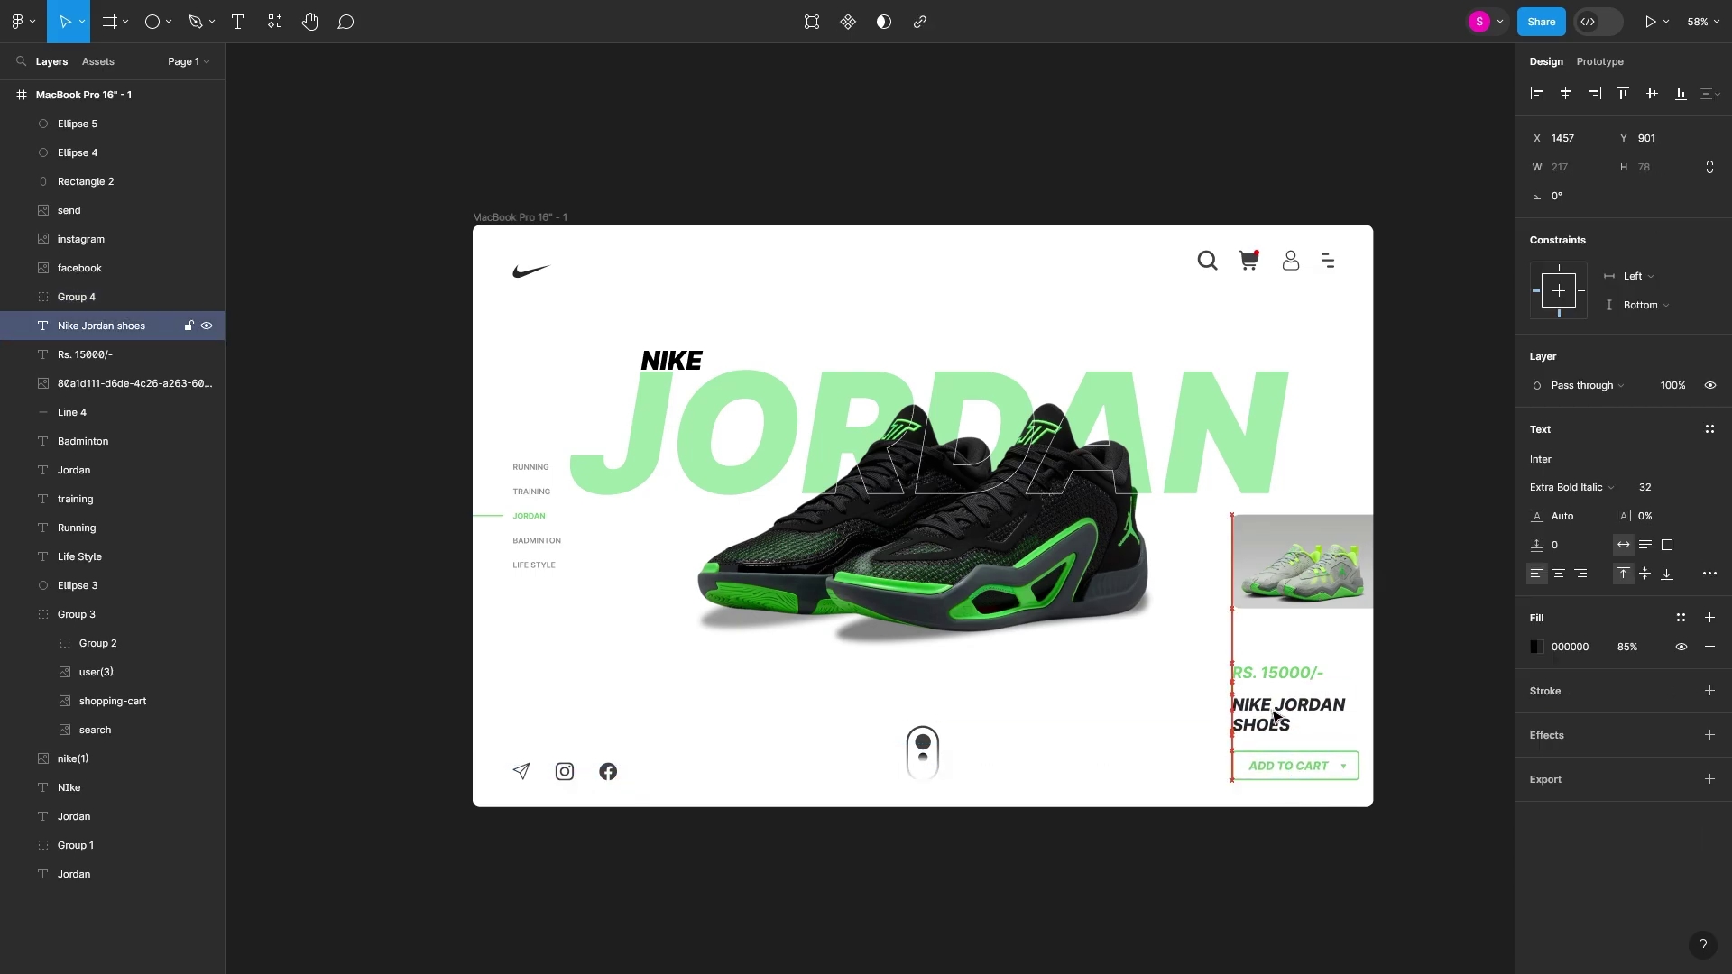
pyautogui.press('Escape')
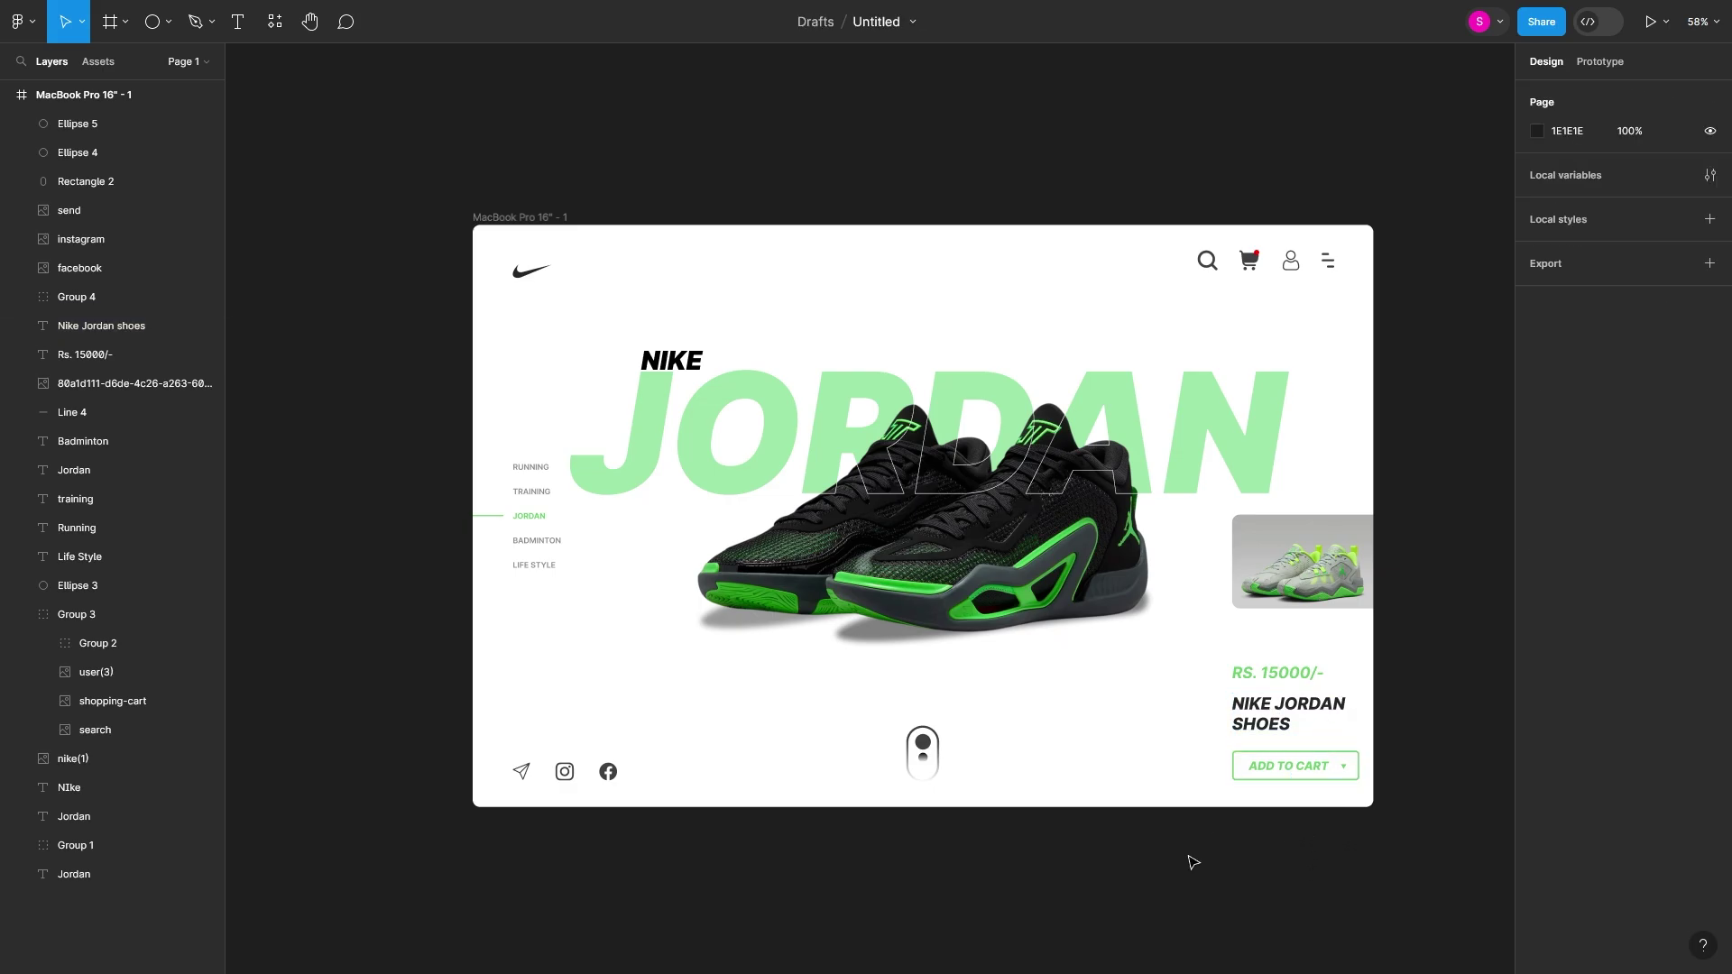